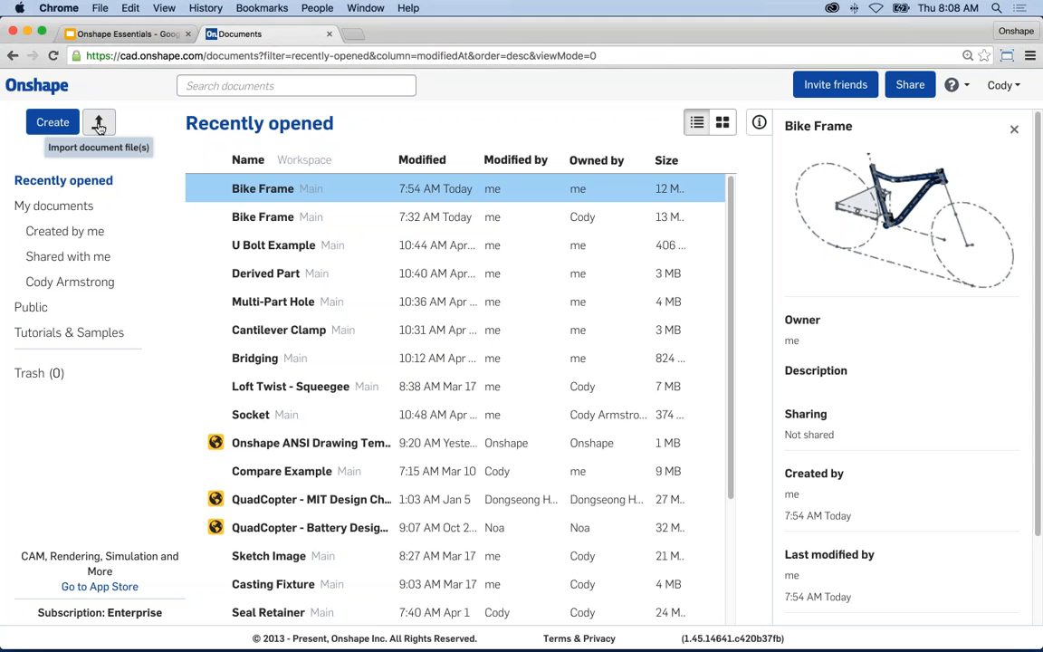
# - Preview the public Frame Guide and U Bolt documents, then list the five Tutorials & Samples documents
pyautogui.click(99, 125)
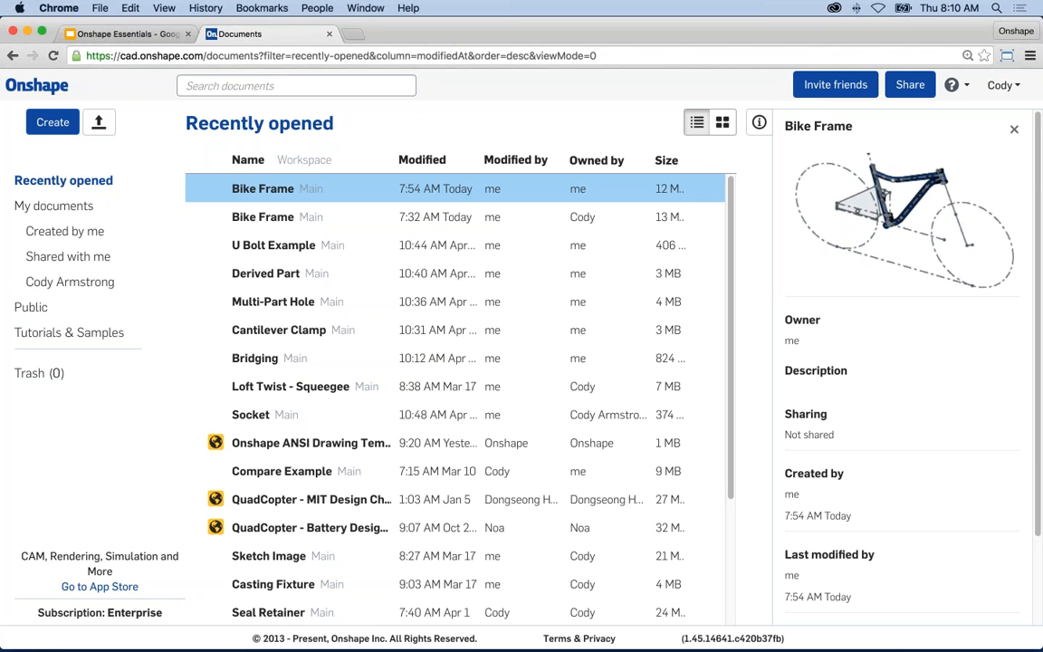
pyautogui.click(36, 307)
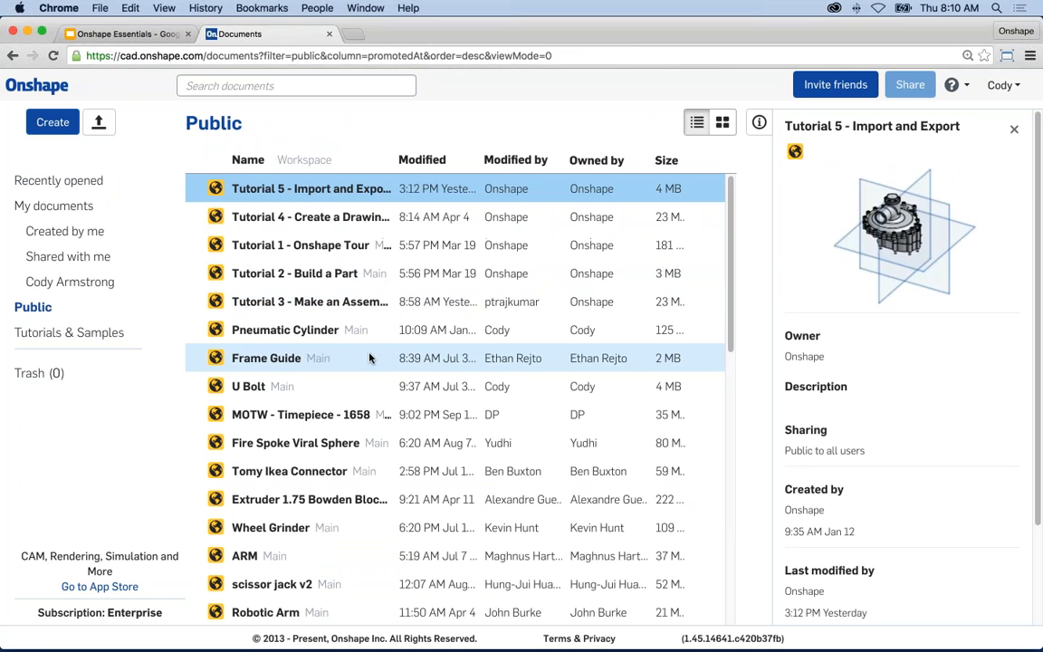
pyautogui.click(369, 358)
pyautogui.click(349, 386)
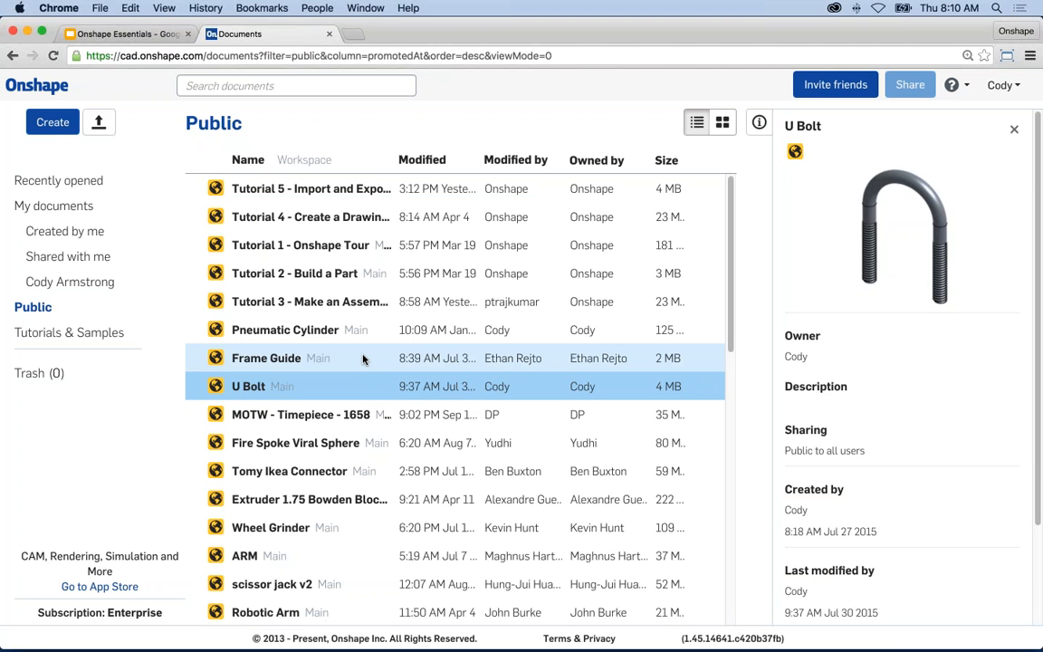
pyautogui.scroll(-5, 363, 359)
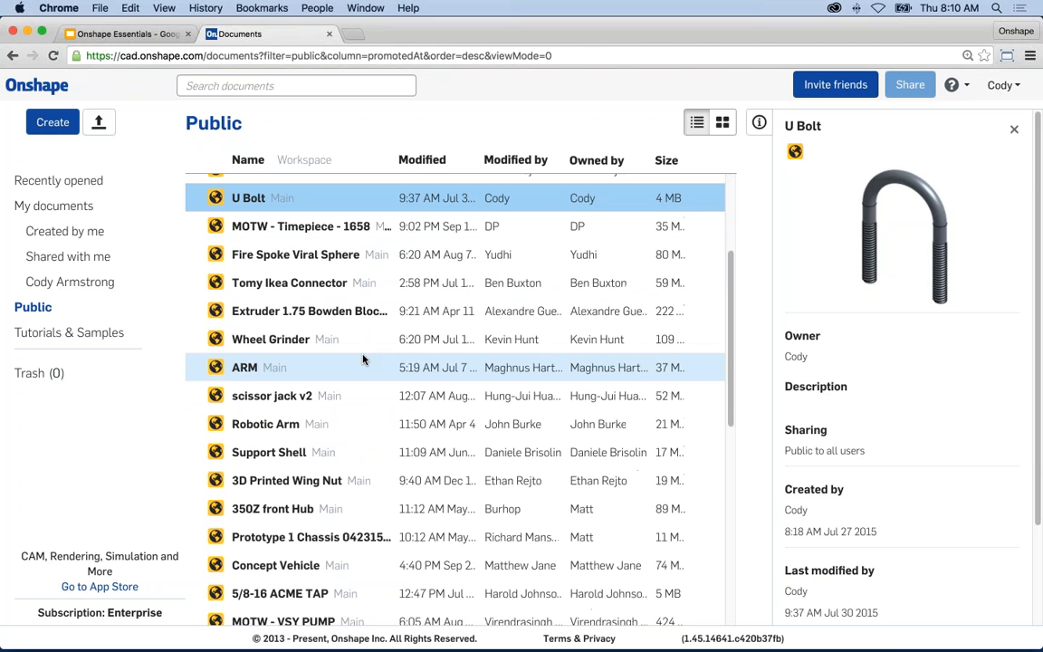
pyautogui.scroll(5, 363, 359)
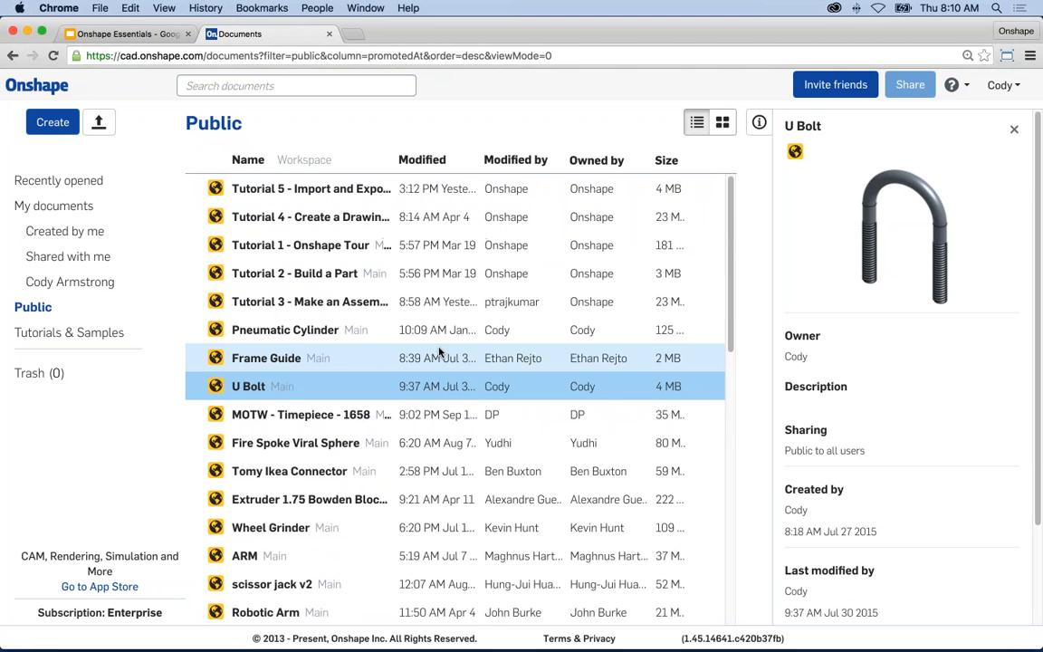
pyautogui.click(79, 331)
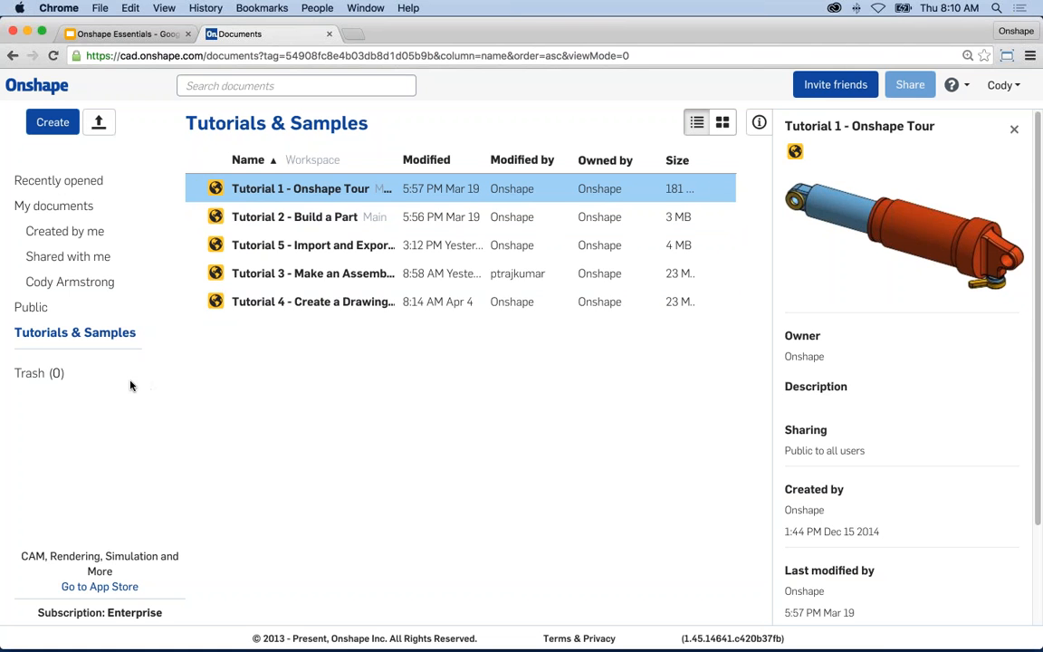
# - Open the empty Trash (0) from the Documents sidebar
pyautogui.click(39, 373)
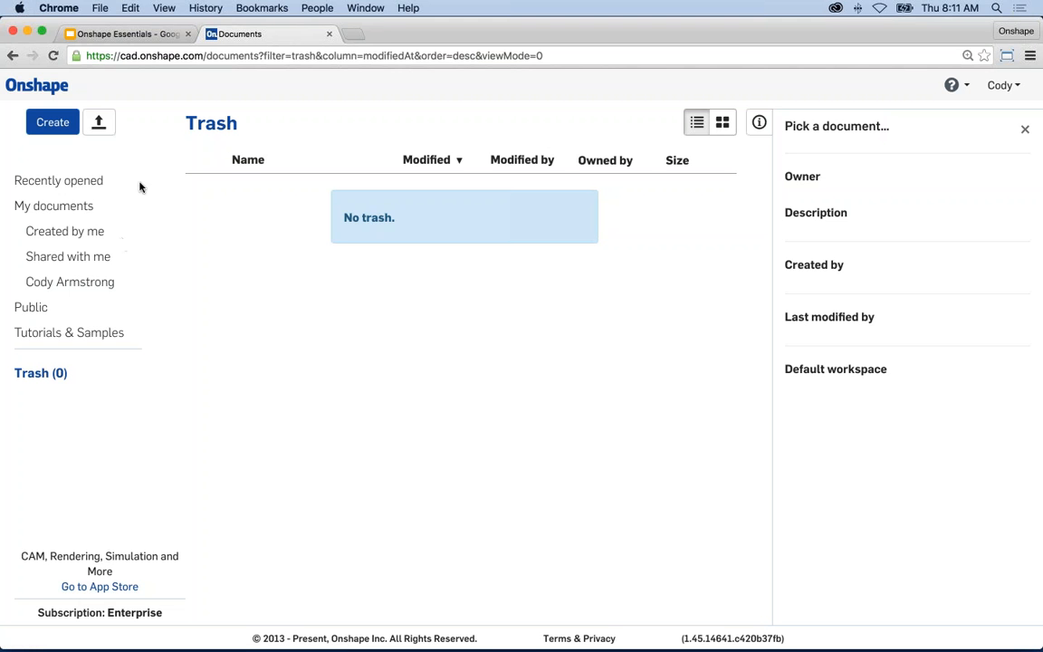
# - List the seven documents created by me and open the ? help menu
pyautogui.click(67, 230)
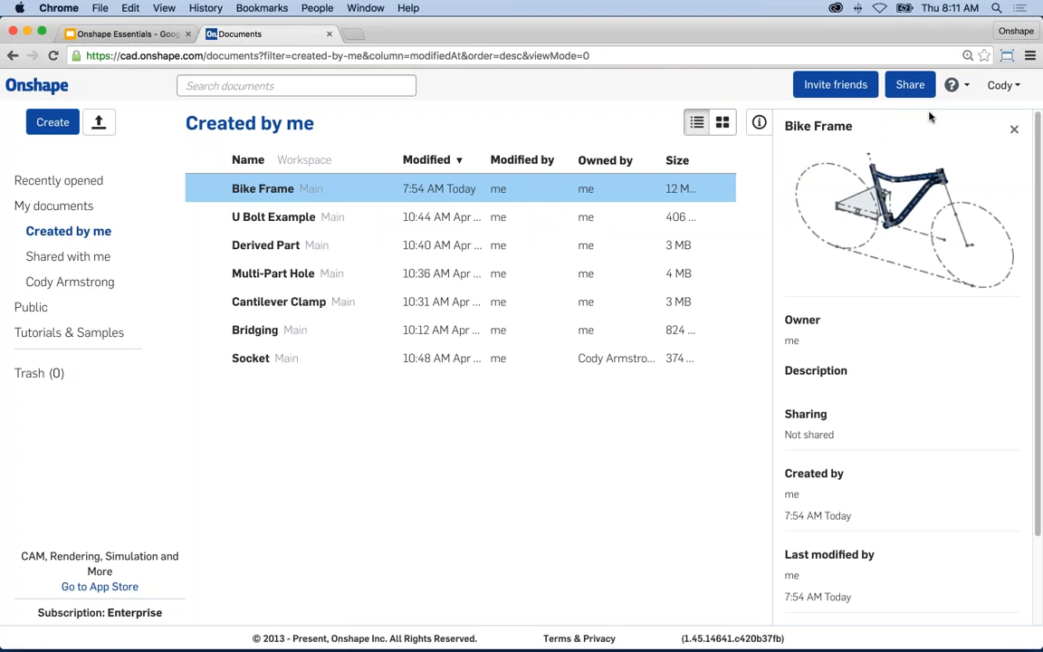
pyautogui.click(966, 90)
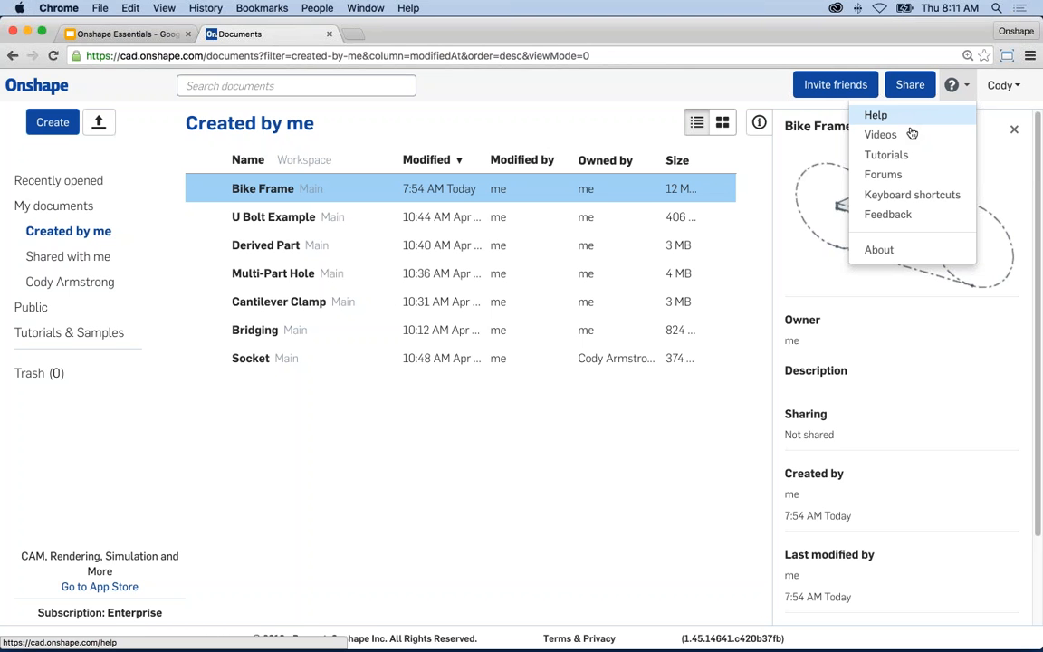
# - Open the Keyboard shortcuts reference from the help menu, then close it
pyautogui.click(925, 198)
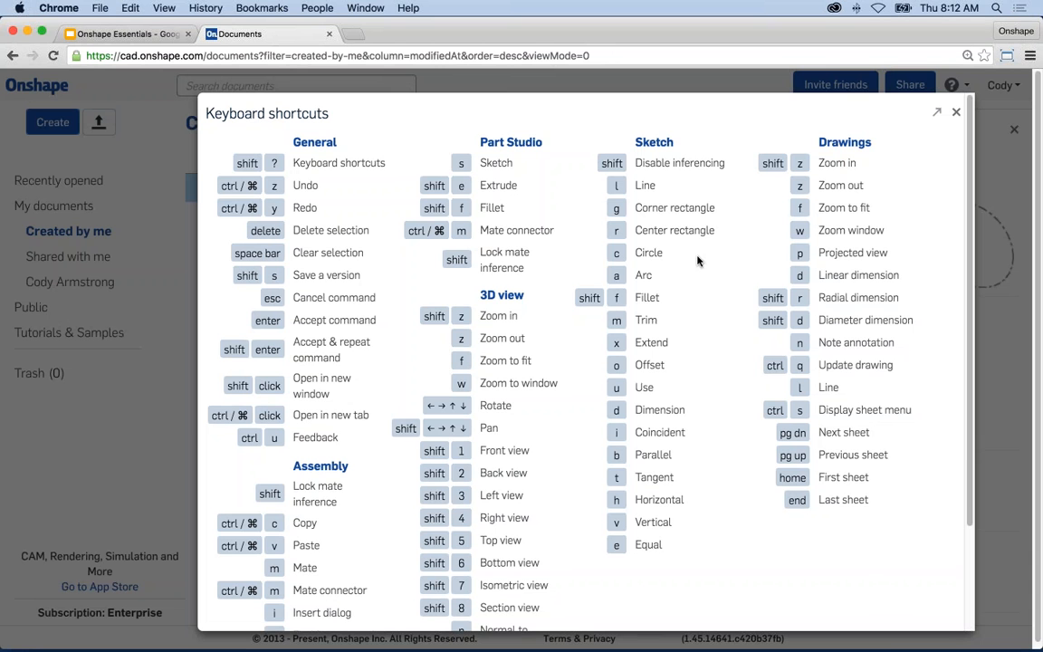
pyautogui.click(956, 114)
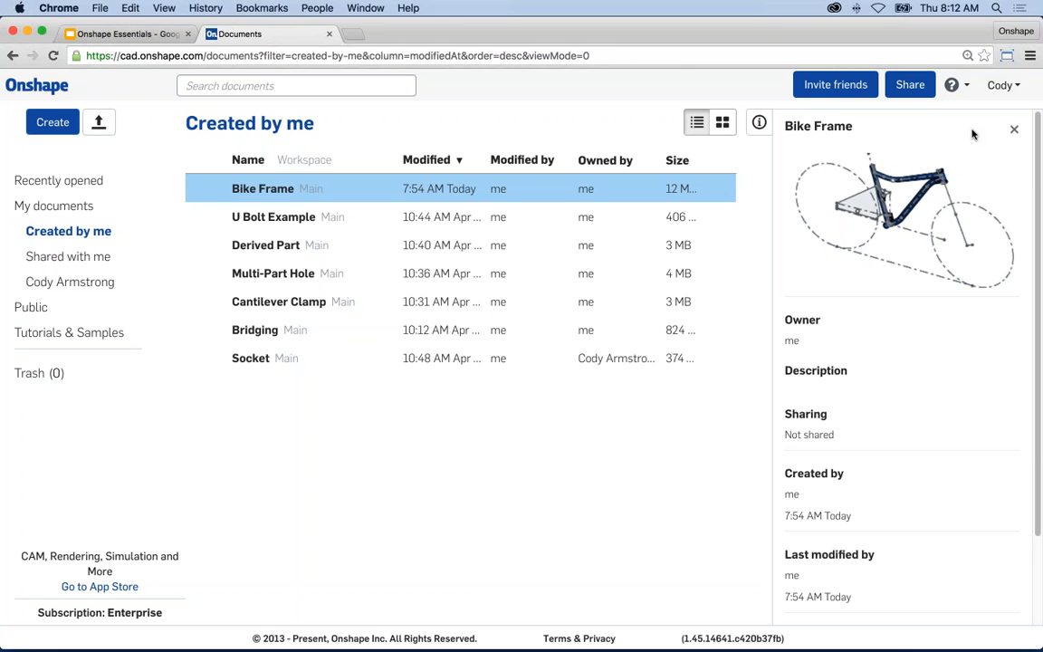
pyautogui.click(911, 86)
pyautogui.click(349, 401)
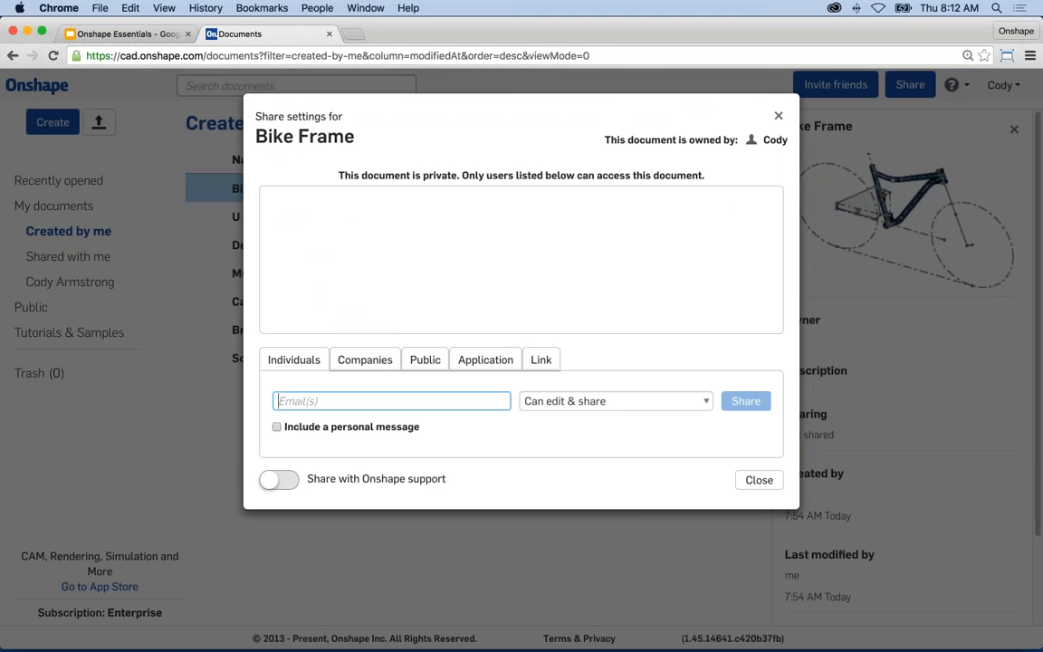
pyautogui.click(691, 404)
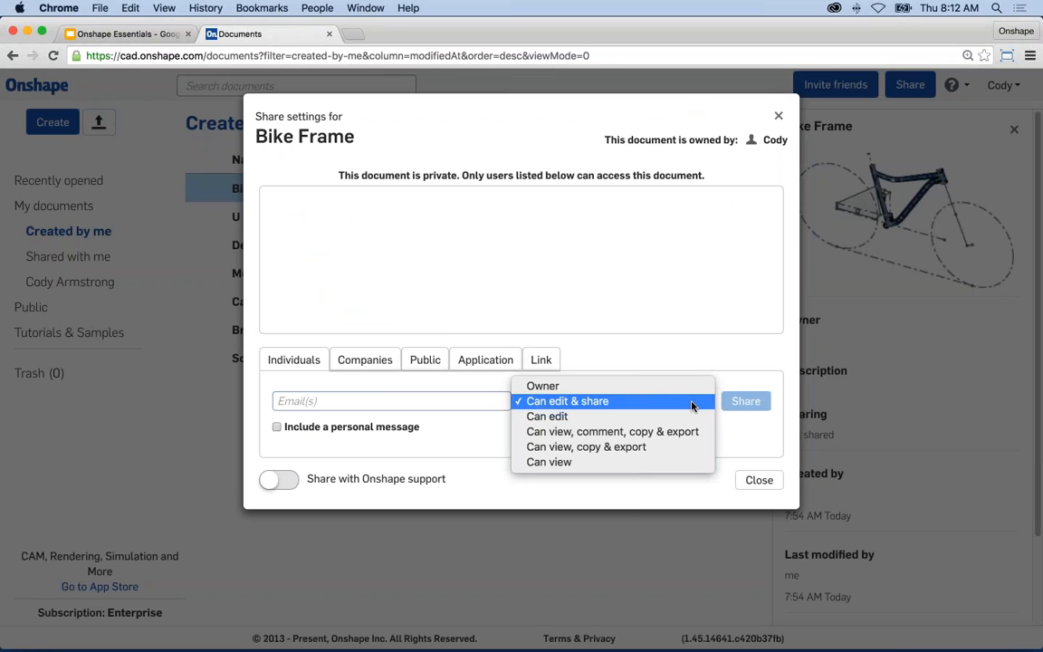
pyautogui.click(755, 407)
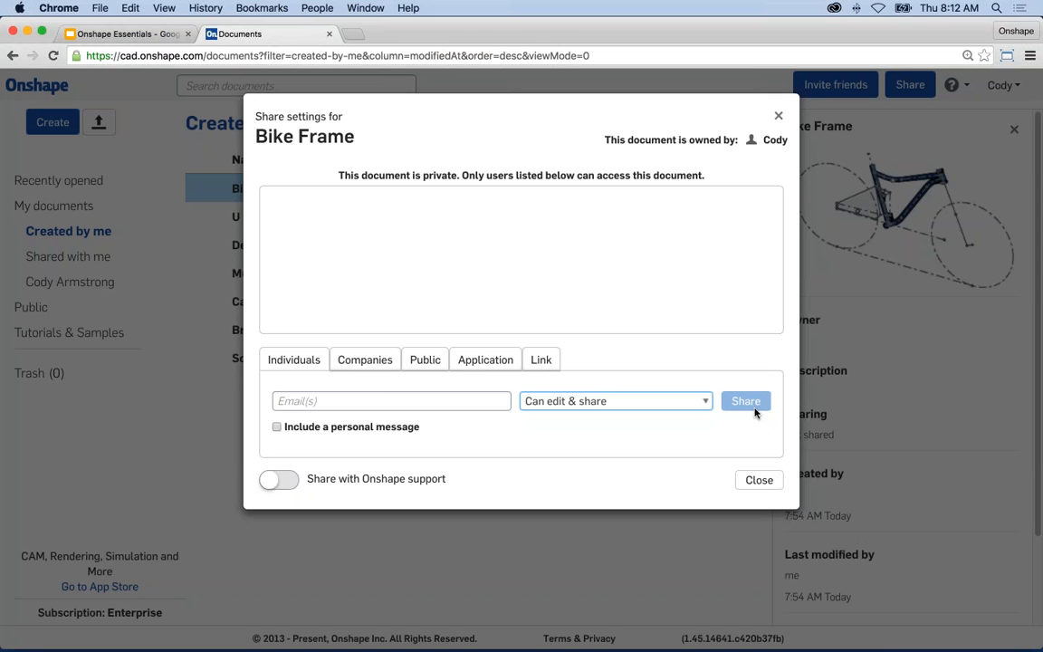
pyautogui.click(755, 480)
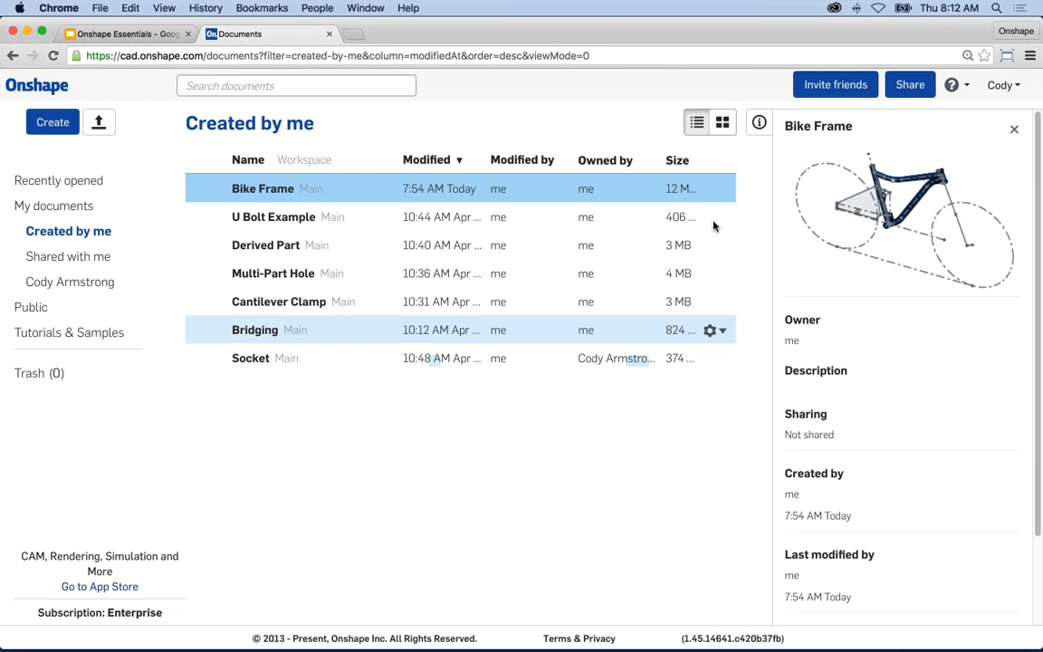
pyautogui.click(1004, 85)
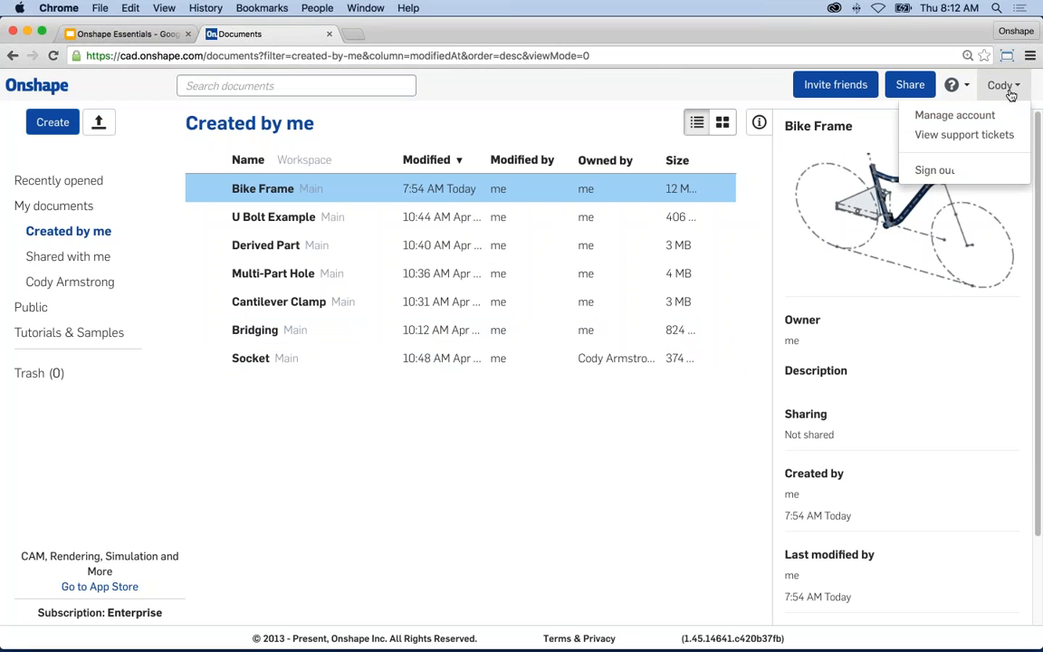
pyautogui.click(955, 116)
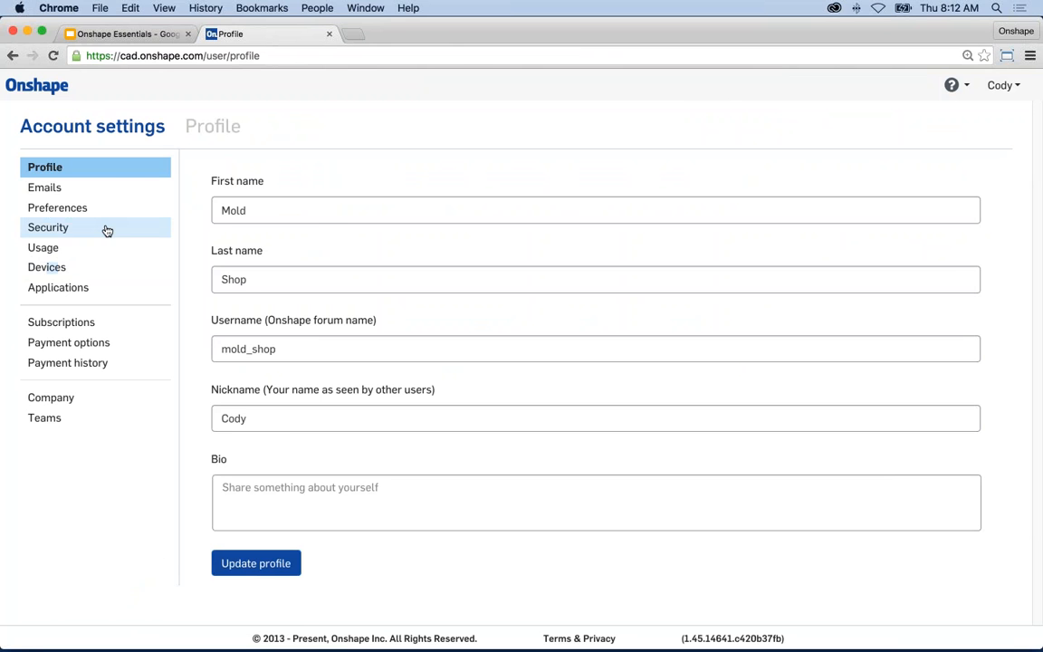
pyautogui.click(78, 211)
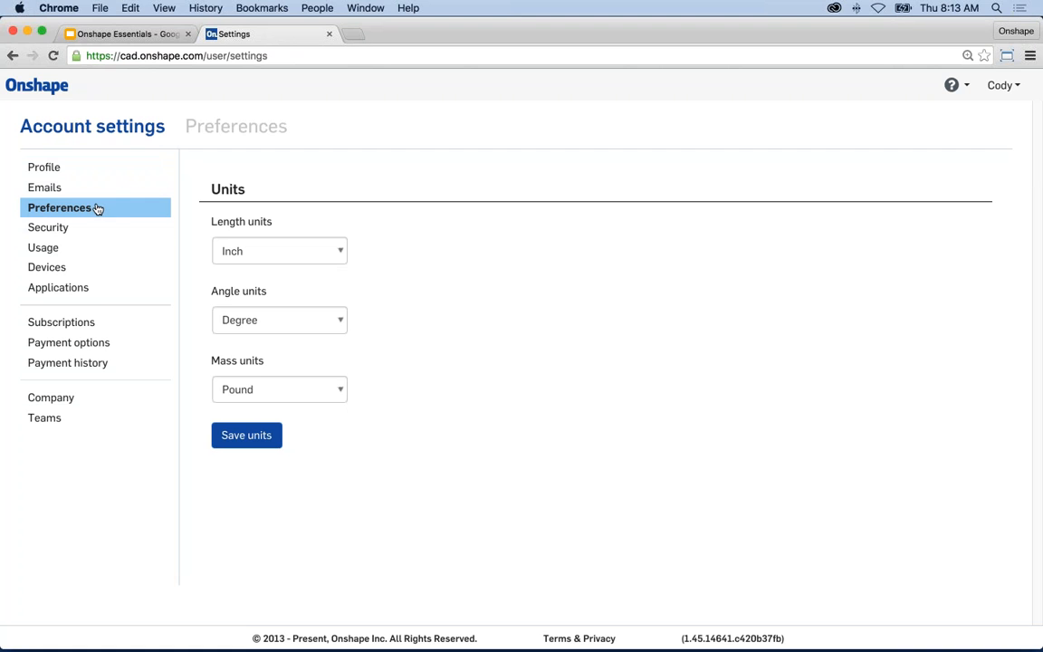
pyautogui.click(39, 91)
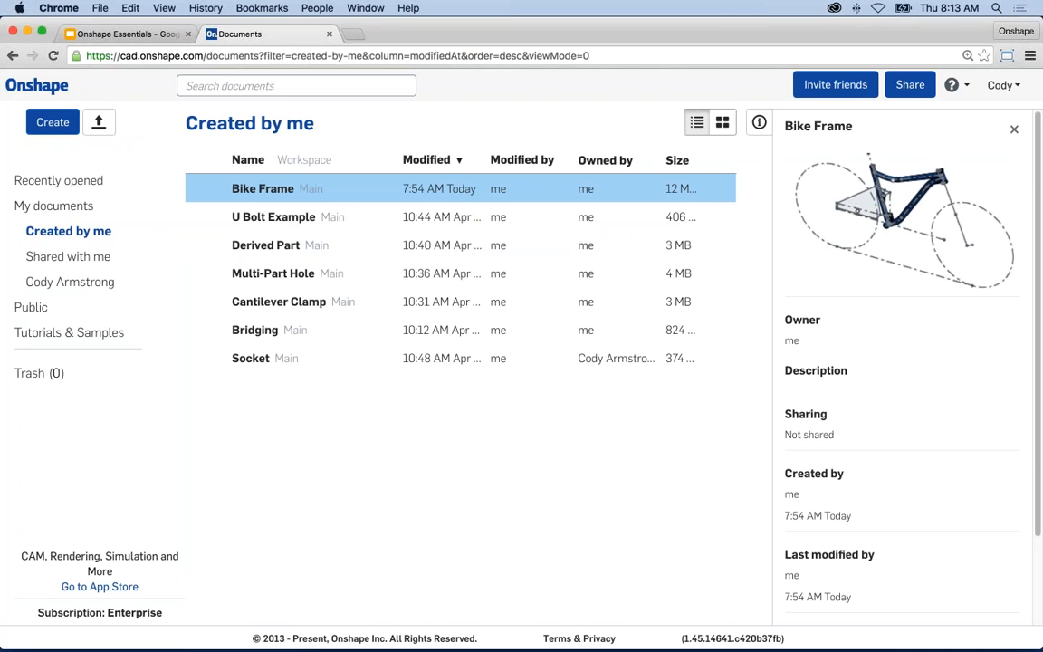
# - Open Bike Frame and visit its Fox RP23, Dog Bone Link, Bike Frame Assy, SwingArm.SLDPRT and brochure tabs
pyautogui.click(269, 190)
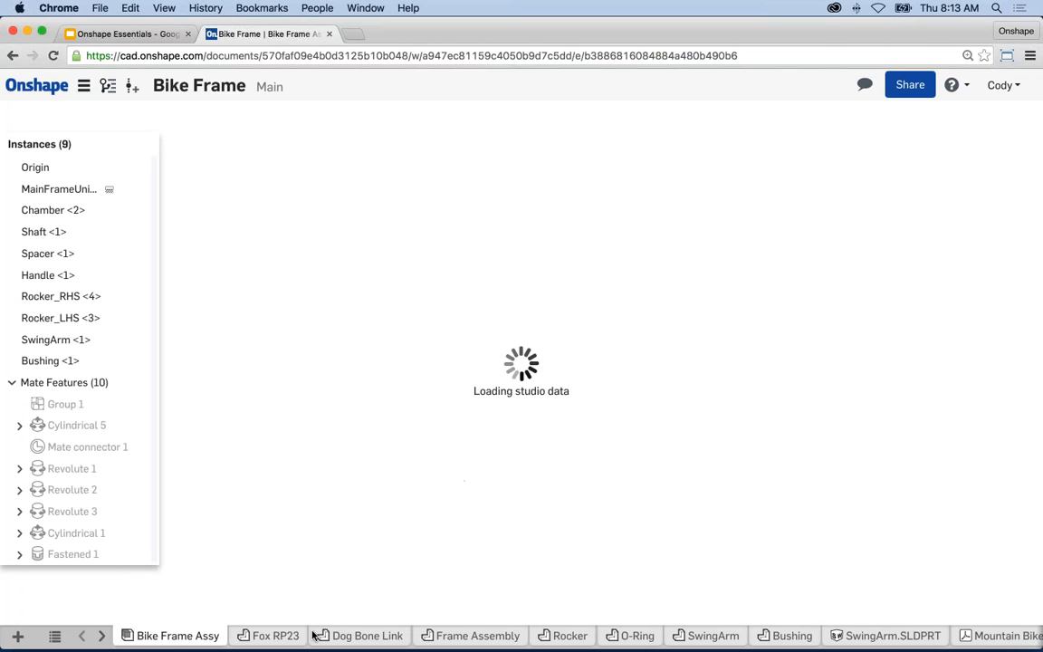
pyautogui.click(273, 636)
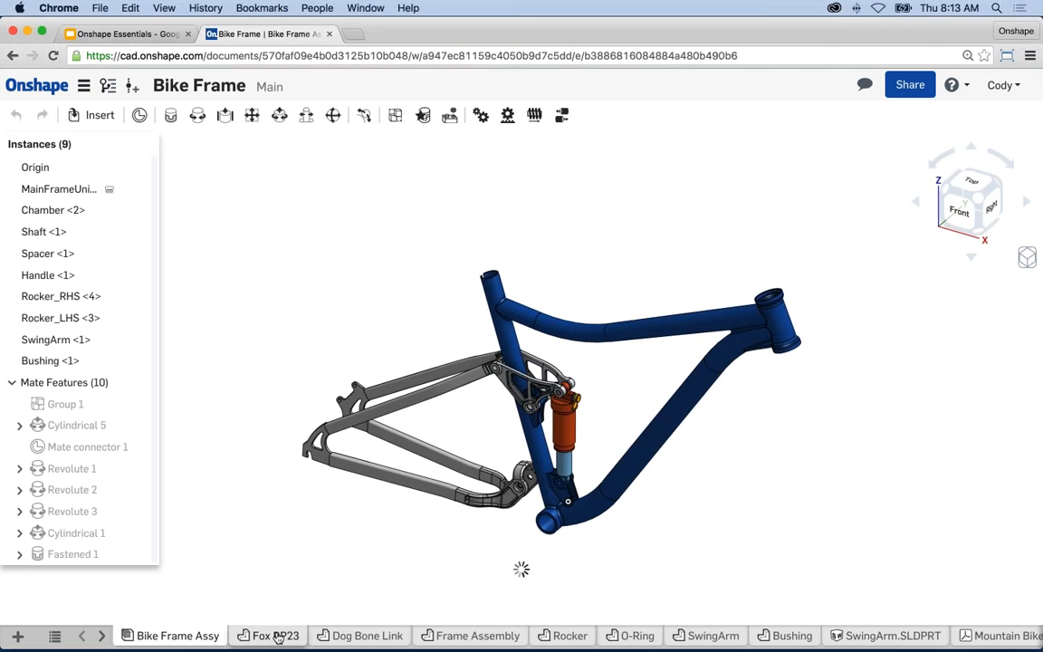
pyautogui.click(367, 635)
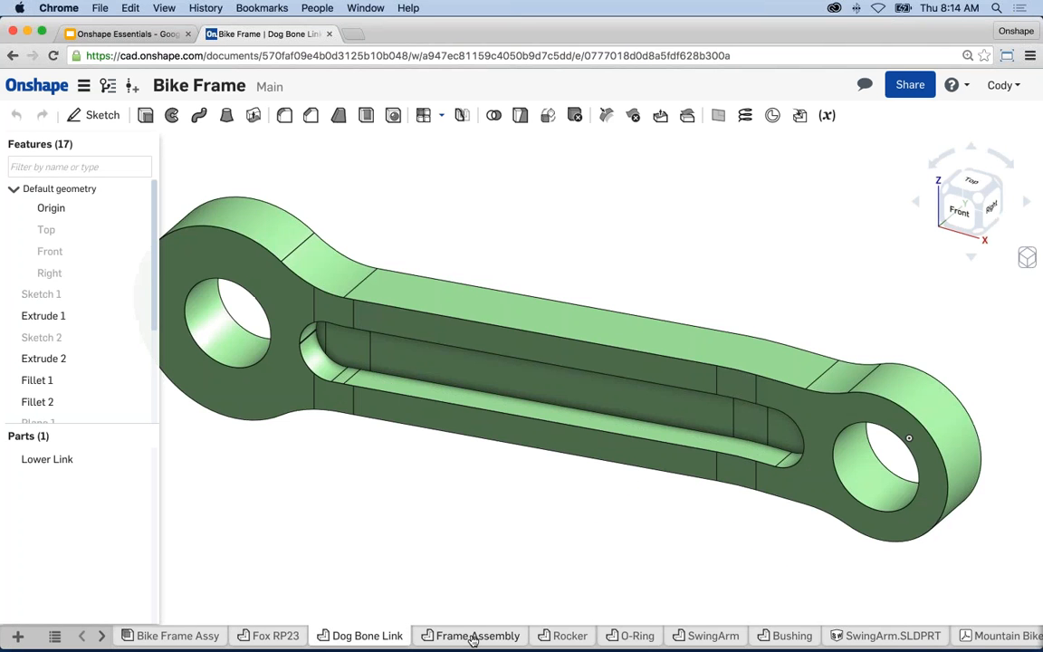
pyautogui.click(149, 635)
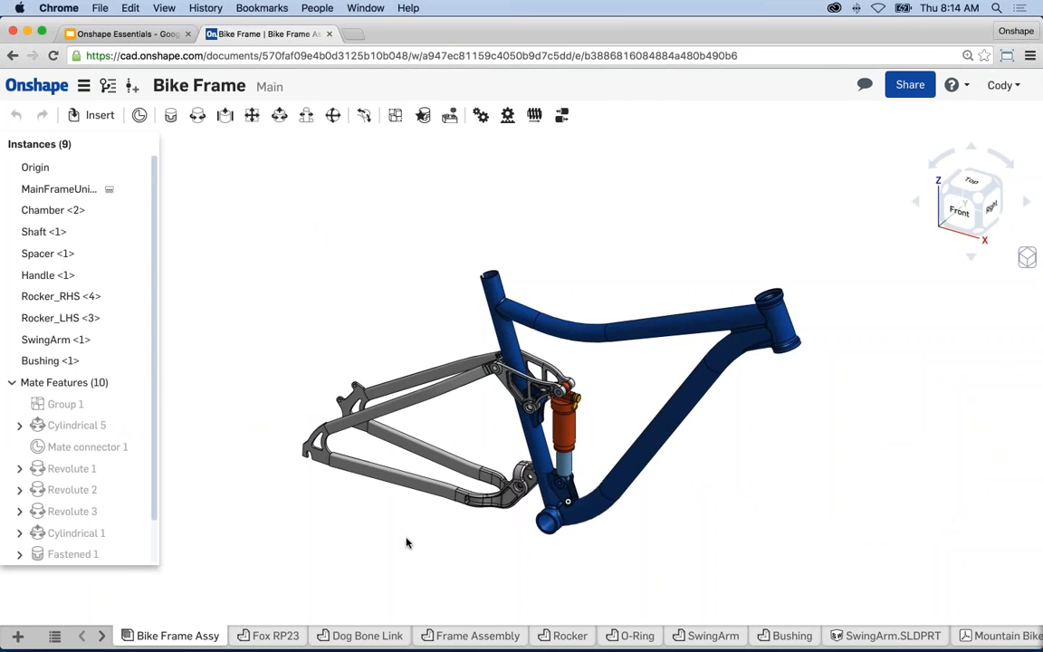
pyautogui.moveTo(473, 520); pyautogui.dragTo(431, 496, button='middle')
pyautogui.scroll(4, 463, 414)
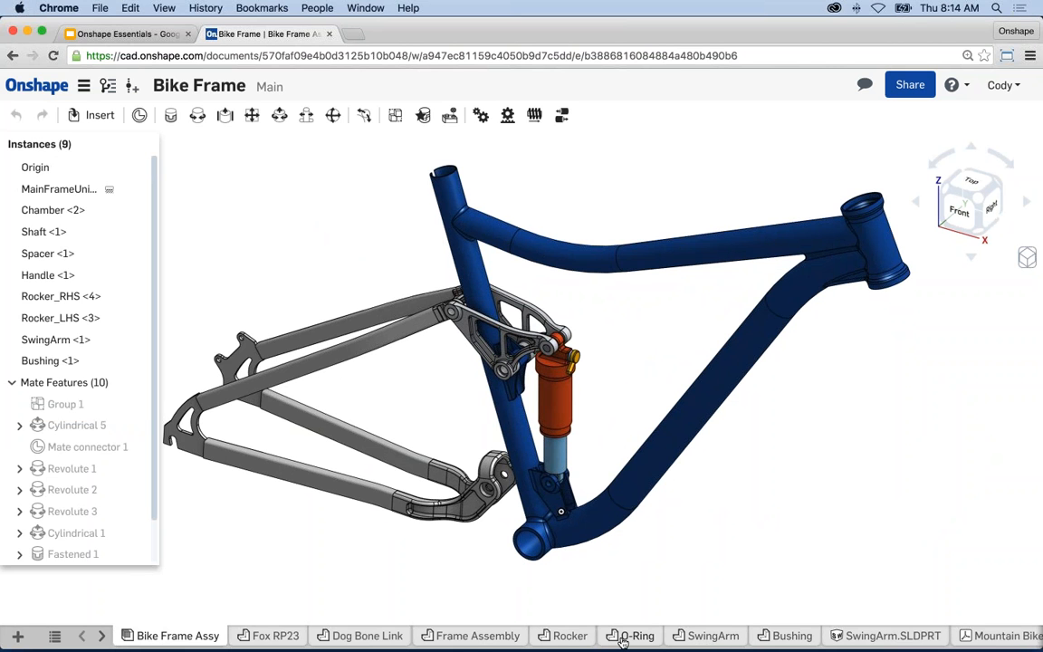
pyautogui.click(864, 636)
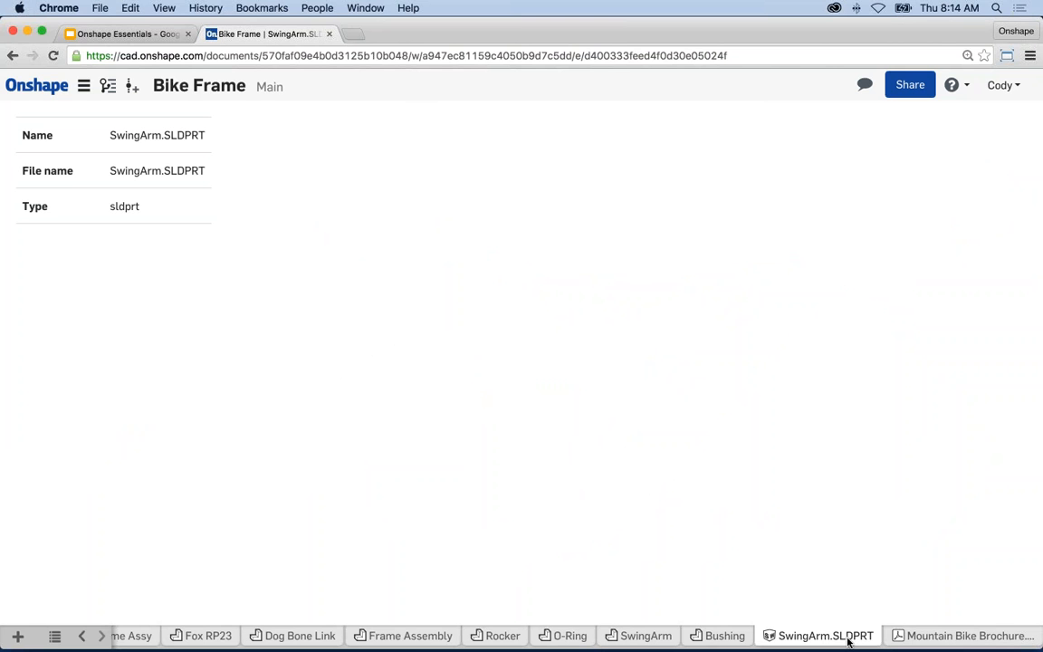
pyautogui.click(964, 636)
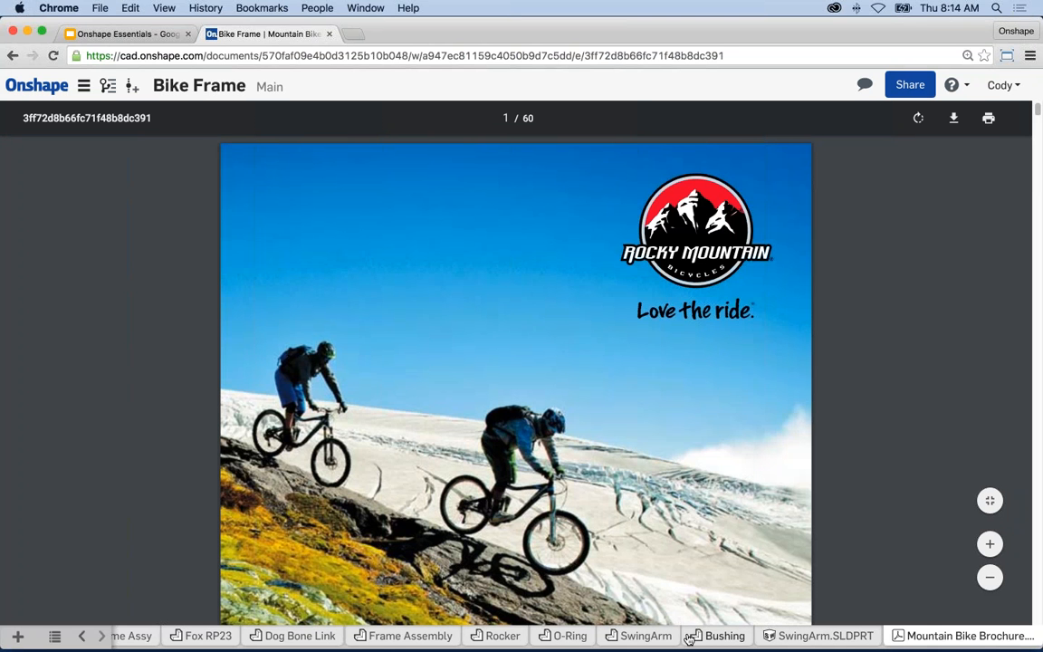
# - Open the SwingArm part studio and pan around the imported swing arm part
pyautogui.click(653, 634)
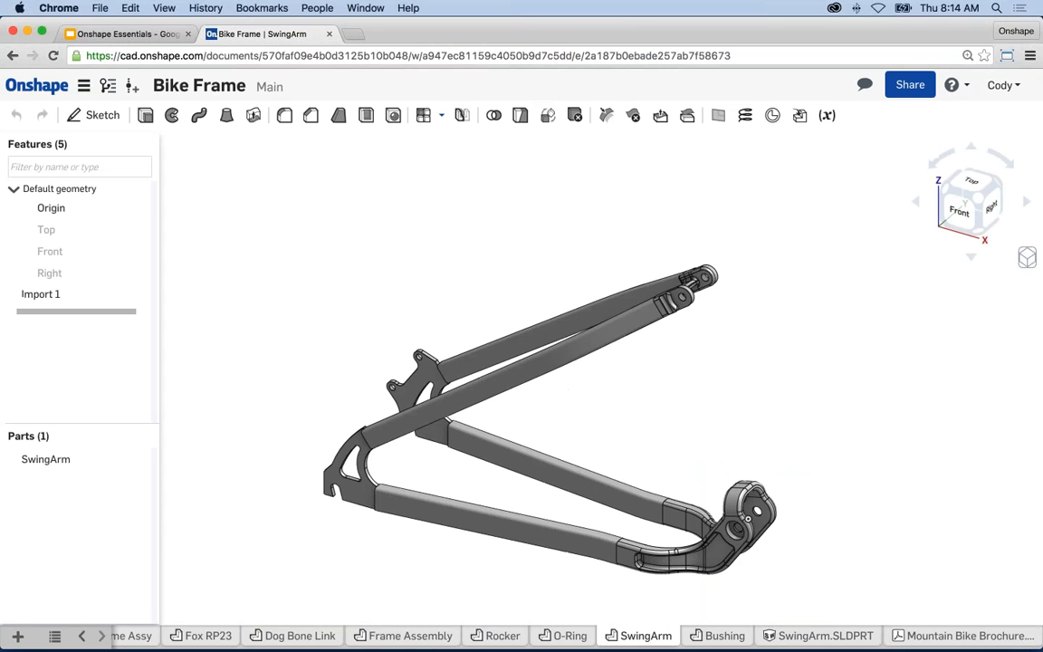
pyautogui.moveTo(599, 433); pyautogui.dragTo(532, 396, button='middle')
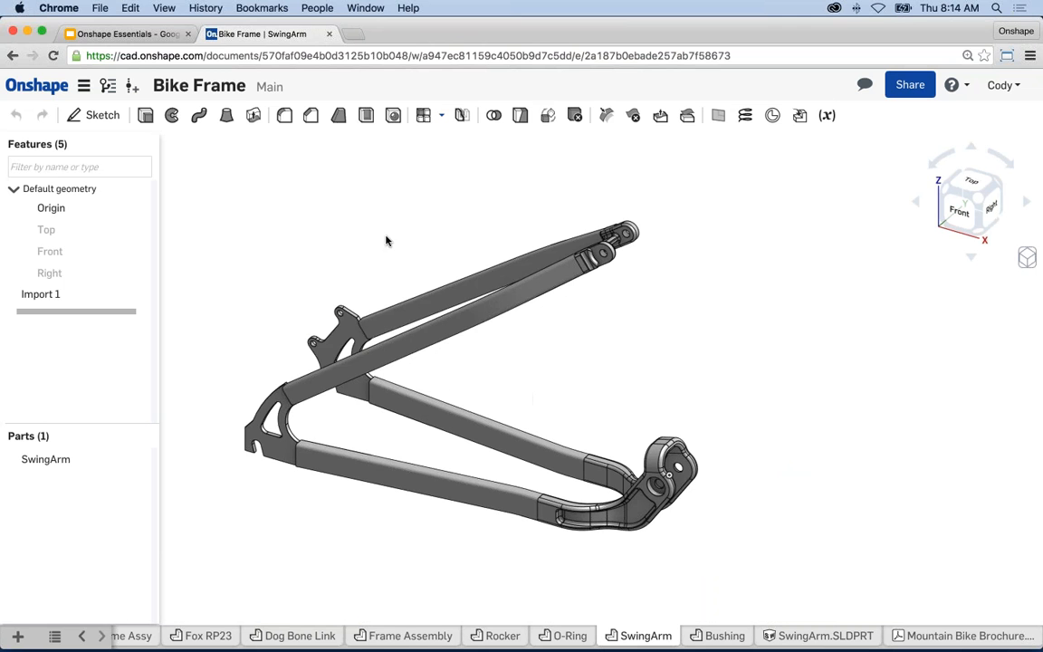
pyautogui.moveTo(518, 333); pyautogui.dragTo(583, 327, button='middle')
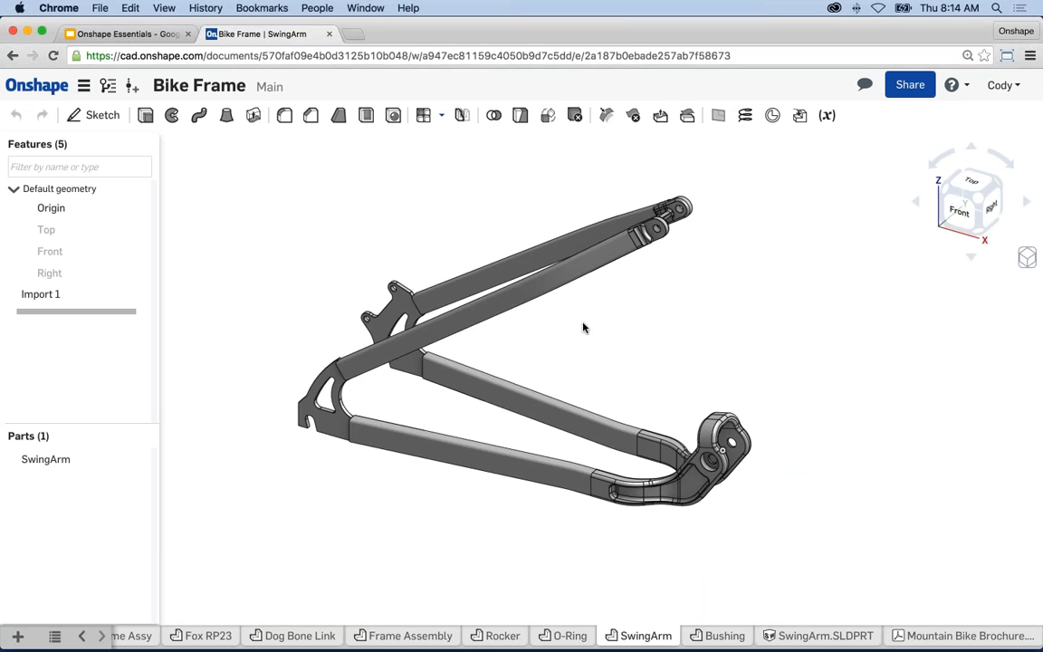
pyautogui.moveTo(342, 560); pyautogui.dragTo(361, 557, button='middle')
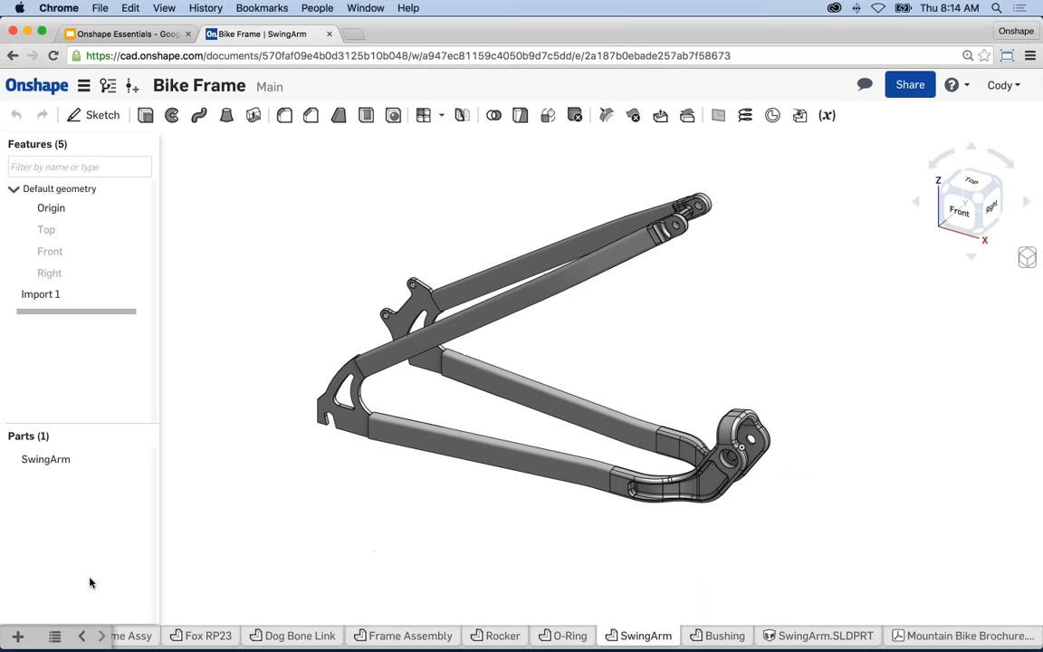
pyautogui.click(54, 636)
# - Switch to Bike Frame Assy, return to the Documents list, and reopen Bike Frame
pyautogui.click(81, 416)
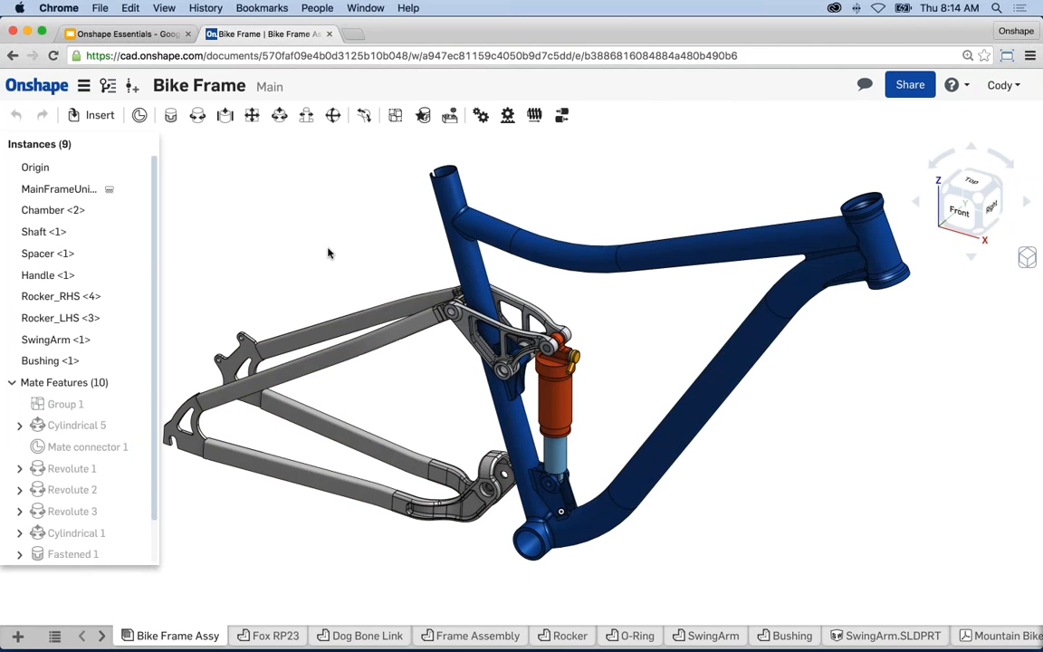
pyautogui.click(39, 90)
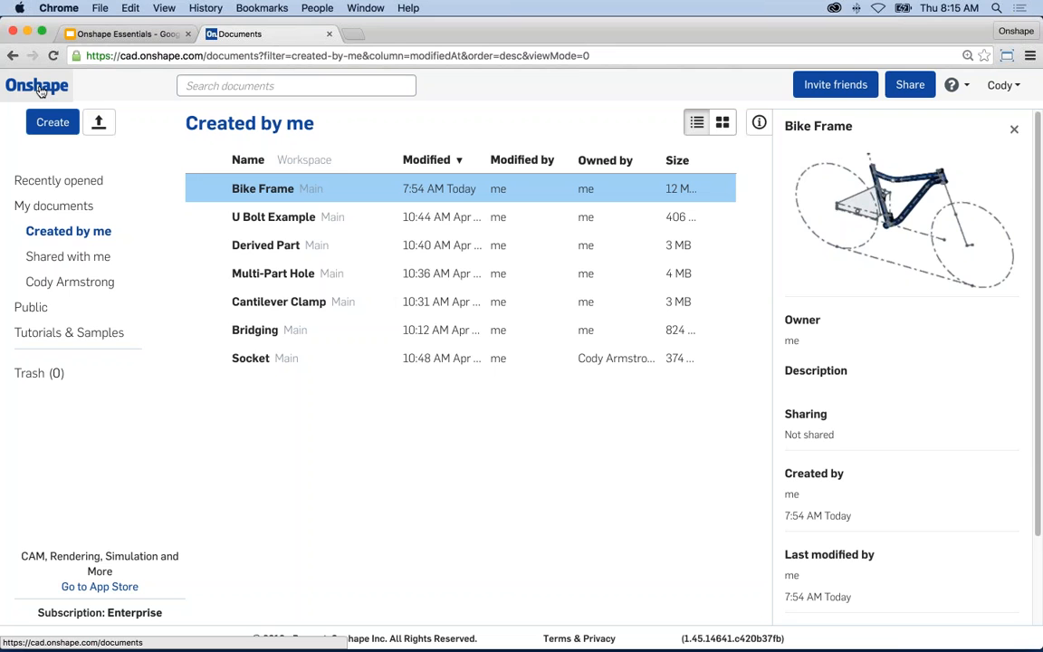
pyautogui.click(255, 188)
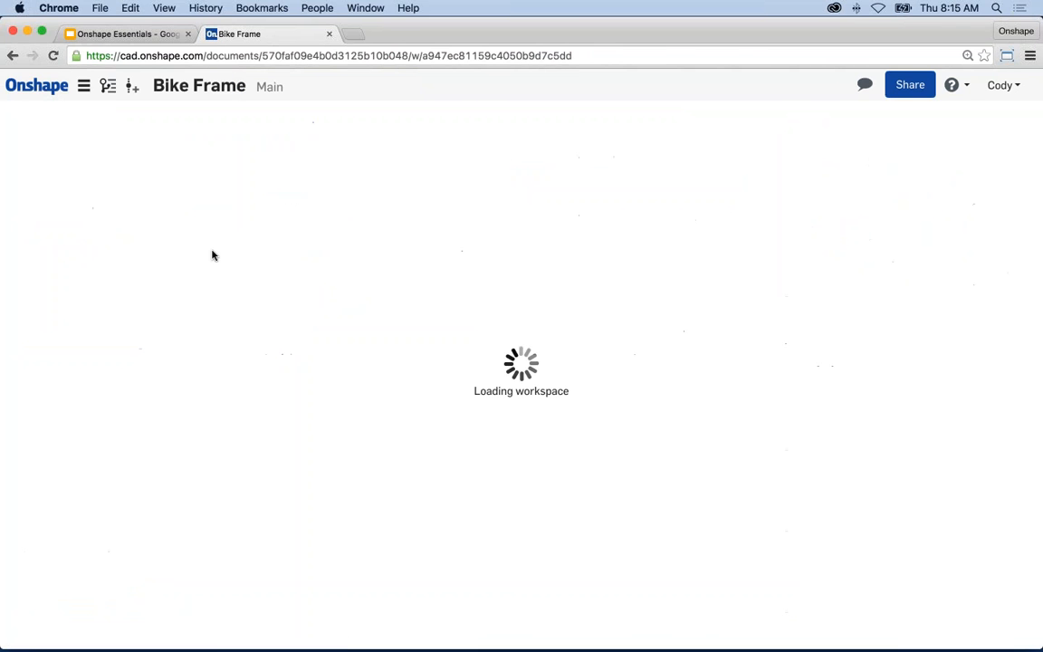
pyautogui.click(85, 87)
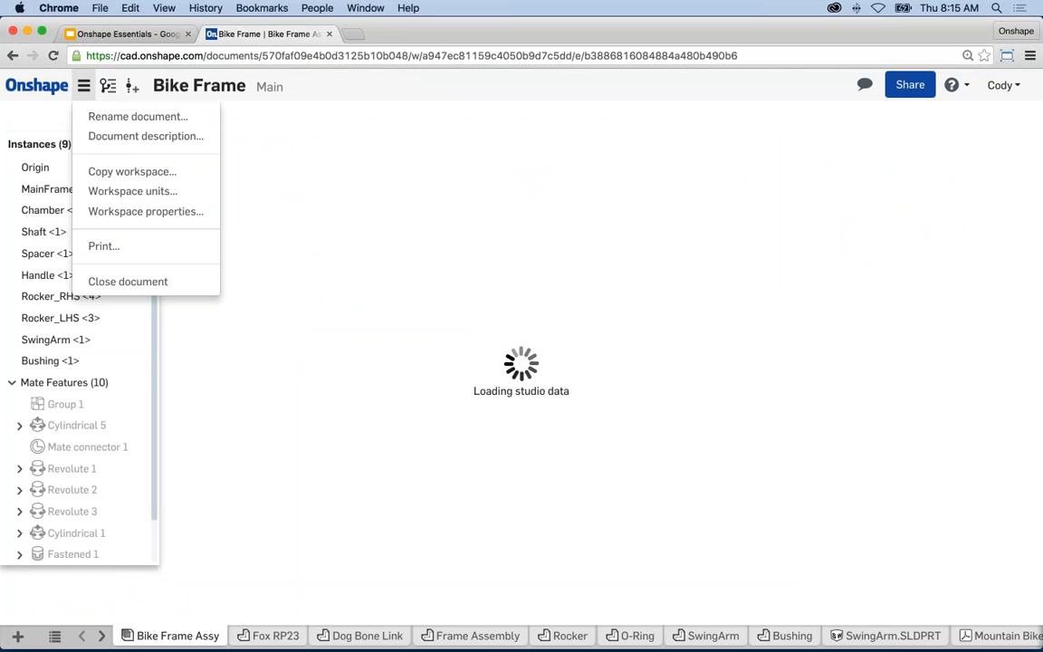
pyautogui.click(271, 115)
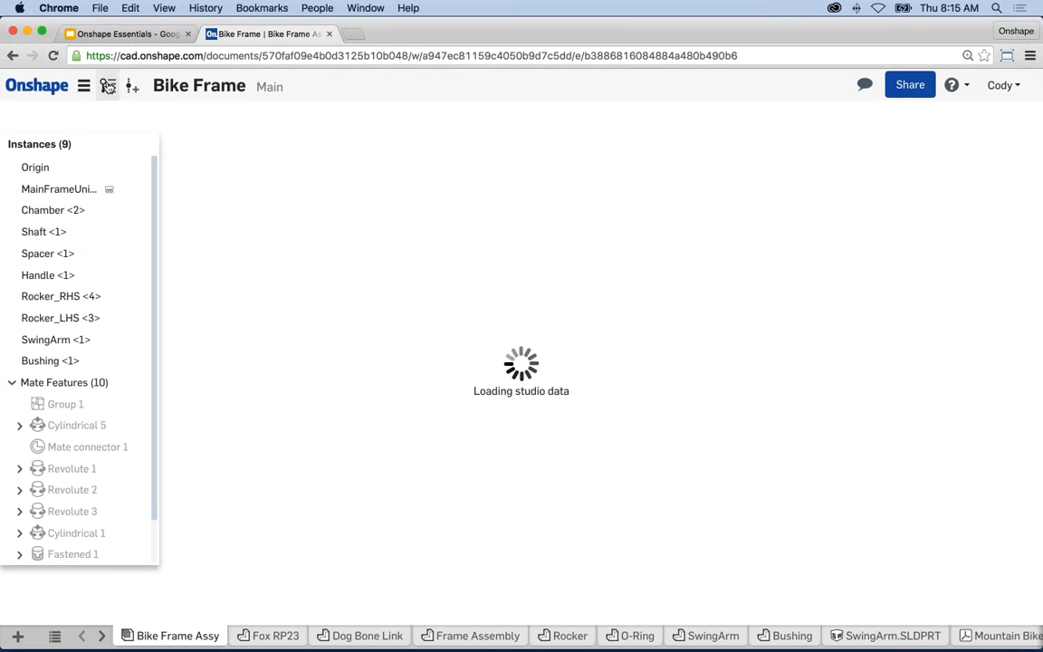
# - Open Versions and history and start a new version from Main, prefilled as V1
pyautogui.click(107, 85)
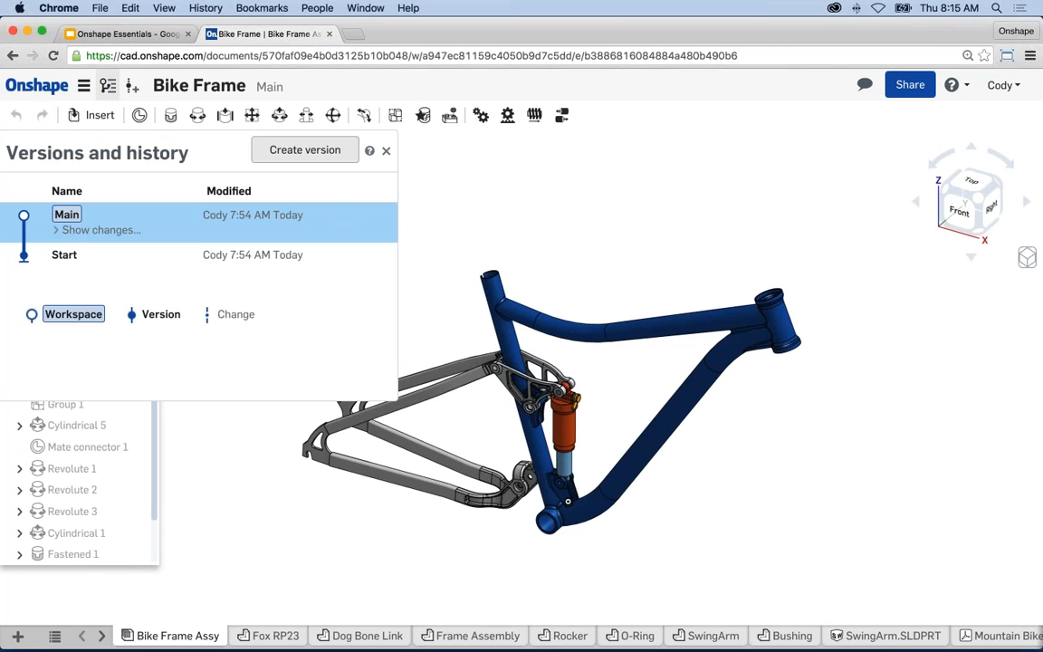
pyautogui.click(316, 152)
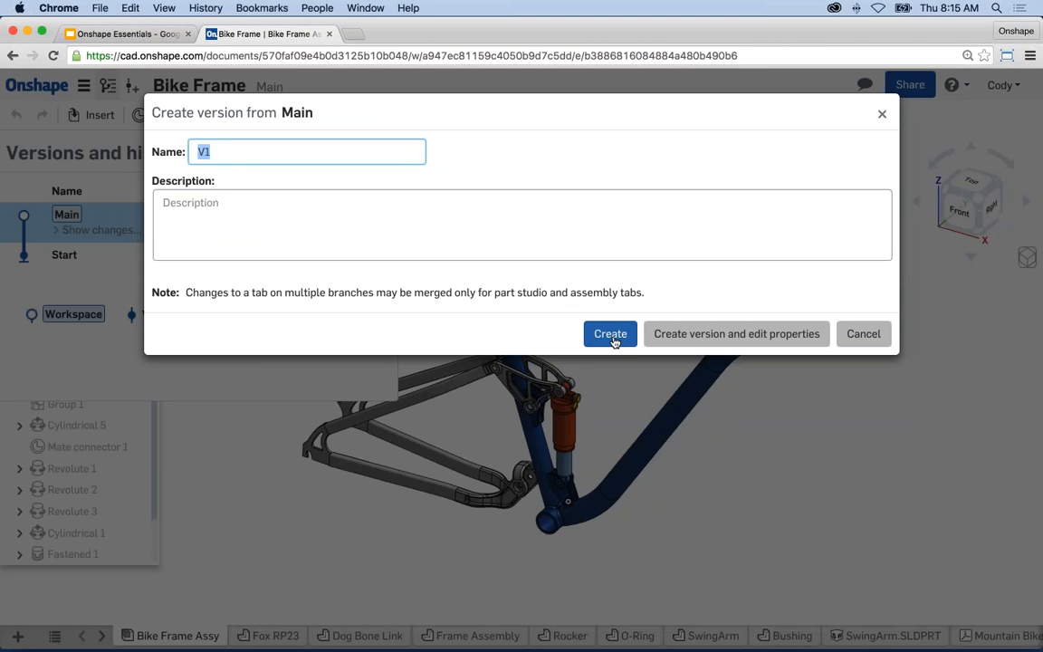
# - Cancel the V1 version, confirm Main shows 0 changes, and close the history panel
pyautogui.click(877, 112)
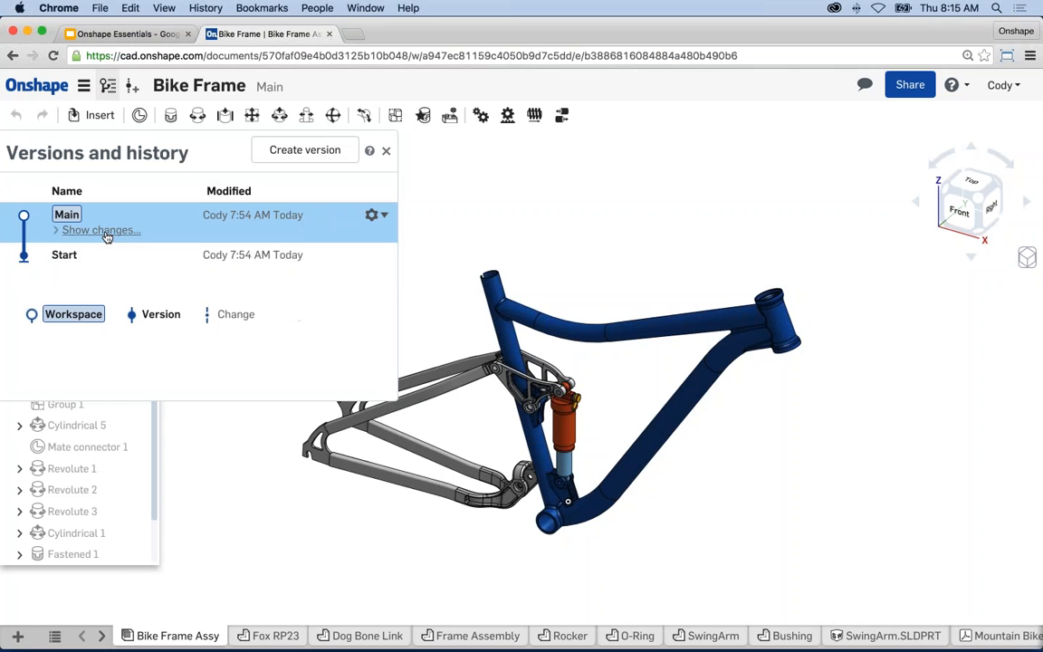
pyautogui.click(101, 230)
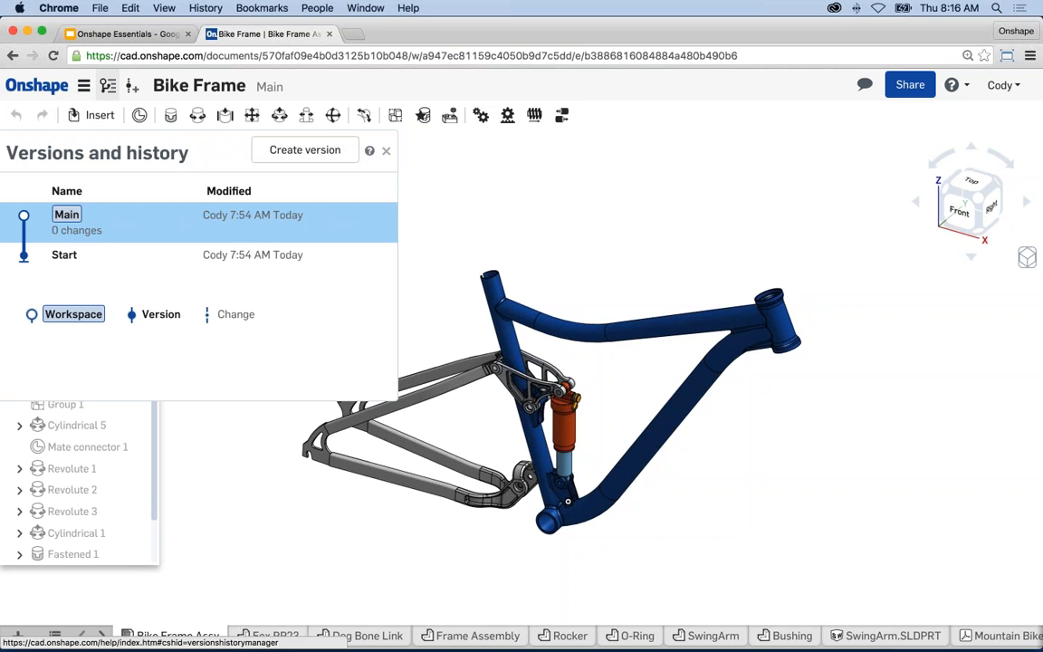
pyautogui.click(385, 150)
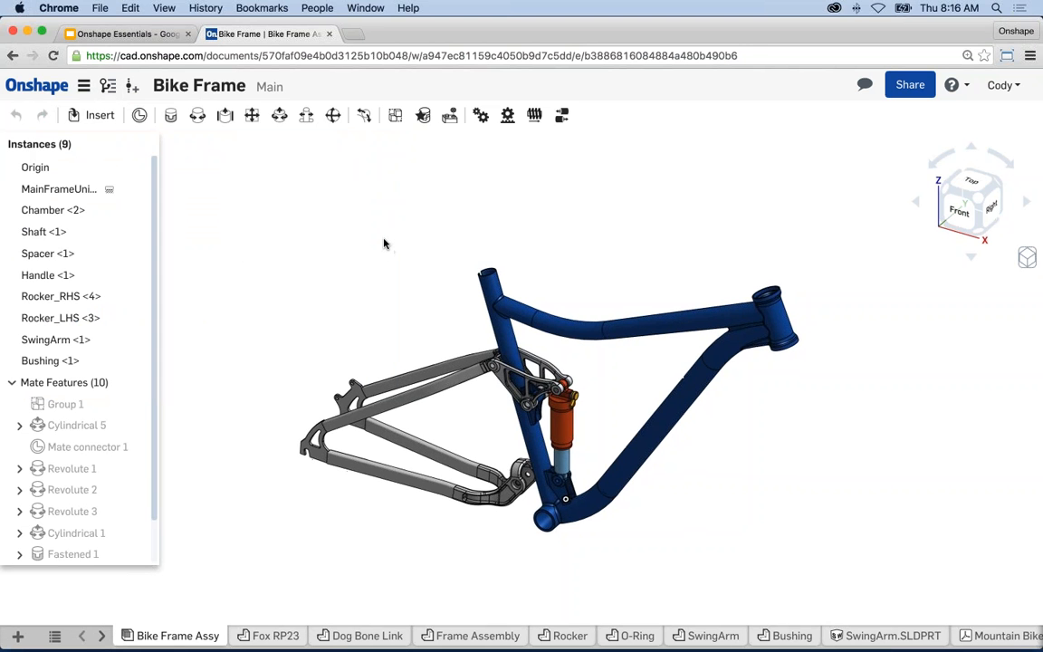
pyautogui.scroll(4, 558, 412)
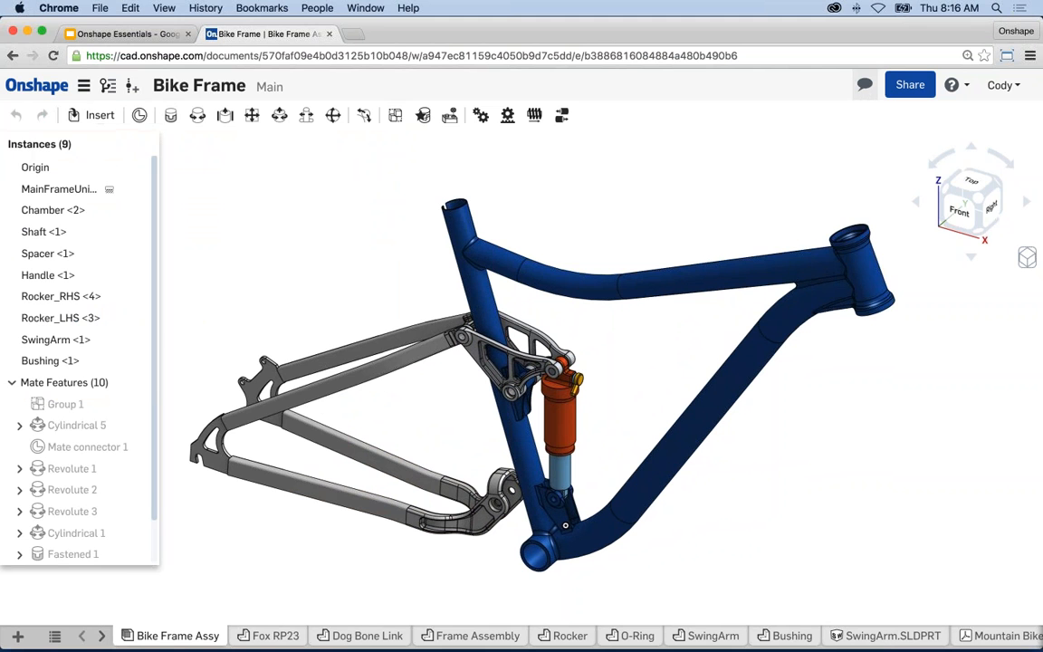
# - Open Comments and choose Add comment on the main frame's seat tube via its context menu
pyautogui.click(865, 94)
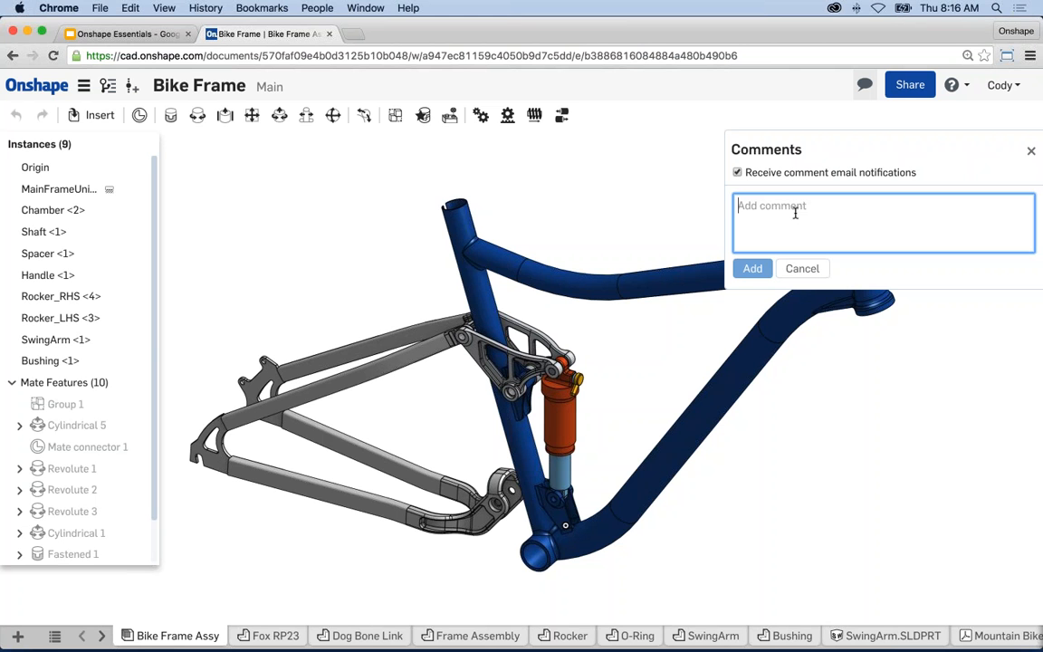
pyautogui.click(465, 204)
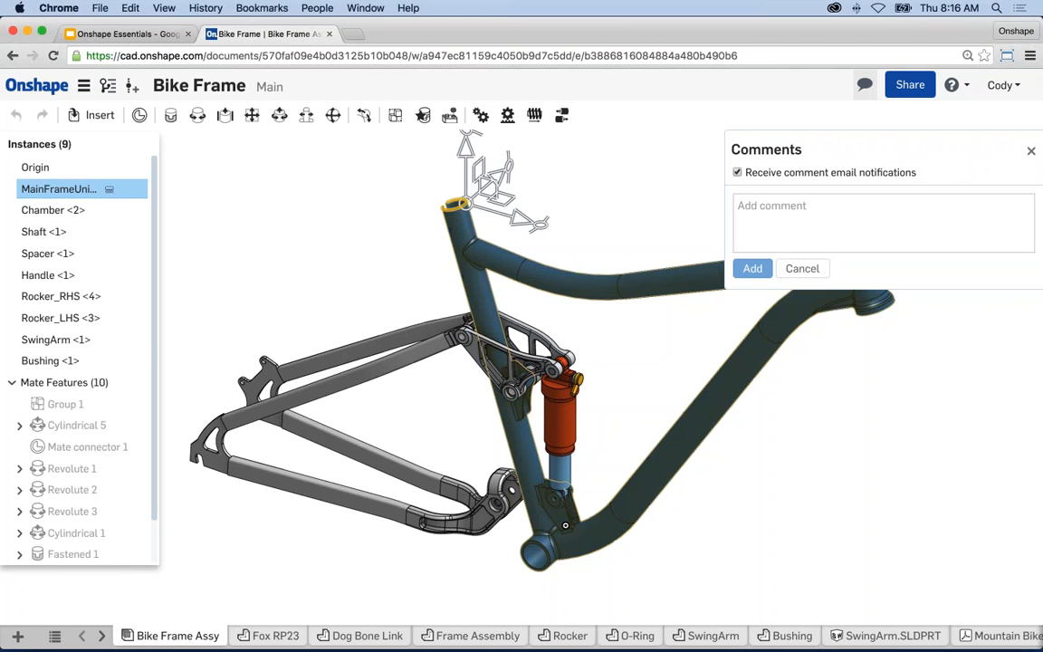
pyautogui.click(582, 175)
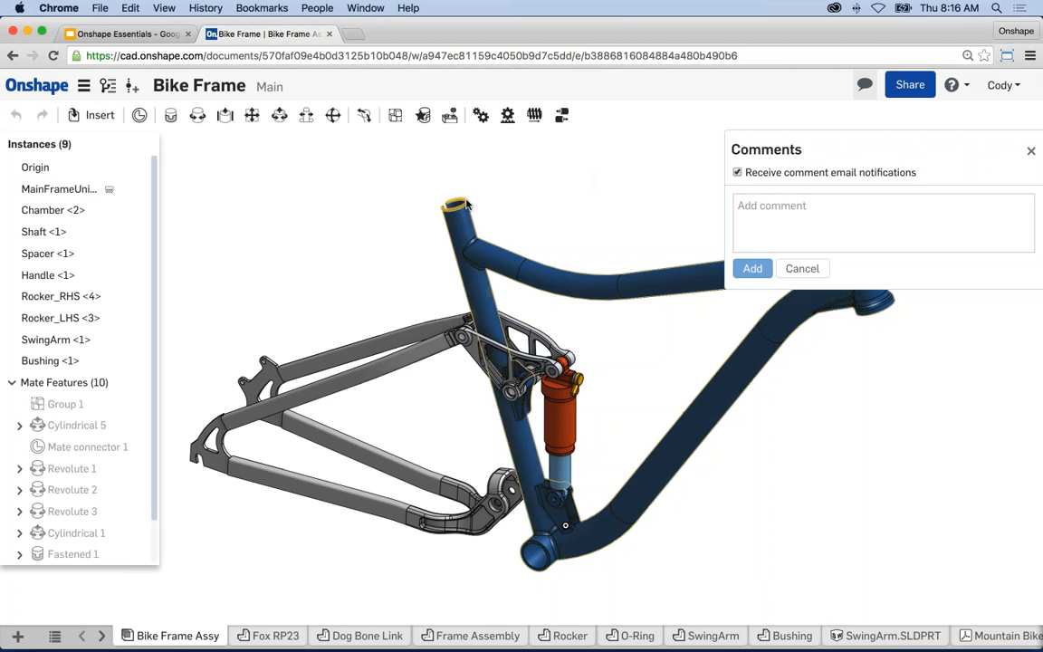
pyautogui.rightClick(466, 205)
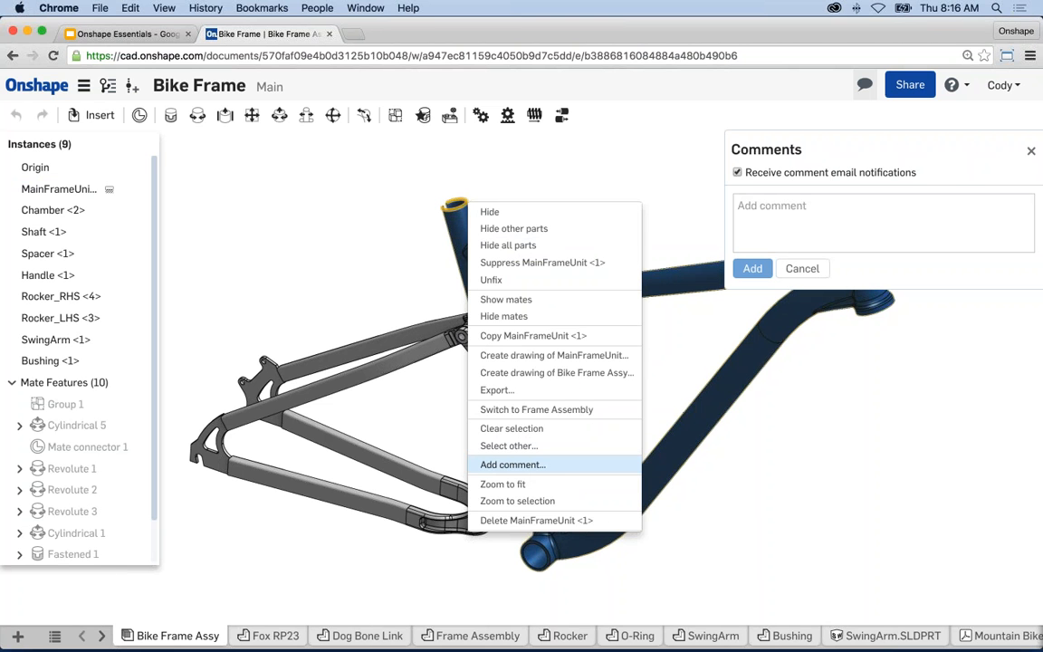
pyautogui.click(512, 464)
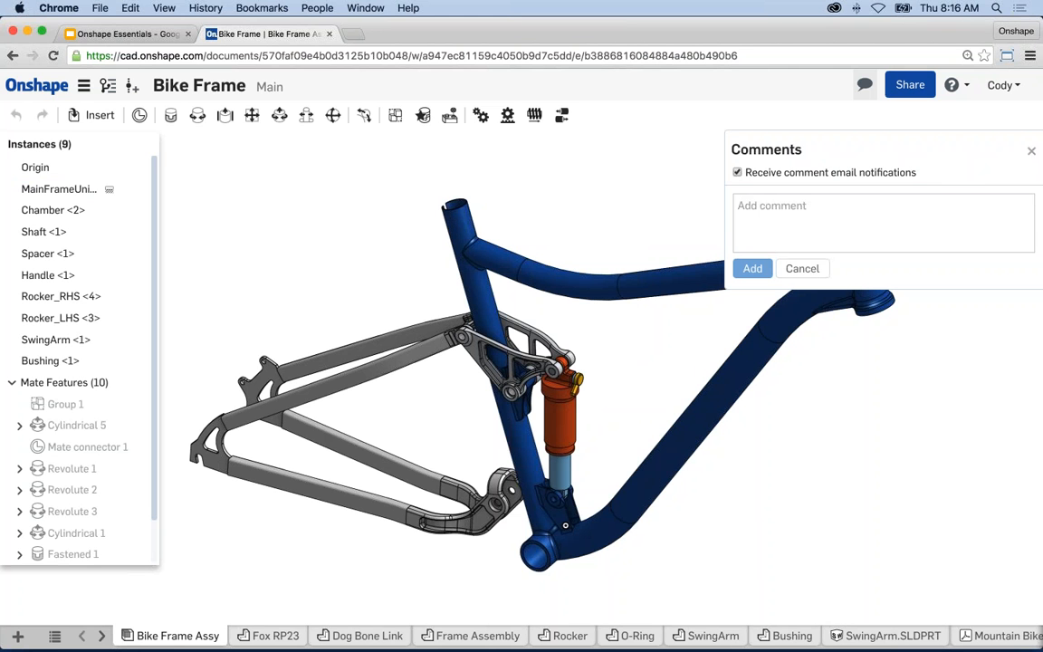
pyautogui.click(1030, 151)
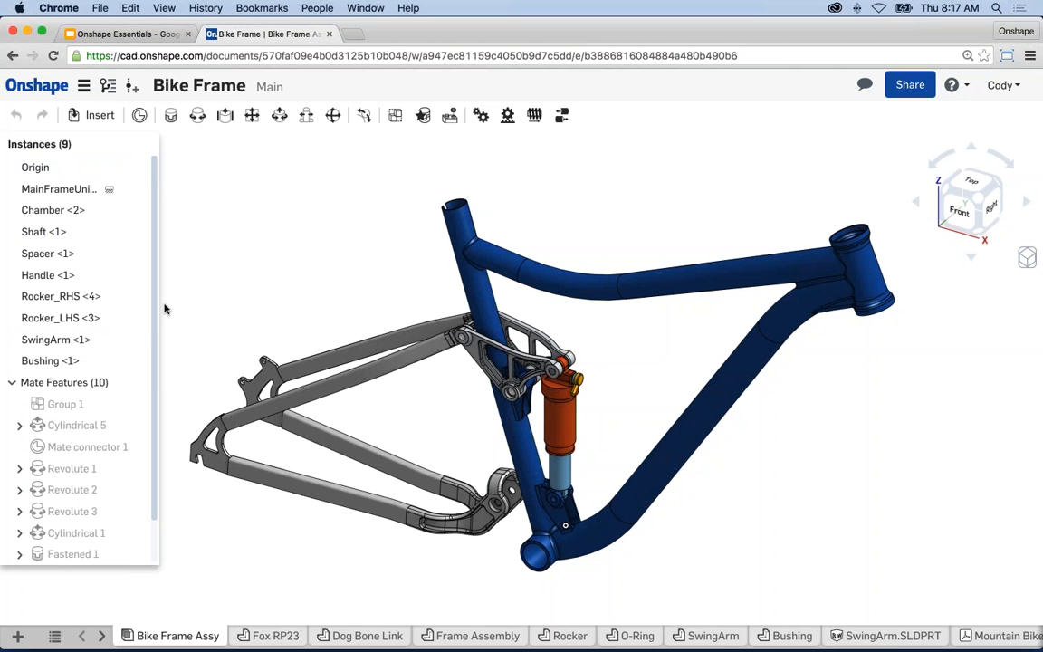
# - Scroll down the Bike Frame assembly's list to show the ten mate features
pyautogui.scroll(-2, 122, 351)
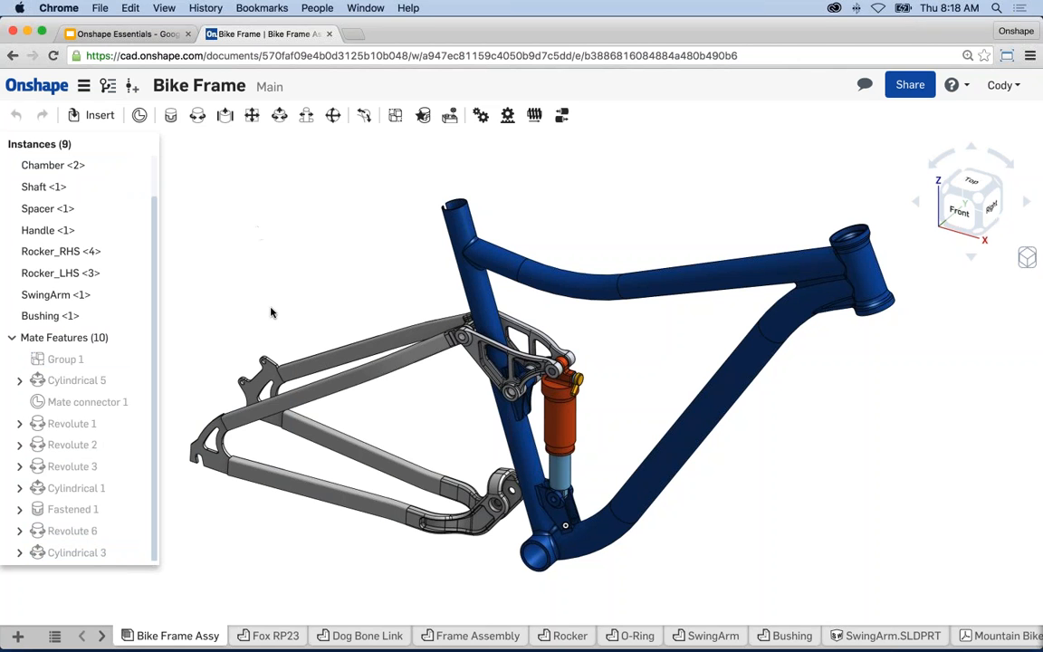
# - Open the Dog Bone Link part studio and shift the link model into view
pyautogui.click(362, 636)
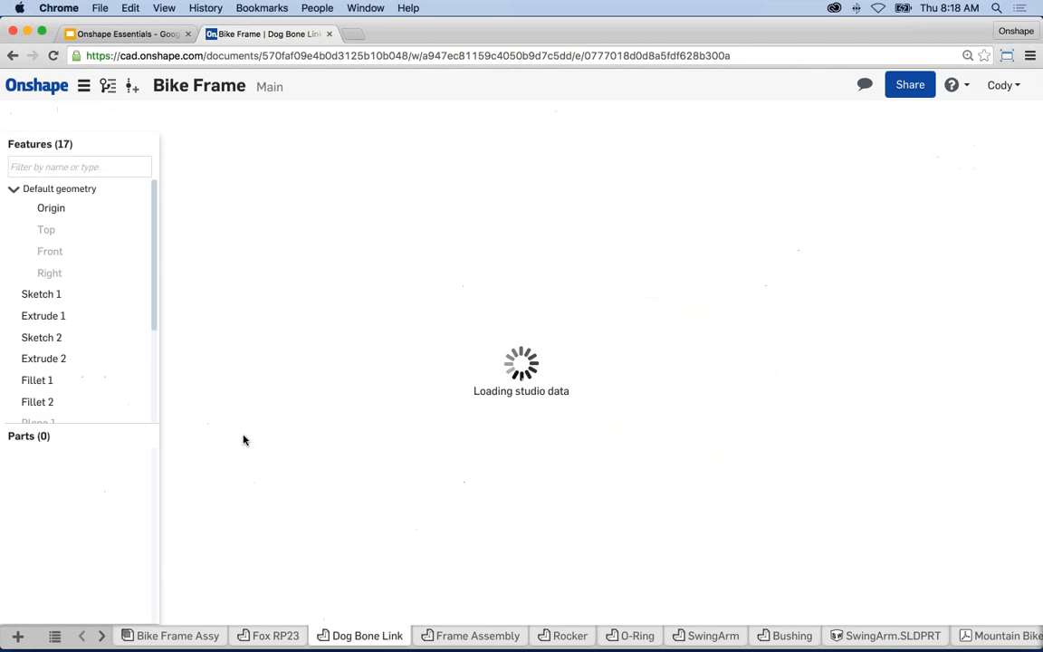
pyautogui.moveTo(155, 256); pyautogui.dragTo(152, 295)
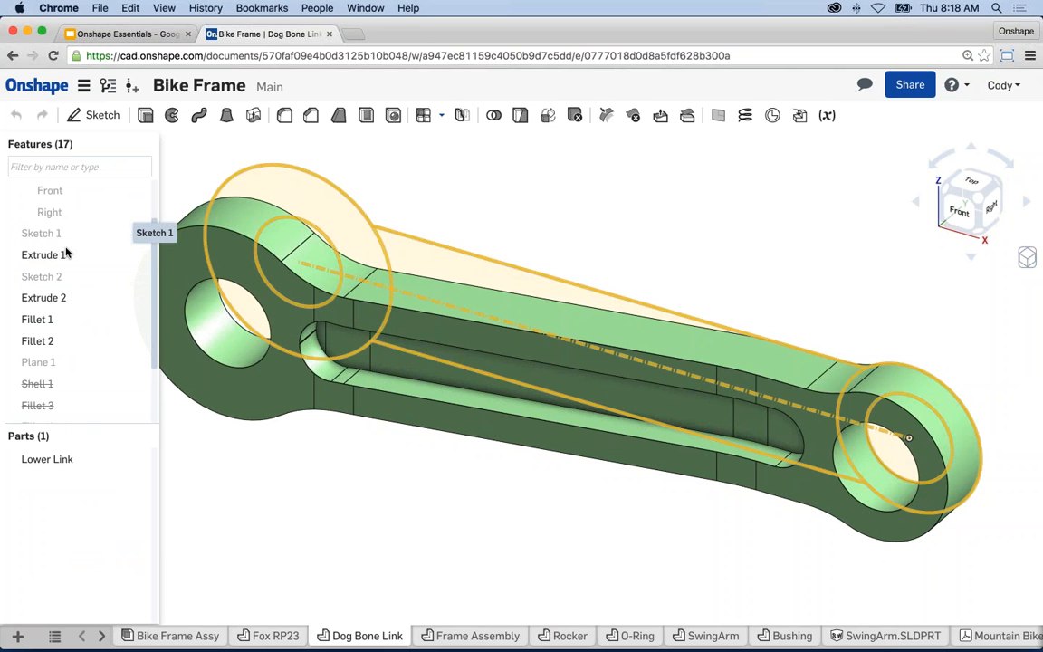
pyautogui.scroll(-1, 317, 470)
pyautogui.moveTo(403, 471); pyautogui.dragTo(427, 471, button='middle')
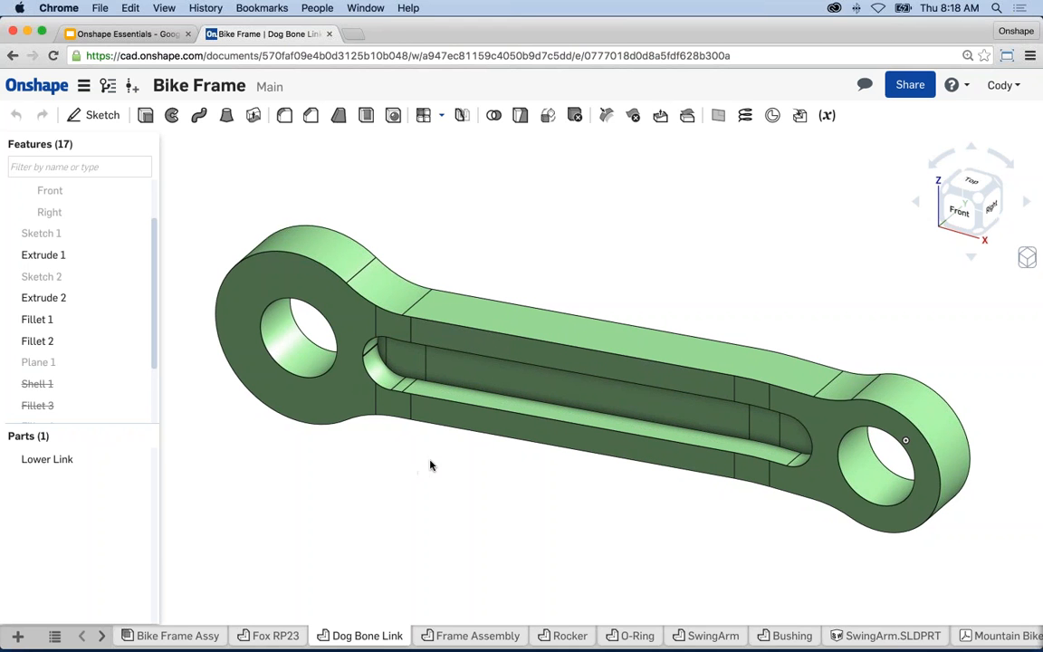
pyautogui.moveTo(431, 464); pyautogui.dragTo(415, 461, button='middle')
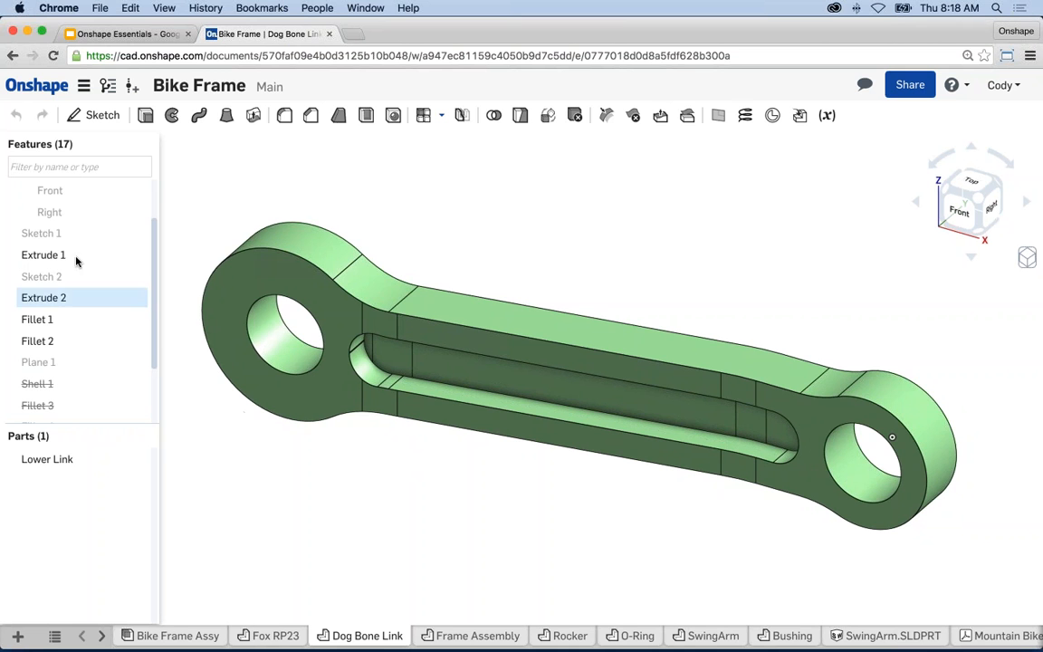
# - Check Sketch 1's context menu without choosing anything, then recentre the link model
pyautogui.rightClick(58, 233)
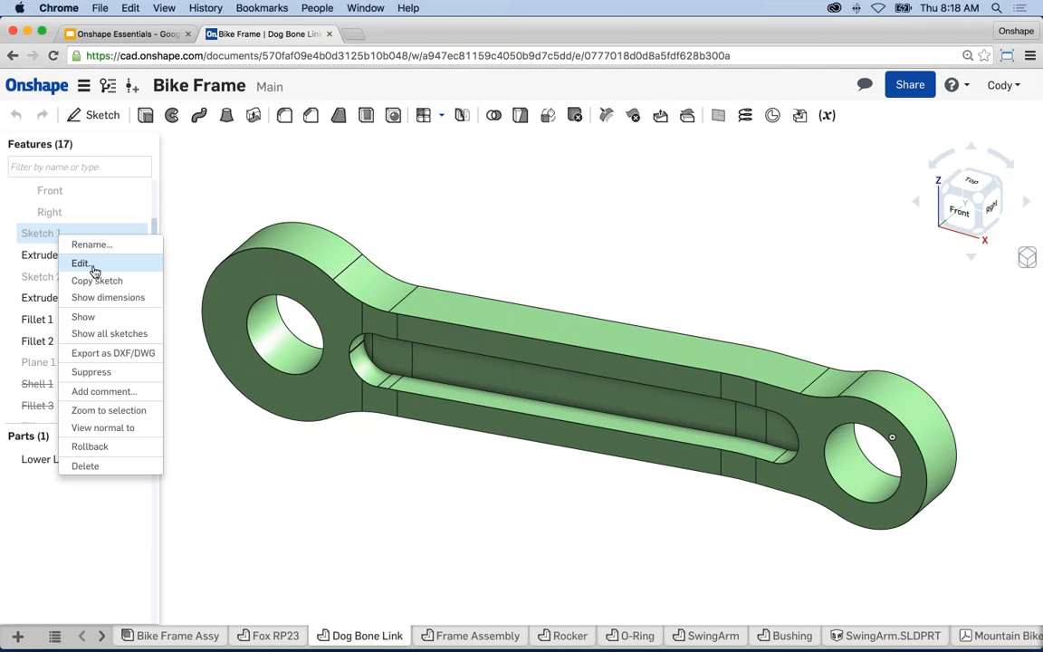
pyautogui.click(388, 212)
pyautogui.moveTo(388, 211); pyautogui.dragTo(381, 206, button='middle')
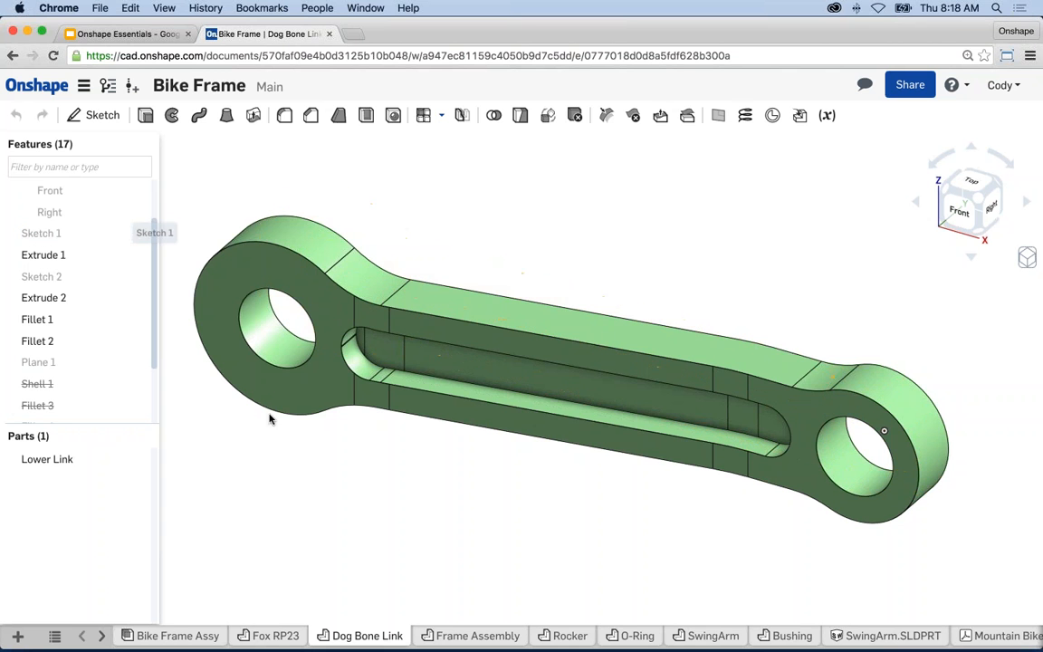
pyautogui.moveTo(435, 496); pyautogui.dragTo(431, 492, button='middle')
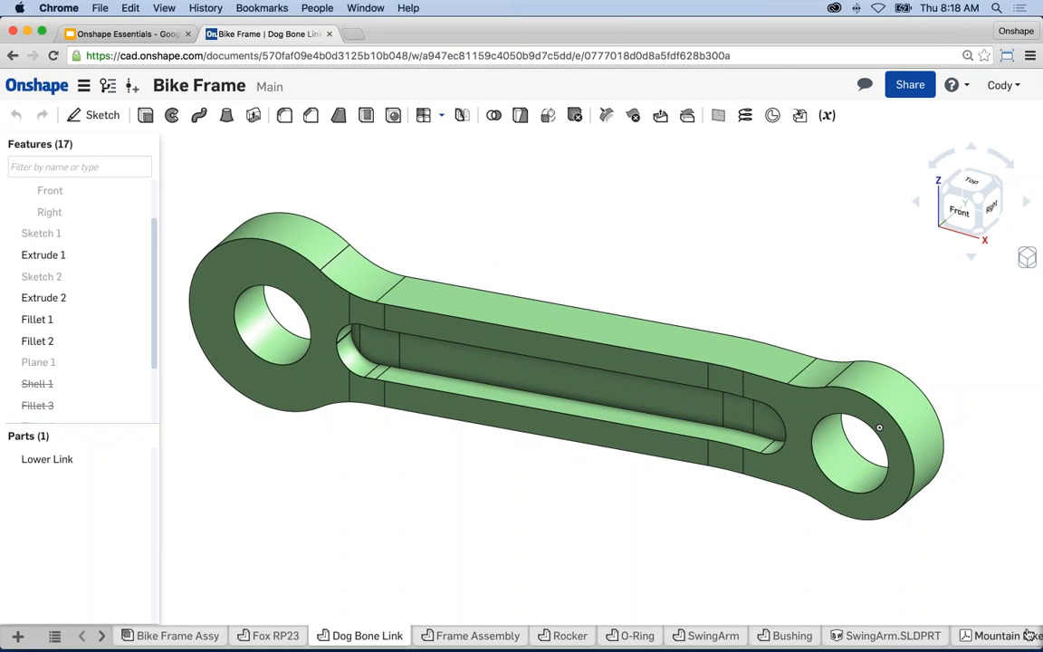
pyautogui.moveTo(873, 322); pyautogui.dragTo(862, 321, button='middle')
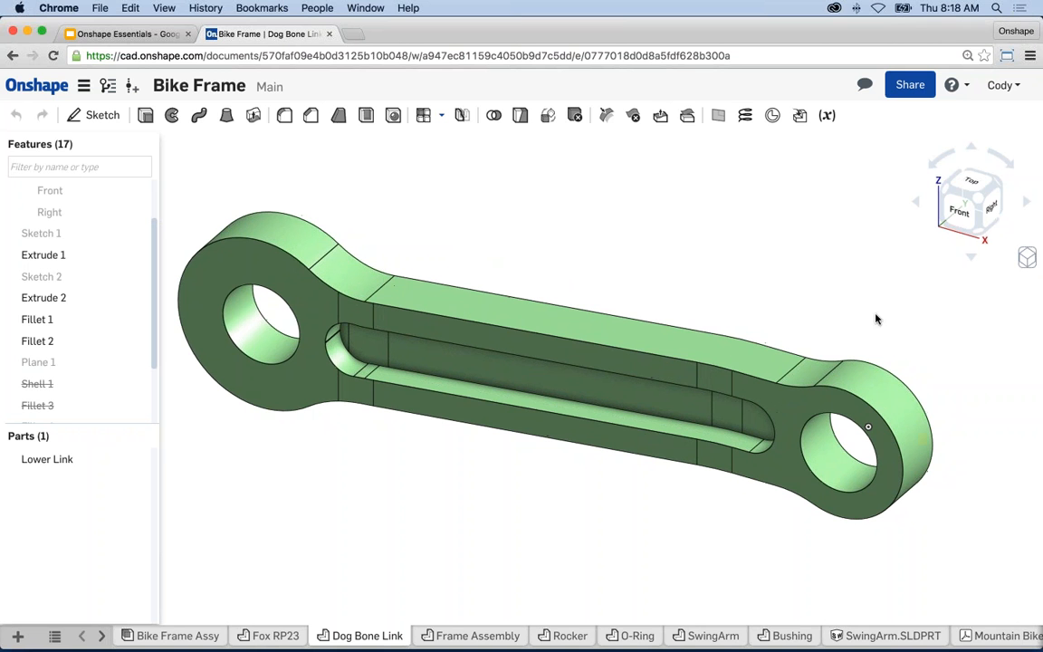
# - View the link from the front, left, right and top using the view cube
pyautogui.click(961, 214)
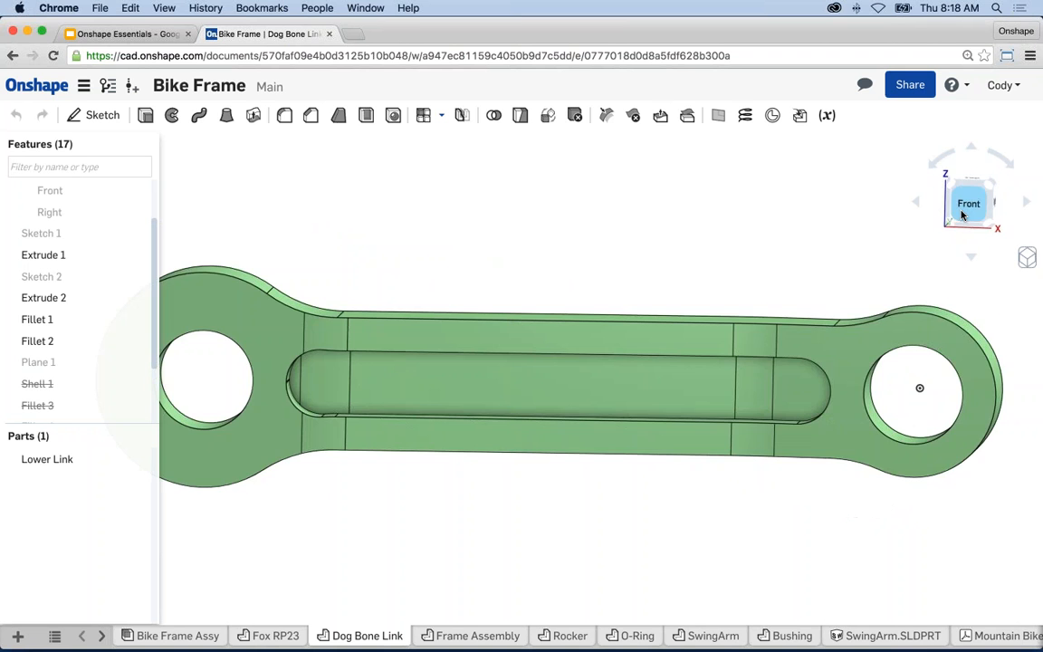
pyautogui.click(958, 206)
pyautogui.click(960, 210)
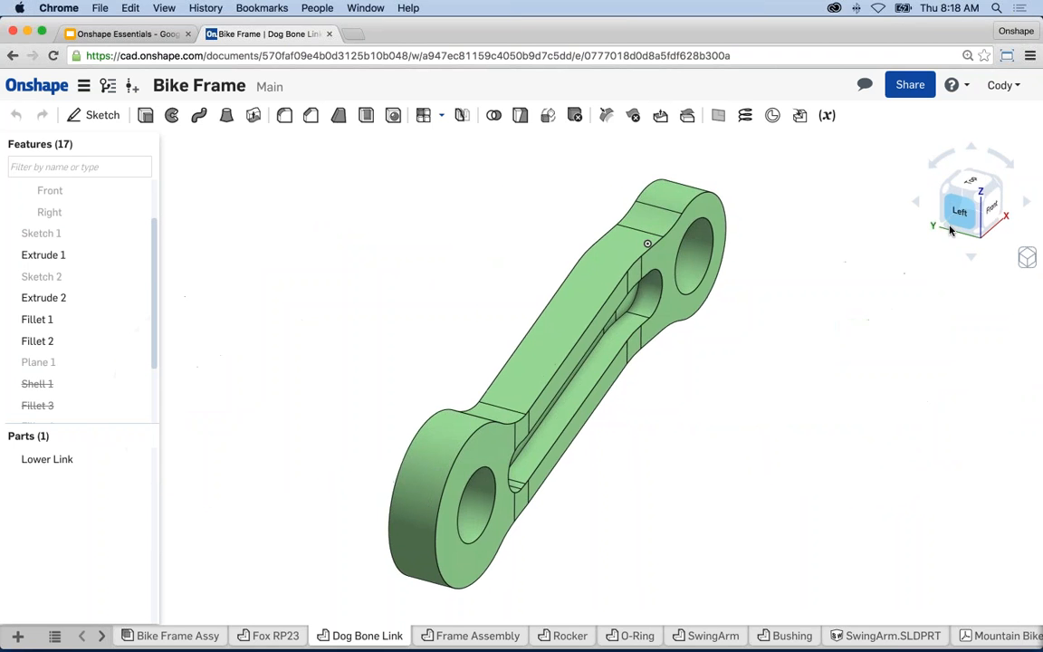
pyautogui.click(965, 190)
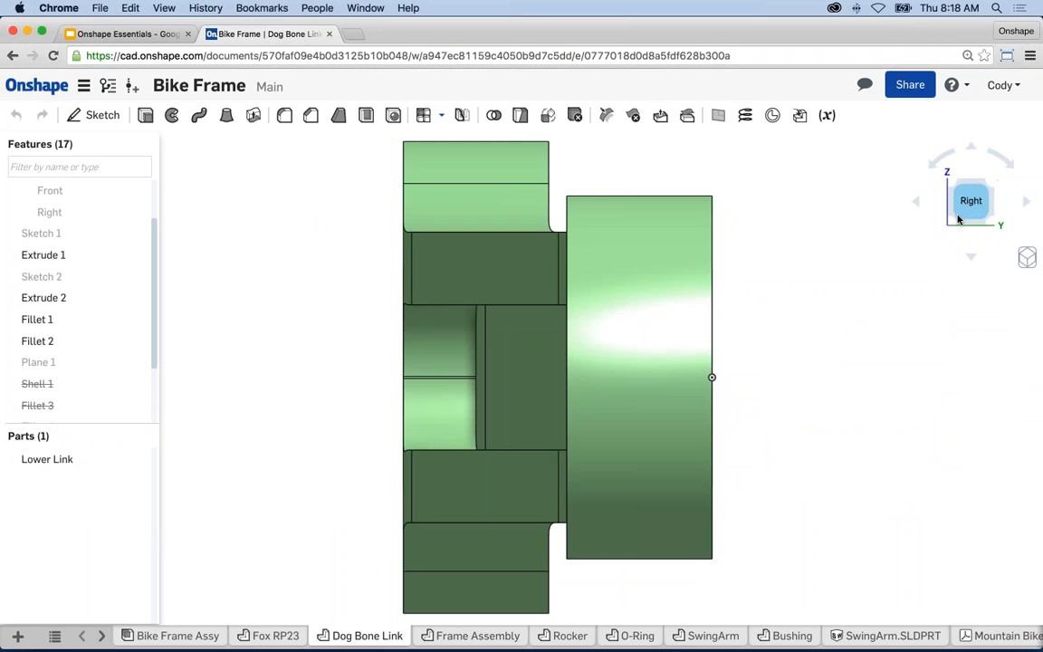
pyautogui.click(971, 172)
# - Spin and tumble the link to see its back and underside, then return to isometric
pyautogui.click(933, 168)
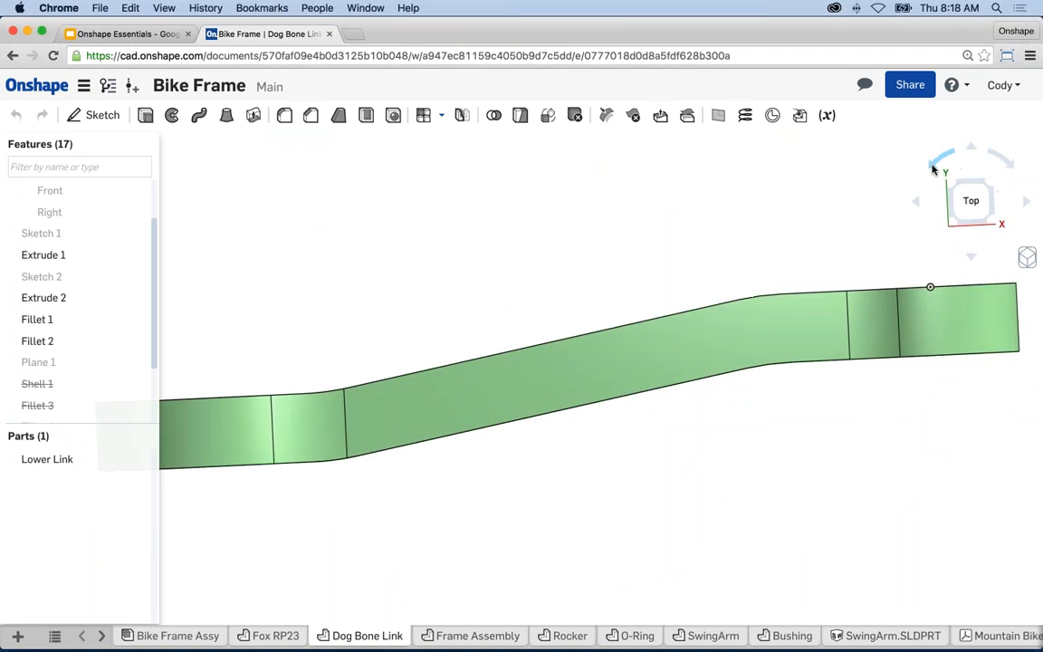
pyautogui.click(933, 169)
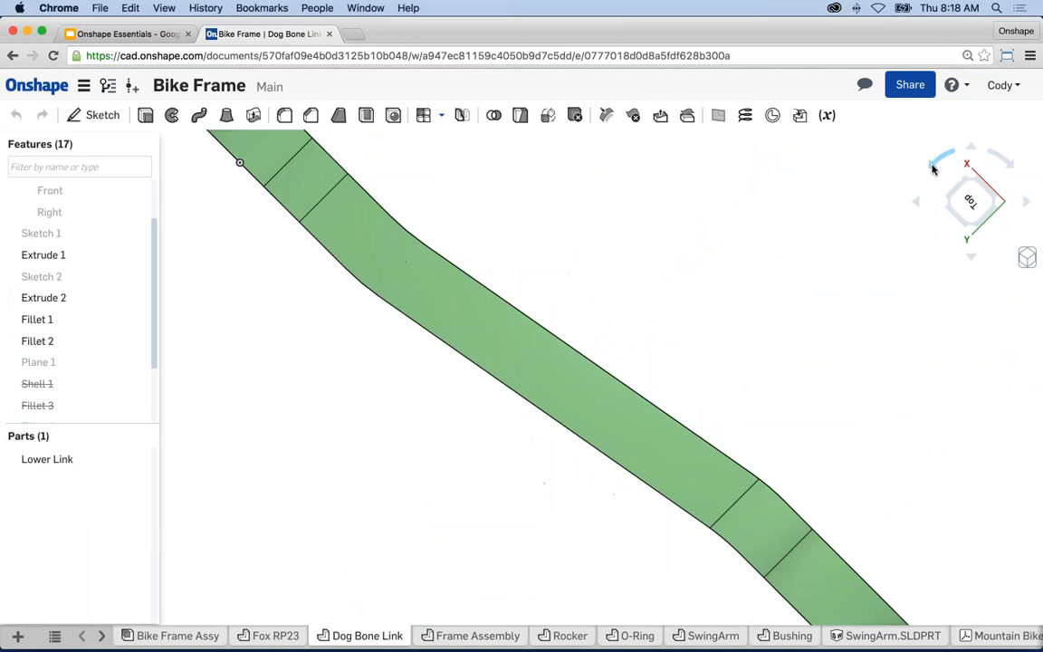
pyautogui.click(932, 168)
pyautogui.click(918, 203)
pyautogui.click(919, 204)
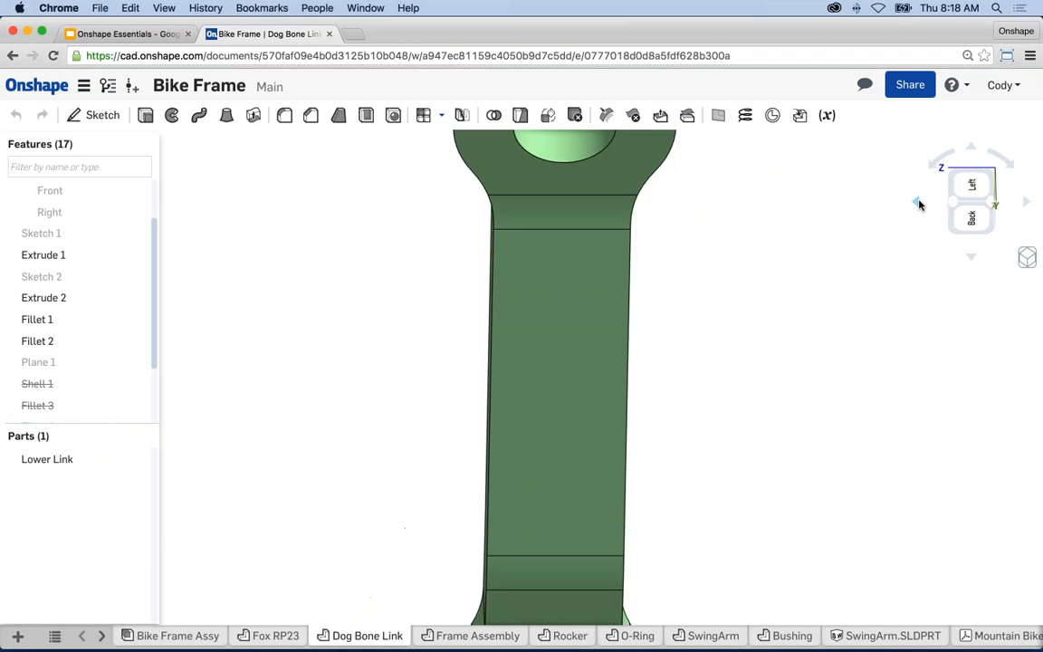
pyautogui.click(918, 204)
pyautogui.moveTo(759, 381); pyautogui.dragTo(683, 416, button='right')
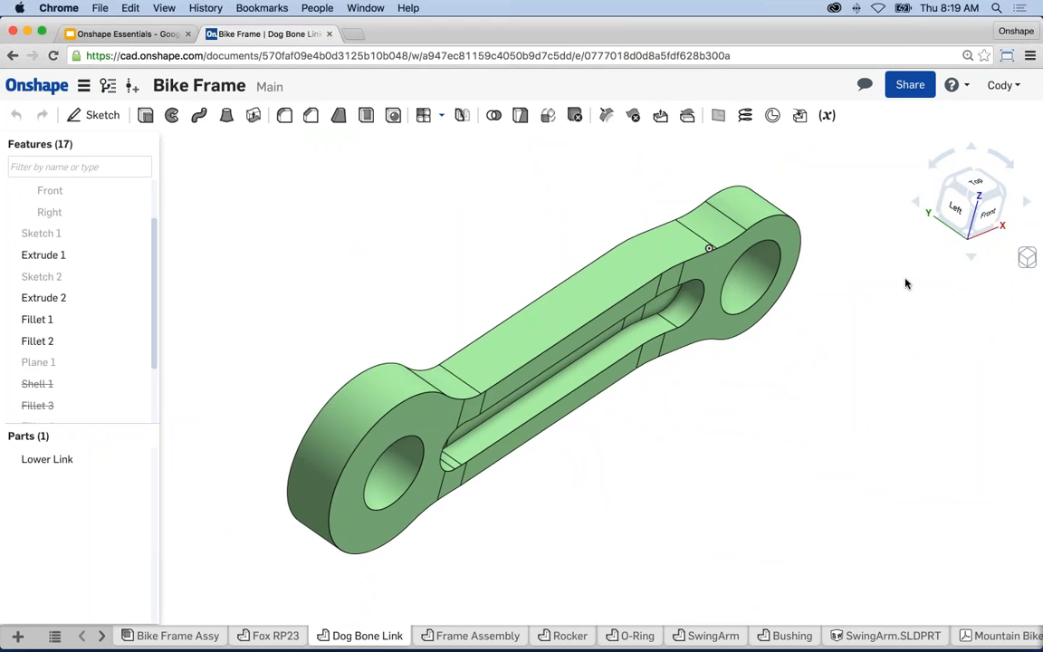
pyautogui.click(1029, 258)
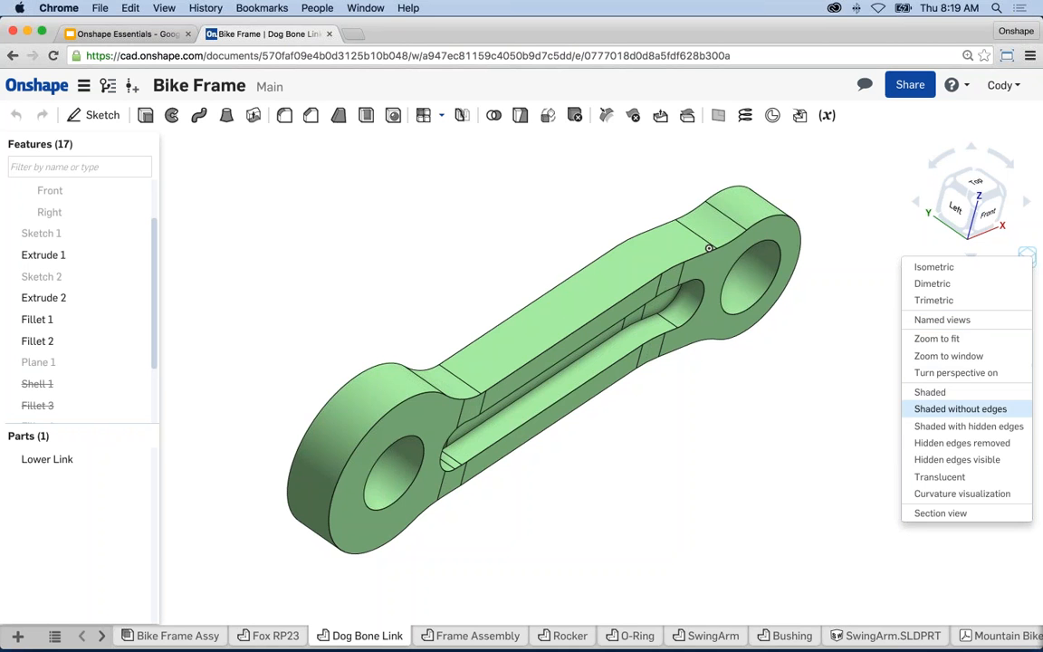
# - Show the link with Hidden edges visible, then Hidden edges removed, then Translucent
pyautogui.click(973, 460)
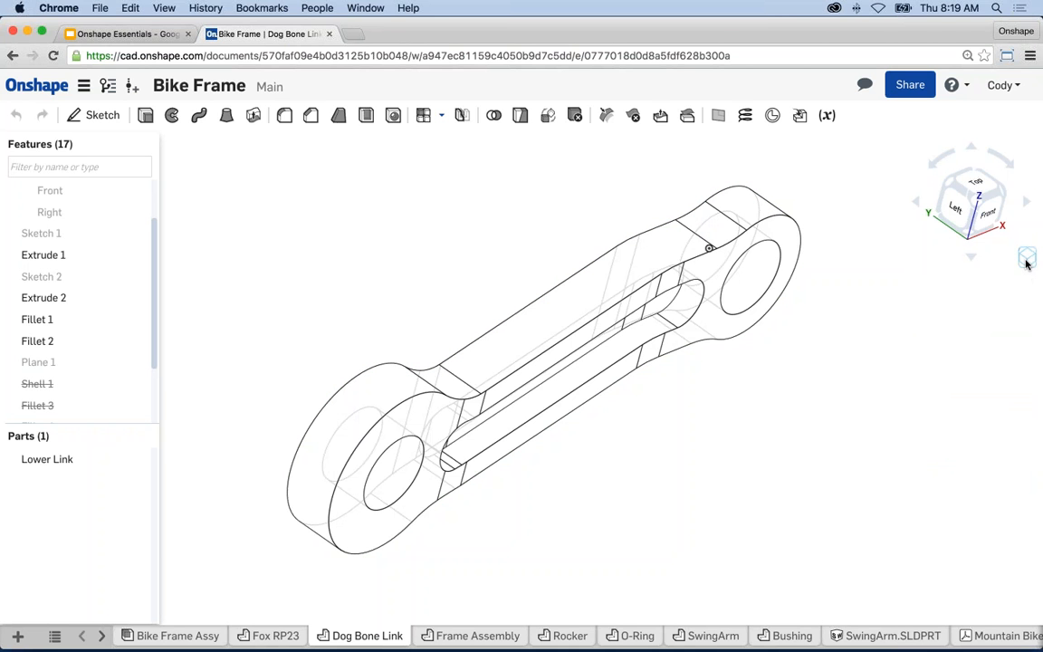
pyautogui.click(970, 257)
pyautogui.click(968, 447)
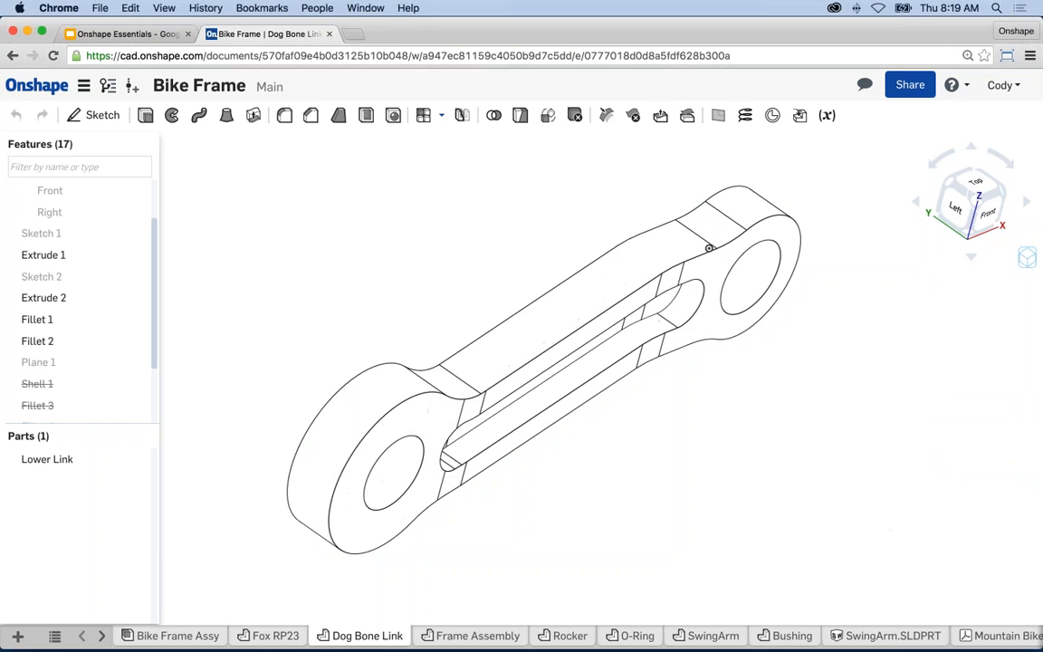
pyautogui.click(1024, 259)
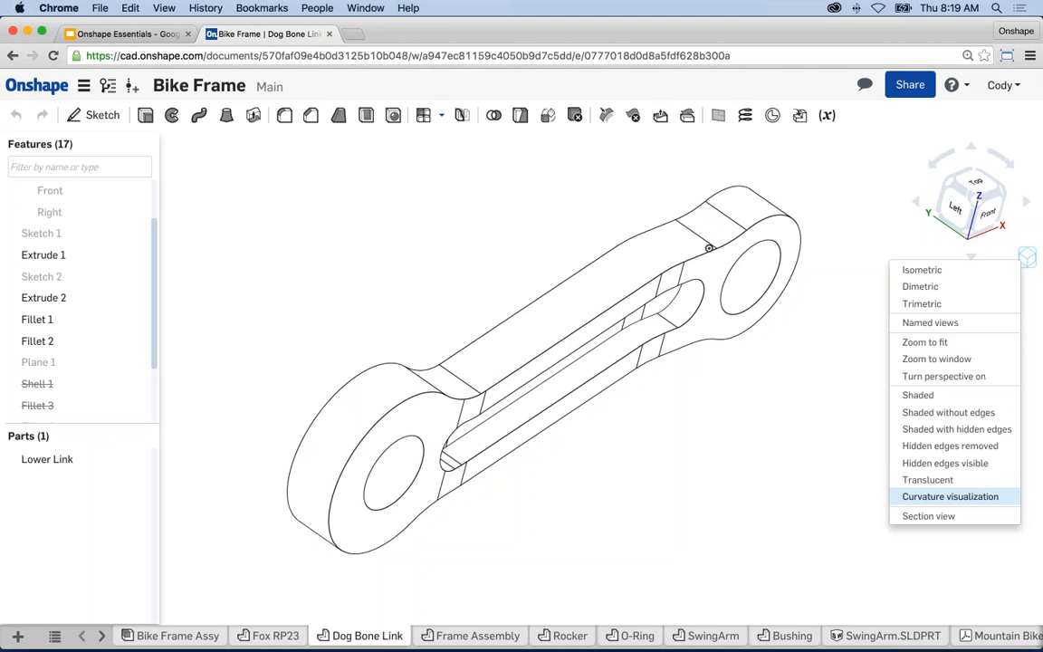
pyautogui.click(928, 480)
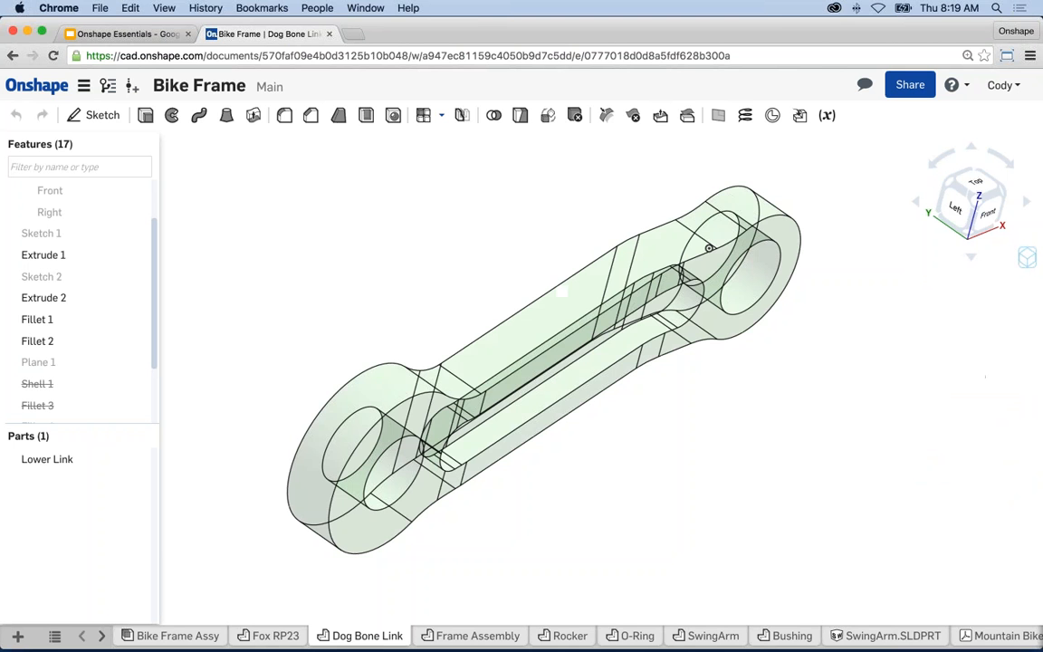
# - Try Shaded with hidden edges and Shaded without edges, then settle on Shaded
pyautogui.click(1025, 258)
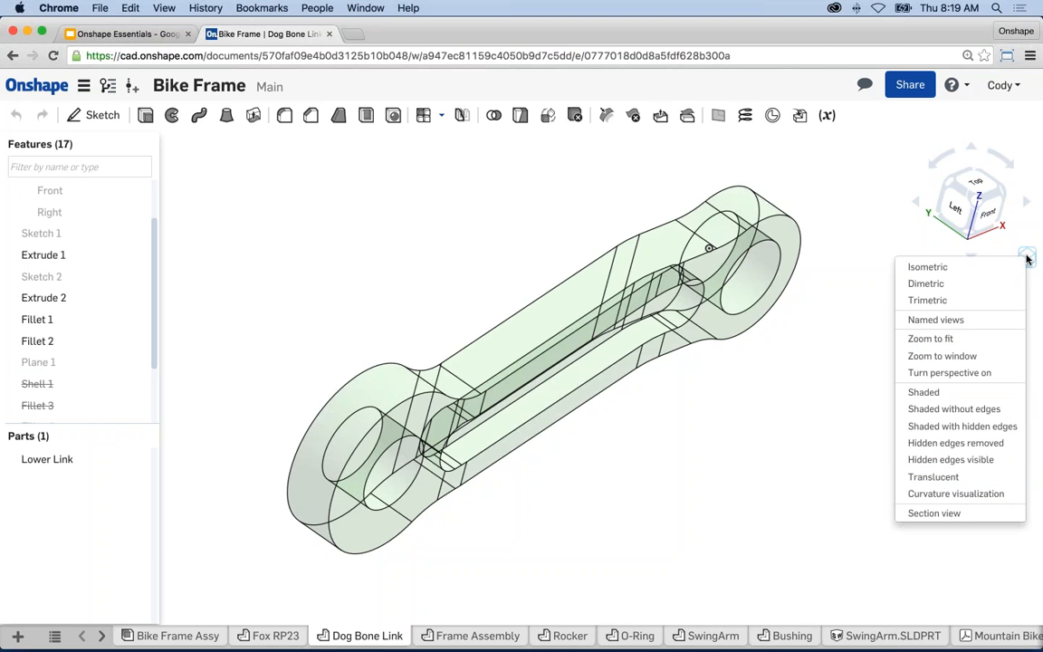
pyautogui.click(967, 426)
pyautogui.moveTo(941, 426)
pyautogui.mouseDown(button='right')
pyautogui.moveTo(876, 403)
pyautogui.moveTo(770, 395)
pyautogui.moveTo(878, 397)
pyautogui.mouseUp(button='right')
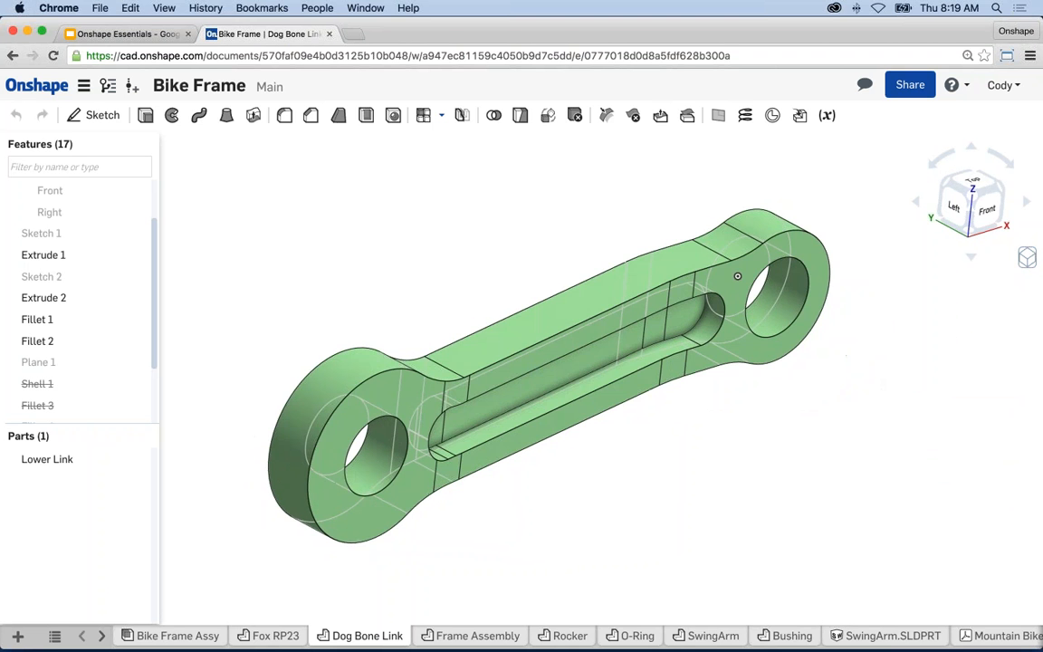
pyautogui.click(1027, 258)
pyautogui.click(954, 409)
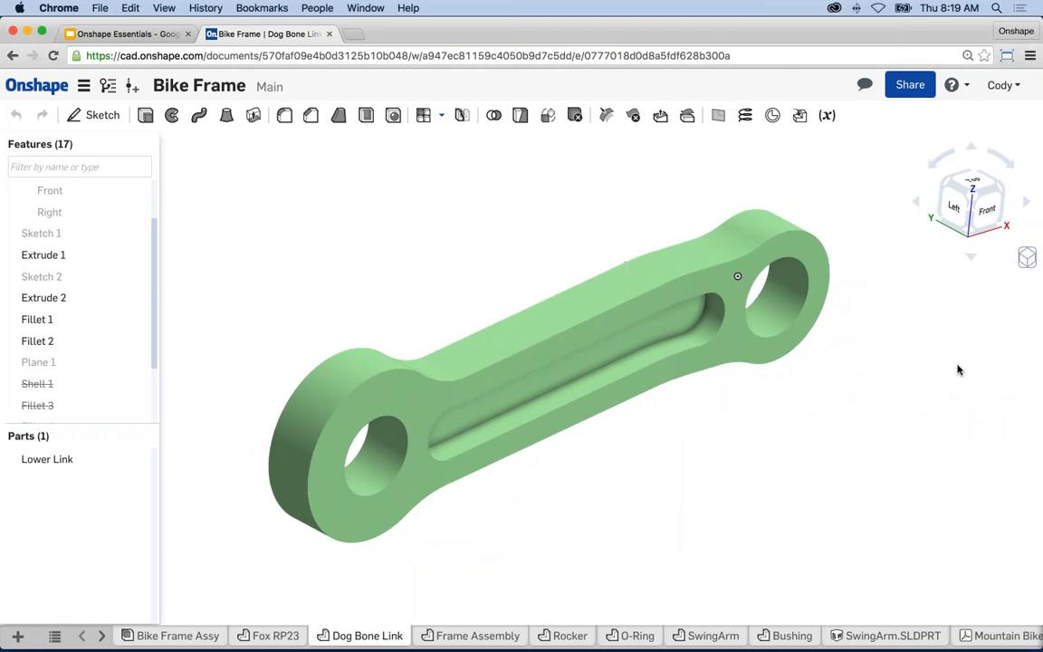
pyautogui.click(1026, 257)
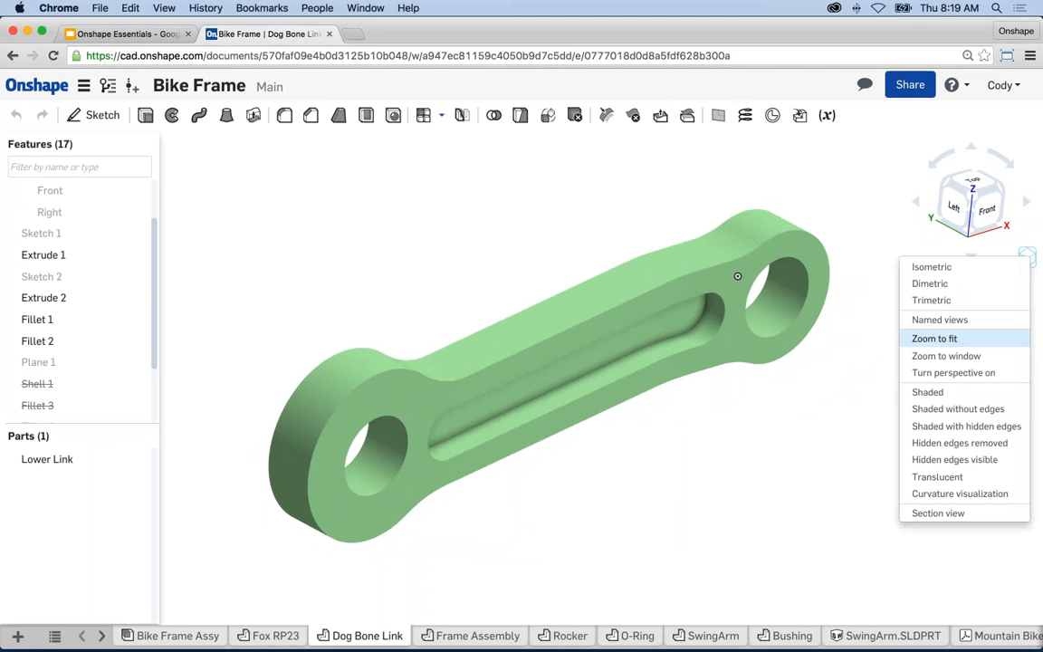
pyautogui.click(936, 392)
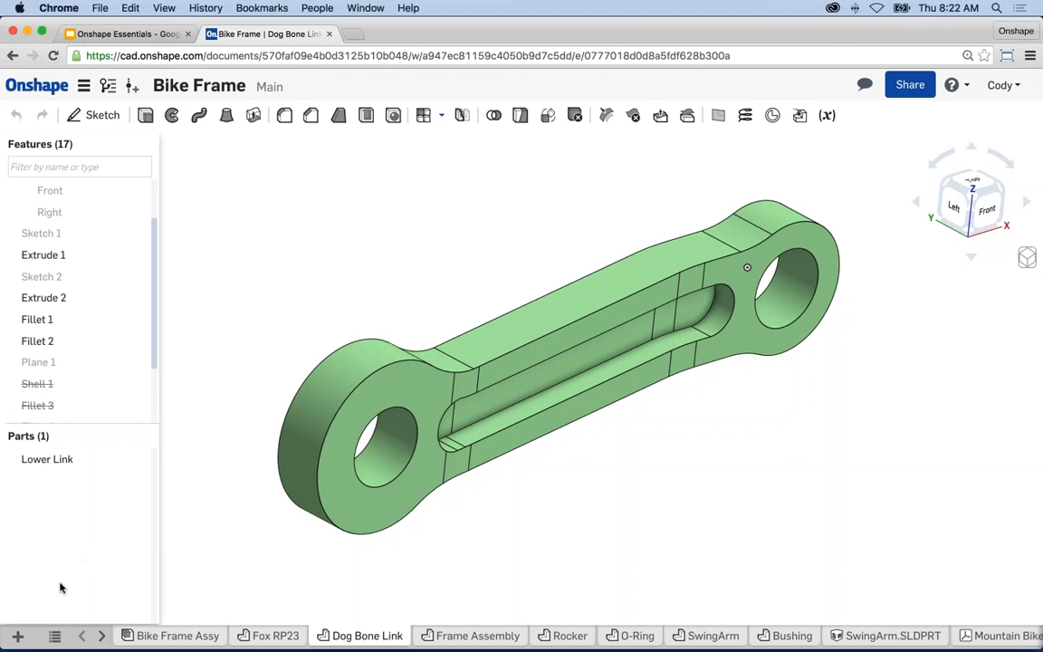
pyautogui.click(16, 637)
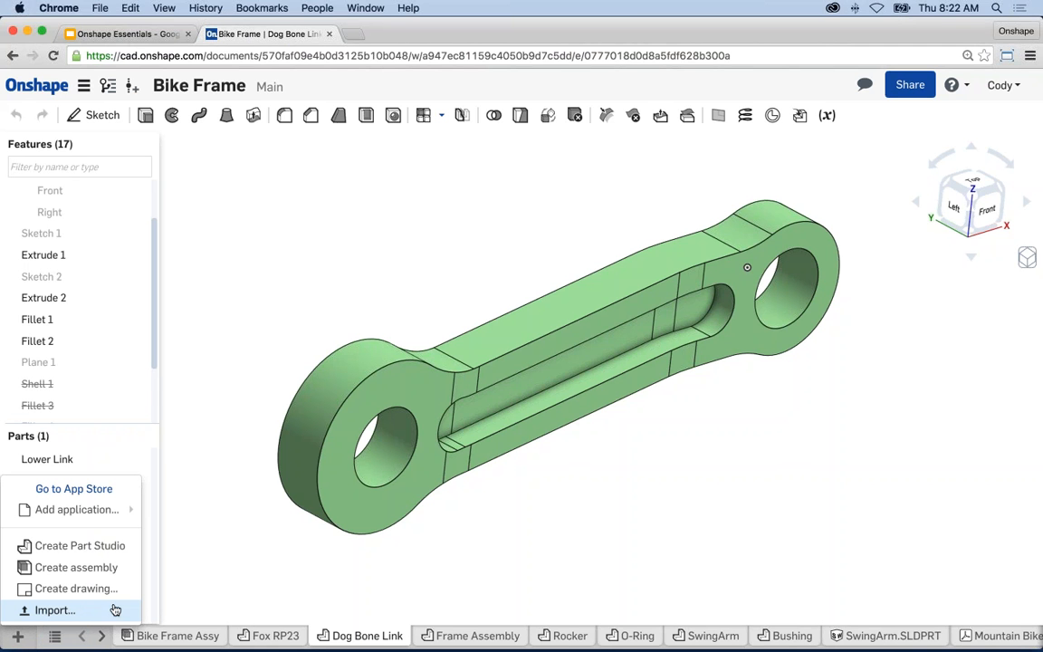
pyautogui.click(386, 231)
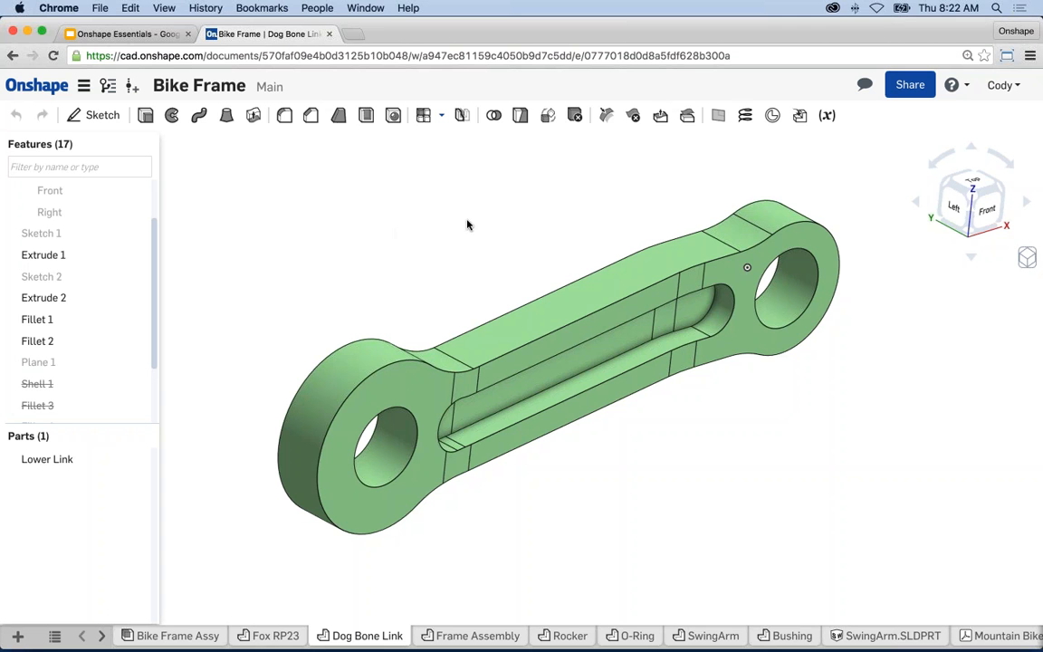
# - Pan, zoom and orbit the link until its front side and long slot face you
pyautogui.moveTo(467, 221); pyautogui.dragTo(454, 223, button='middle')
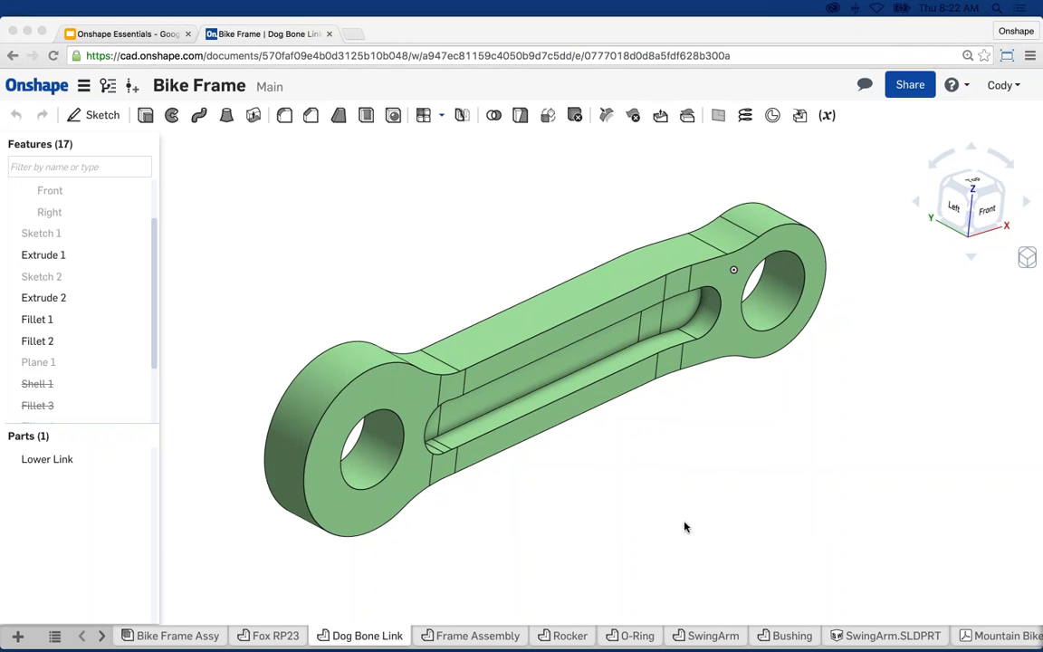
pyautogui.scroll(-2, 635, 477)
pyautogui.click(620, 438)
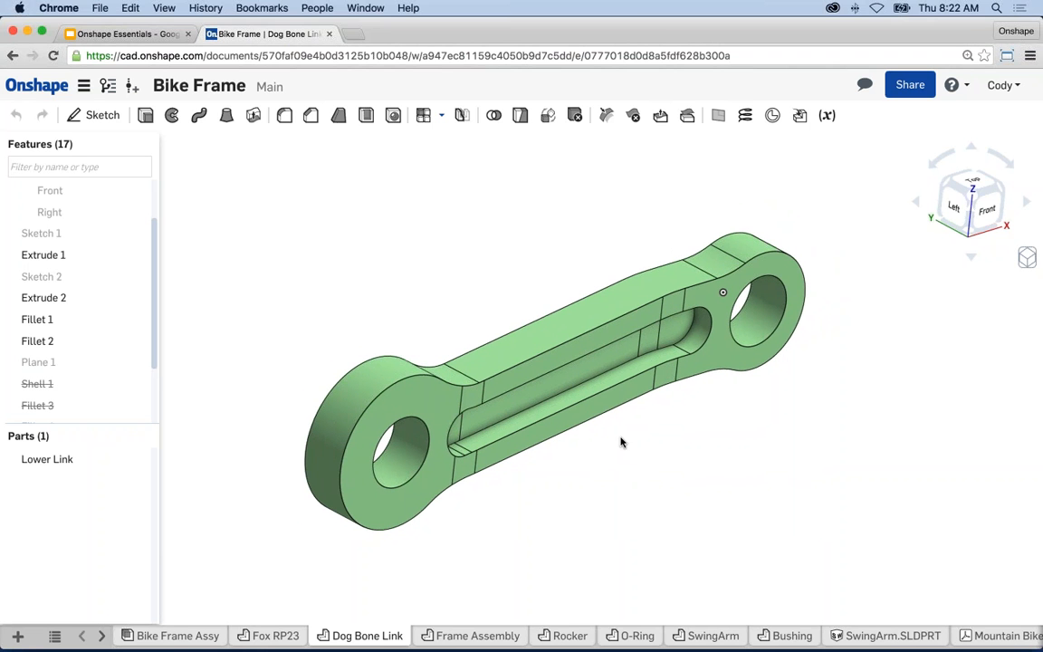
pyautogui.scroll(2, 643, 426)
pyautogui.scroll(3, 645, 429)
pyautogui.scroll(-2, 651, 444)
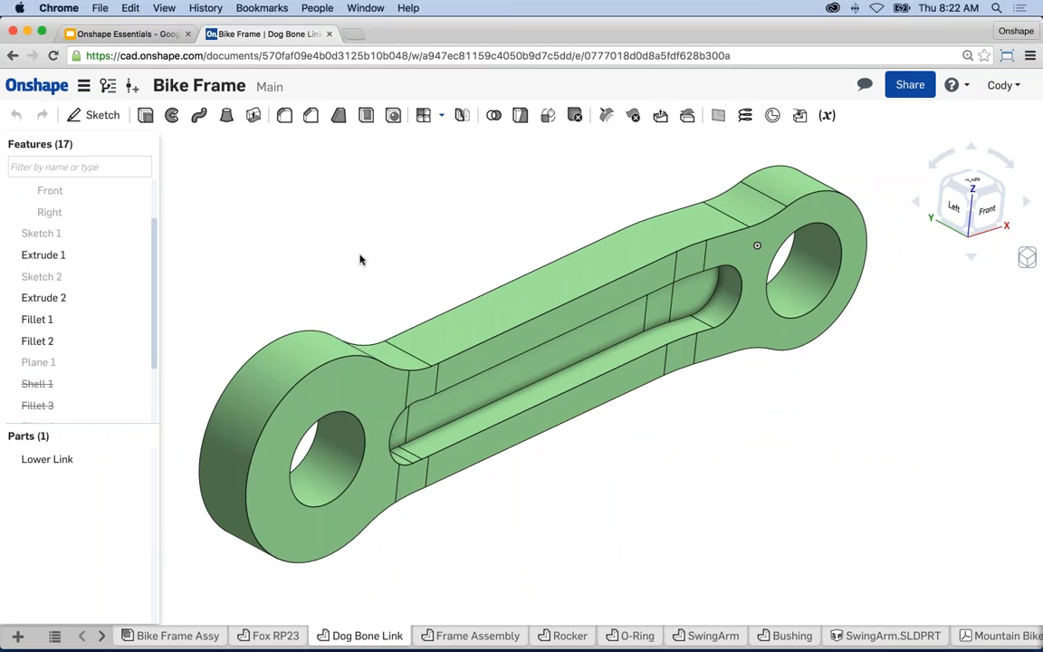
pyautogui.moveTo(652, 414)
pyautogui.mouseDown(button='right')
pyautogui.moveTo(571, 376)
pyautogui.moveTo(533, 398)
pyautogui.moveTo(539, 444)
pyautogui.moveTo(554, 413)
pyautogui.moveTo(561, 418)
pyautogui.moveTo(541, 424)
pyautogui.moveTo(631, 422)
pyautogui.mouseUp(button='right')
pyautogui.scroll(-2, 633, 422)
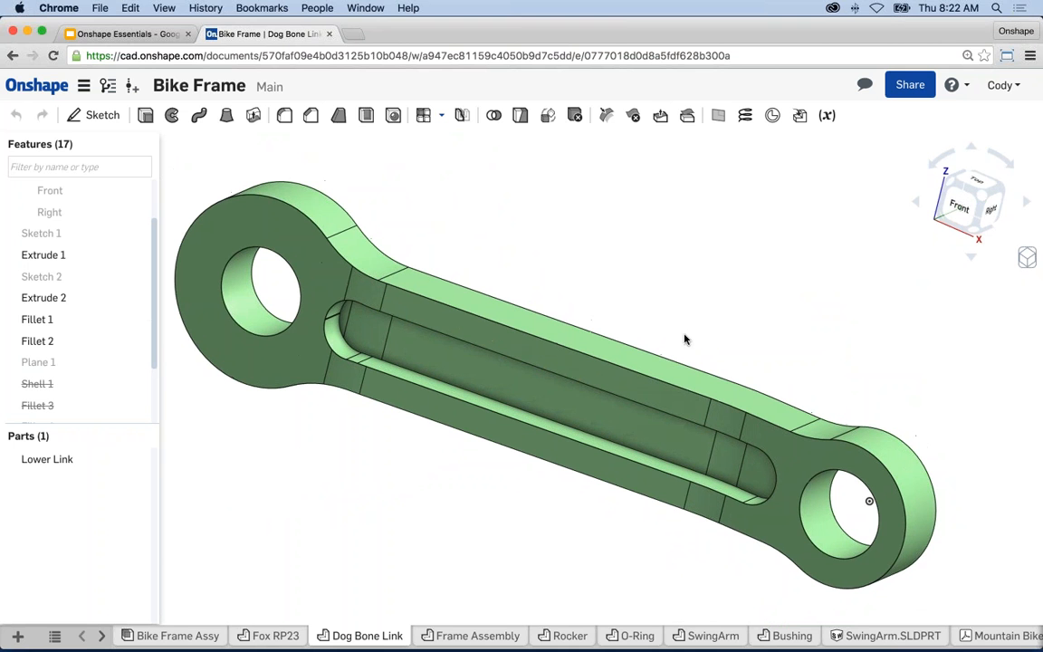
# - Add a new Part Studio 1 tab to the document from the create menu
pyautogui.click(17, 637)
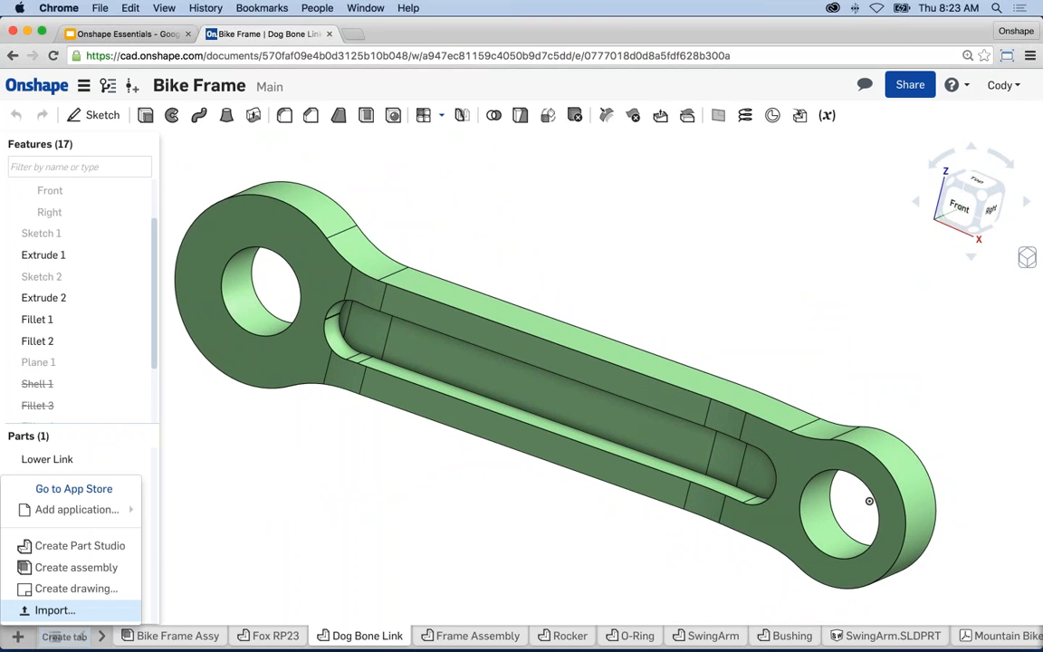
pyautogui.click(90, 552)
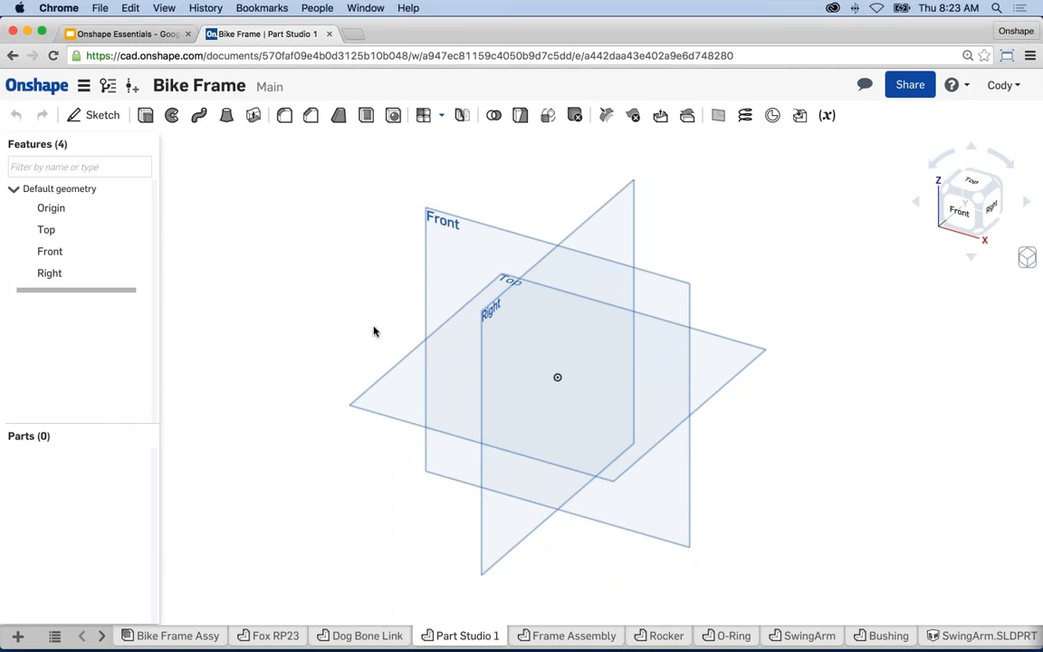
# - Select the Front plane in Part Studio 1's Features list
pyautogui.click(450, 238)
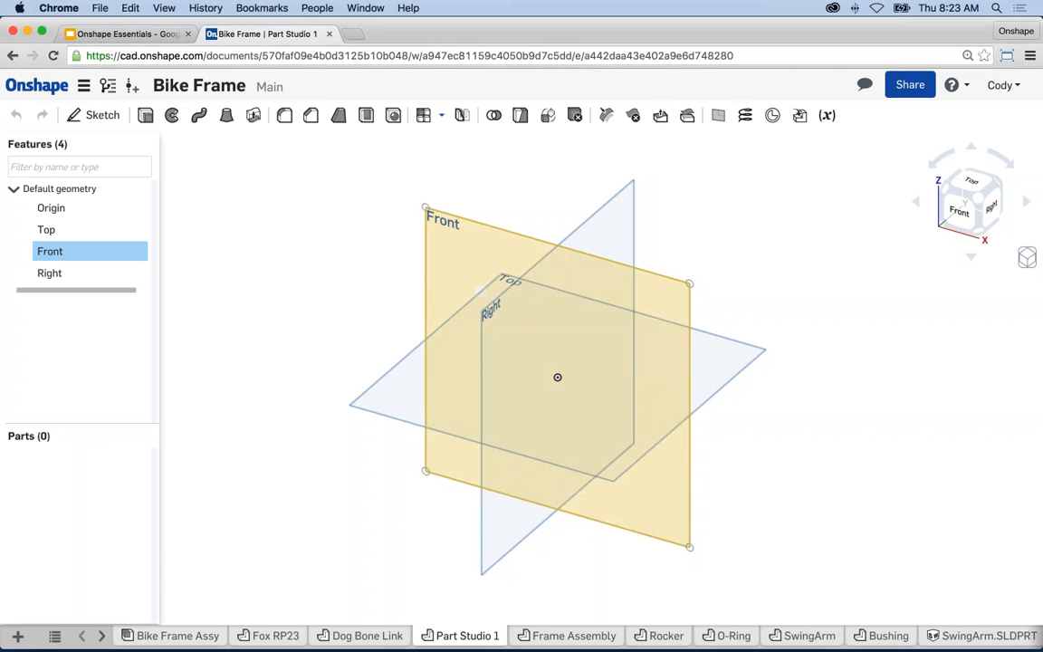
# - Create Sketch 1 on the Front plane and view it normal to the sketch plane
pyautogui.click(101, 118)
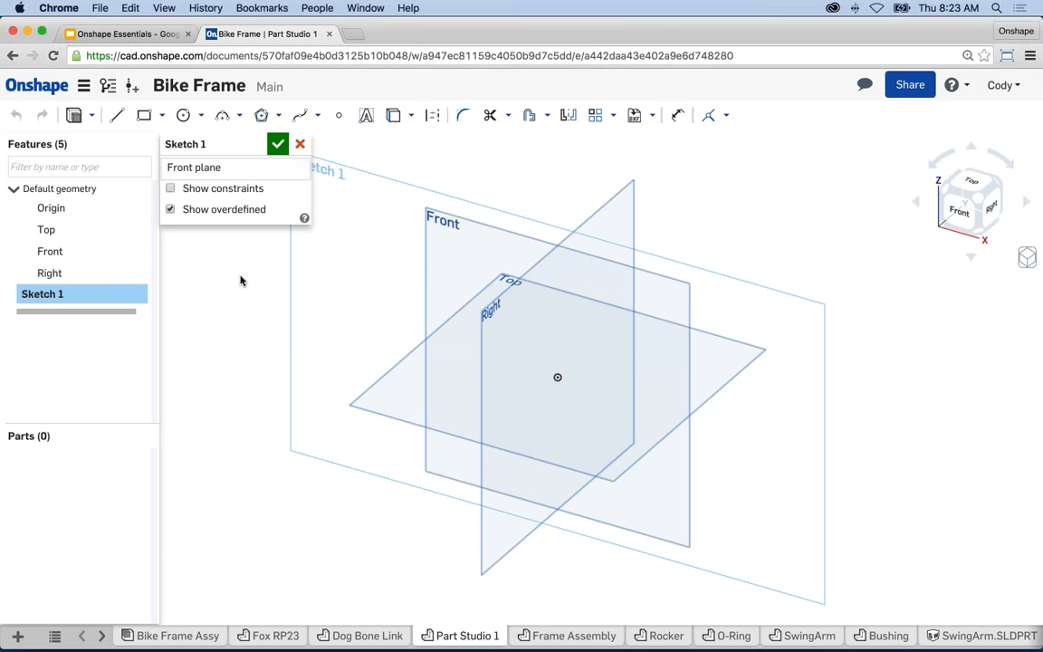
pyautogui.rightClick(257, 257)
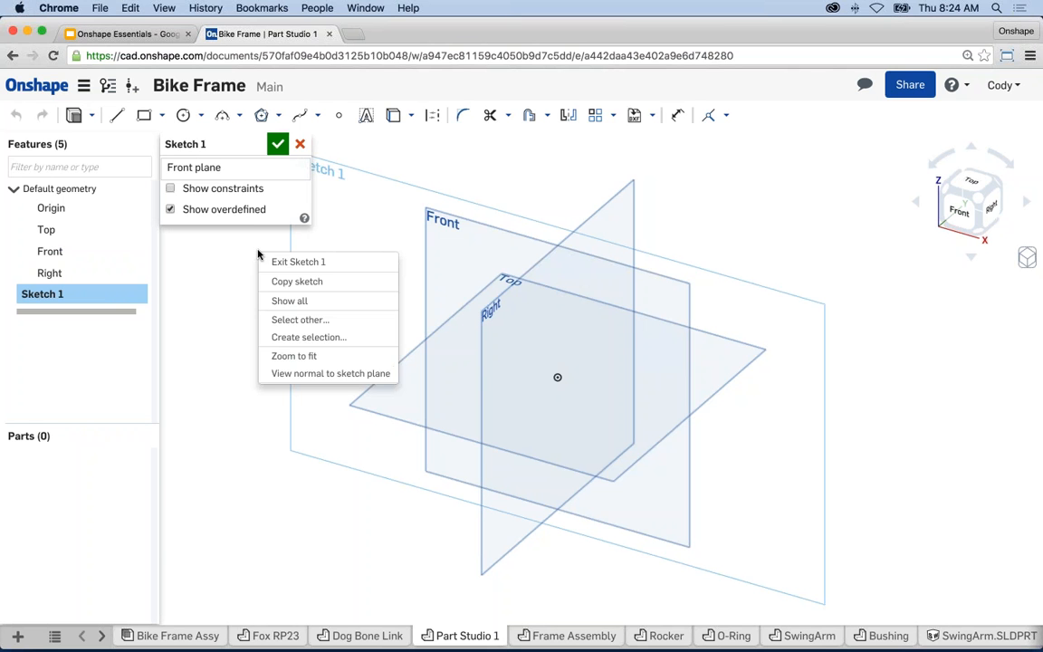
pyautogui.click(360, 374)
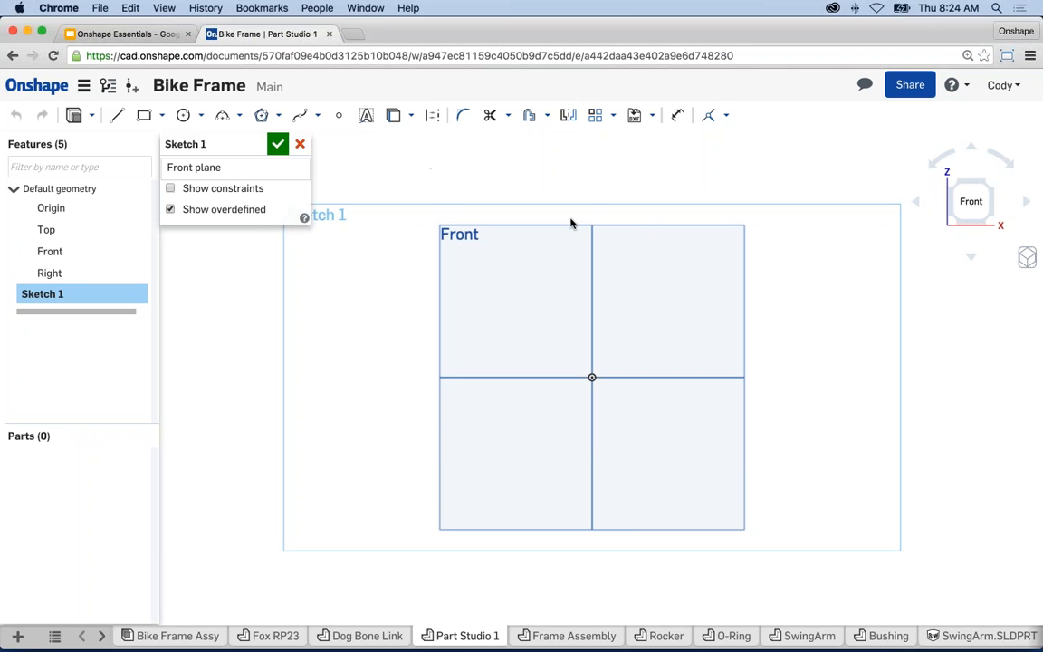
pyautogui.moveTo(589, 208); pyautogui.dragTo(572, 218, button='middle')
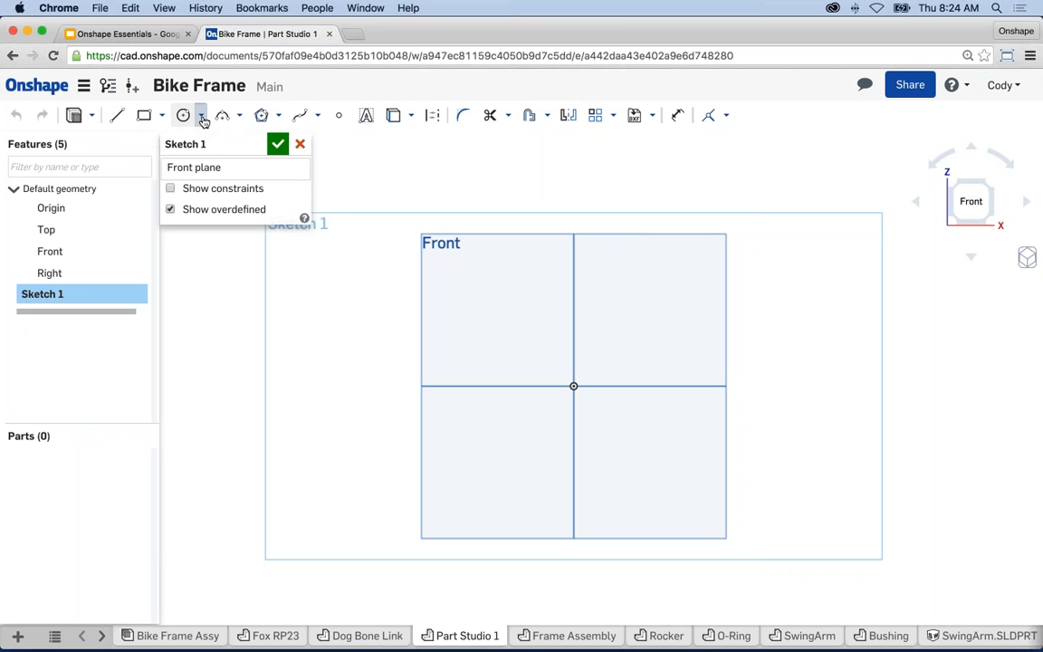
# - Draw a centre-point circle centred on the origin
pyautogui.click(202, 118)
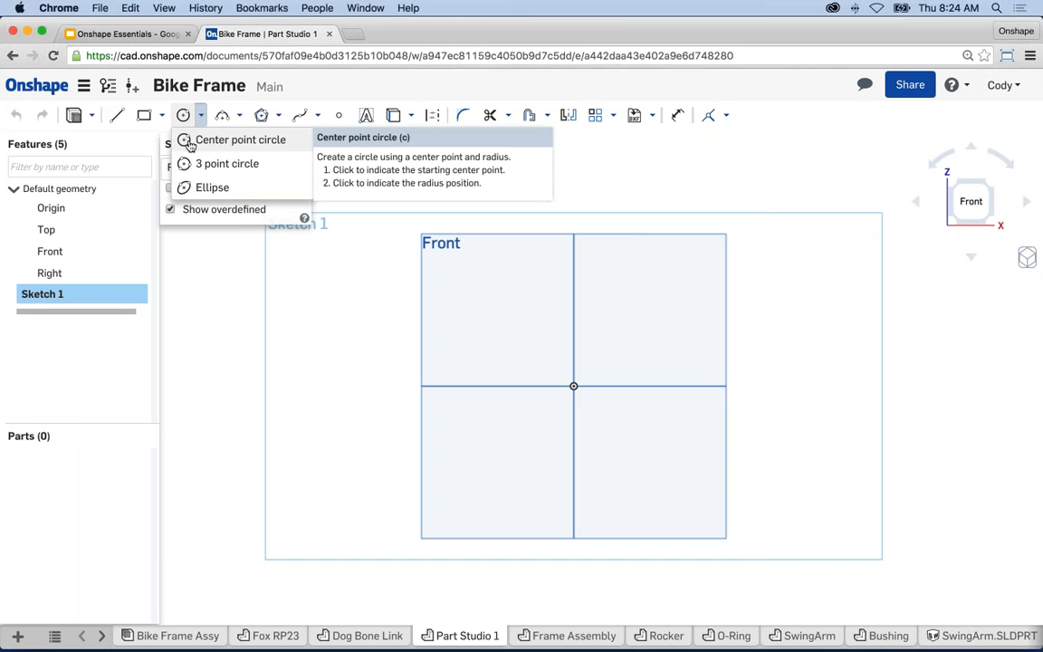
pyautogui.click(217, 139)
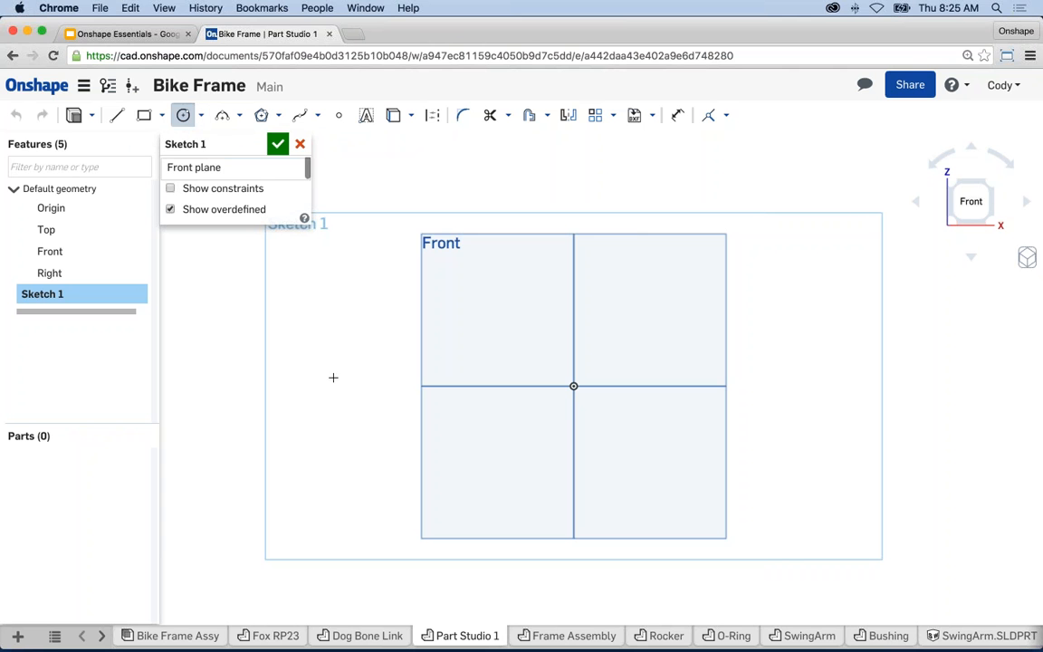
pyautogui.click(572, 387)
pyautogui.click(419, 438)
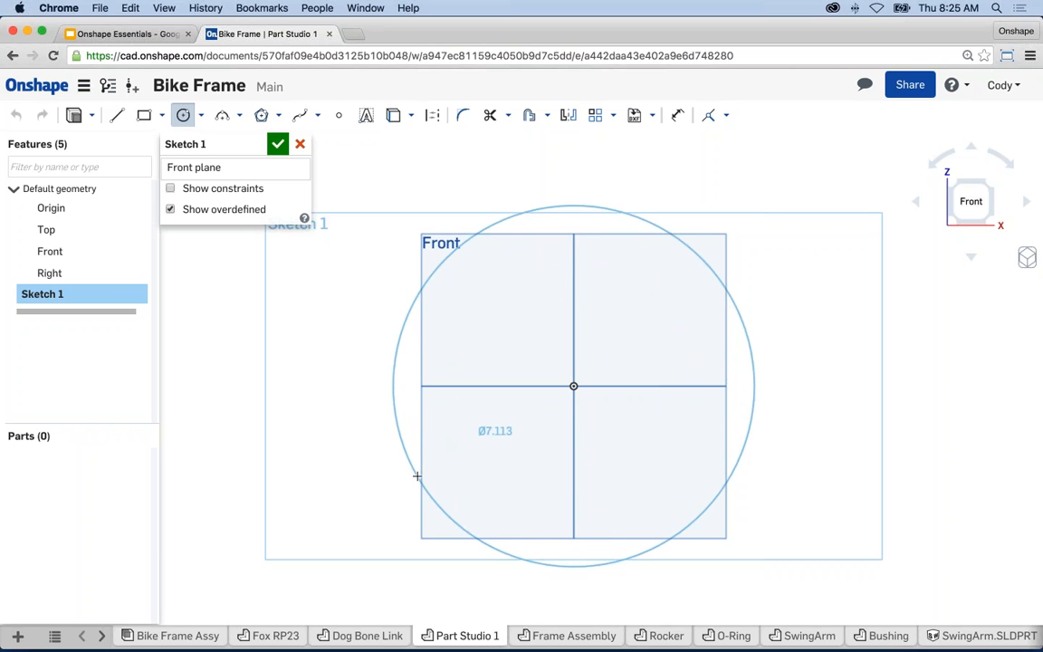
pyautogui.click(417, 475)
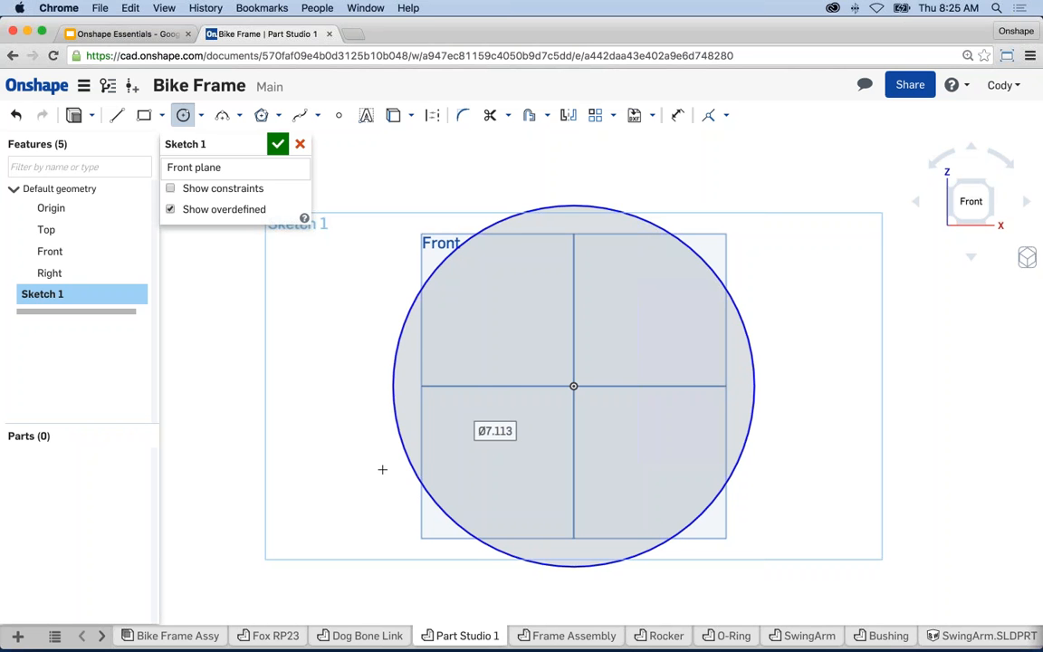
# - Draw a smaller second circle to the right of the origin circle
pyautogui.scroll(-4, 854, 437)
pyautogui.moveTo(888, 430)
pyautogui.mouseDown(button='middle')
pyautogui.moveTo(733, 411)
pyautogui.moveTo(632, 419)
pyautogui.moveTo(563, 404)
pyautogui.mouseUp(button='middle')
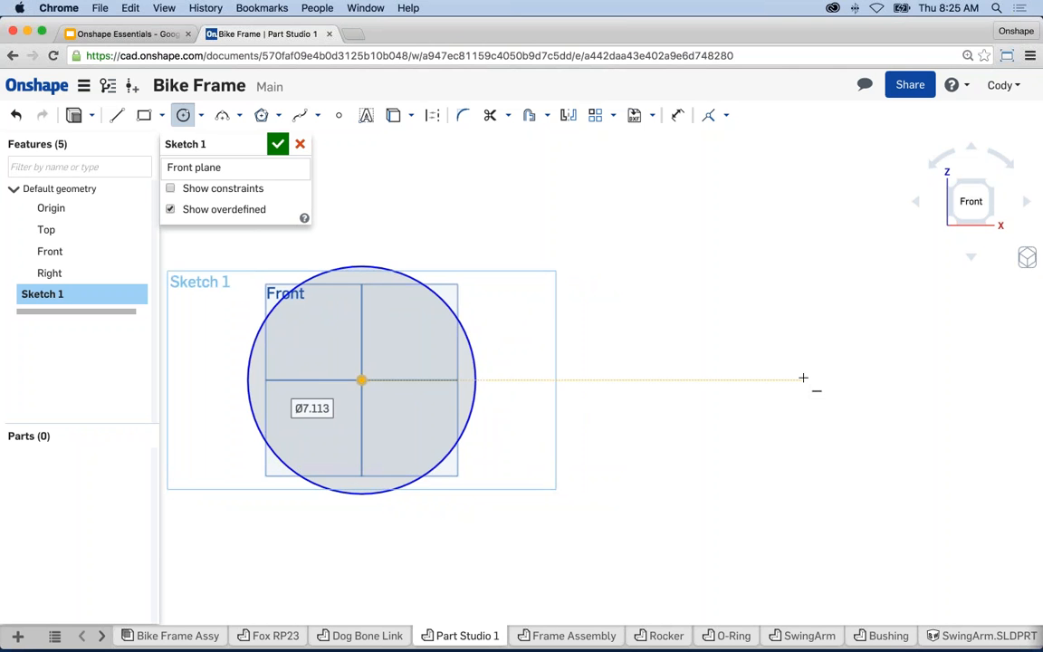
pyautogui.click(802, 379)
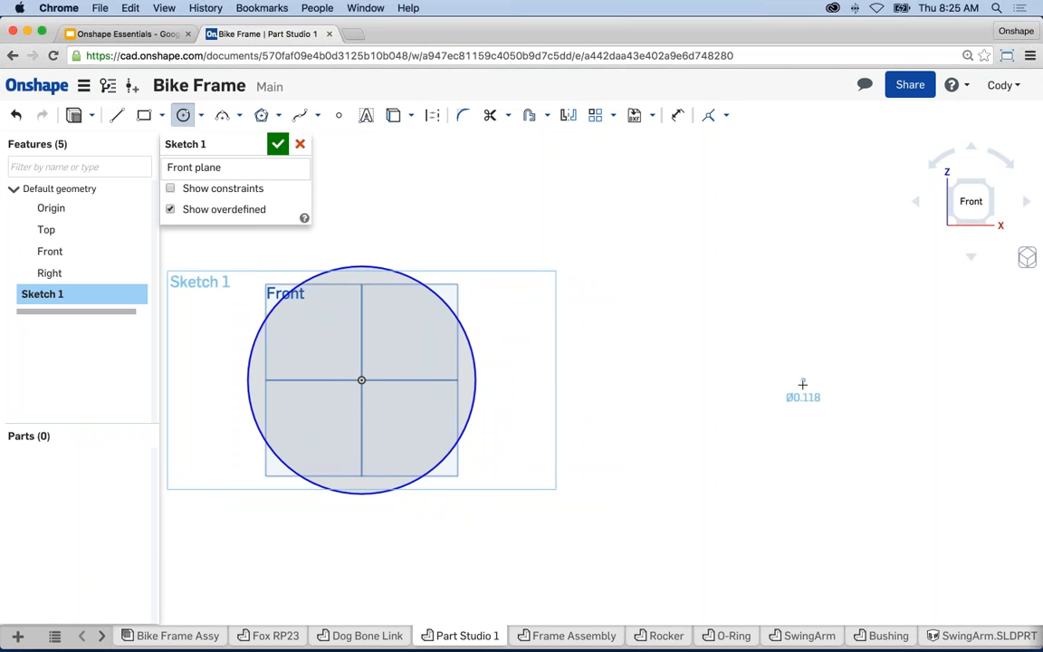
pyautogui.click(782, 450)
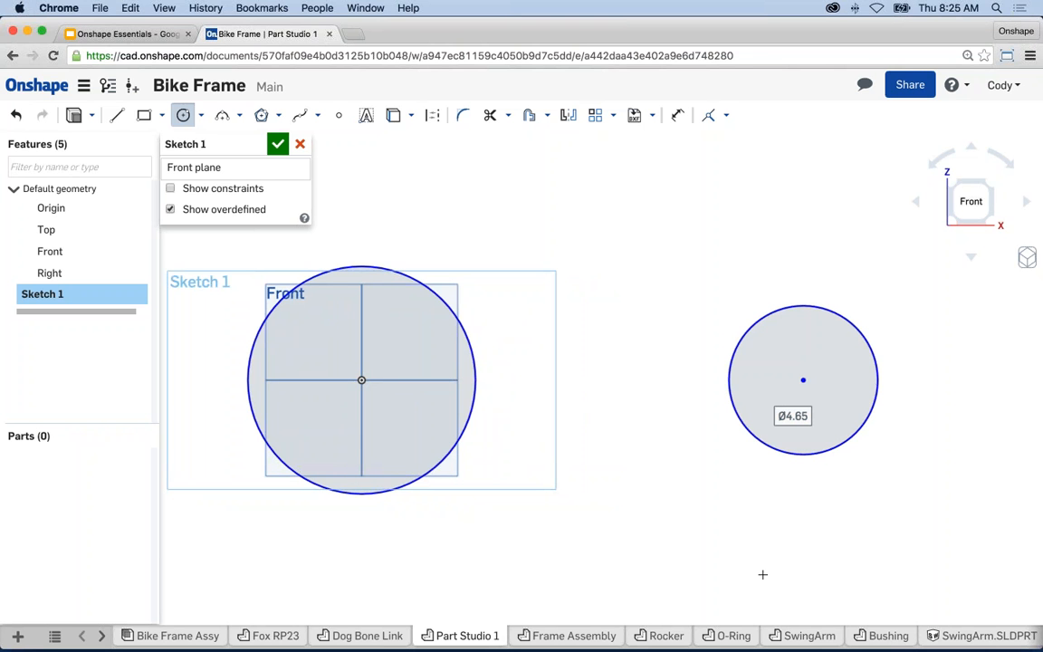
pyautogui.press('Escape')
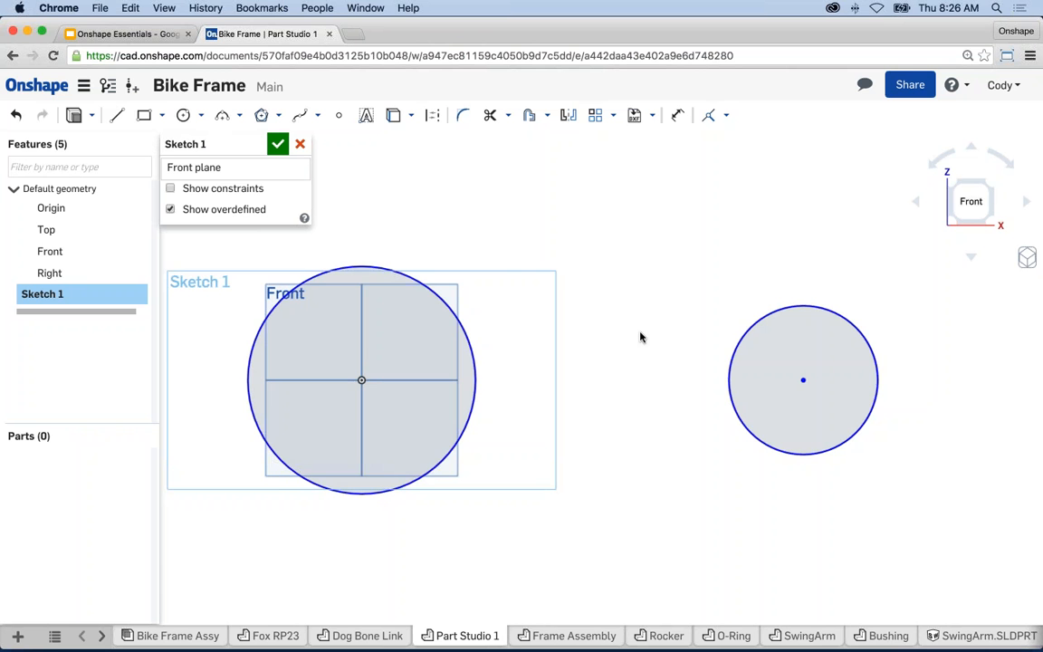
pyautogui.moveTo(616, 339); pyautogui.dragTo(644, 340, button='middle')
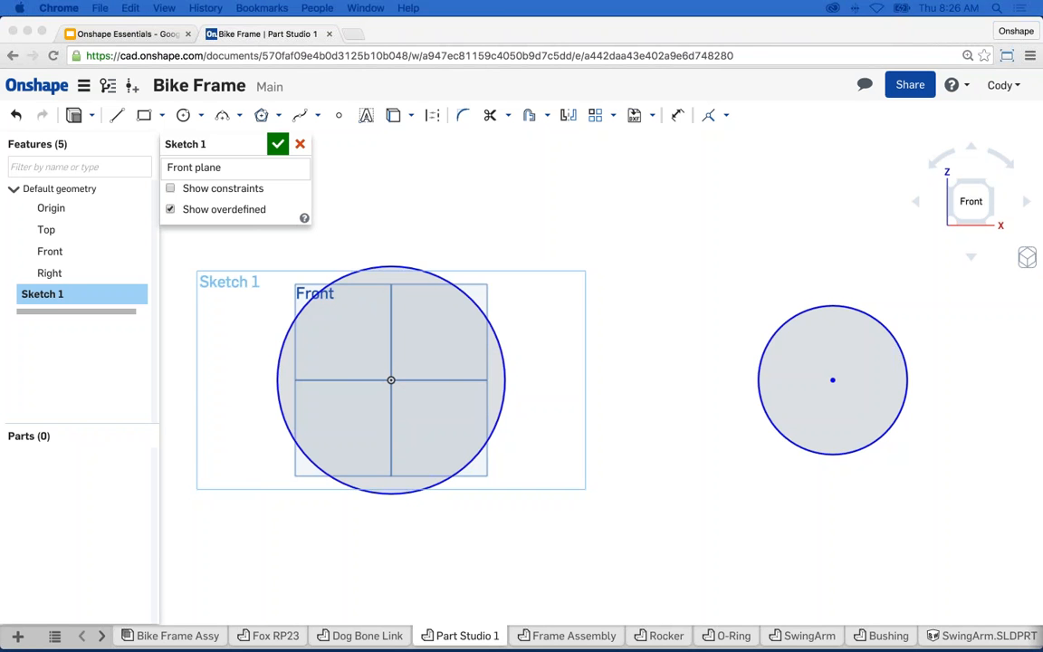
pyautogui.click(643, 332)
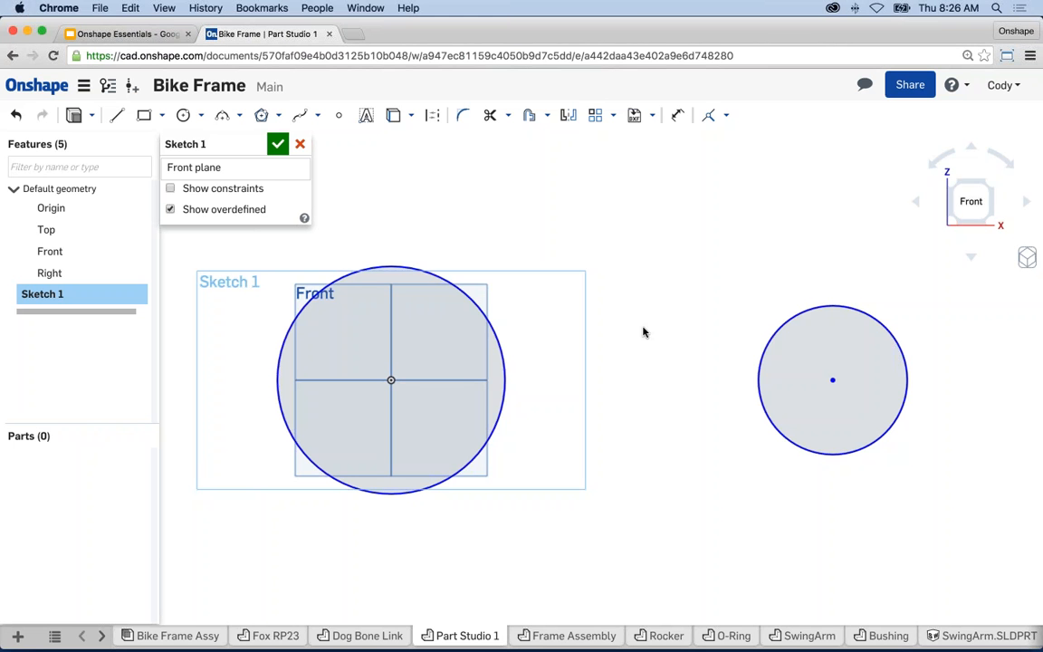
pyautogui.scroll(-3, 647, 351)
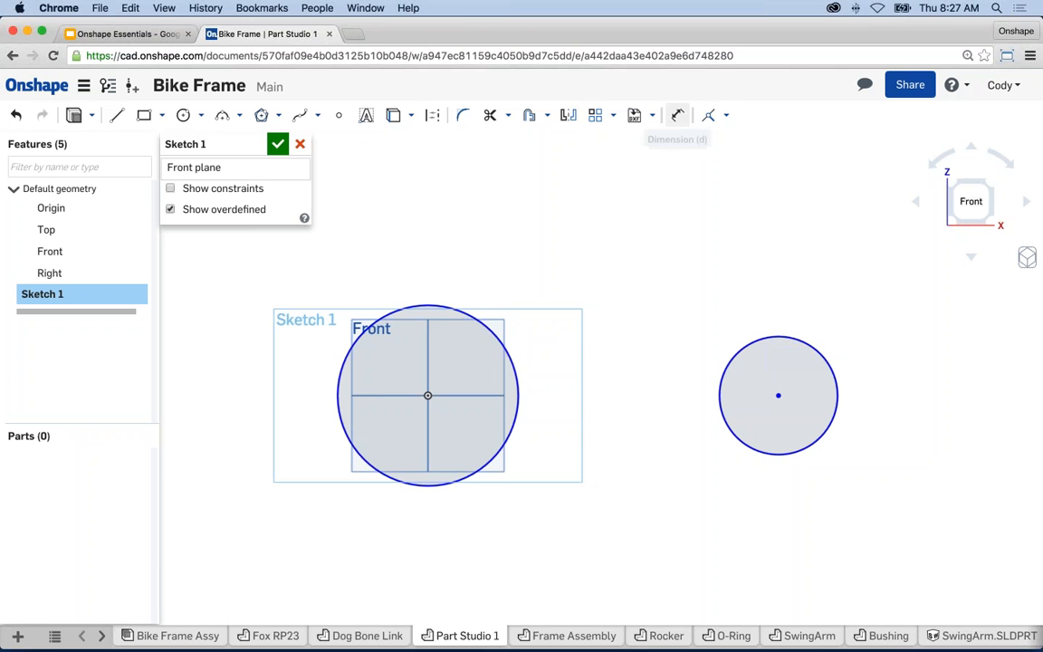
# - Give the origin circle a 25 mm diameter dimension
pyautogui.click(677, 117)
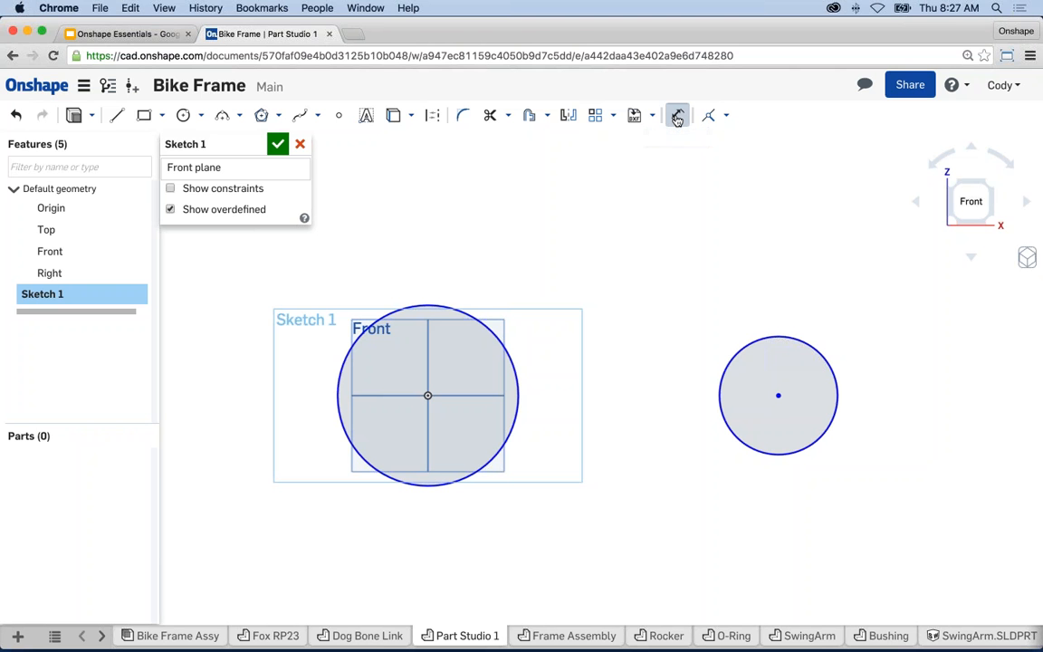
pyautogui.click(418, 306)
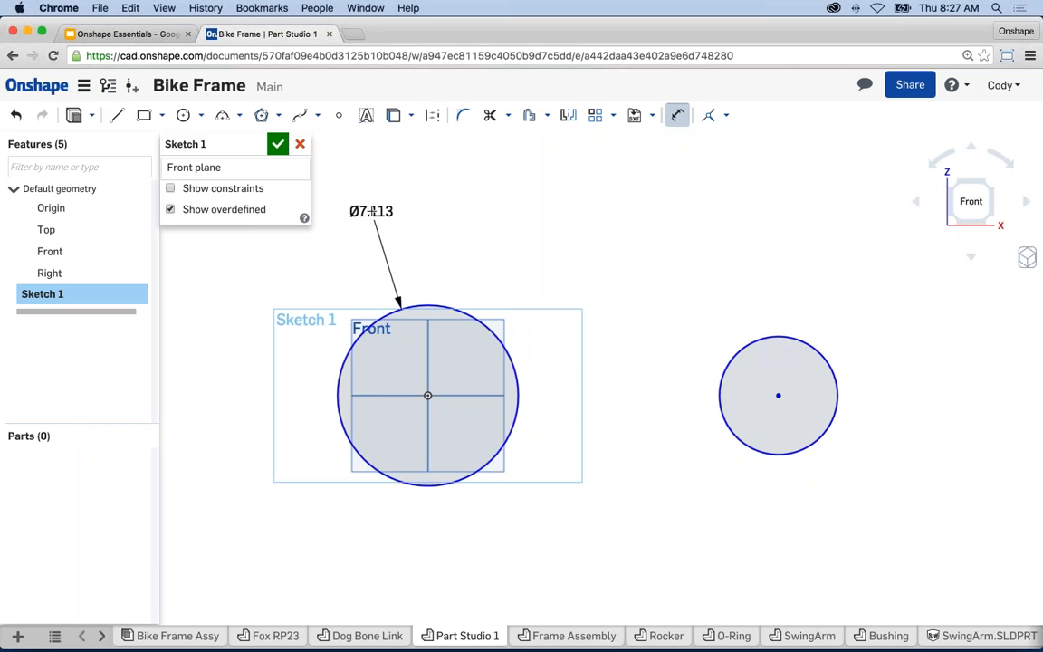
pyautogui.click(371, 211)
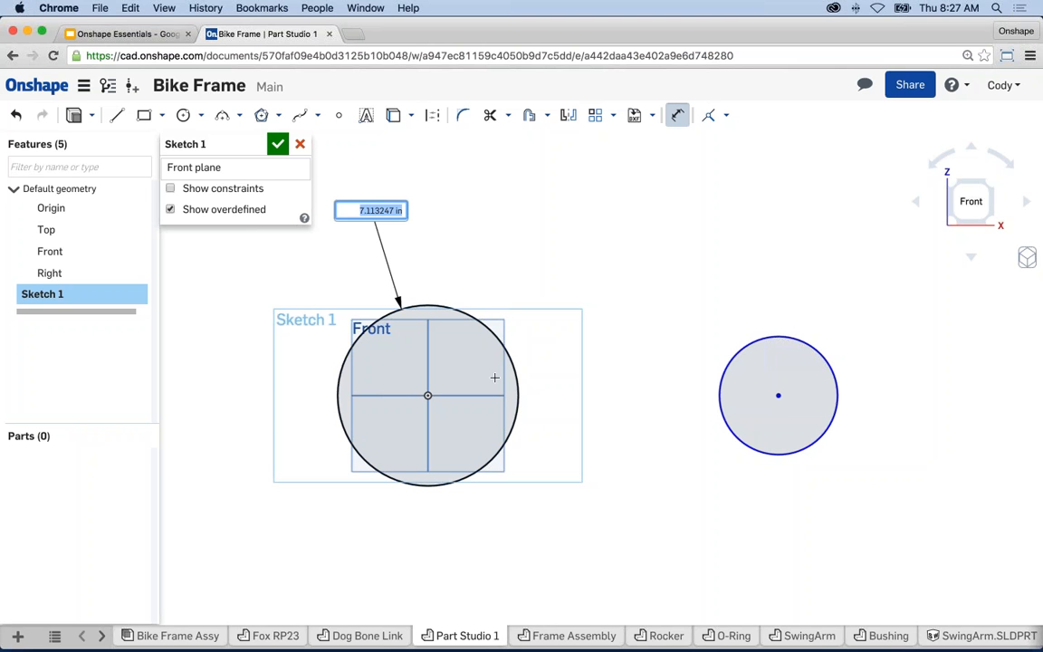
pyautogui.write('25mm')
pyautogui.press('Return')
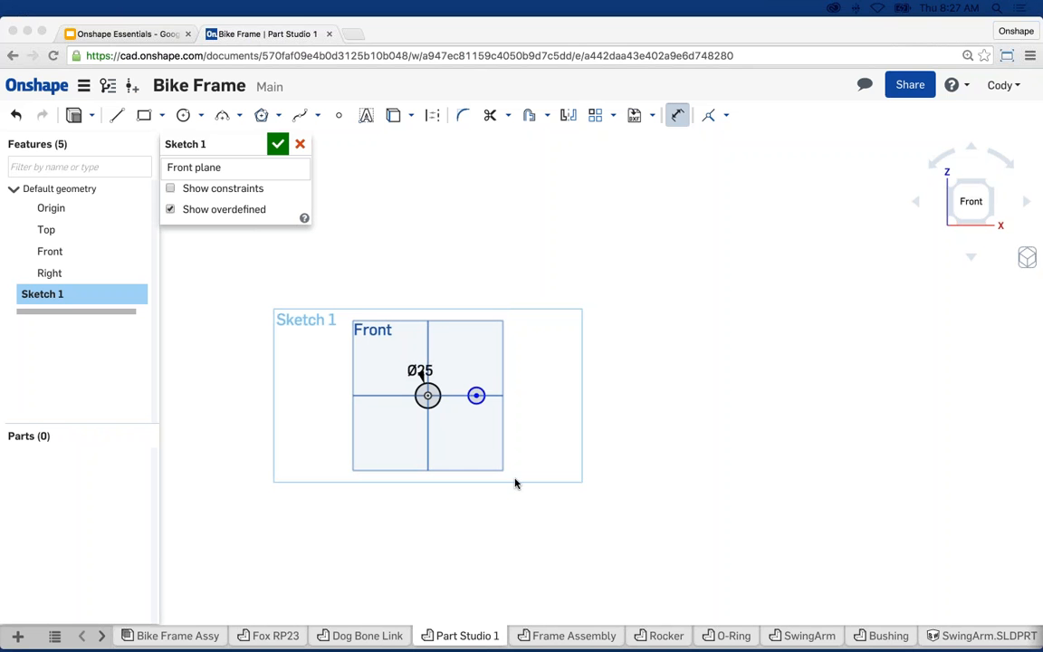
# - Fit both circles in view and dimension the right-hand circle at 20 mm diameter
pyautogui.click(516, 481)
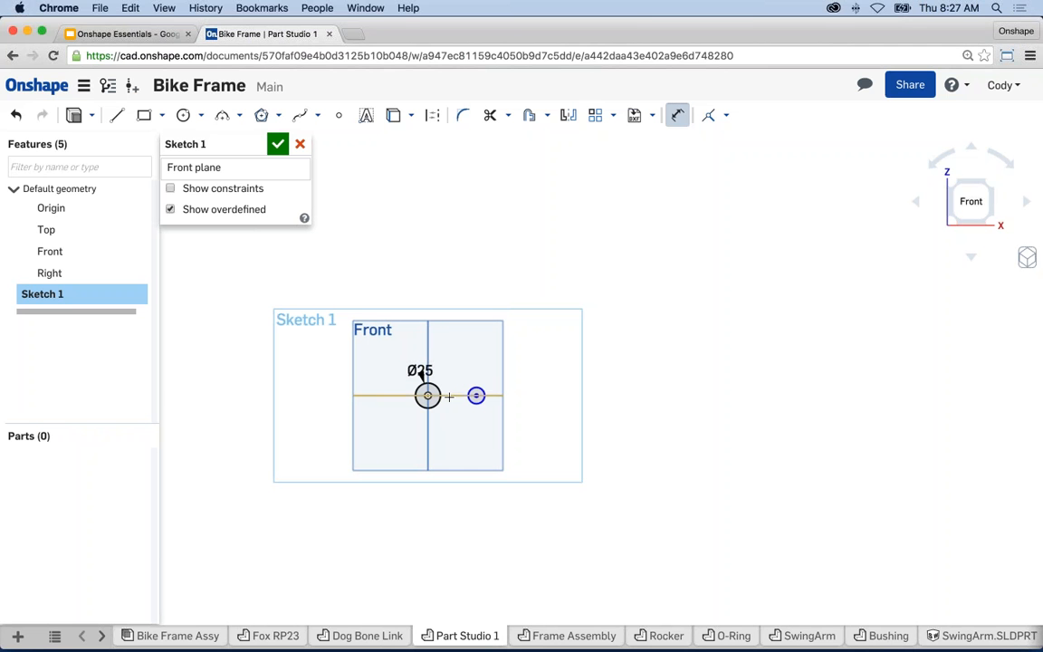
pyautogui.press('f')
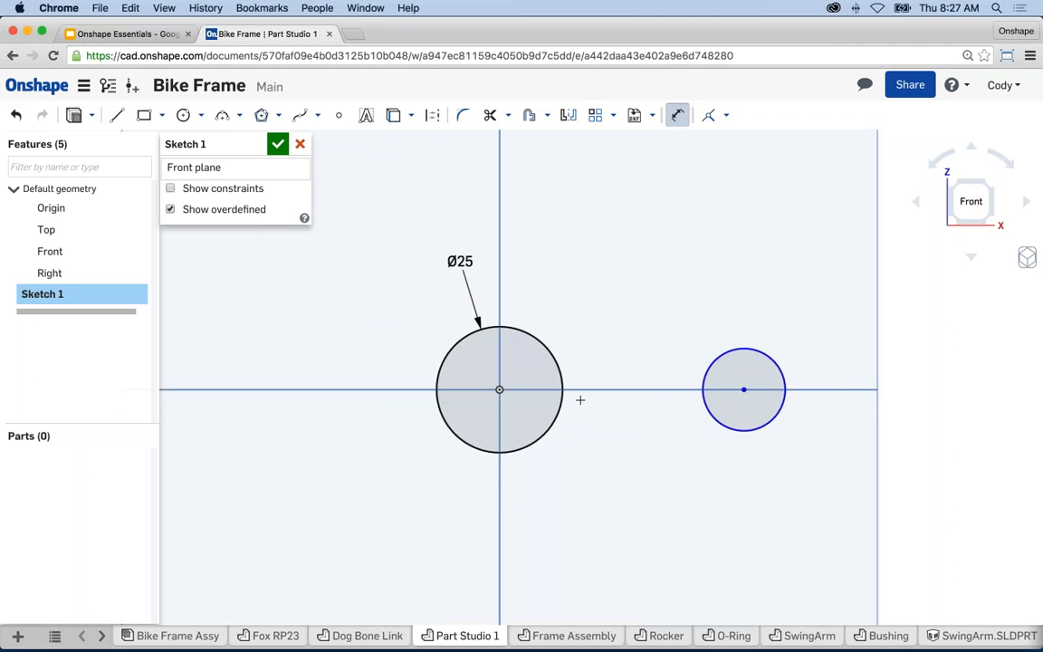
pyautogui.scroll(3, 580, 399)
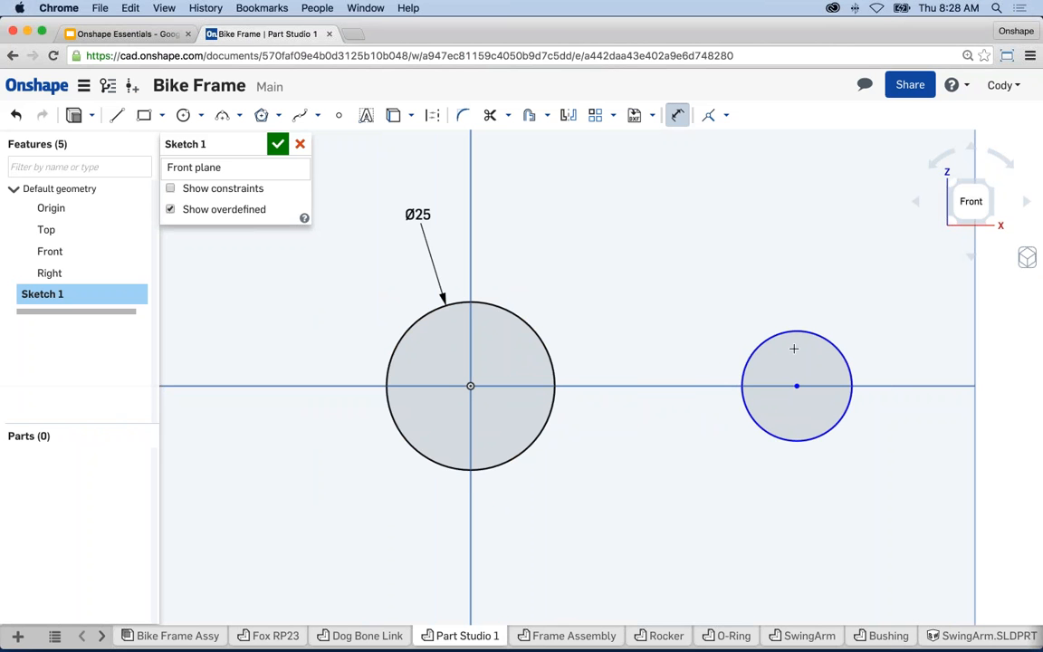
pyautogui.moveTo(670, 391); pyautogui.dragTo(628, 413, button='middle')
pyautogui.scroll(-1, 634, 407)
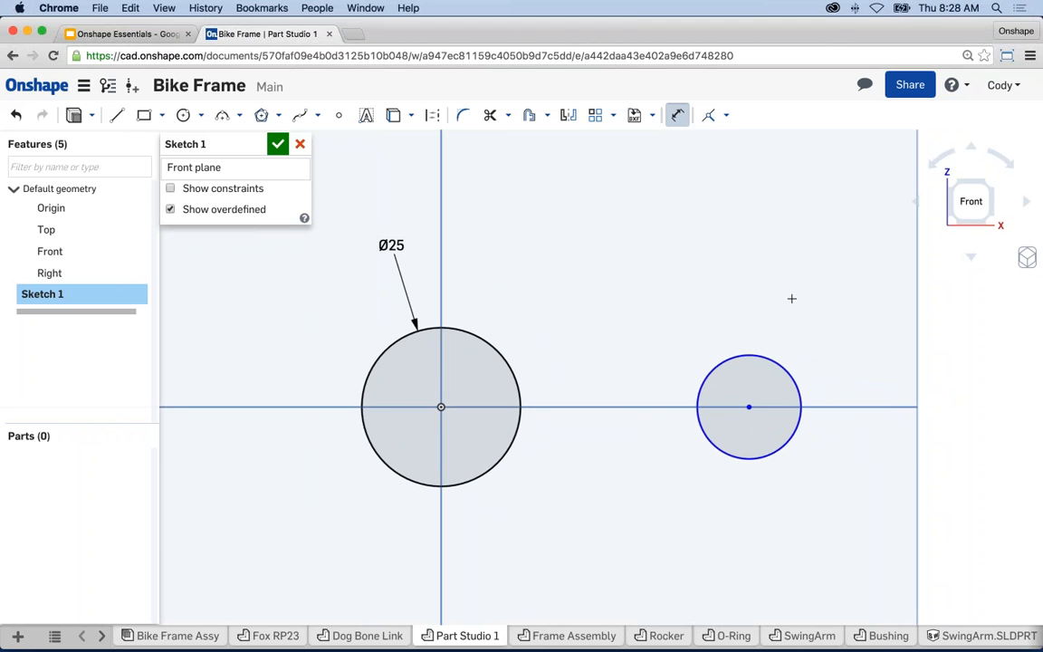
pyautogui.click(769, 366)
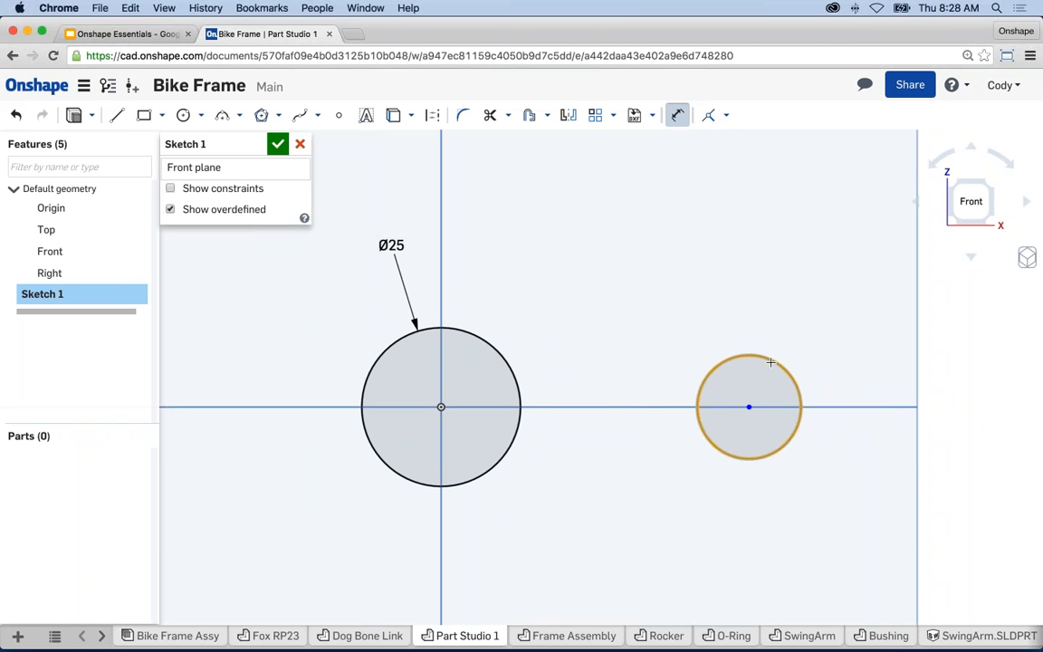
pyautogui.click(770, 362)
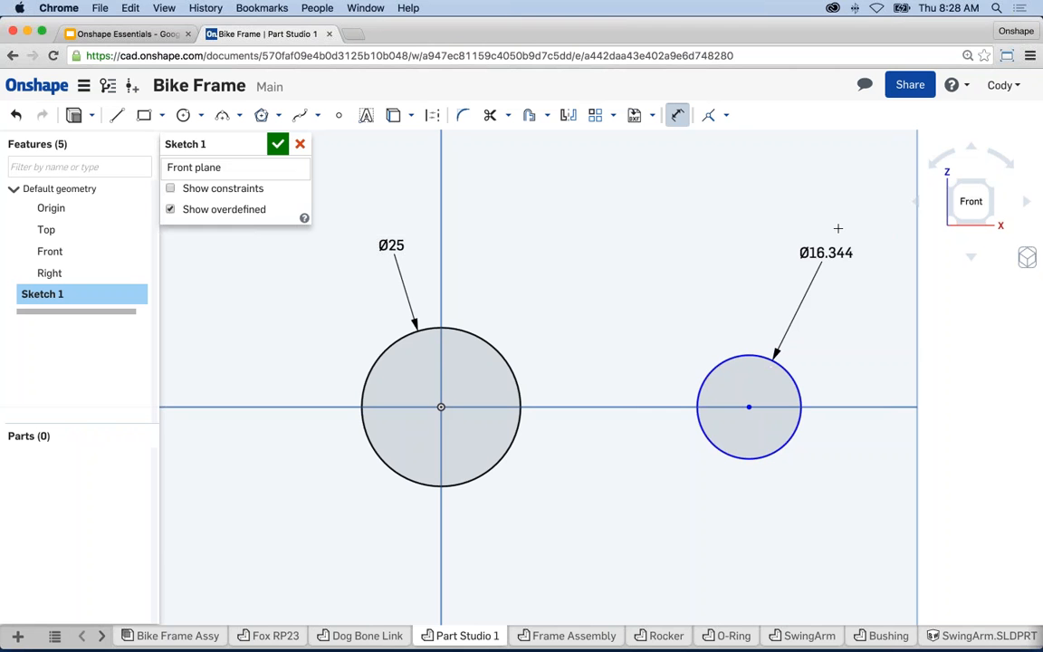
pyautogui.click(838, 227)
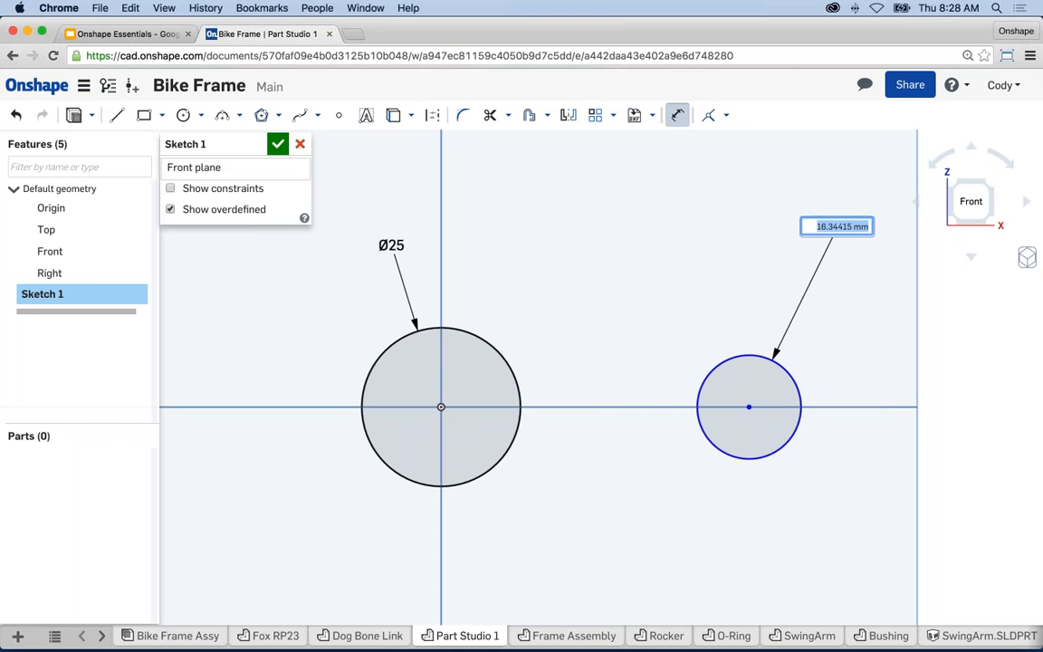
pyautogui.write('20')
pyautogui.press('Return')
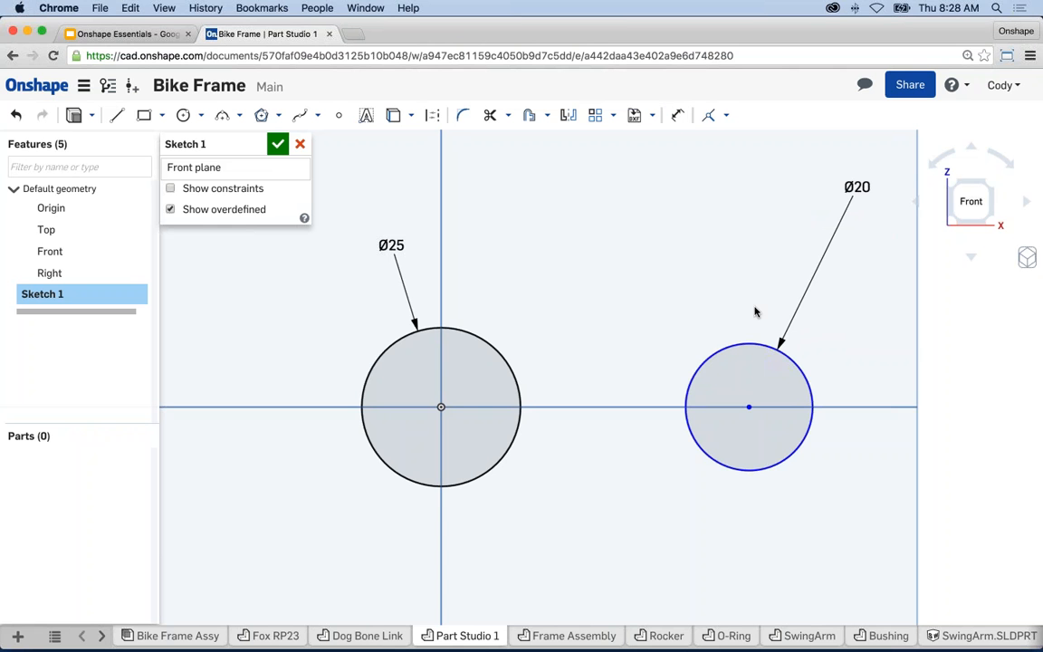
pyautogui.press('Escape')
# - Slide the Ø20 circle along the axis and dimension the two circle centres 85 apart
pyautogui.moveTo(748, 408)
pyautogui.mouseDown()
pyautogui.moveTo(709, 412)
pyautogui.moveTo(840, 410)
pyautogui.moveTo(682, 415)
pyautogui.moveTo(743, 405)
pyautogui.moveTo(705, 410)
pyautogui.mouseUp()
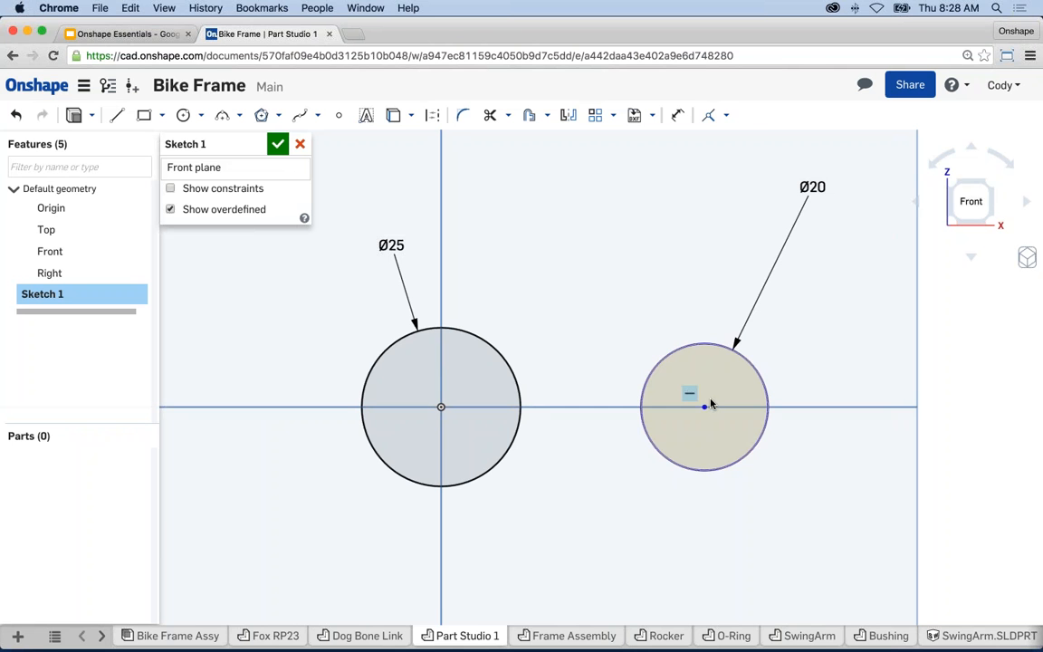
pyautogui.click(677, 118)
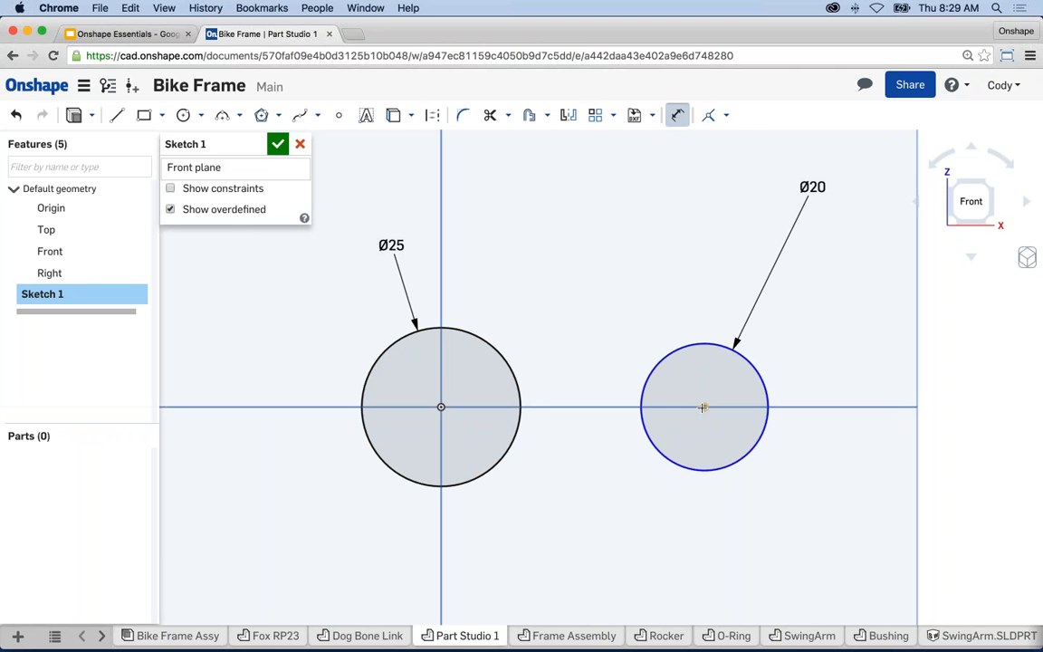
pyautogui.click(440, 407)
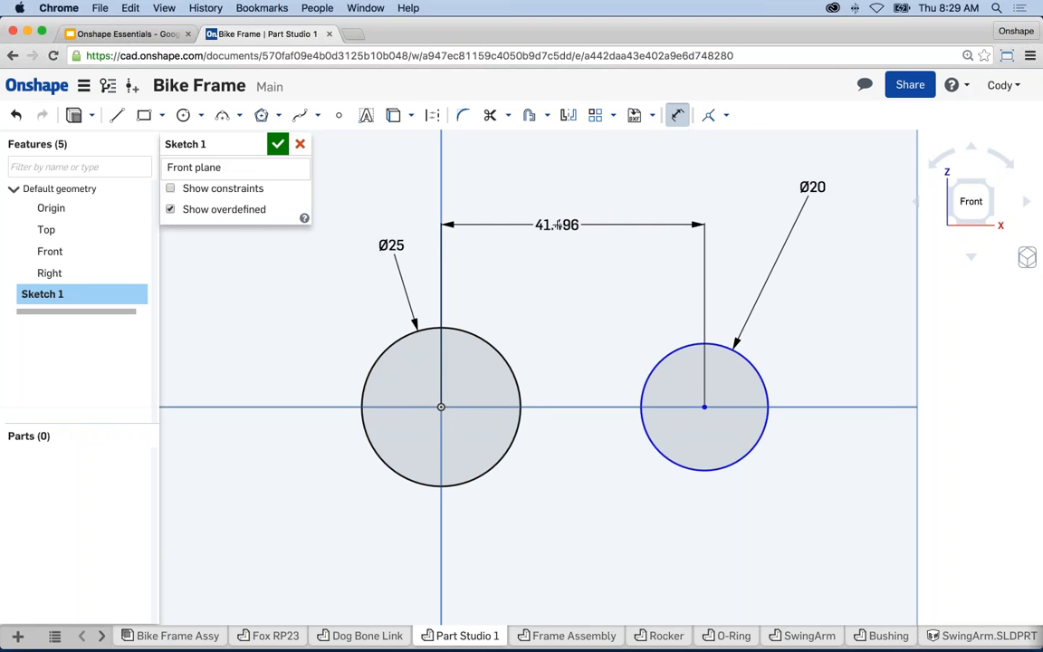
pyautogui.click(555, 225)
pyautogui.write('85')
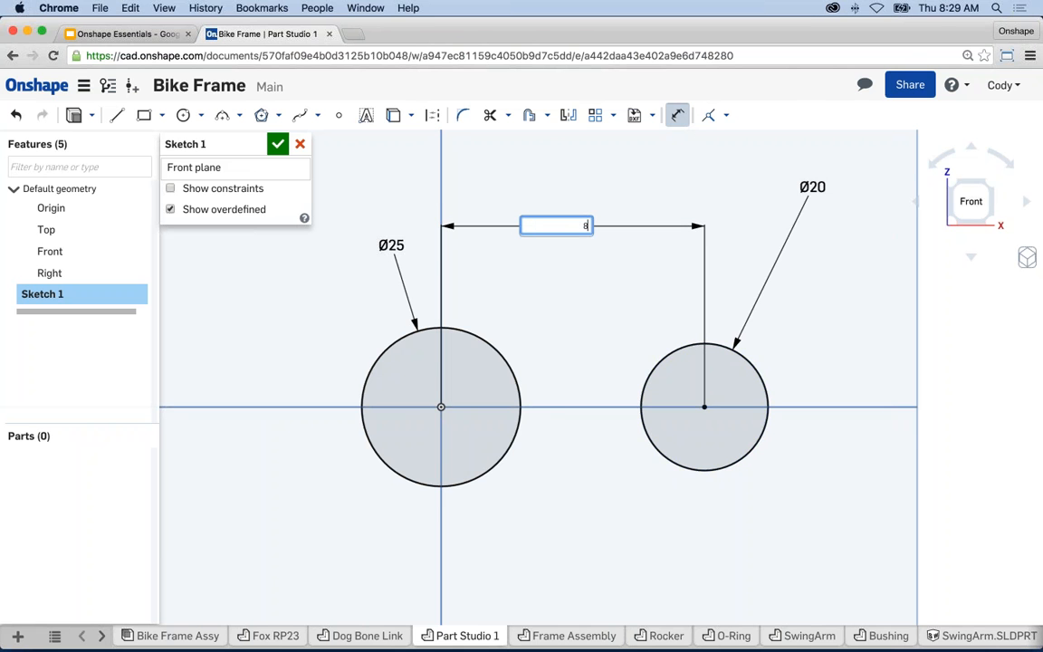
pyautogui.press('Return')
pyautogui.press('Escape')
pyautogui.scroll(-2, 816, 401)
pyautogui.moveTo(816, 401)
pyautogui.mouseDown(button='middle')
pyautogui.moveTo(789, 391)
pyautogui.moveTo(679, 440)
pyautogui.moveTo(694, 385)
pyautogui.mouseUp(button='middle')
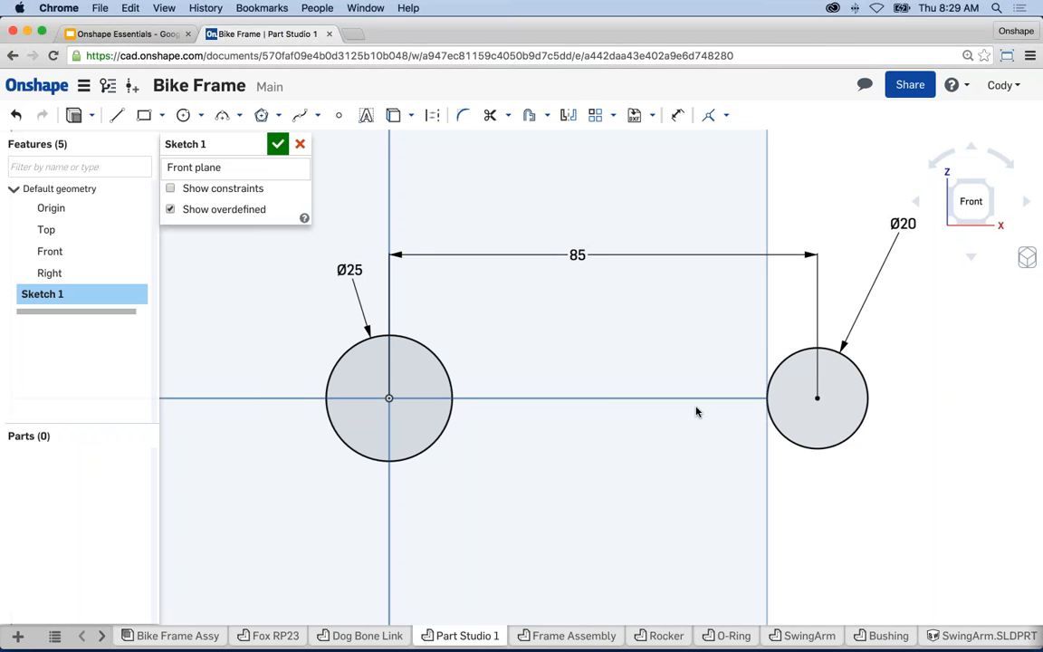
pyautogui.scroll(-1, 657, 371)
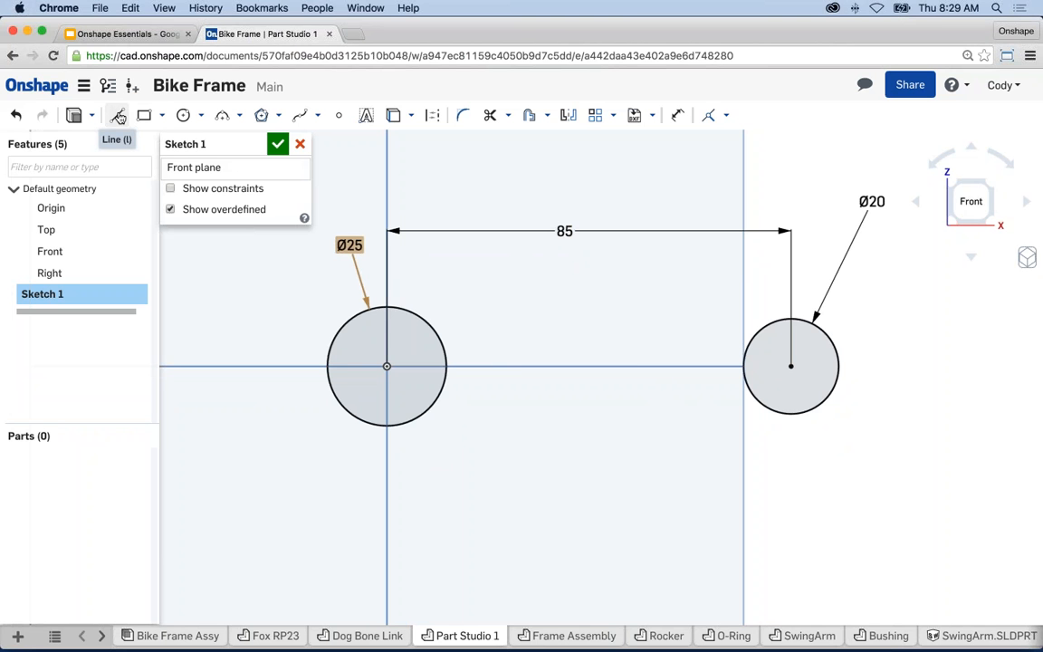
# - Draw a straight line from the Ø25 circle's upper edge across to the Ø20 circle's edge
pyautogui.click(118, 116)
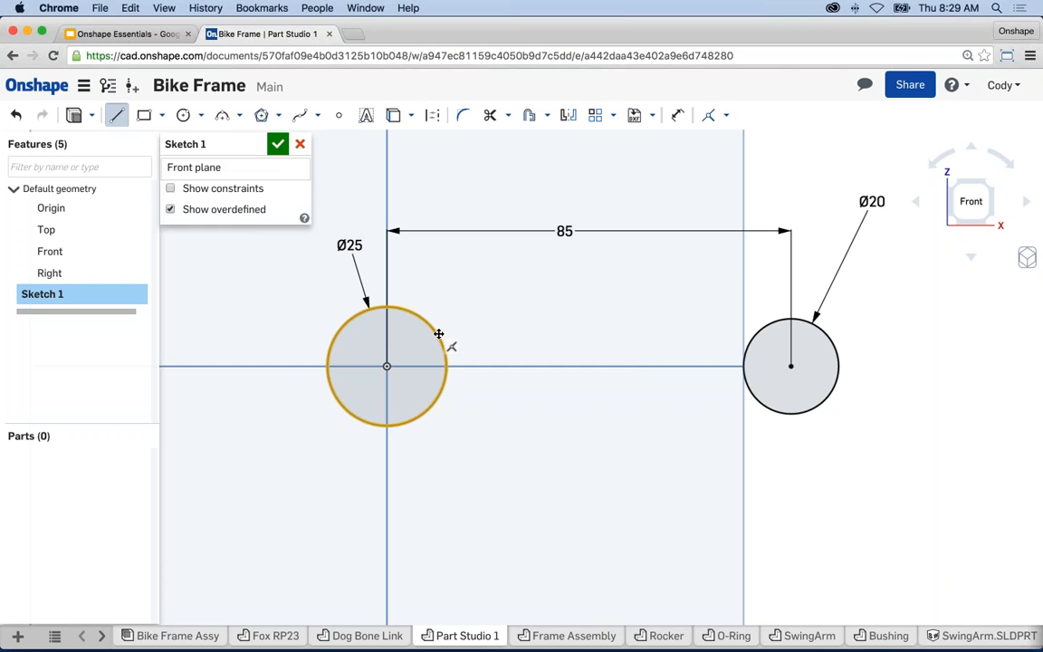
pyautogui.click(438, 334)
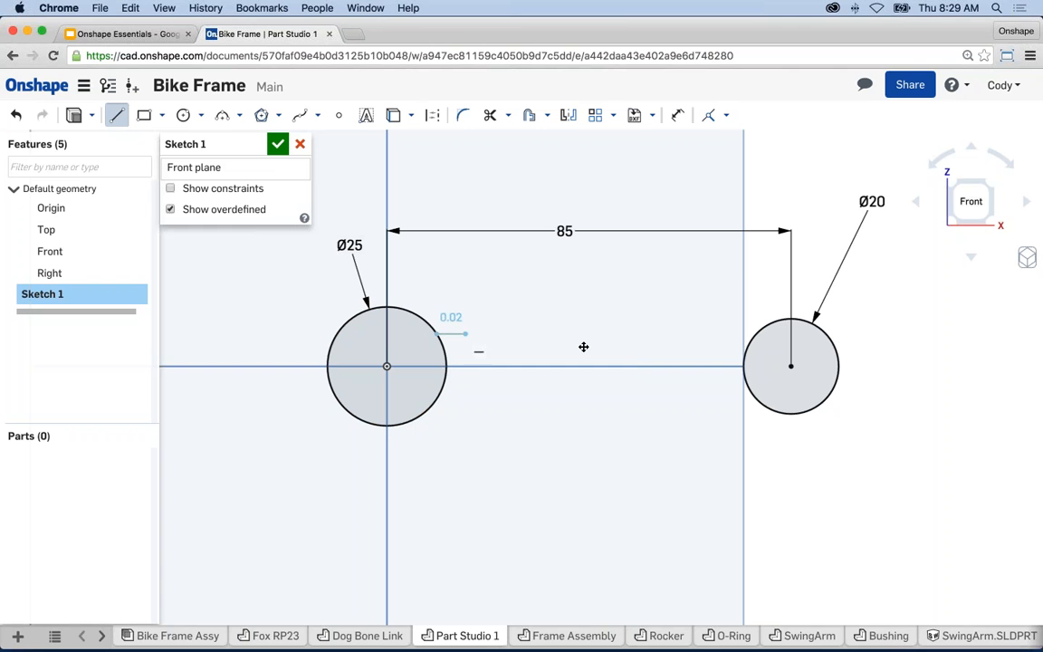
pyautogui.click(753, 334)
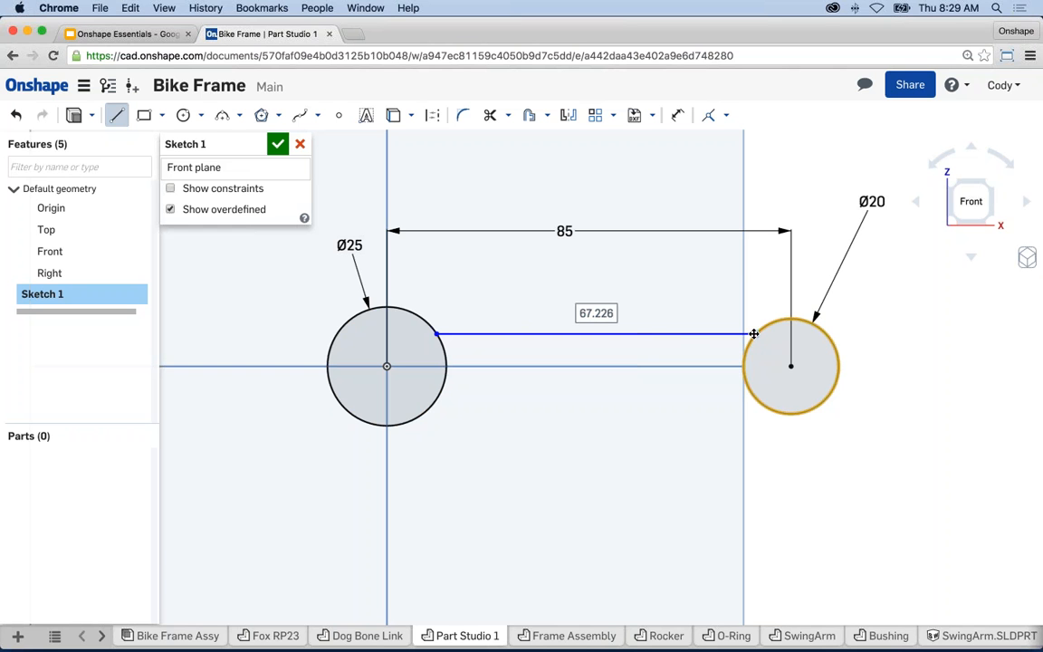
pyautogui.press('Escape')
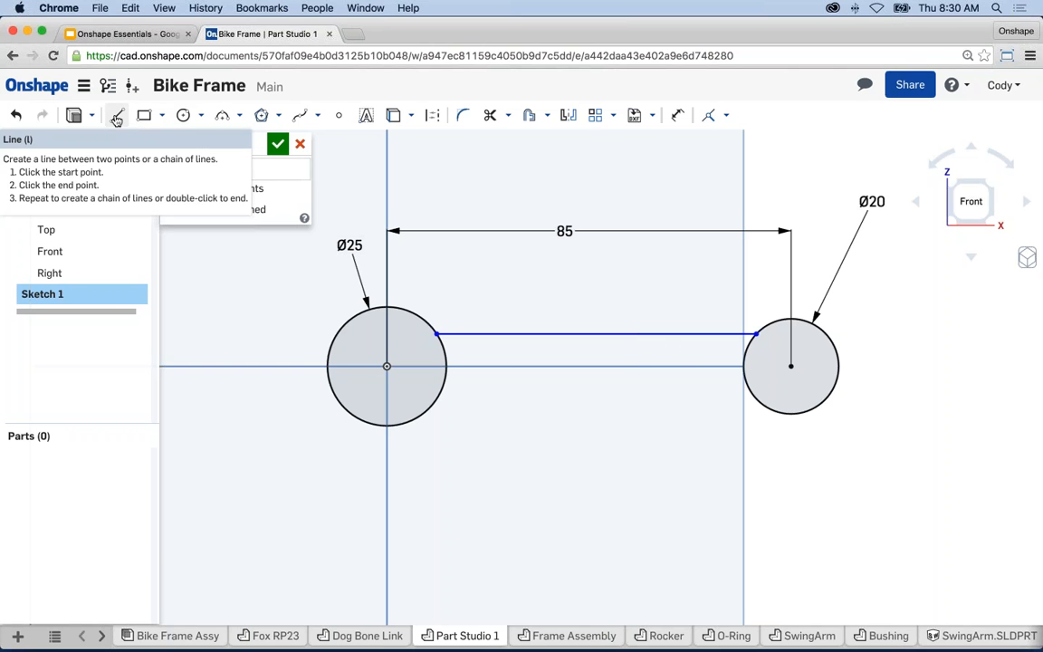
# - Draw a construction line from the Ø25 circle's centre to the Ø20 circle's centre
pyautogui.click(117, 117)
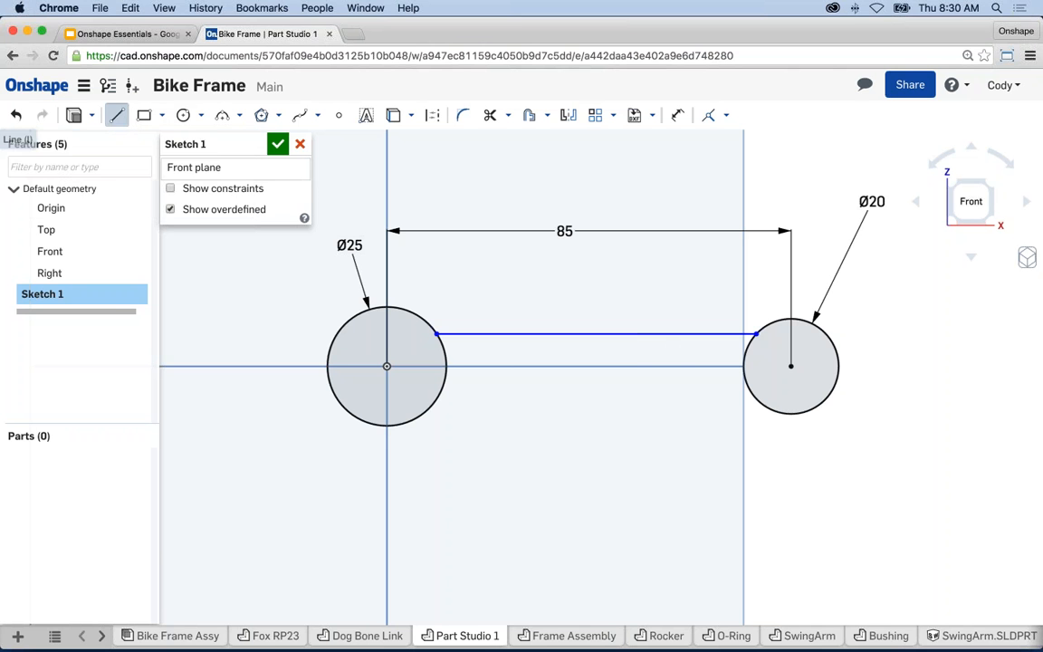
pyautogui.click(433, 117)
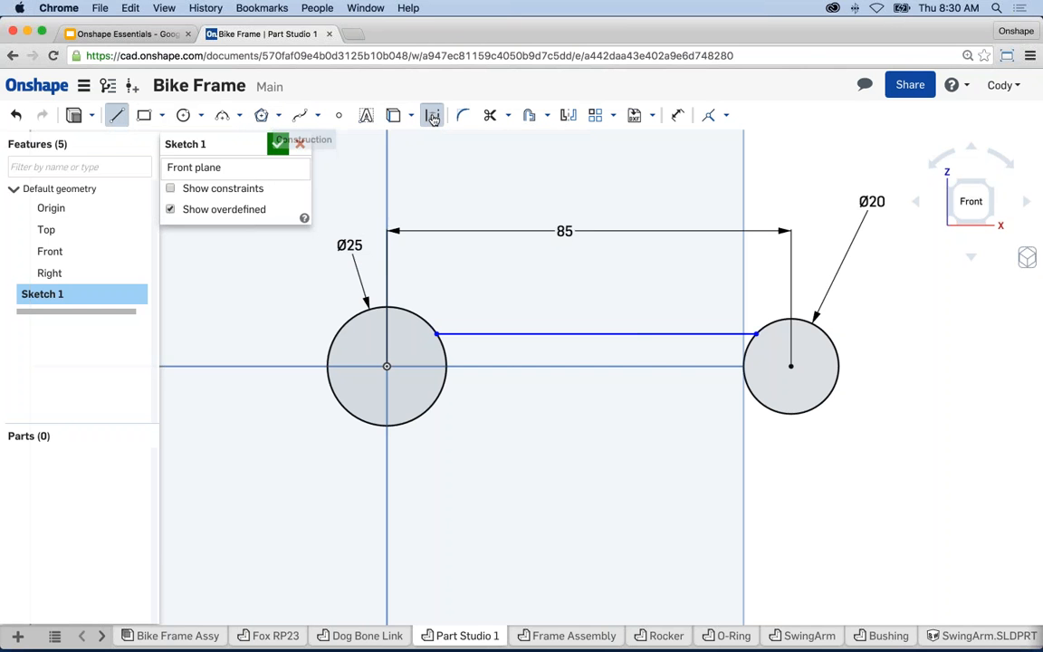
pyautogui.click(386, 367)
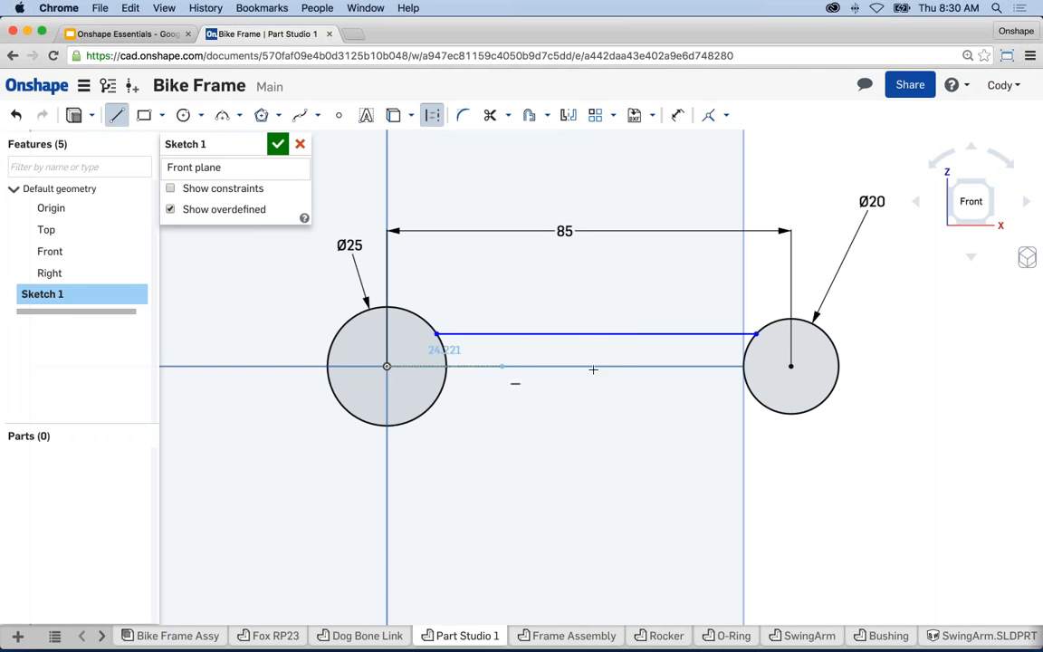
pyautogui.click(790, 365)
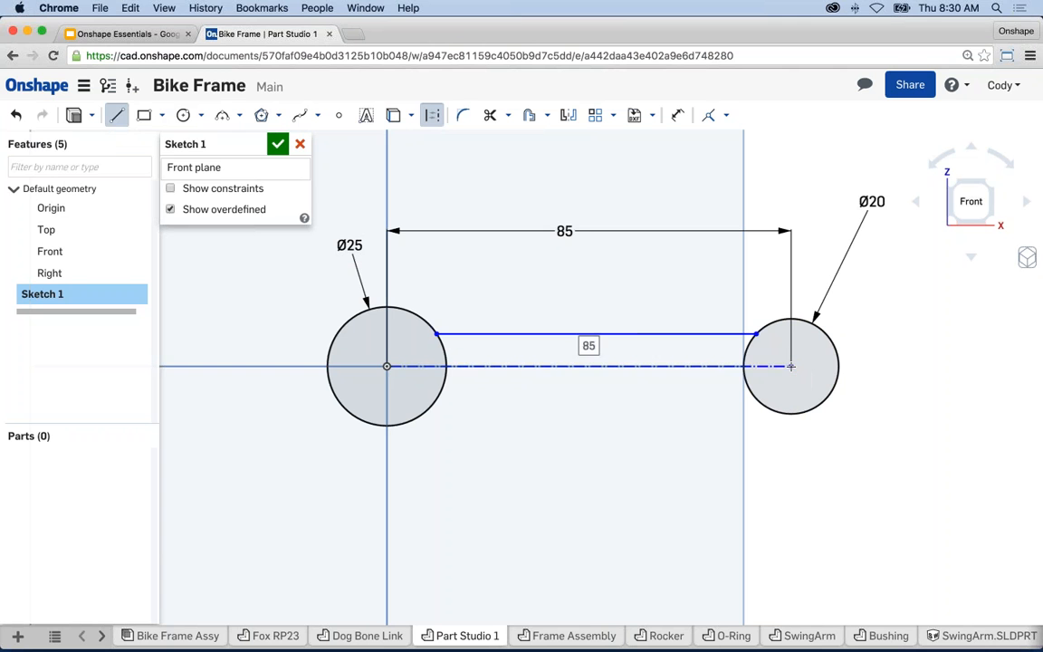
pyautogui.press('Escape')
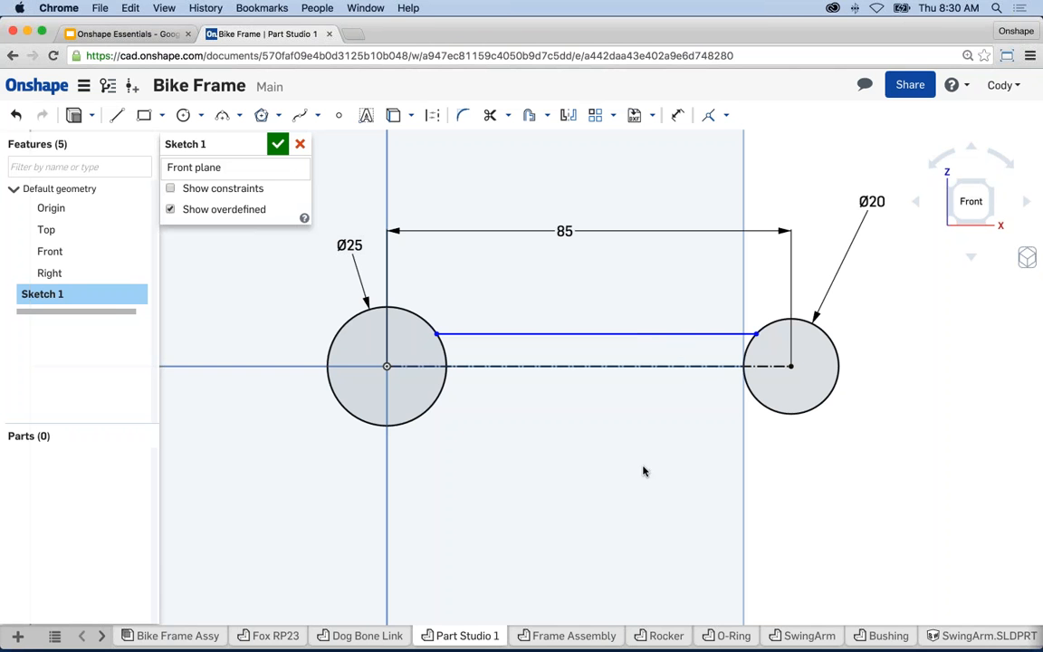
# - Mirror the top bridging line about the centreline and pull the shank lines closer together
pyautogui.click(568, 120)
pyautogui.click(643, 366)
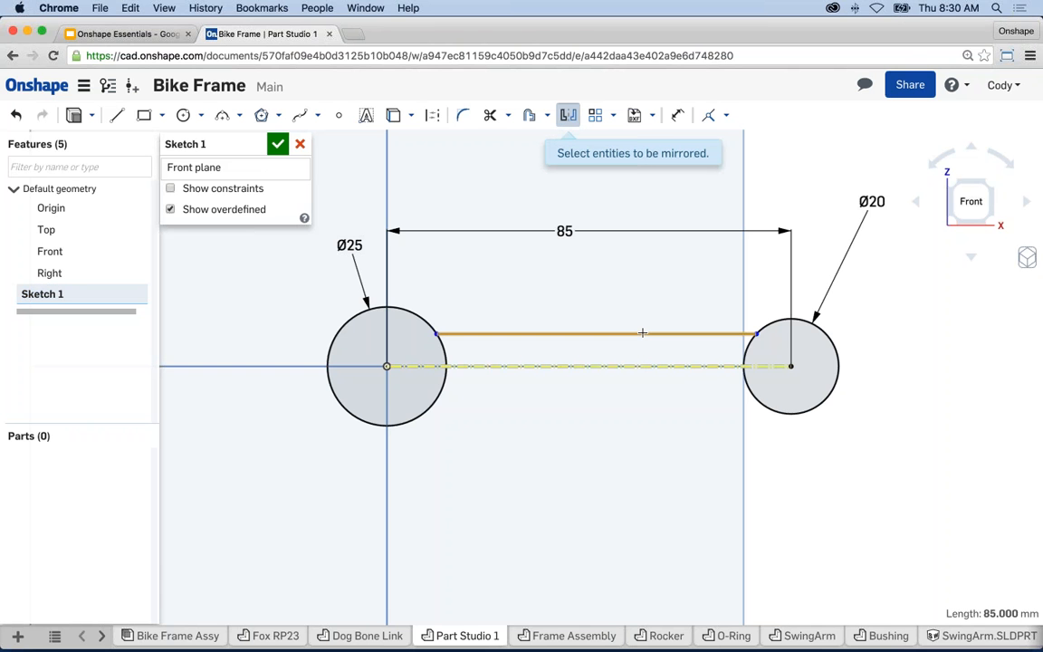
pyautogui.click(643, 333)
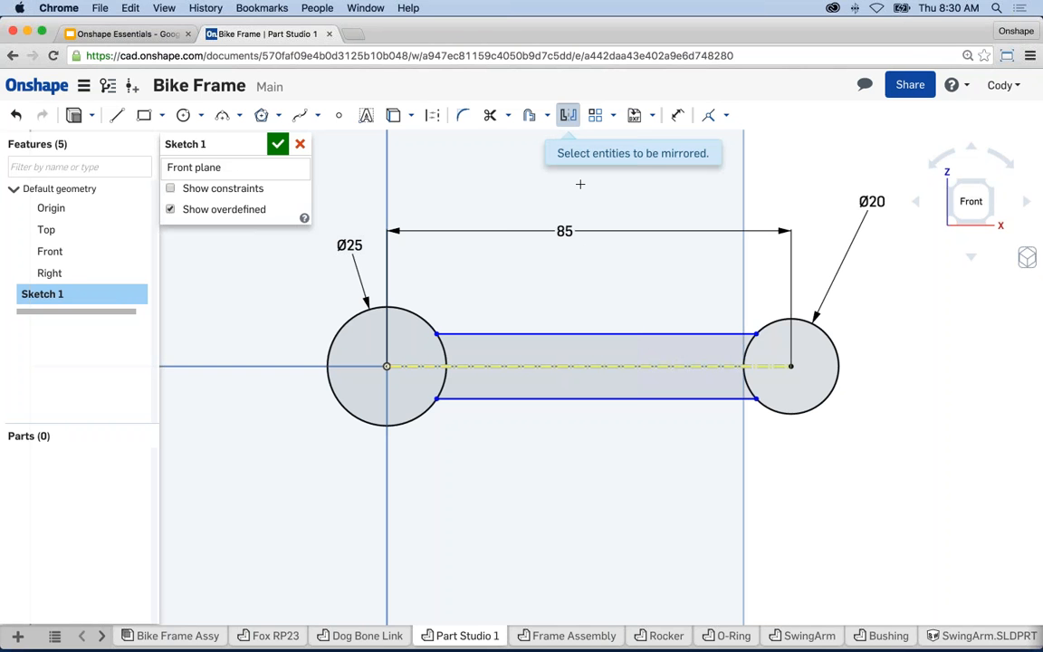
pyautogui.press('Escape')
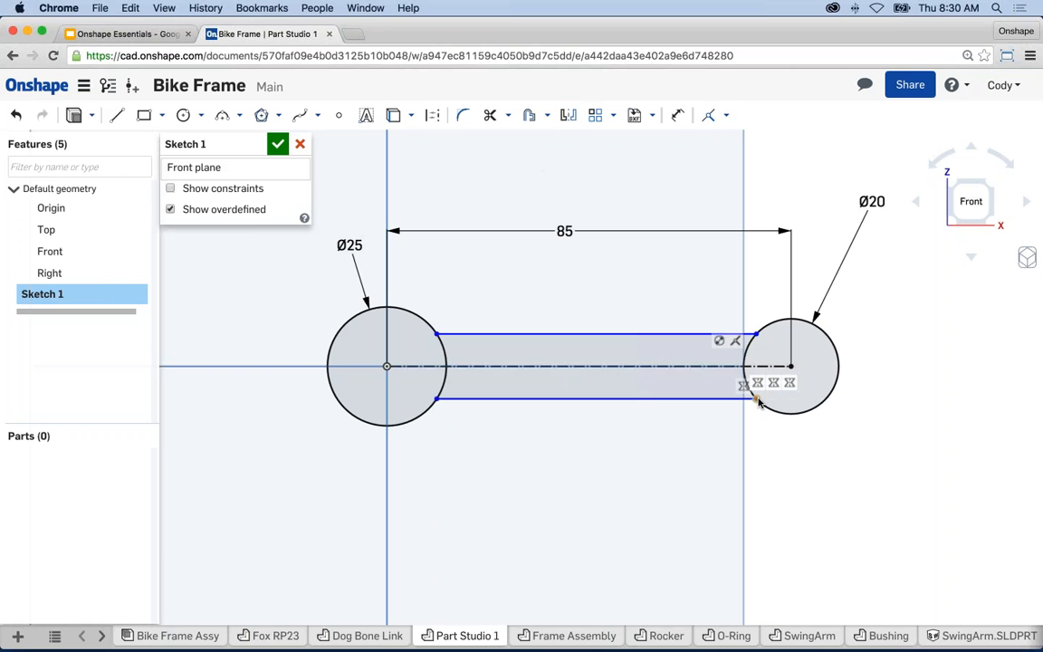
pyautogui.moveTo(757, 398)
pyautogui.mouseDown()
pyautogui.moveTo(748, 391)
pyautogui.moveTo(761, 409)
pyautogui.moveTo(746, 392)
pyautogui.mouseUp()
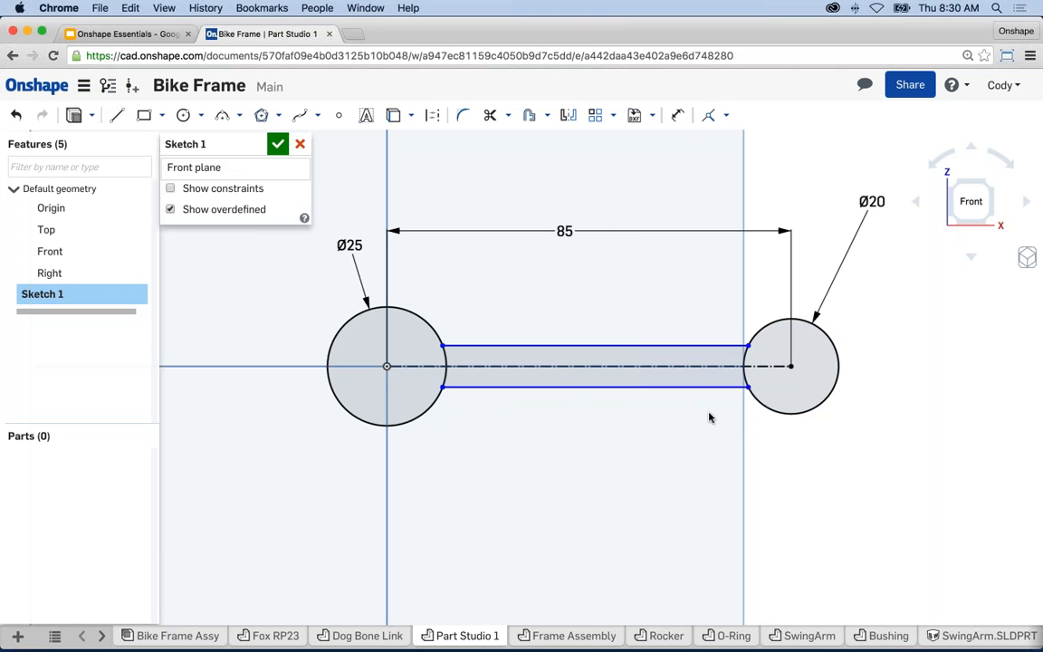
# - Dimension the gap between the top and bottom shank lines as 16
pyautogui.press('d')
pyautogui.click(675, 346)
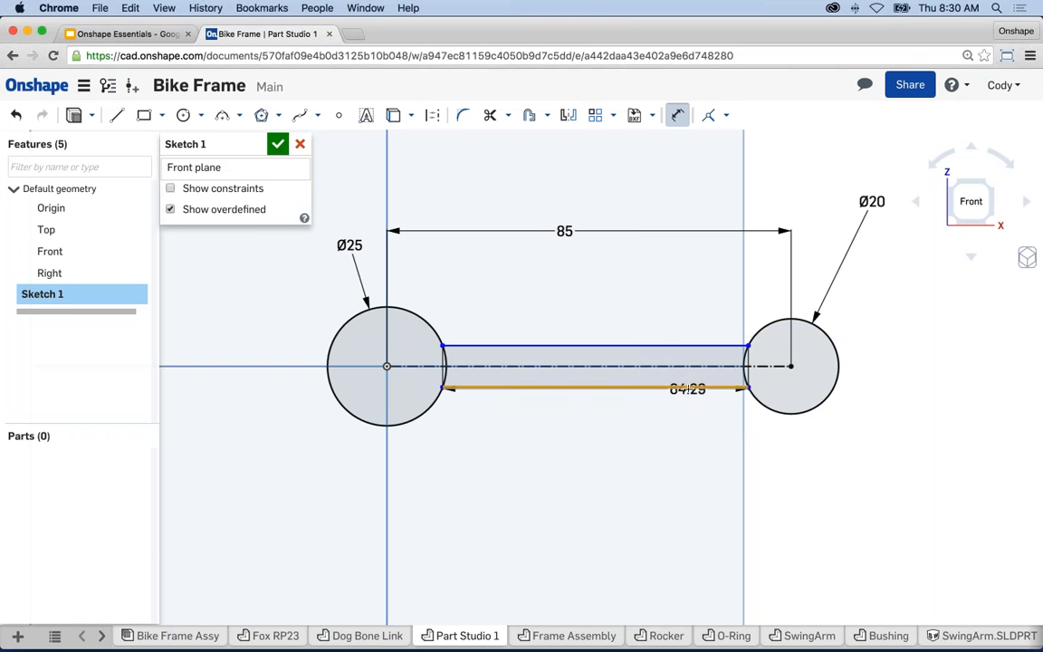
pyautogui.click(680, 387)
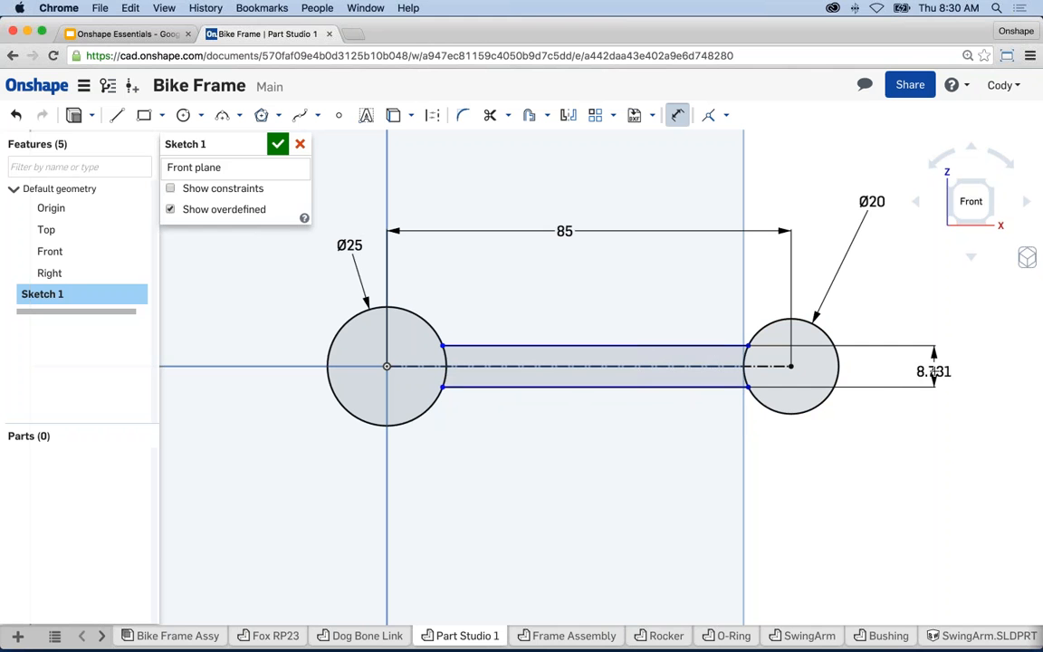
pyautogui.click(934, 371)
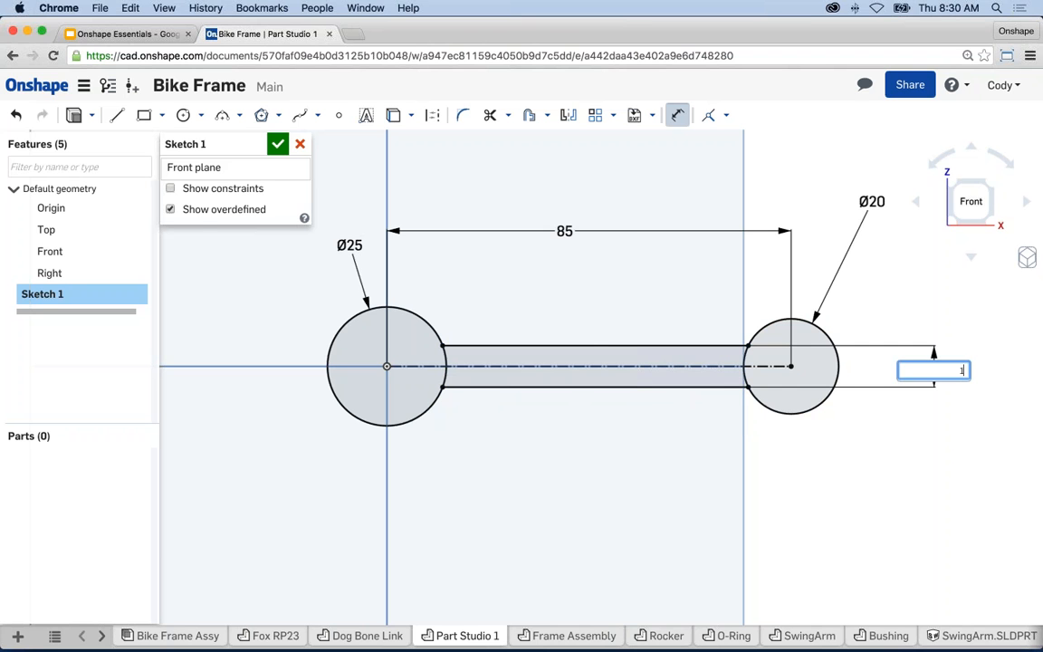
pyautogui.press('Return')
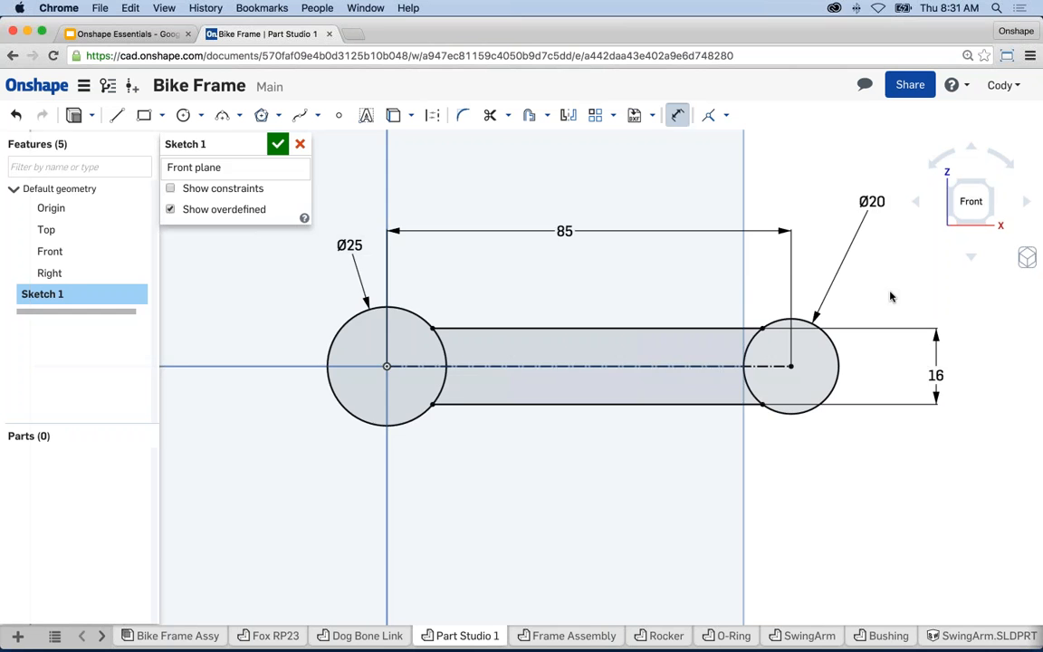
pyautogui.press('Escape')
pyautogui.scroll(-1, 890, 291)
pyautogui.moveTo(896, 308); pyautogui.dragTo(870, 306, button='middle')
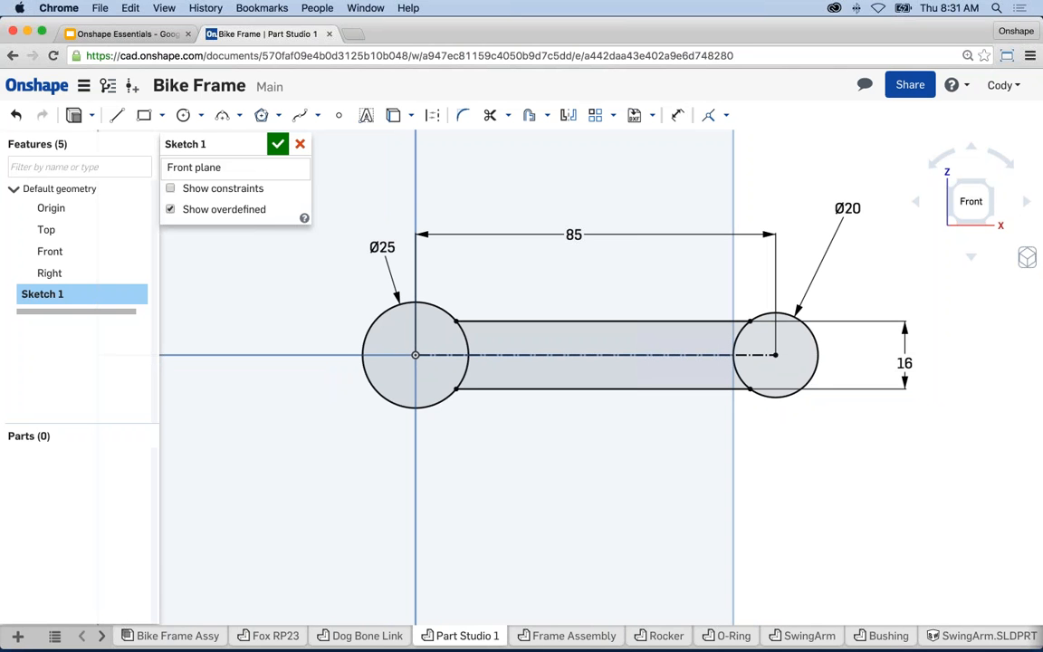
# - Draw two centre-point circles, one below-left of the Ø25 circle and one below-right of the Ø20 circle
pyautogui.click(184, 118)
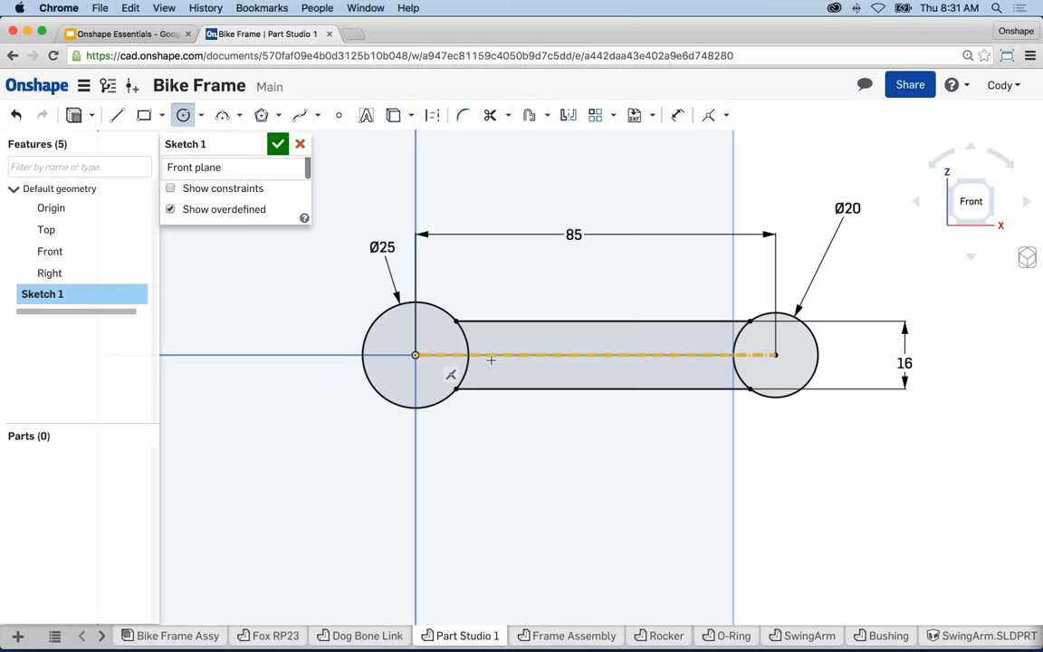
pyautogui.moveTo(718, 383)
pyautogui.mouseDown(button='middle')
pyautogui.moveTo(763, 394)
pyautogui.moveTo(700, 392)
pyautogui.mouseUp(button='middle')
pyautogui.scroll(-1, 700, 391)
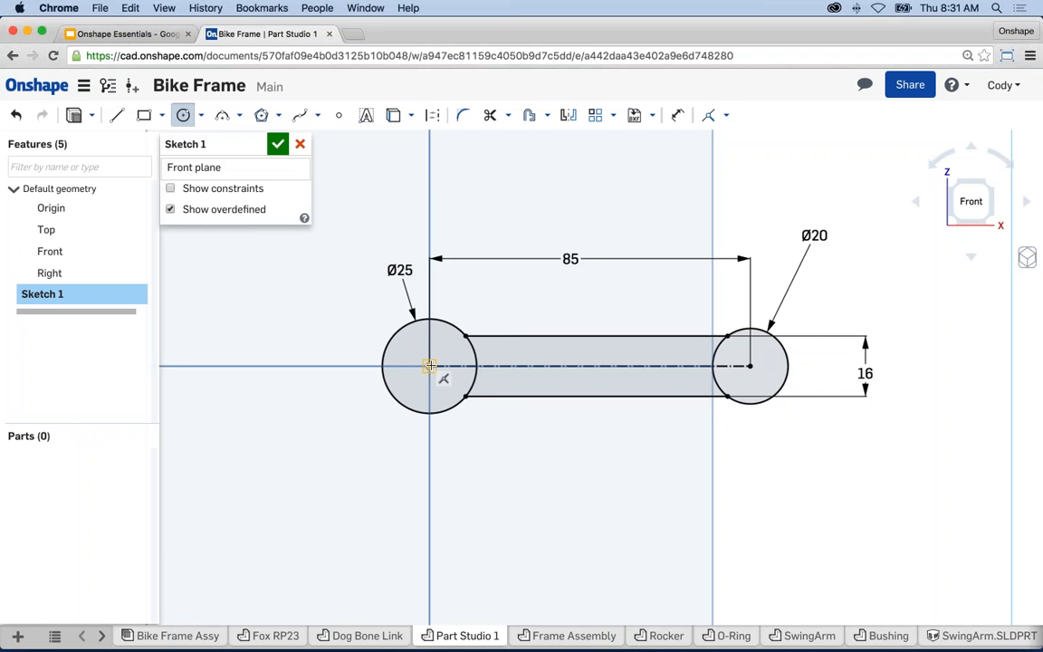
pyautogui.click(315, 426)
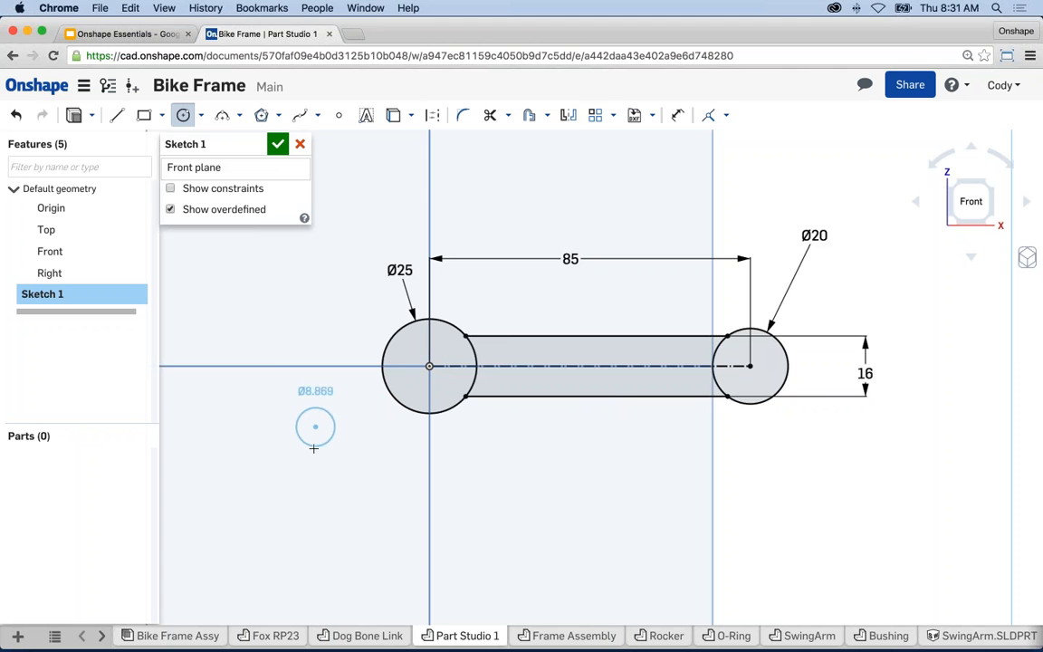
pyautogui.click(342, 427)
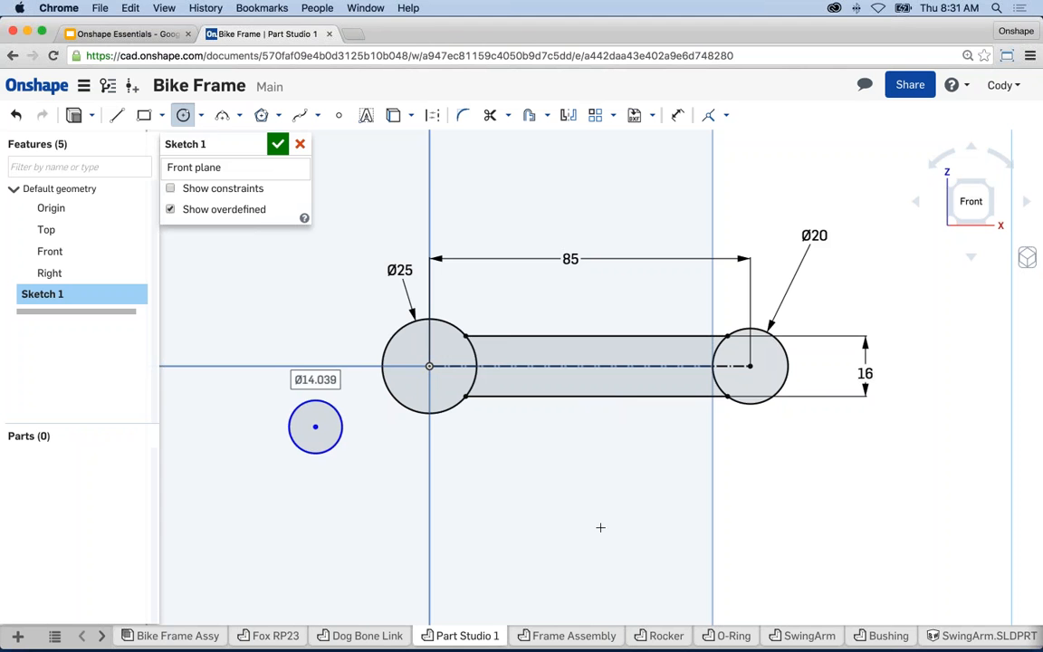
pyautogui.click(805, 440)
pyautogui.click(804, 463)
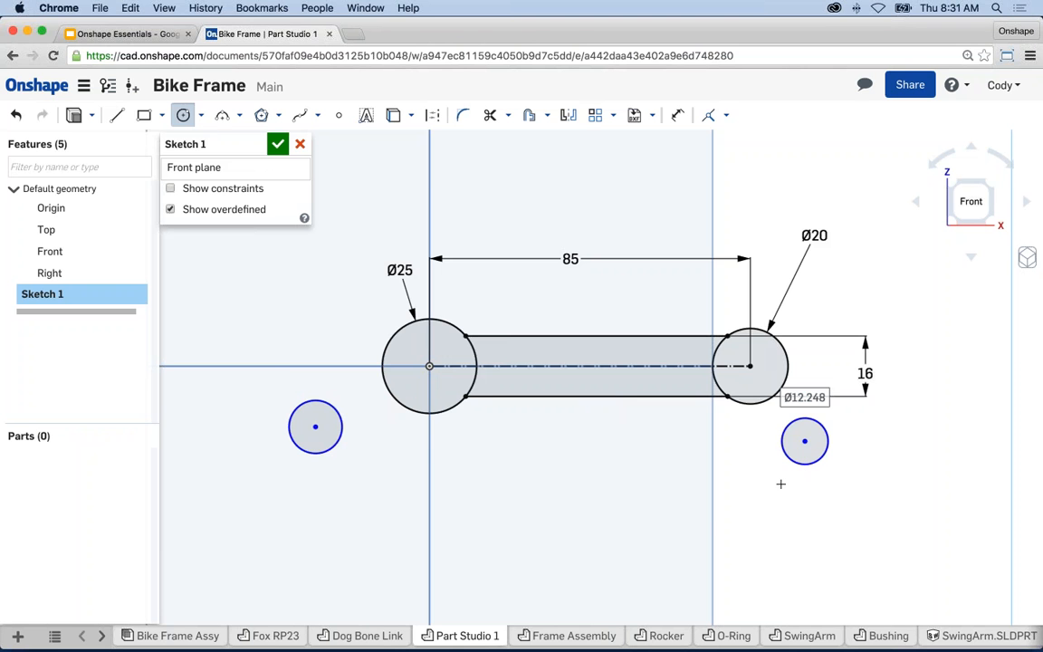
pyautogui.press('Escape')
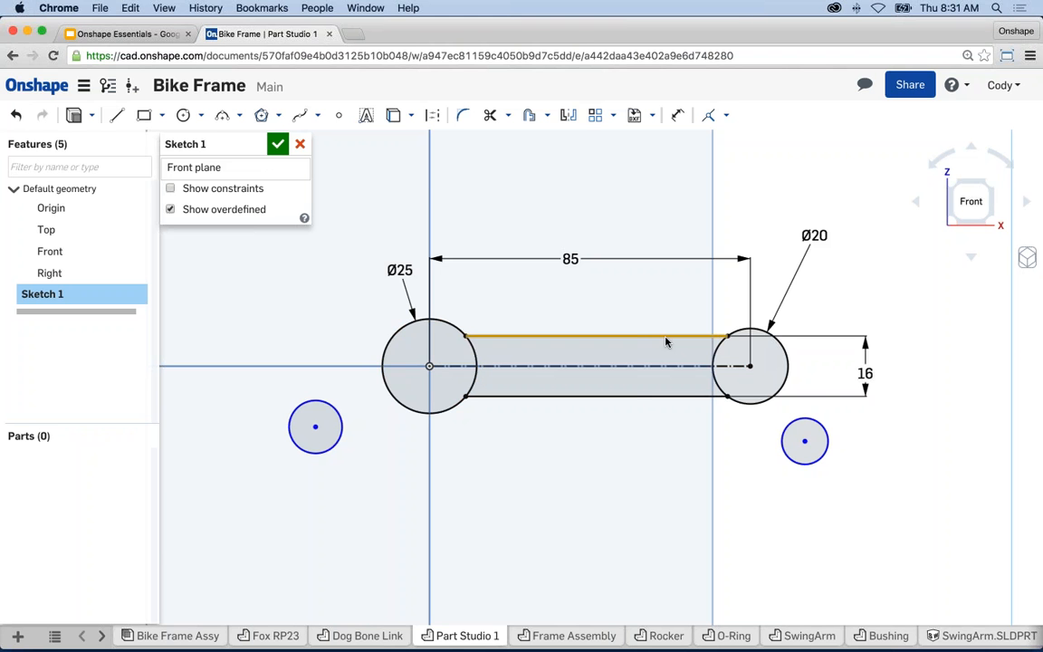
pyautogui.moveTo(671, 448); pyautogui.dragTo(659, 446, button='middle')
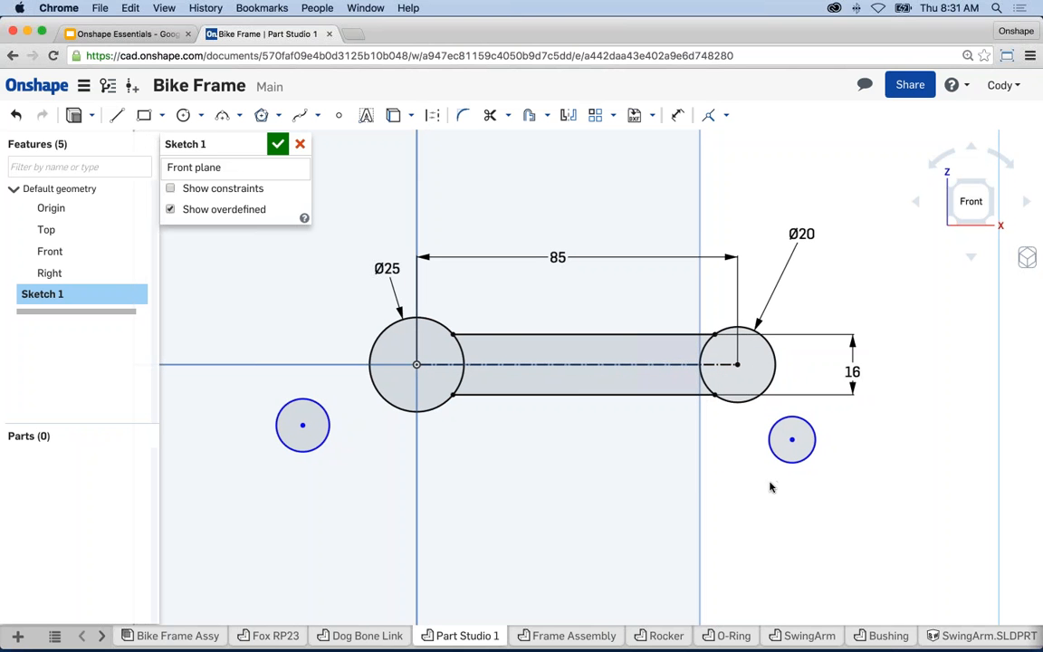
pyautogui.click(777, 456)
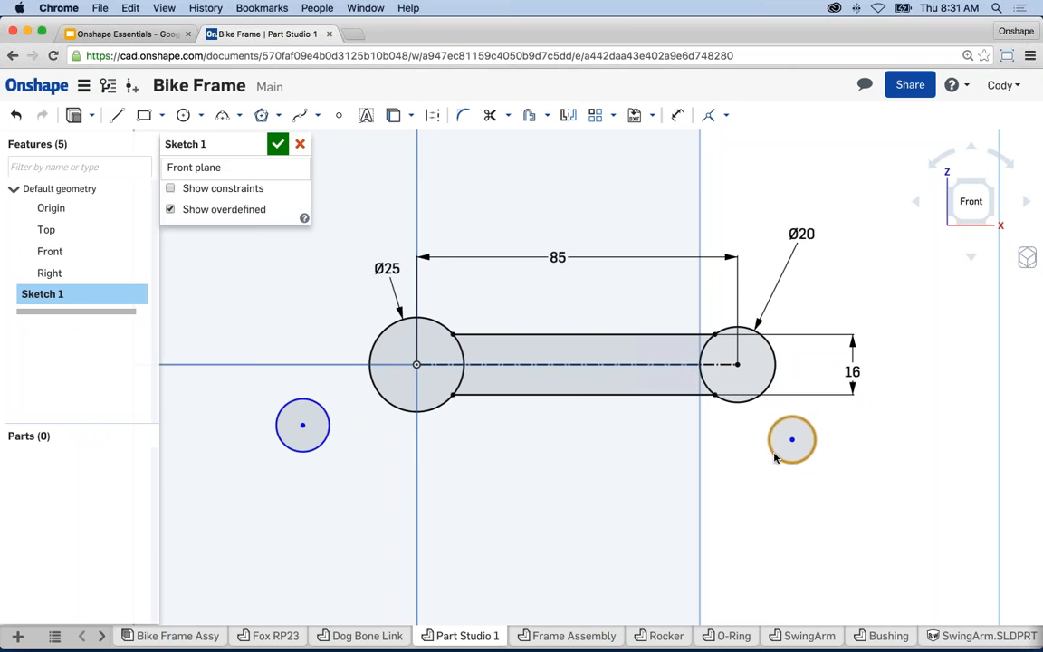
# - Apply an Equal constraint to both small circles and drag one edge to shrink them together
pyautogui.click(321, 443)
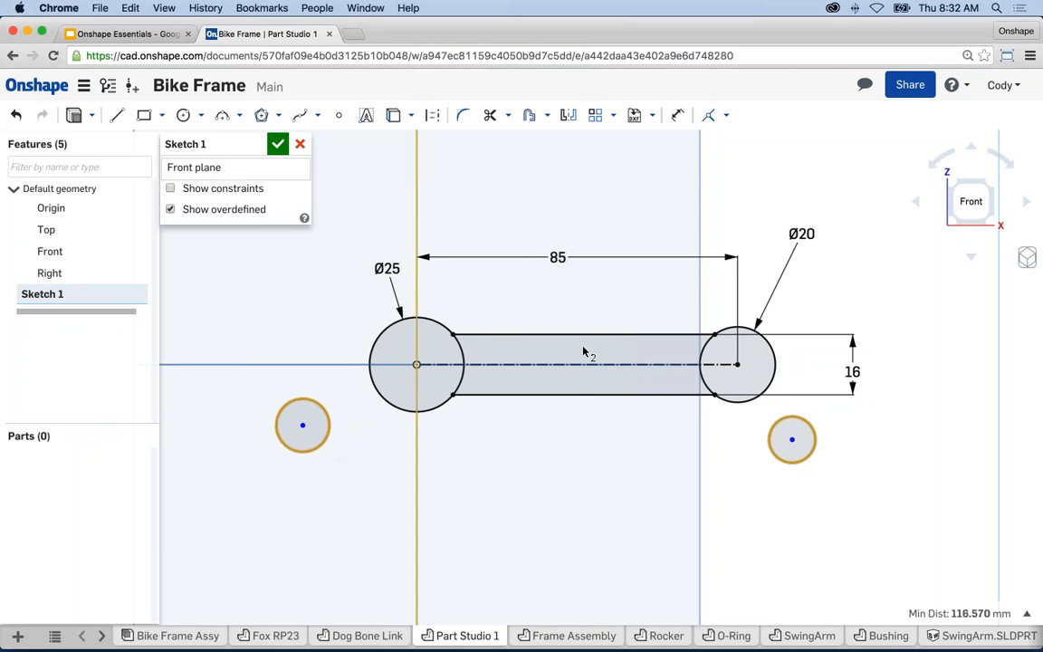
pyautogui.click(725, 115)
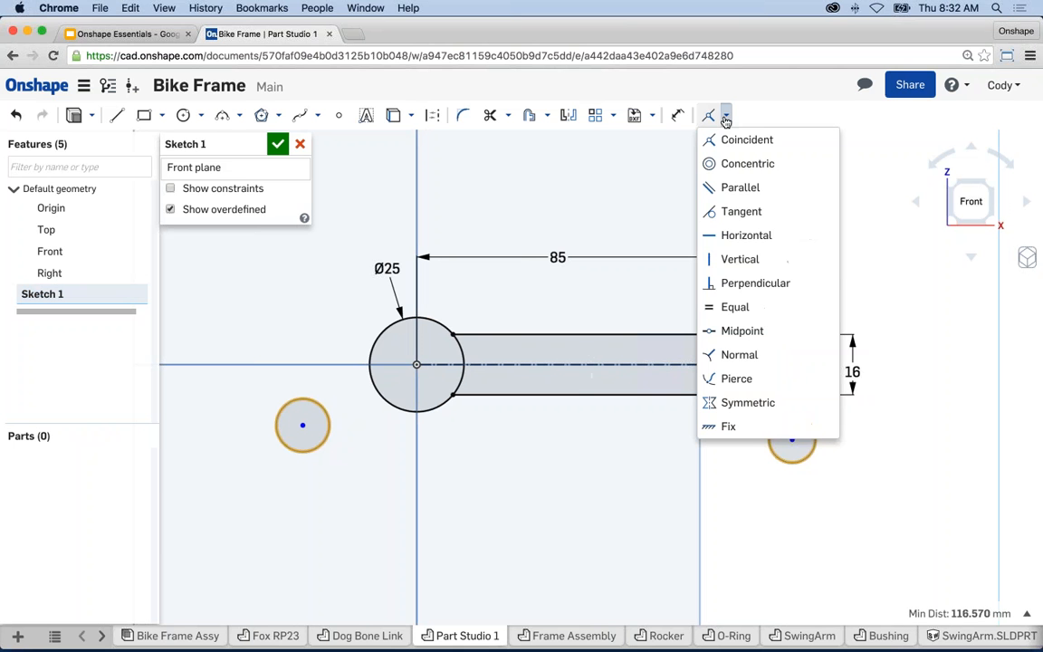
pyautogui.click(747, 310)
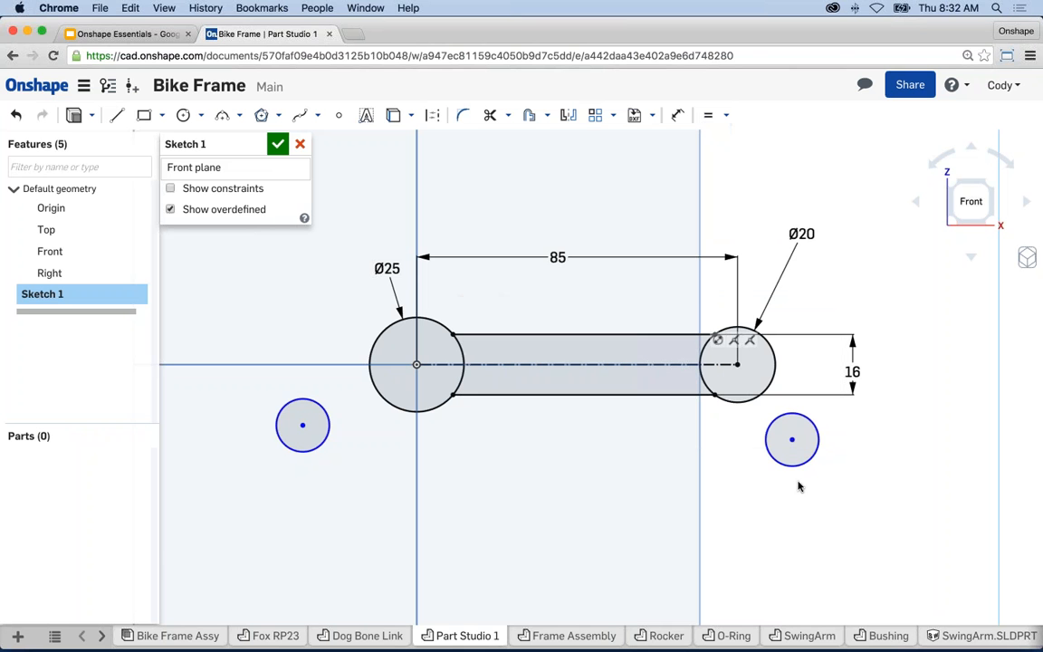
pyautogui.moveTo(796, 483)
pyautogui.mouseDown()
pyautogui.moveTo(786, 464)
pyautogui.moveTo(785, 484)
pyautogui.moveTo(784, 465)
pyautogui.mouseUp()
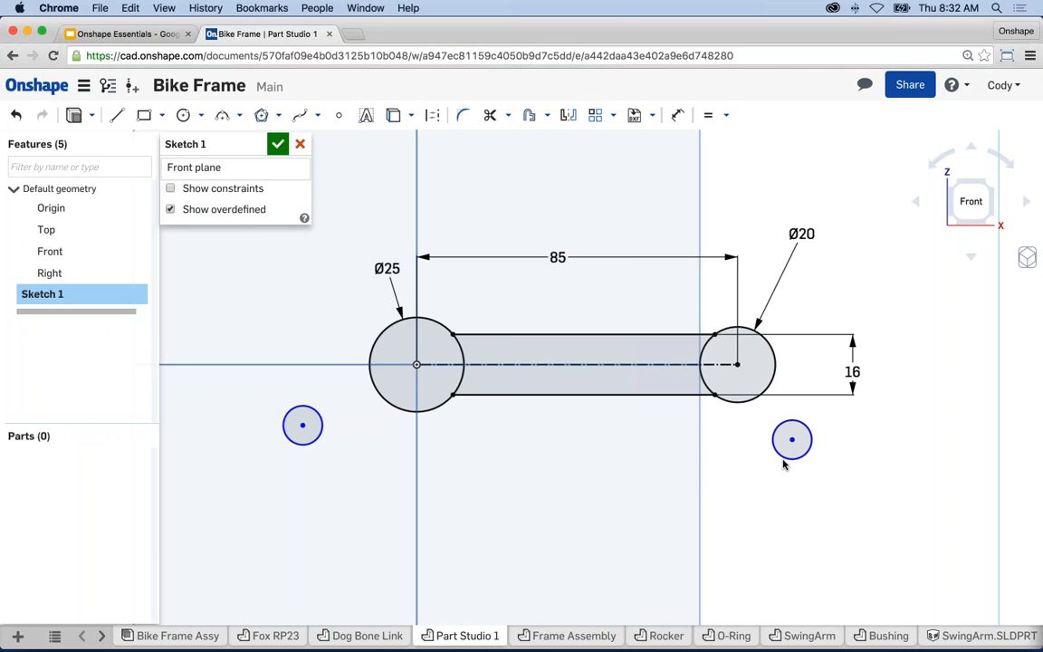
pyautogui.click(302, 422)
# - Make the left small circle concentric with the Ø25 circle, then select the right small circle
pyautogui.click(299, 422)
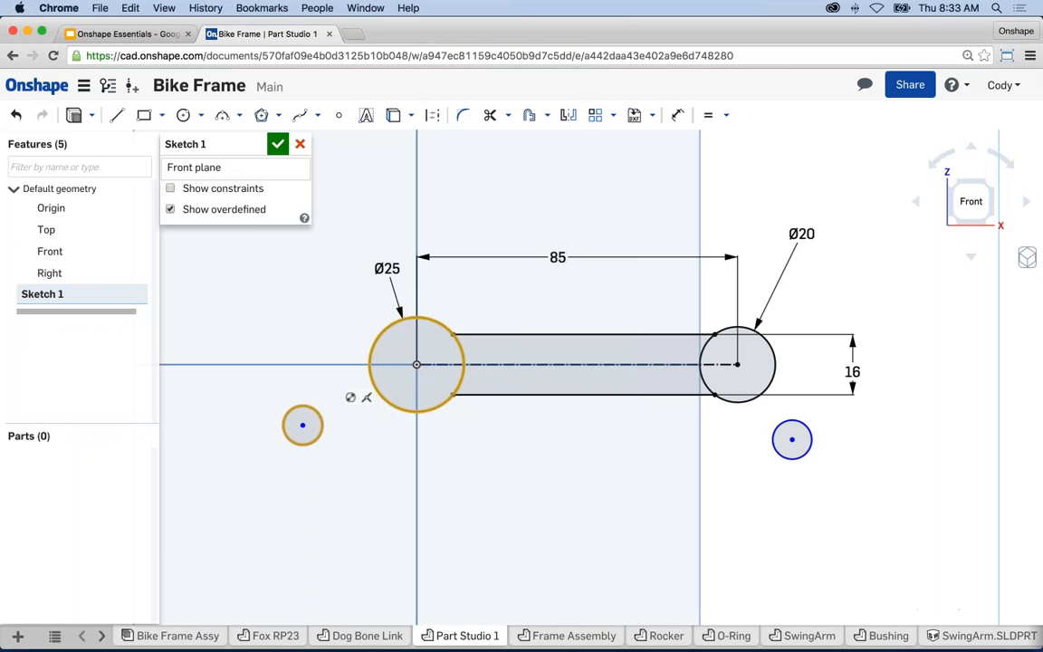
pyautogui.click(378, 398)
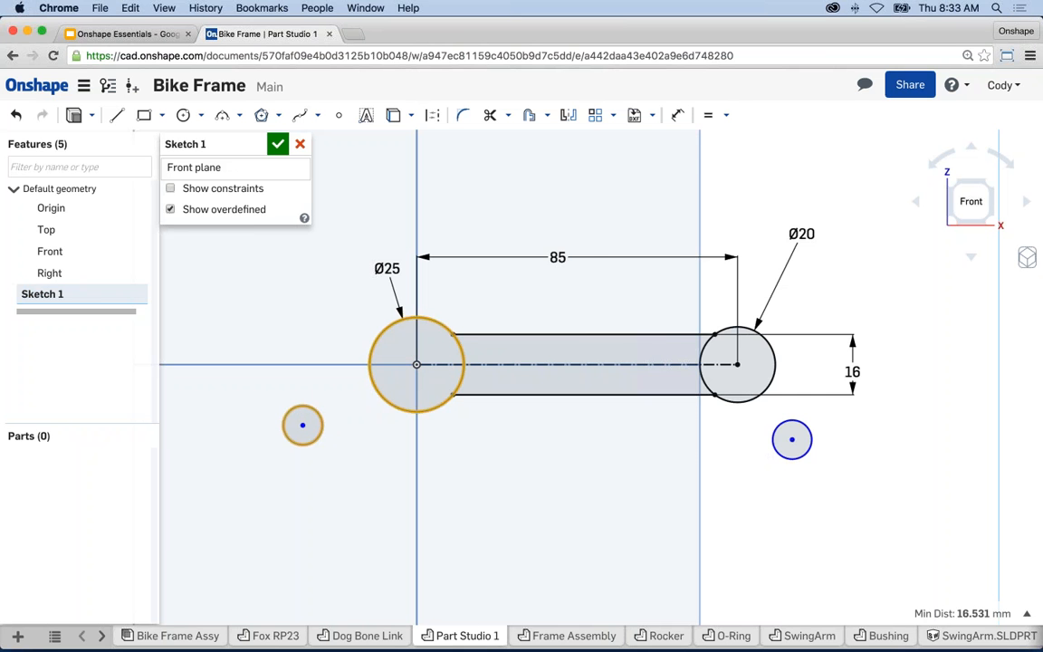
pyautogui.click(726, 115)
pyautogui.click(715, 163)
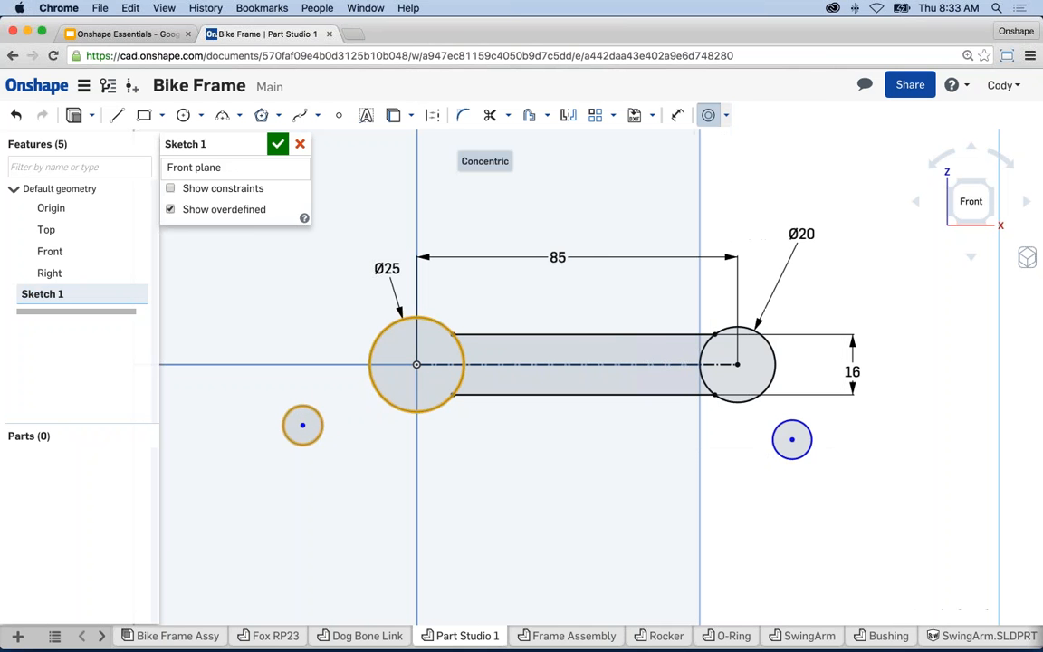
pyautogui.click(778, 426)
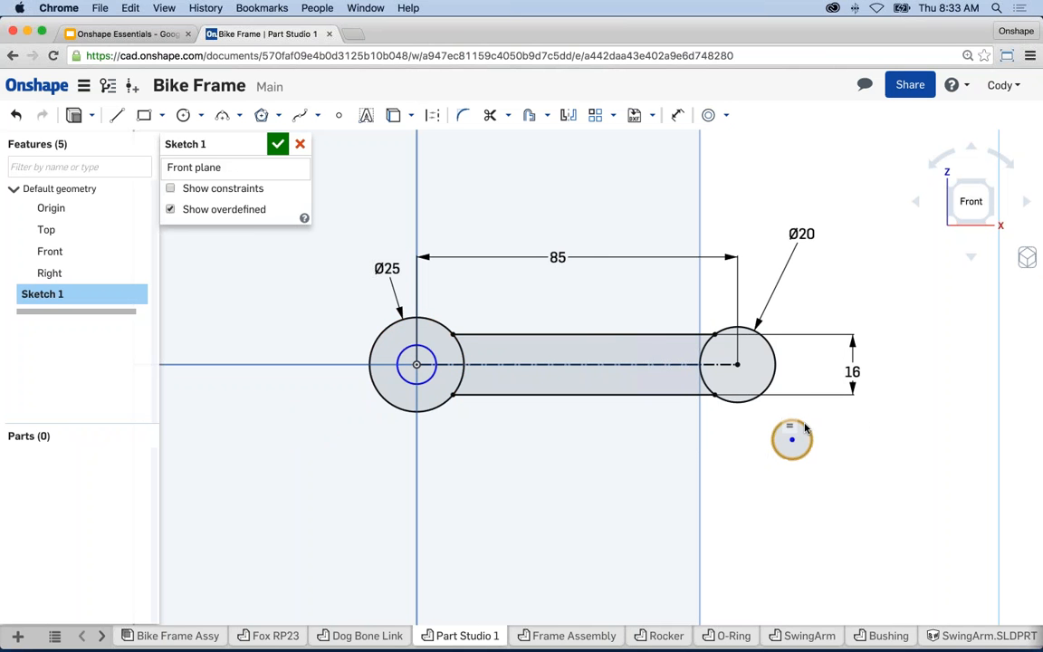
pyautogui.click(726, 116)
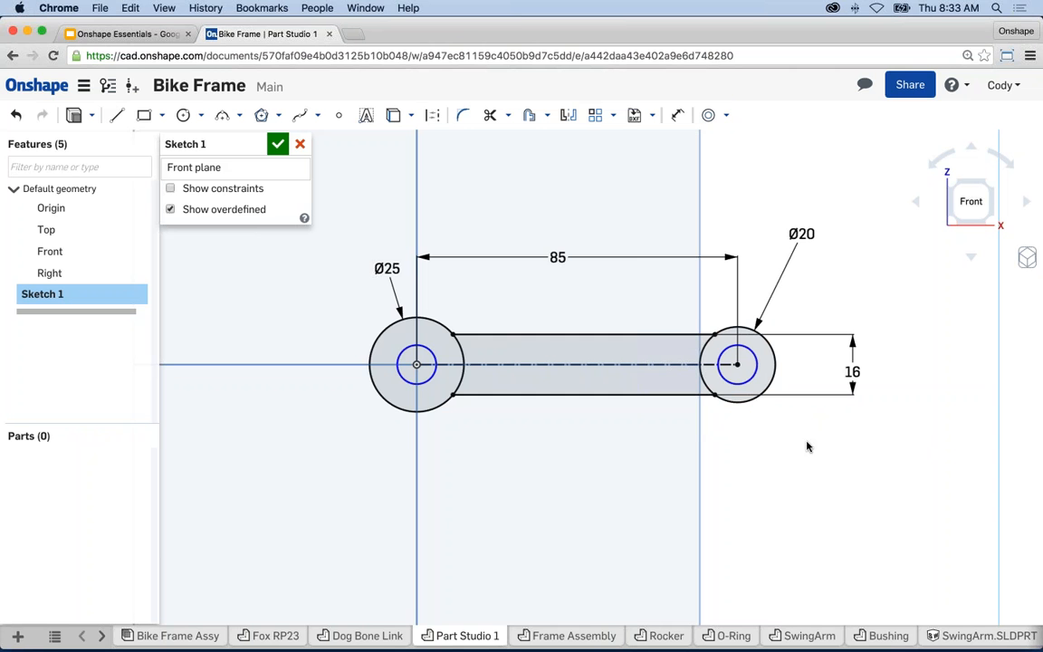
# - Add a Ø12 diameter dimension to the inner bore circle at the Ø25 end
pyautogui.press('u')
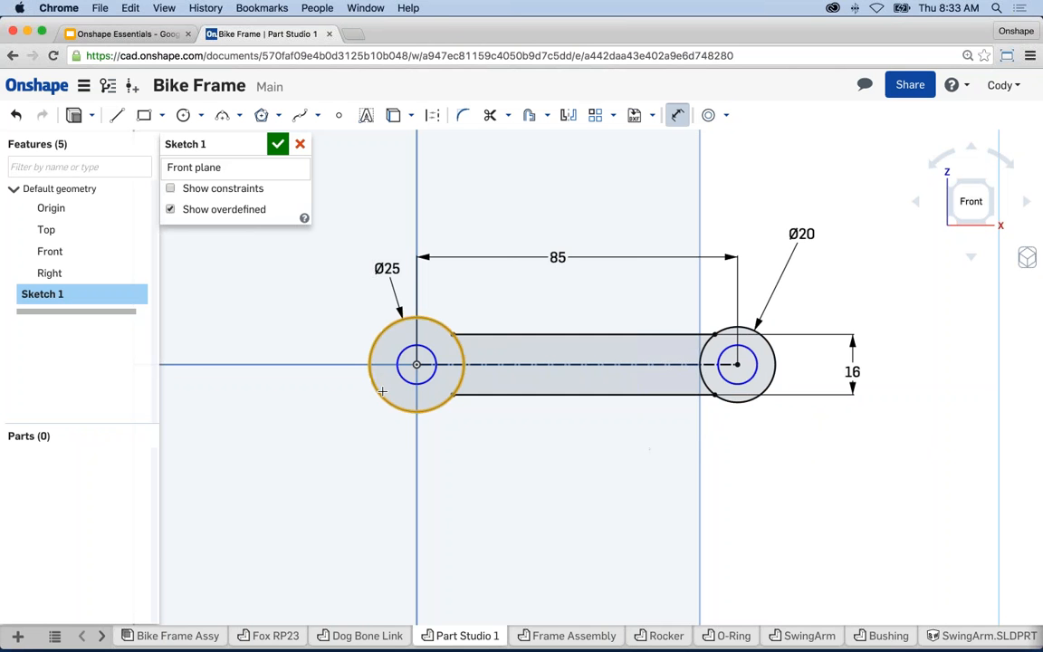
pyautogui.click(400, 372)
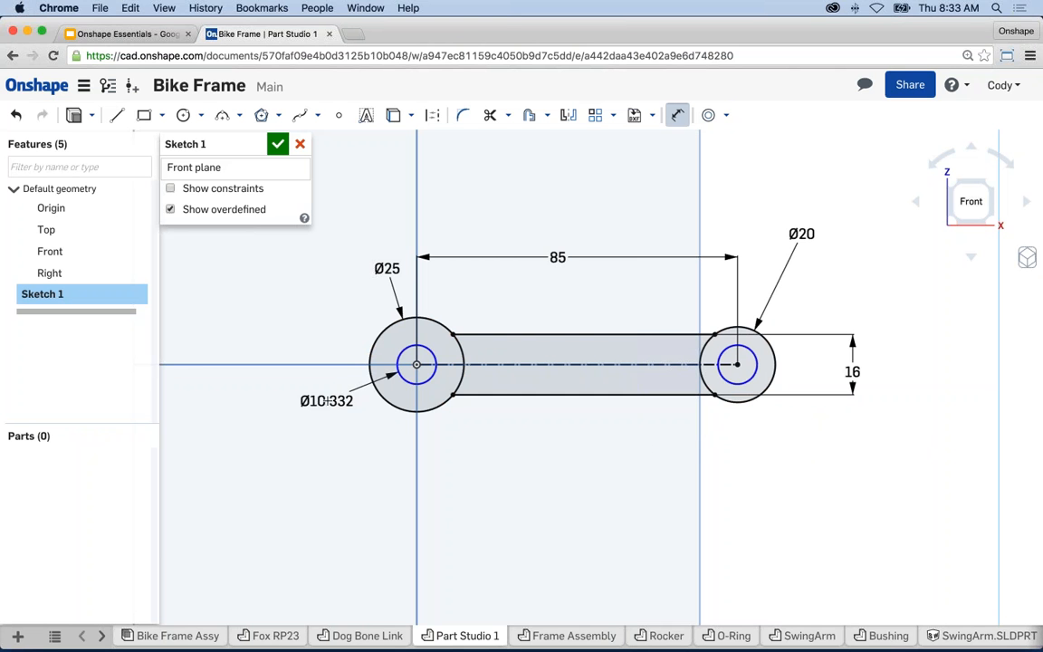
pyautogui.click(327, 401)
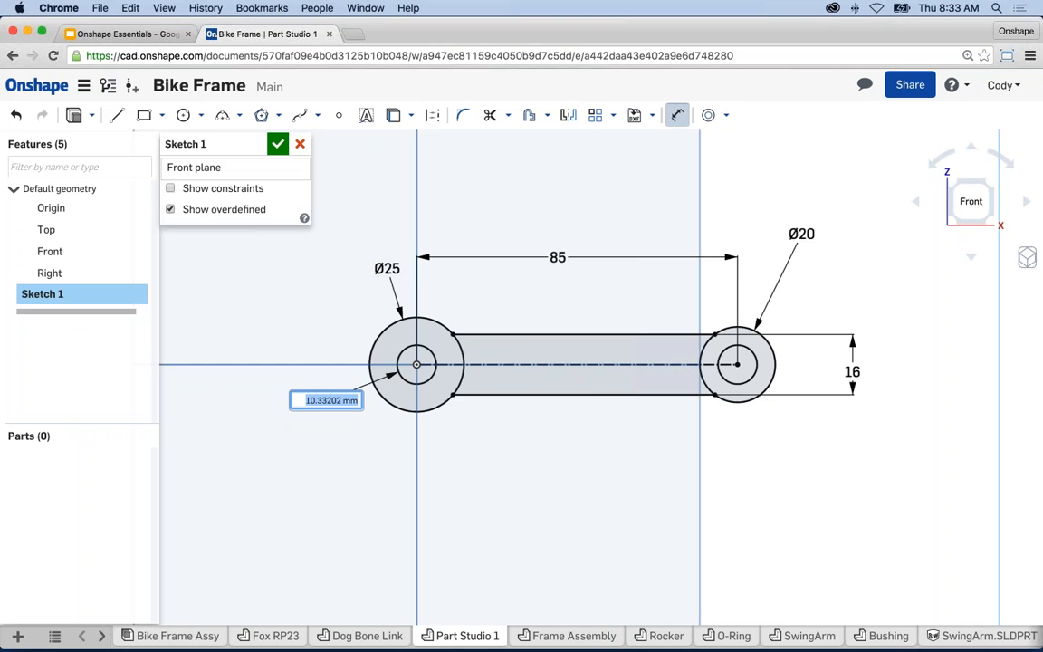
pyautogui.write('12')
pyautogui.press('Return')
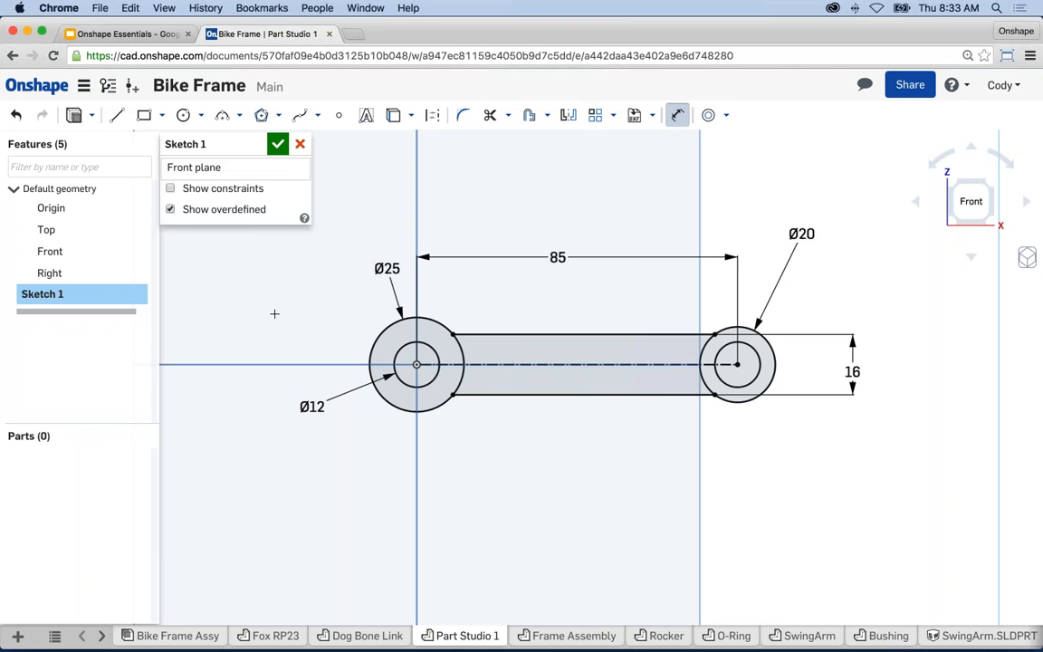
# - Extrude Sketch 1 as a 25 mm blind extrusion and accept the Extrude 1 feature
pyautogui.click(75, 116)
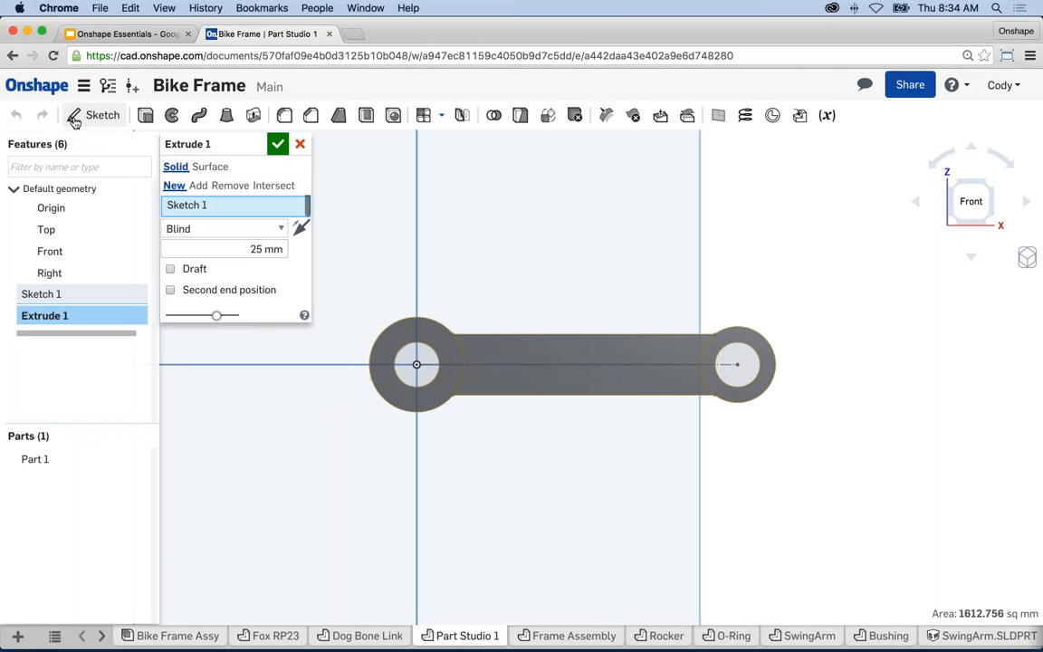
pyautogui.moveTo(754, 241); pyautogui.dragTo(623, 289, button='right')
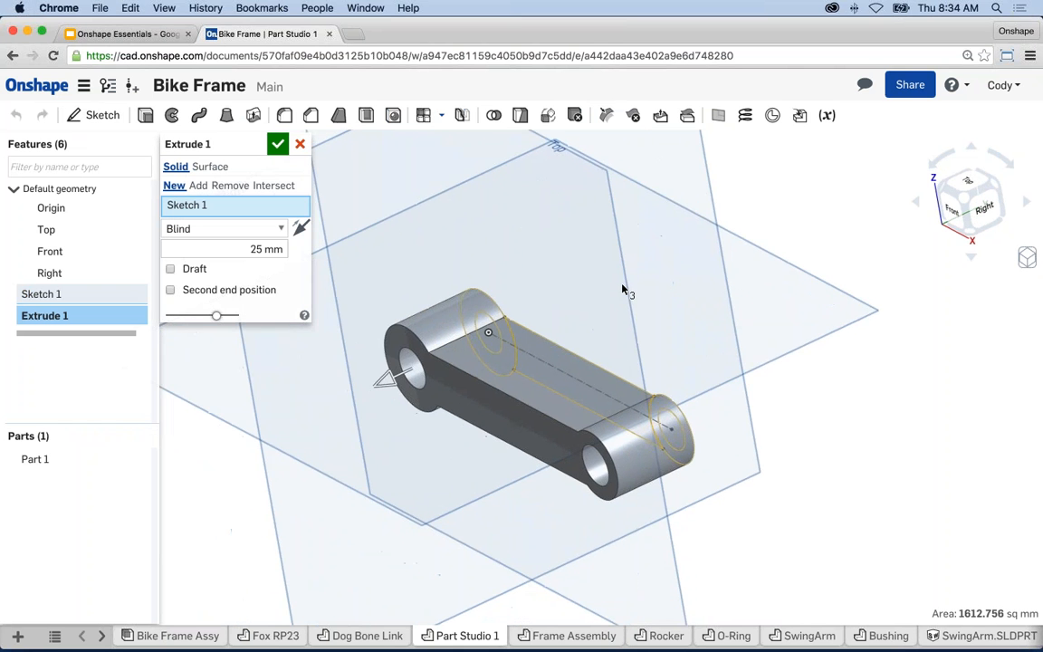
pyautogui.moveTo(773, 349); pyautogui.dragTo(756, 364, button='right')
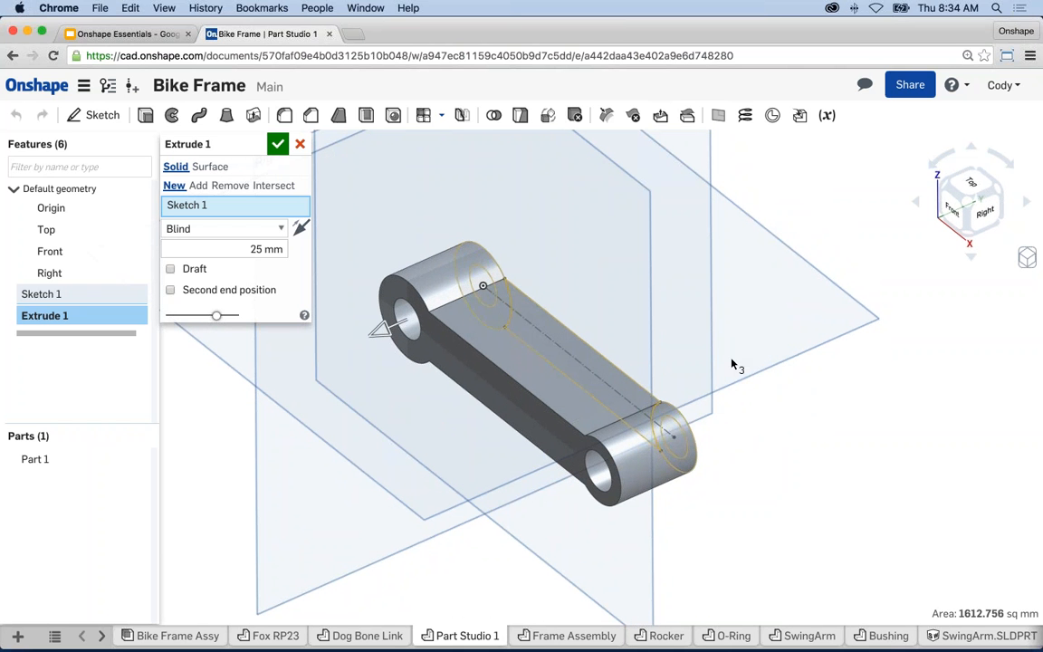
pyautogui.moveTo(733, 364); pyautogui.dragTo(800, 402, button='middle')
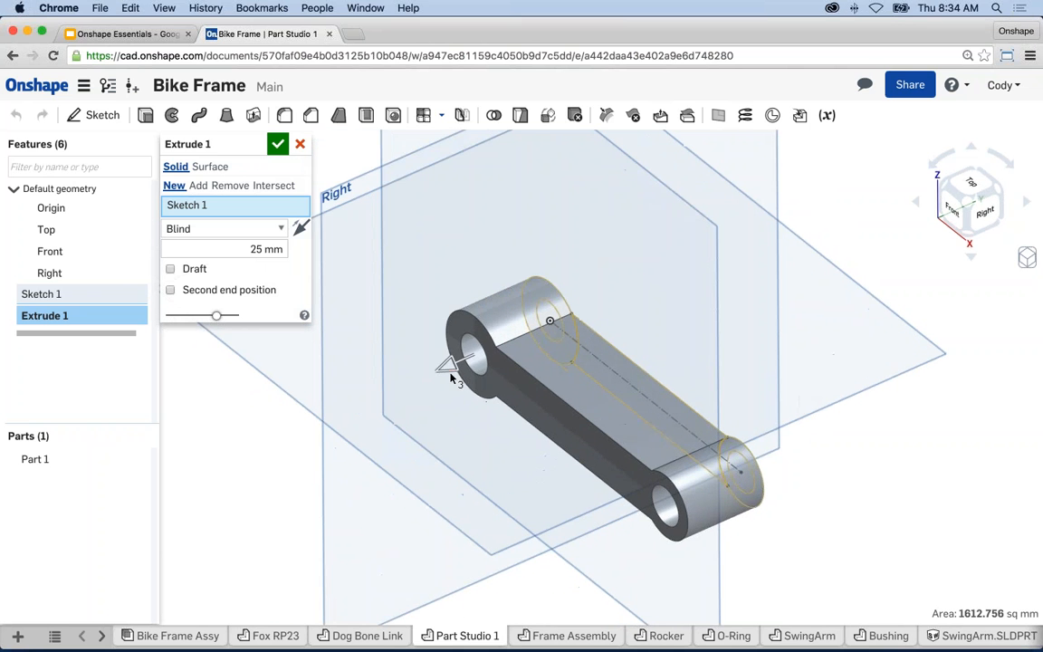
pyautogui.moveTo(419, 378); pyautogui.dragTo(461, 376)
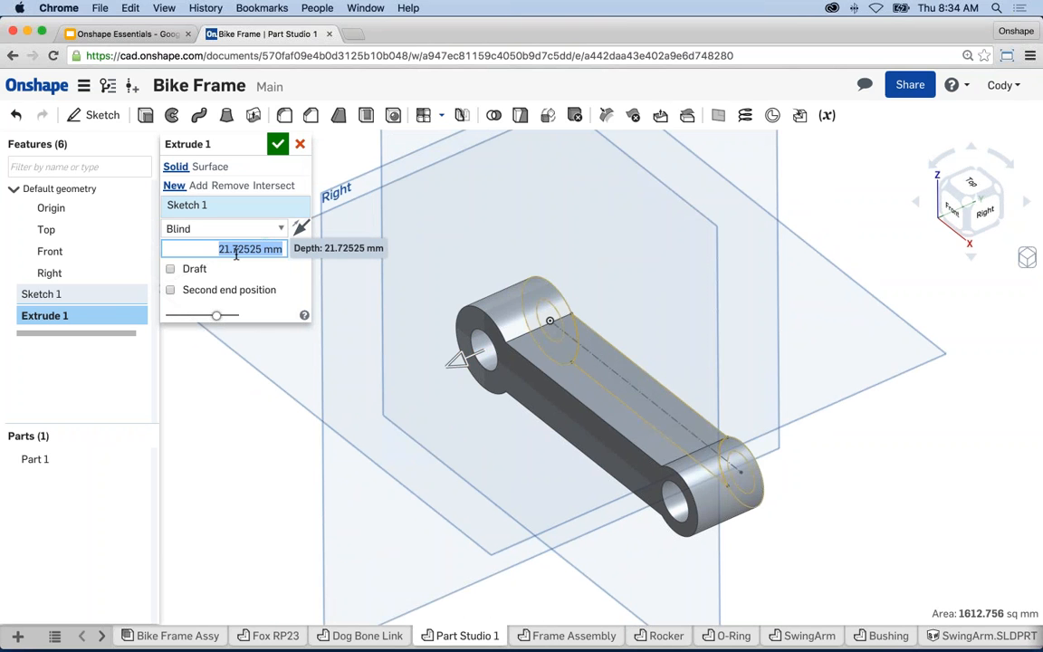
pyautogui.write('25')
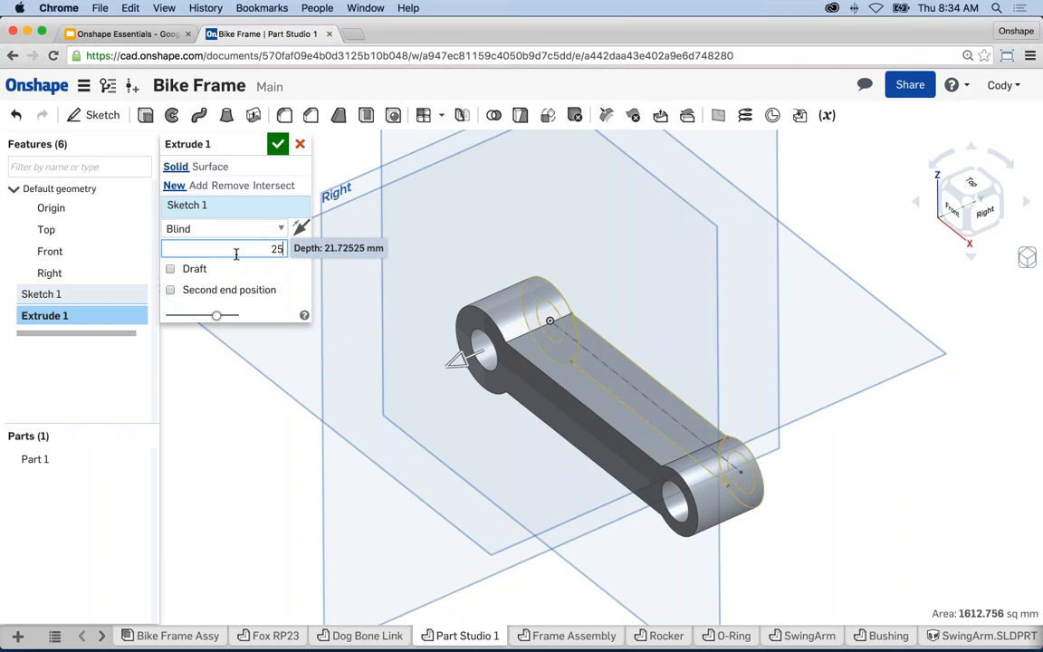
pyautogui.press('Return')
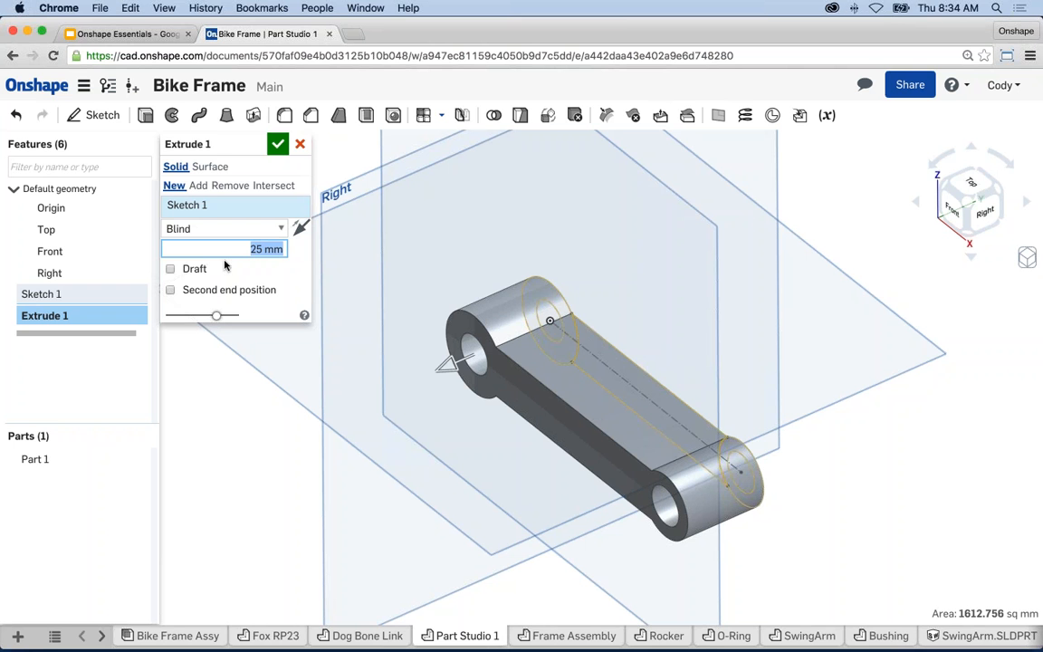
pyautogui.click(277, 144)
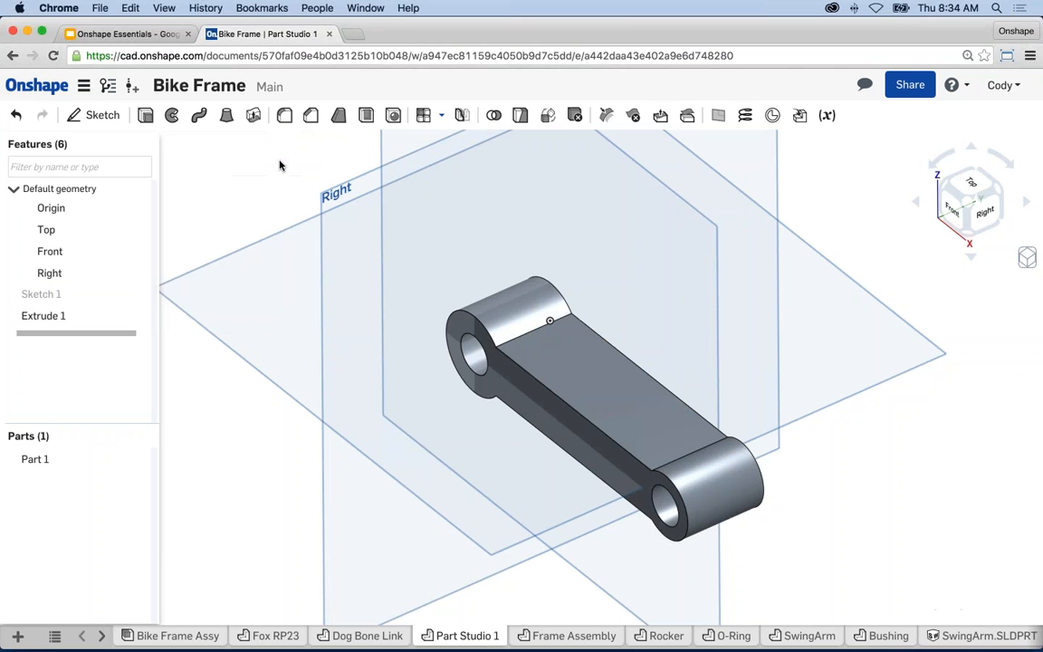
# - Scroll the Features list and open the right-click menu for Sketch 1
pyautogui.scroll(-1, 289, 417)
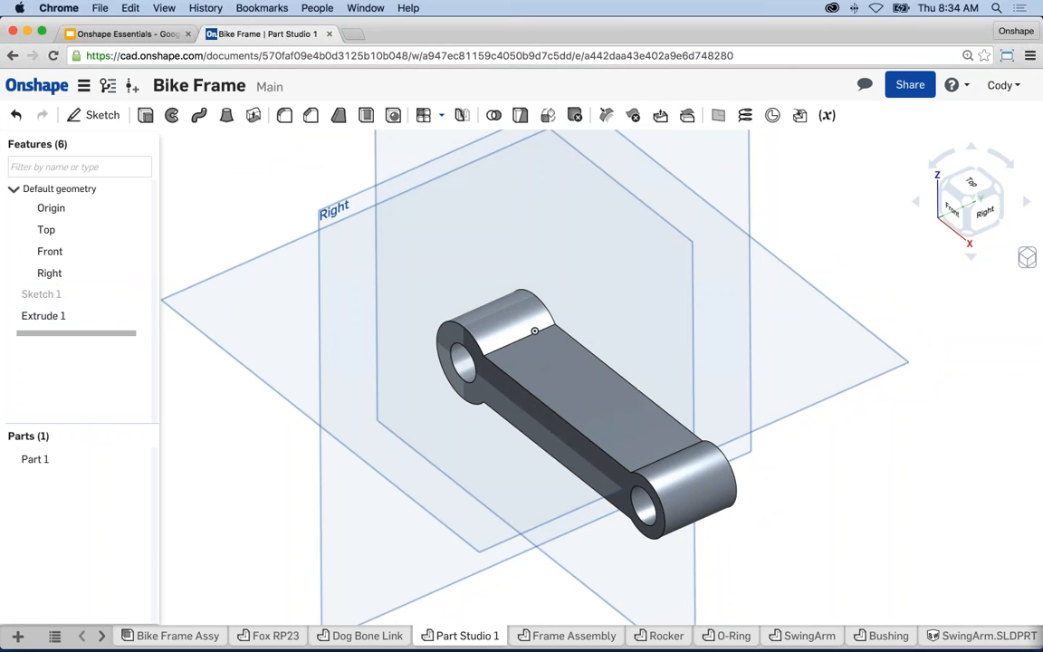
pyautogui.rightClick(64, 295)
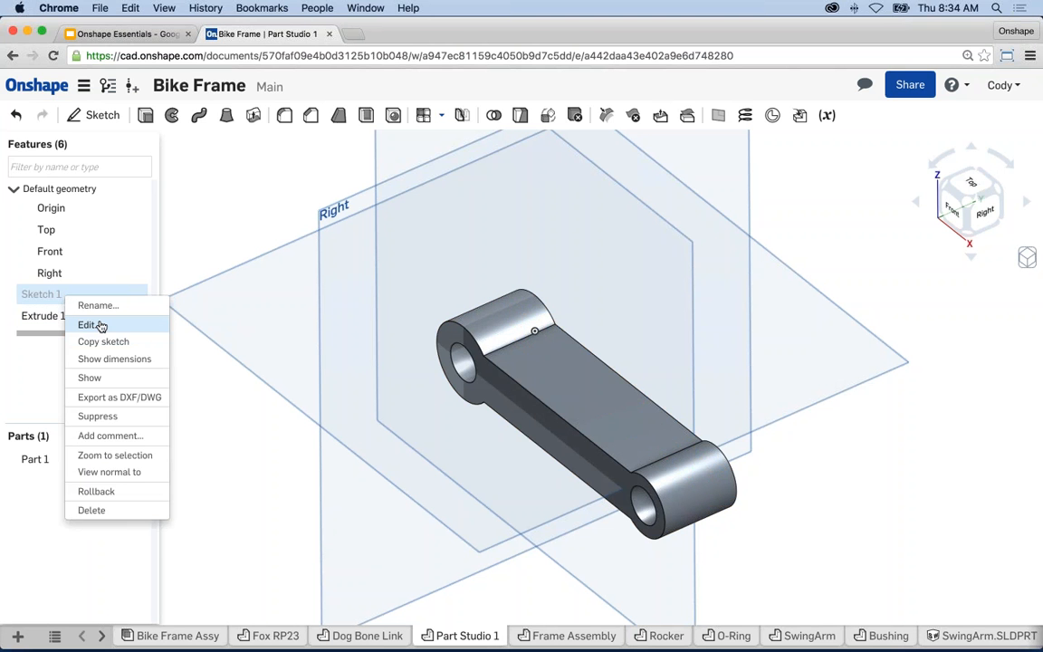
pyautogui.click(30, 362)
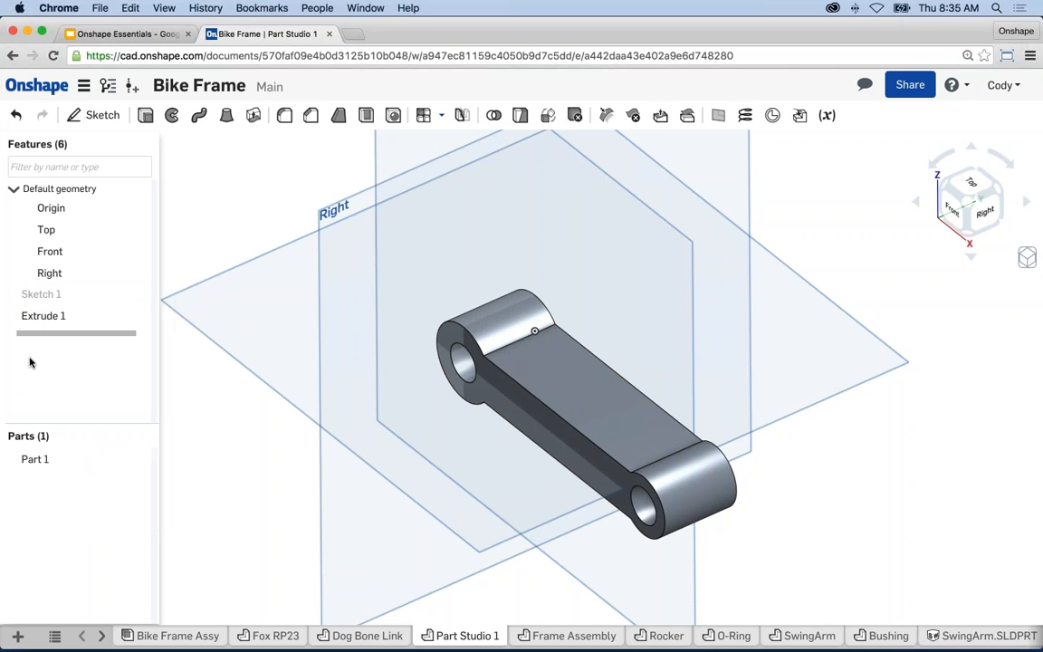
pyautogui.moveTo(284, 421); pyautogui.dragTo(250, 428, button='right')
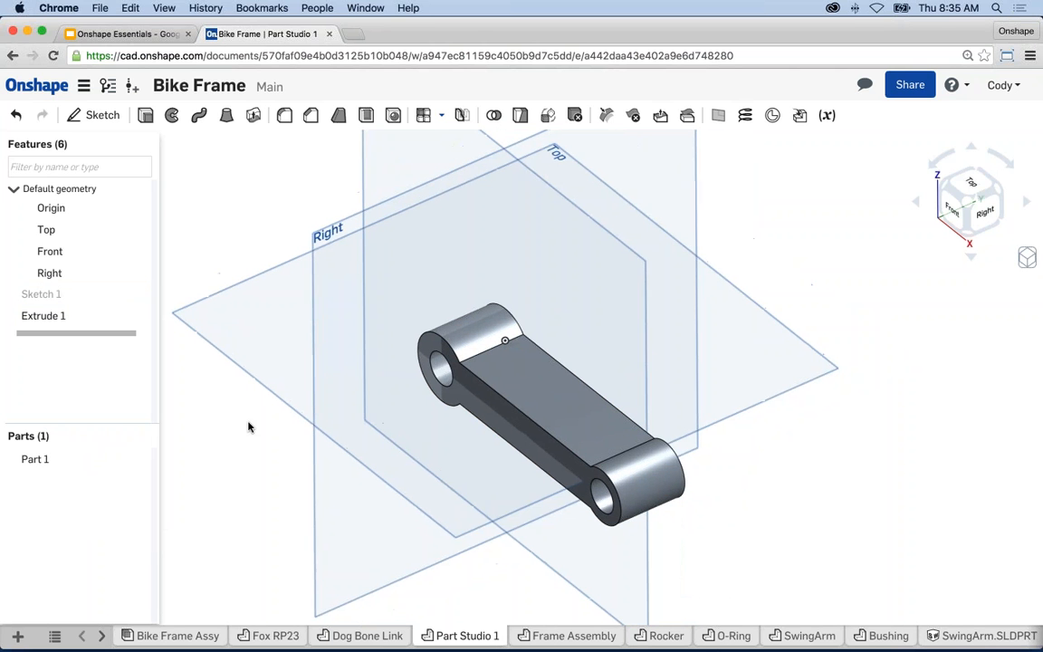
pyautogui.moveTo(250, 427); pyautogui.dragTo(243, 423, button='middle')
pyautogui.click(371, 634)
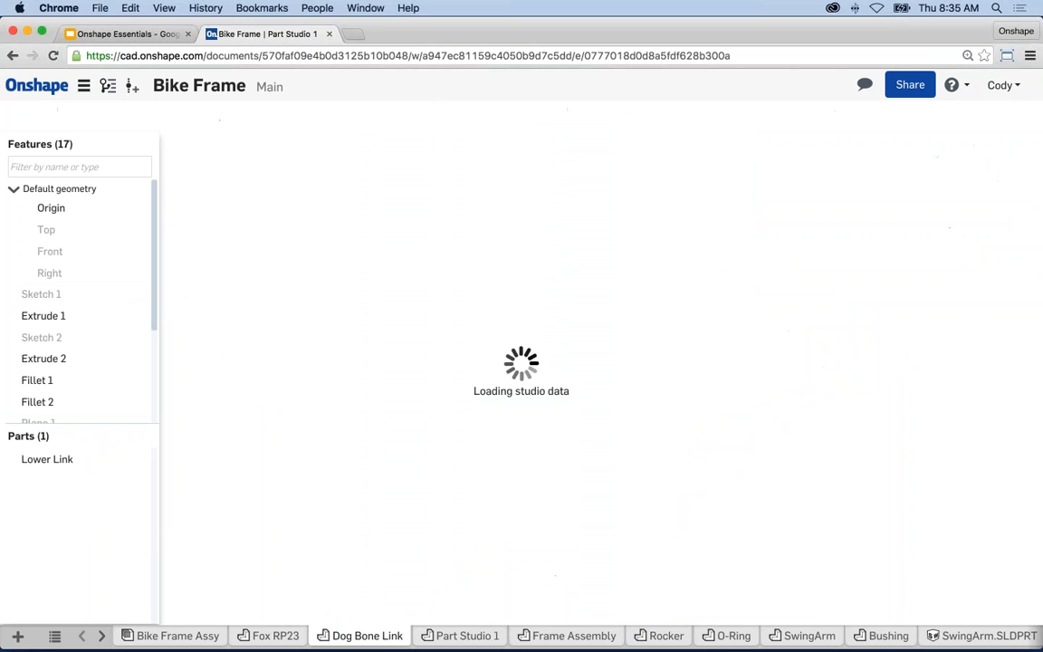
pyautogui.moveTo(482, 545)
pyautogui.mouseDown(button='right')
pyautogui.moveTo(412, 546)
pyautogui.moveTo(493, 542)
pyautogui.moveTo(477, 545)
pyautogui.mouseUp(button='right')
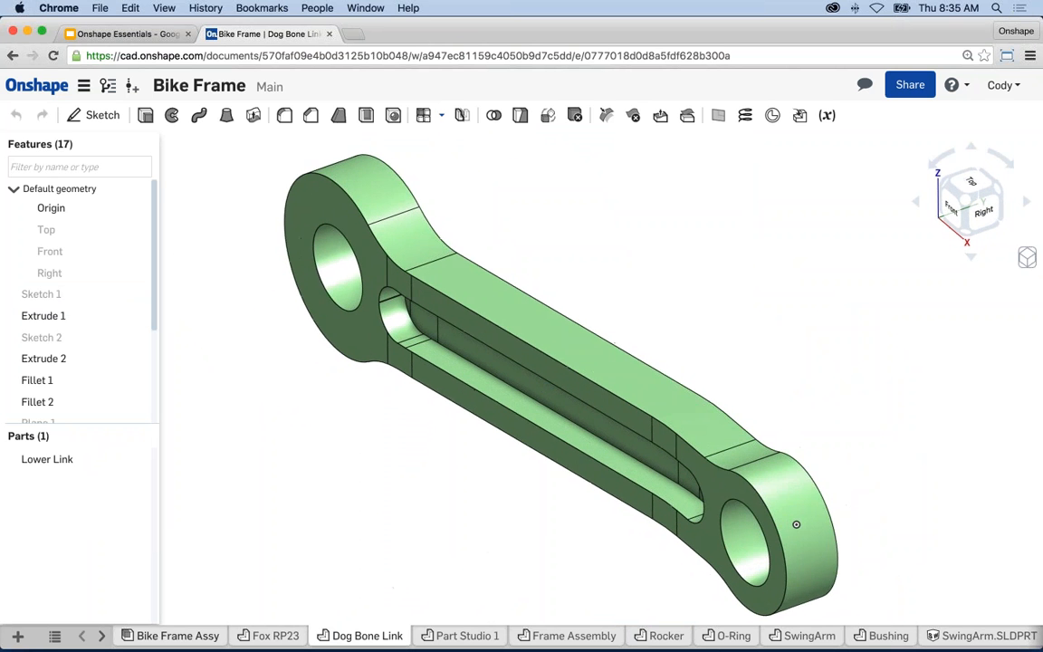
pyautogui.click(453, 634)
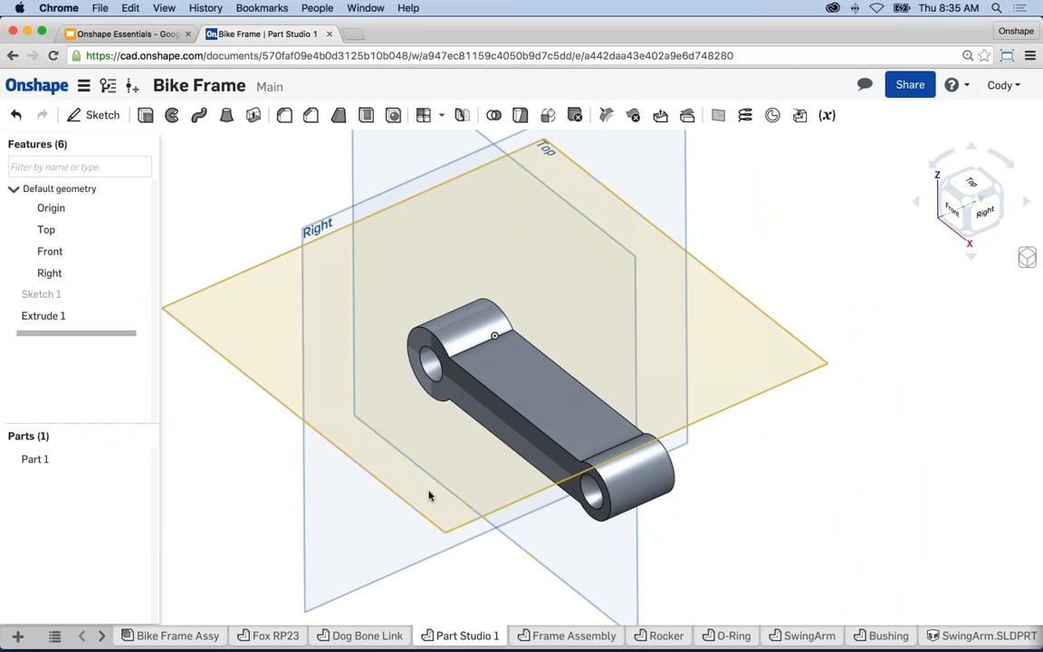
pyautogui.moveTo(426, 510)
pyautogui.mouseDown(button='right')
pyautogui.moveTo(453, 501)
pyautogui.moveTo(416, 517)
pyautogui.moveTo(643, 514)
pyautogui.moveTo(556, 519)
pyautogui.moveTo(489, 477)
pyautogui.moveTo(605, 463)
pyautogui.moveTo(670, 484)
pyautogui.moveTo(661, 482)
pyautogui.moveTo(700, 263)
pyautogui.mouseUp(button='right')
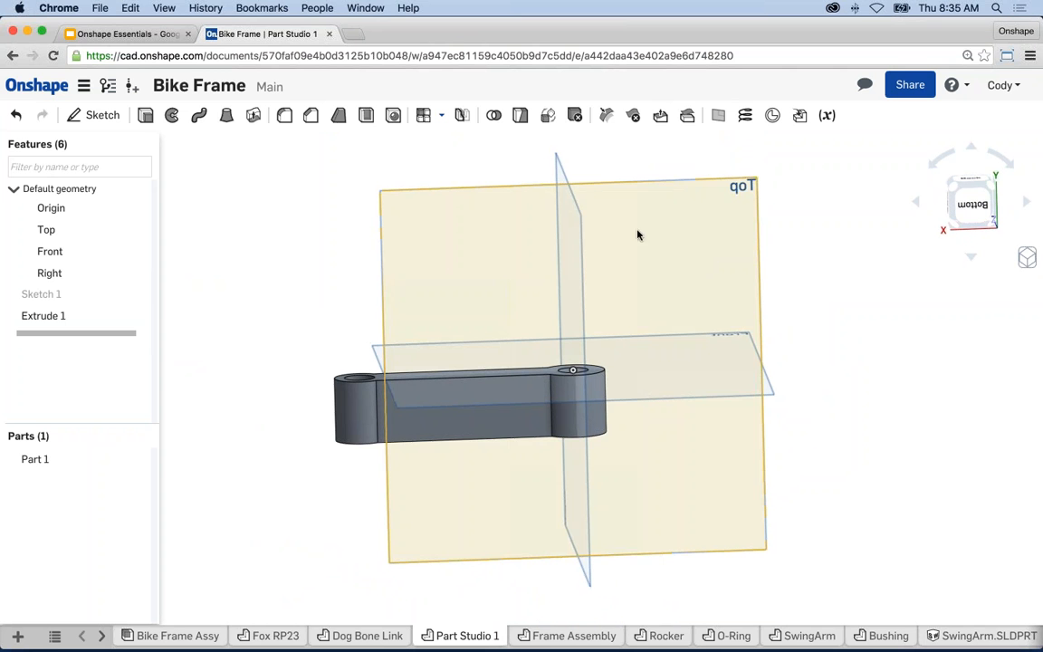
# - Start Sketch 2 on the Top plane and view it normal, centred on the link
pyautogui.click(681, 257)
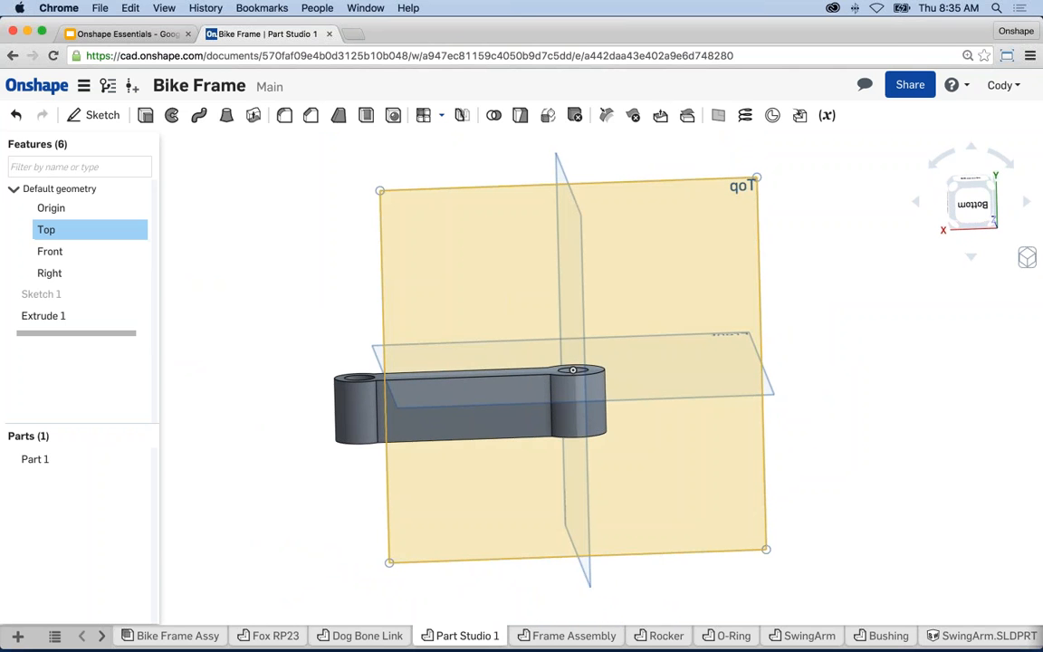
pyautogui.click(102, 115)
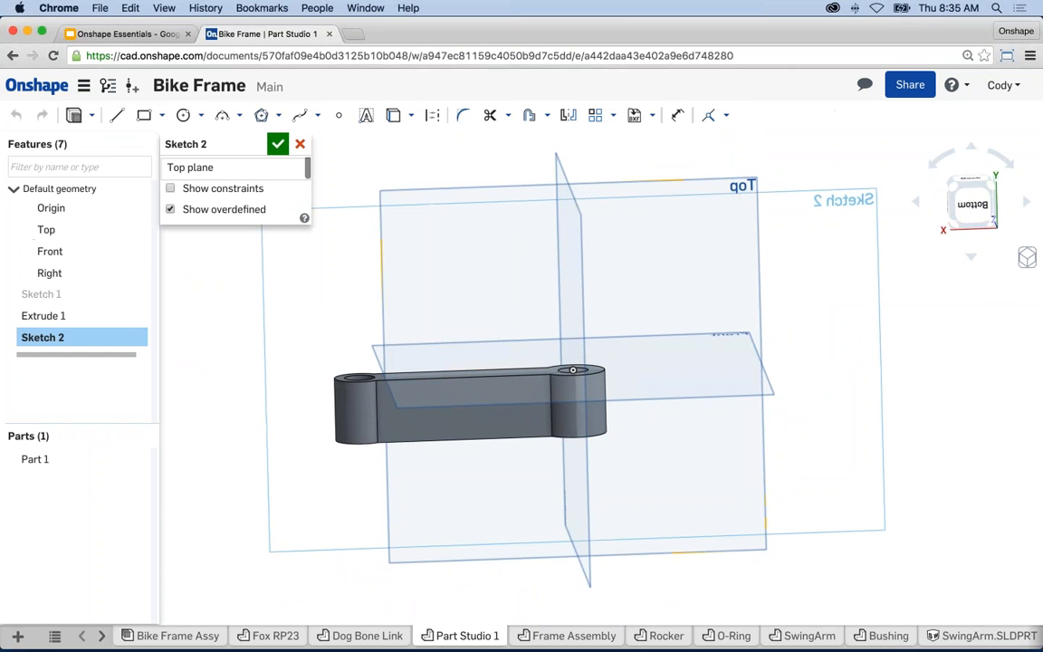
pyautogui.rightClick(232, 282)
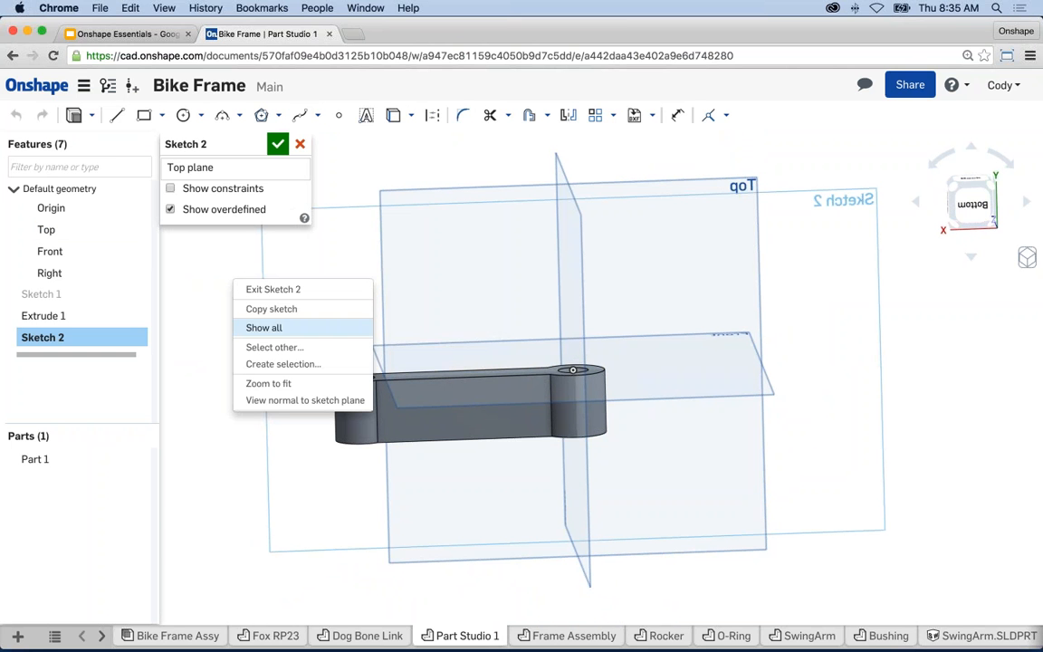
pyautogui.click(284, 400)
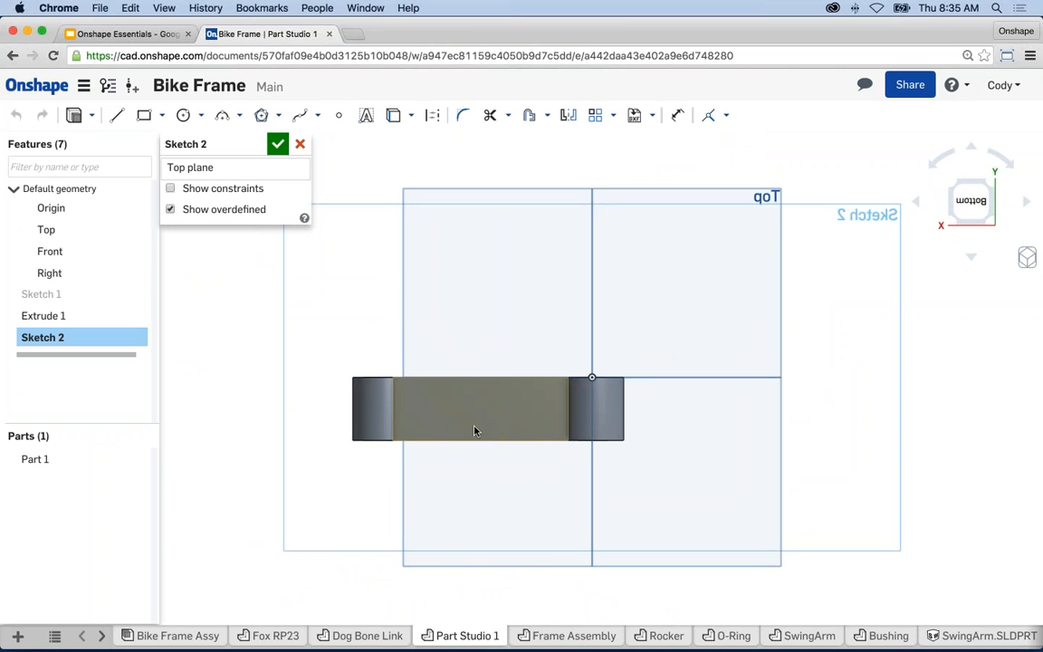
pyautogui.scroll(3, 475, 430)
pyautogui.scroll(1, 474, 431)
pyautogui.moveTo(465, 423); pyautogui.dragTo(587, 410, button='middle')
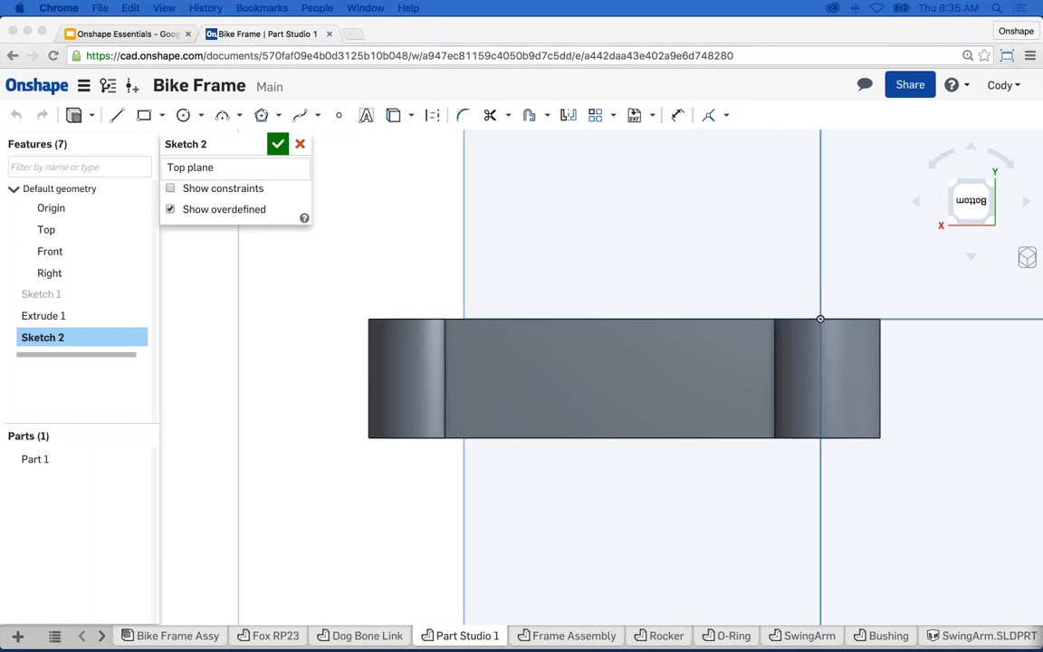
# - Draw a line path: horizontal along the top edge, diagonal down, then horizontal leftward
pyautogui.click(110, 114)
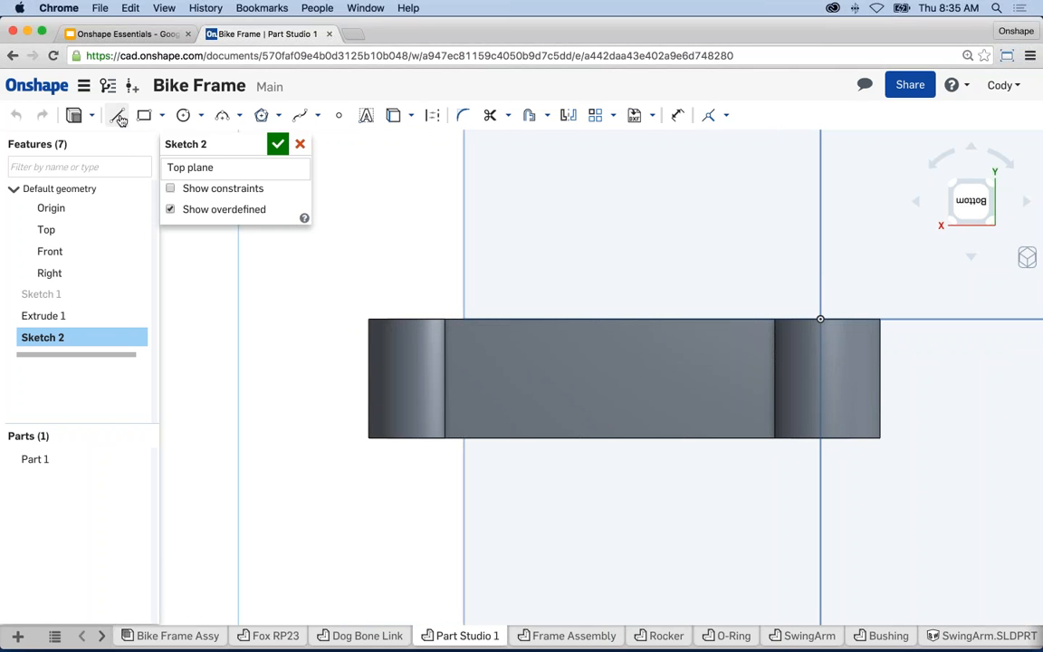
pyautogui.click(115, 117)
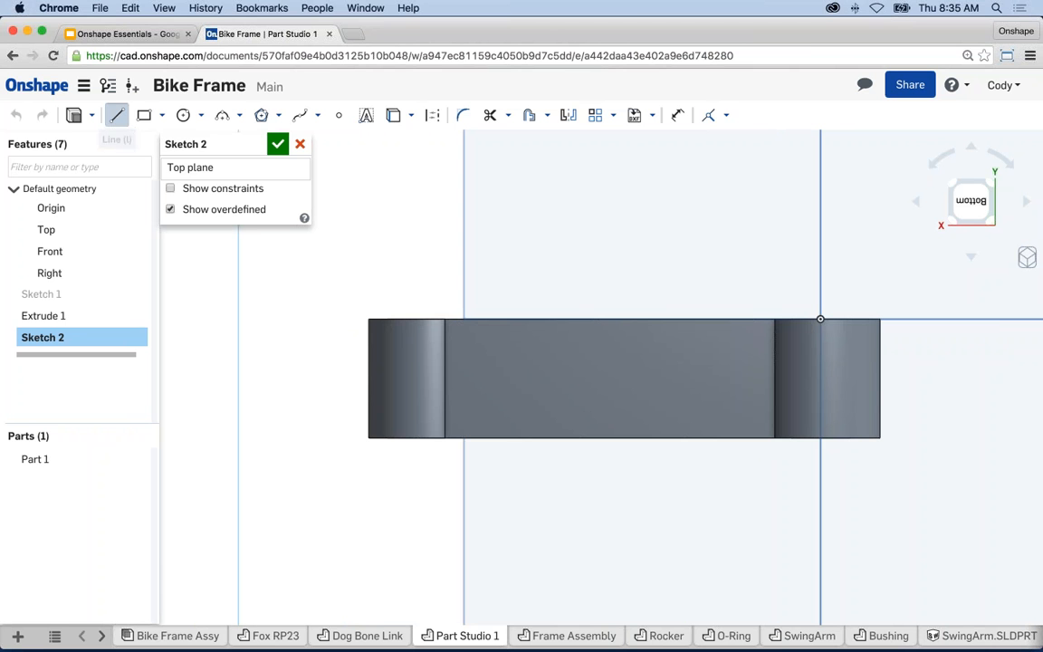
pyautogui.click(999, 319)
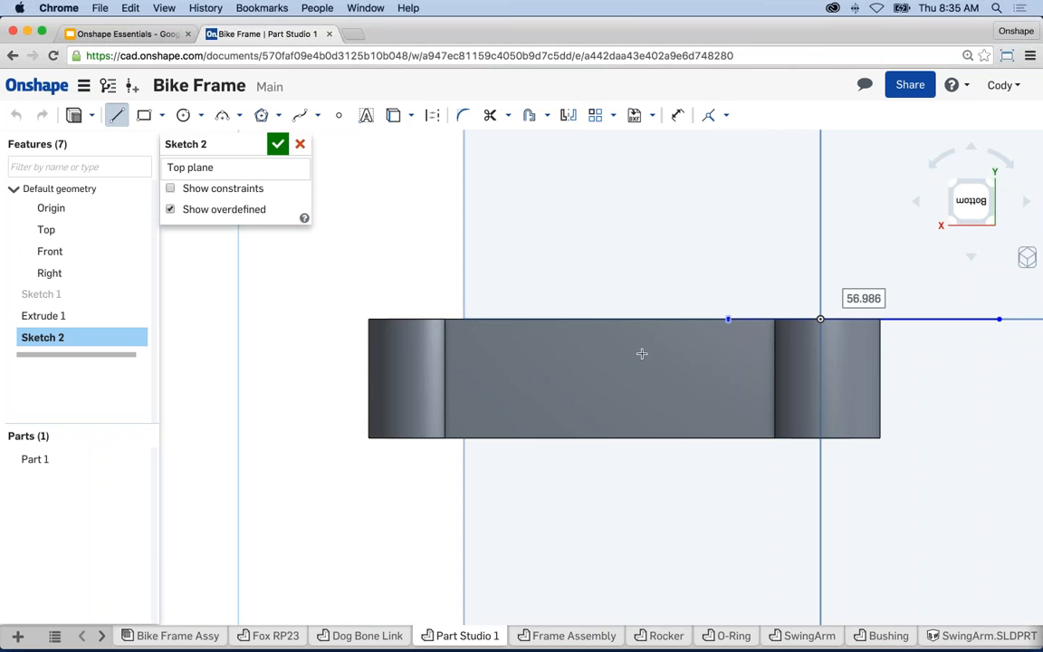
pyautogui.click(556, 373)
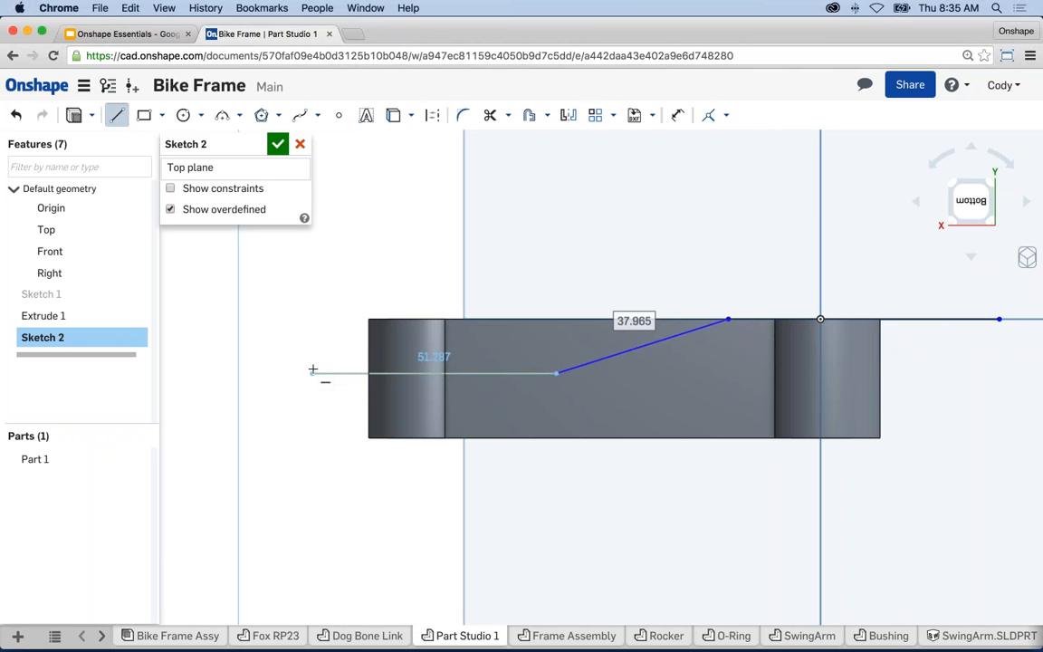
pyautogui.click(313, 371)
pyautogui.press('Escape')
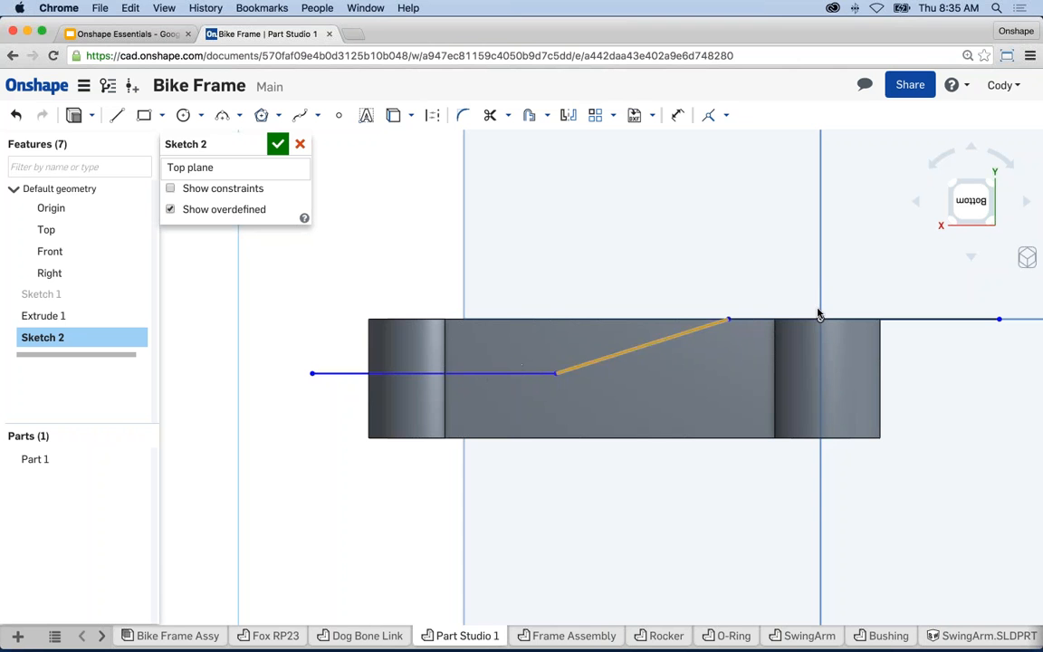
pyautogui.press('u')
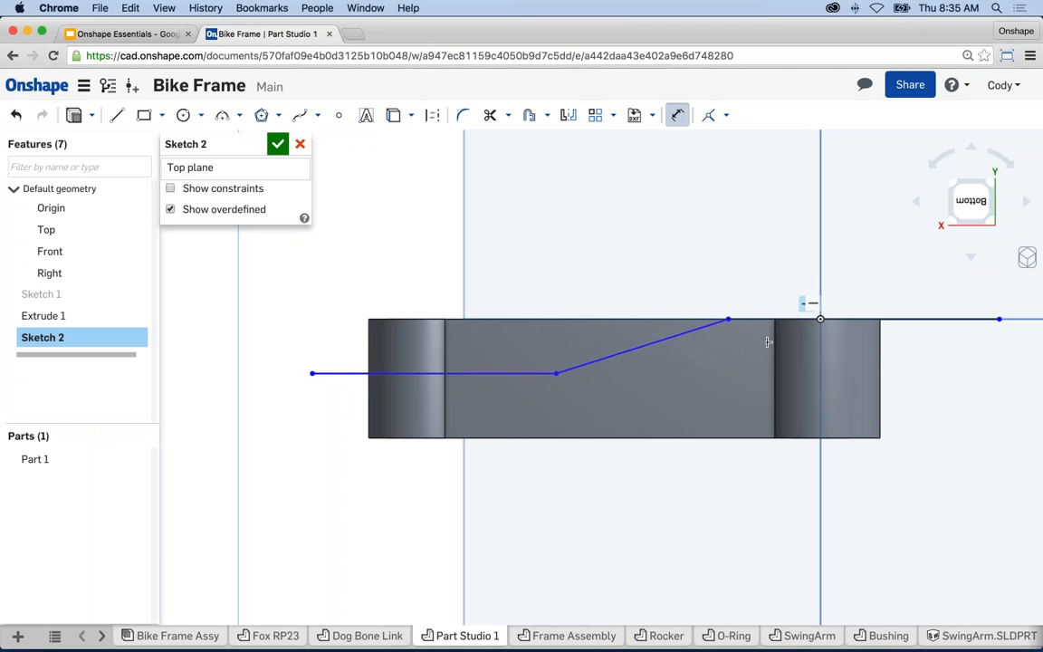
# - Dimension the angle between the diagonal and top horizontal segment to 170°
pyautogui.click(692, 332)
pyautogui.click(760, 319)
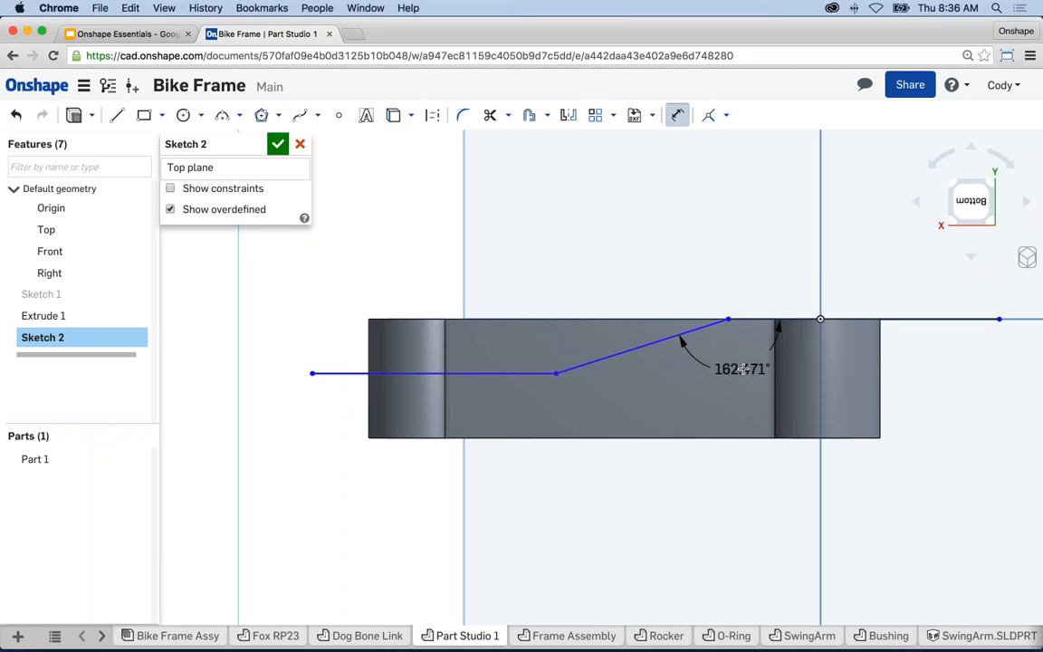
pyautogui.click(742, 368)
pyautogui.write('170')
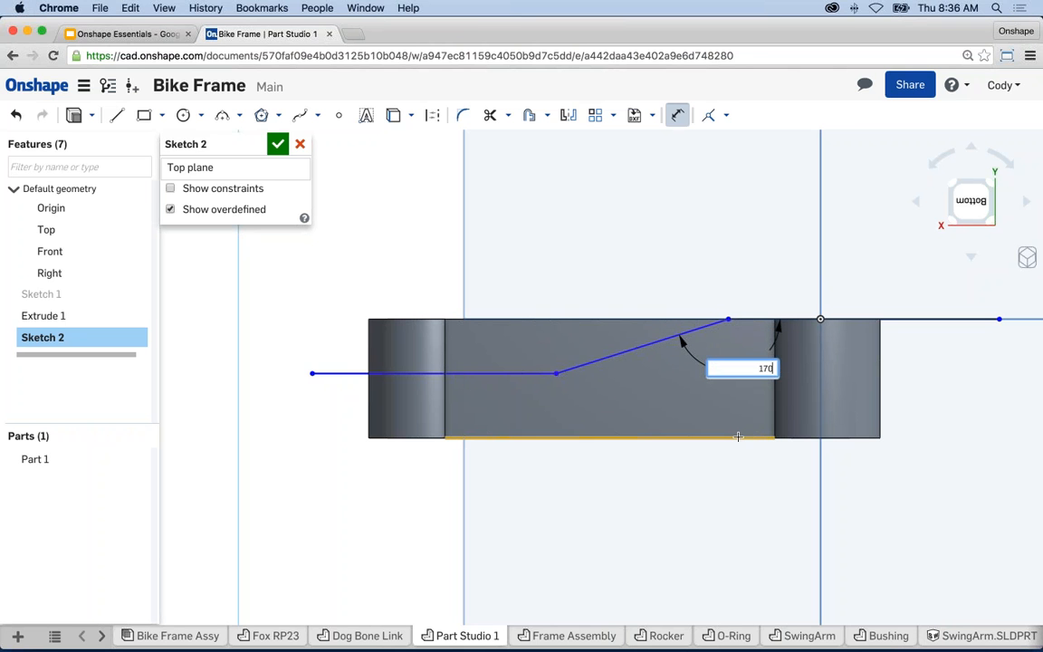
pyautogui.press('Return')
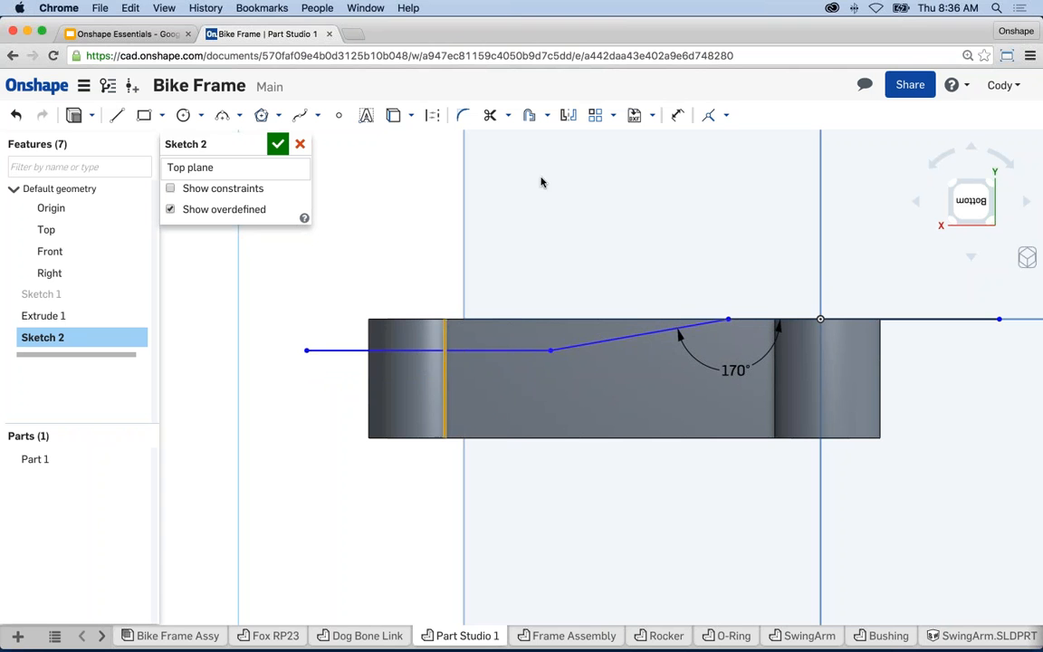
# - Dimension the lower line 9 mm below the top edge and the diagonal's endpoint 20 mm horizontally
pyautogui.click(398, 321)
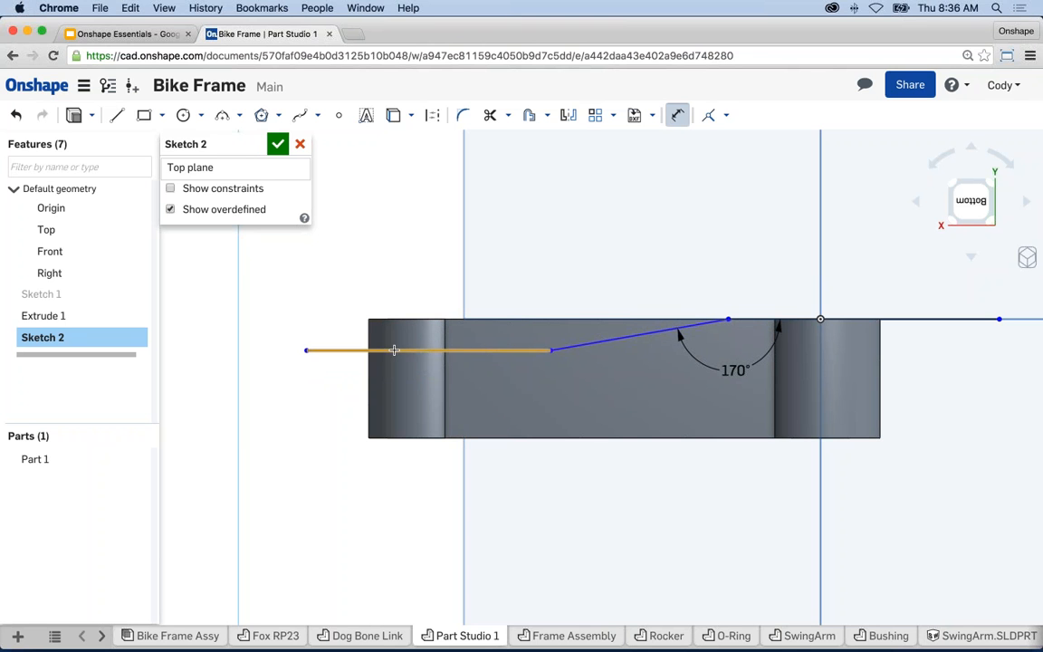
pyautogui.click(381, 349)
pyautogui.click(262, 276)
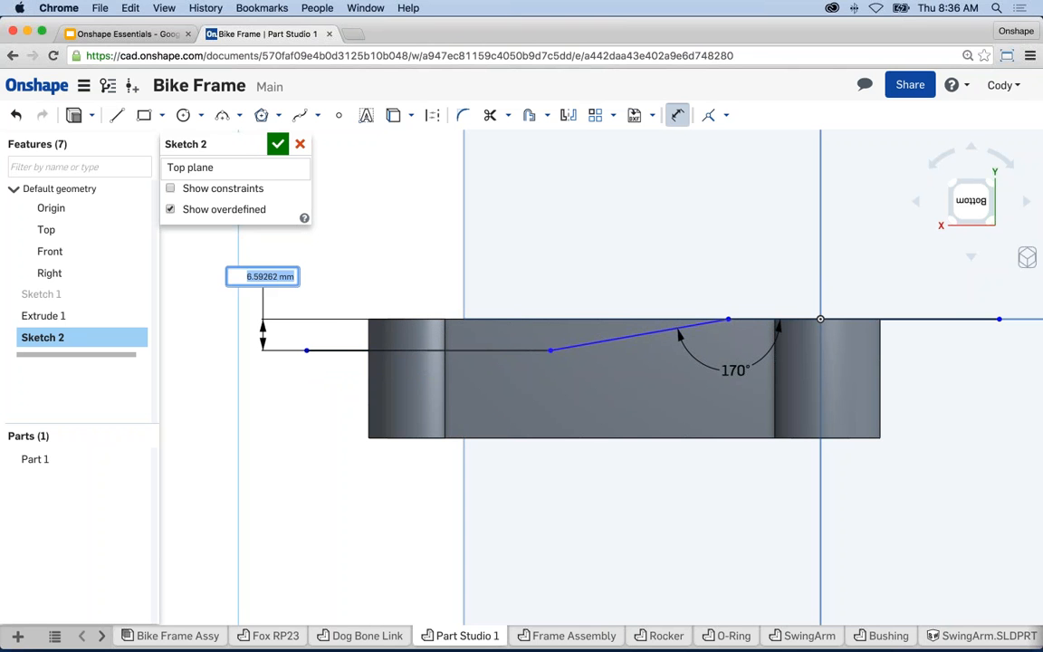
pyautogui.write('9')
pyautogui.press('Return')
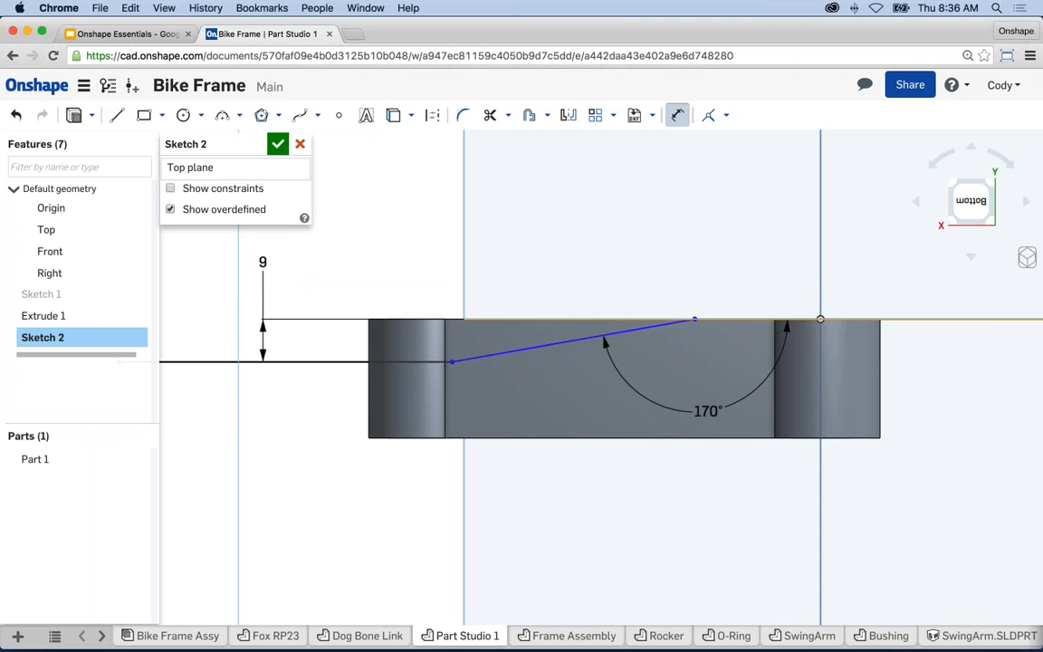
pyautogui.click(819, 285)
pyautogui.click(760, 254)
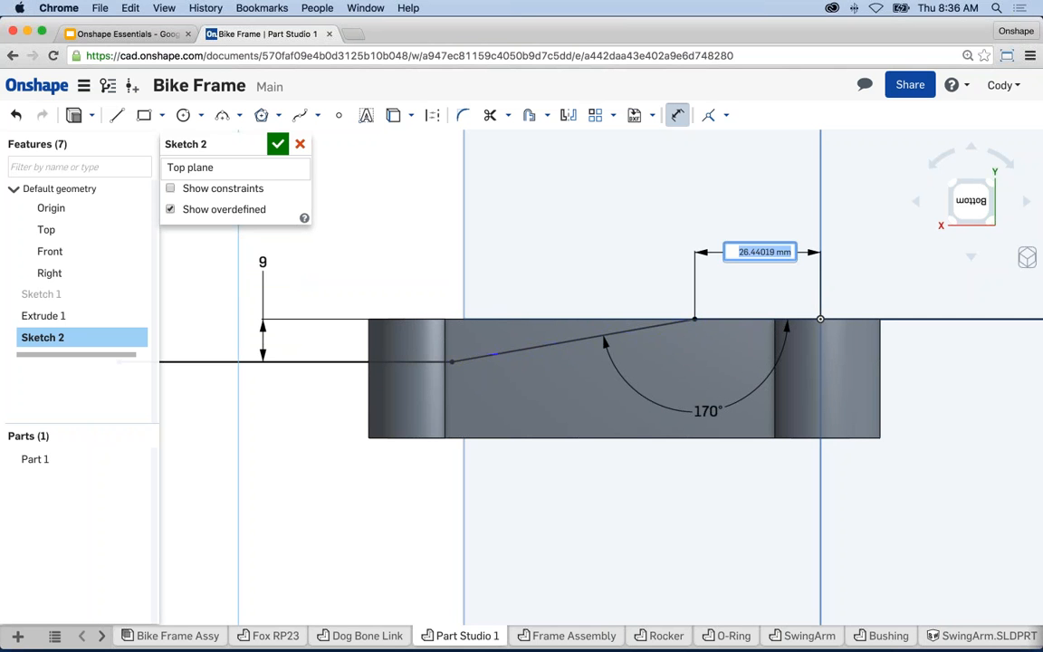
pyautogui.write('20')
pyautogui.press('Return')
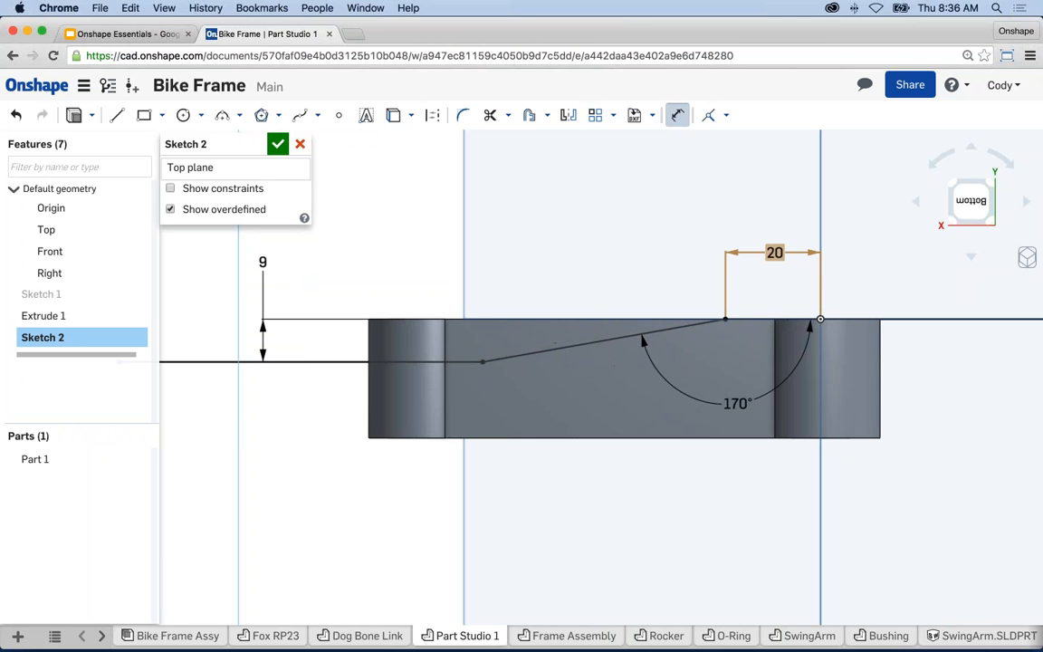
# - Shorten the lower and top horizontal lines by dragging their outer ends inward
pyautogui.press('Escape')
pyautogui.scroll(-3, 779, 284)
pyautogui.moveTo(337, 336); pyautogui.dragTo(477, 336)
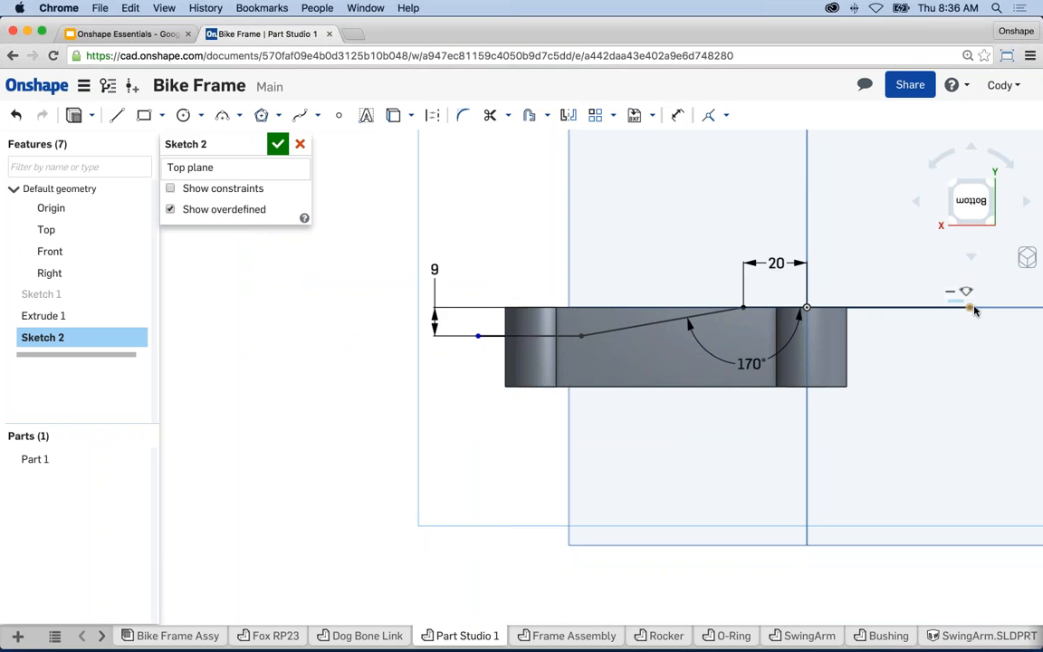
pyautogui.moveTo(970, 308); pyautogui.dragTo(877, 307)
pyautogui.scroll(3, 686, 323)
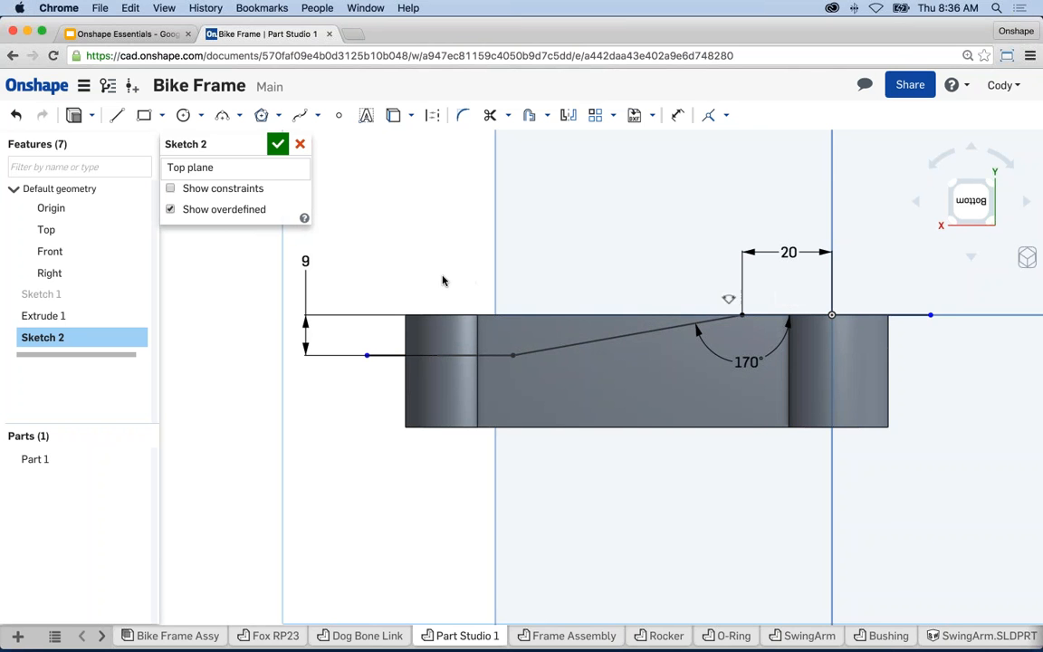
# - Offset the whole connected polyline to a copy about 9.366 below the original
pyautogui.click(529, 118)
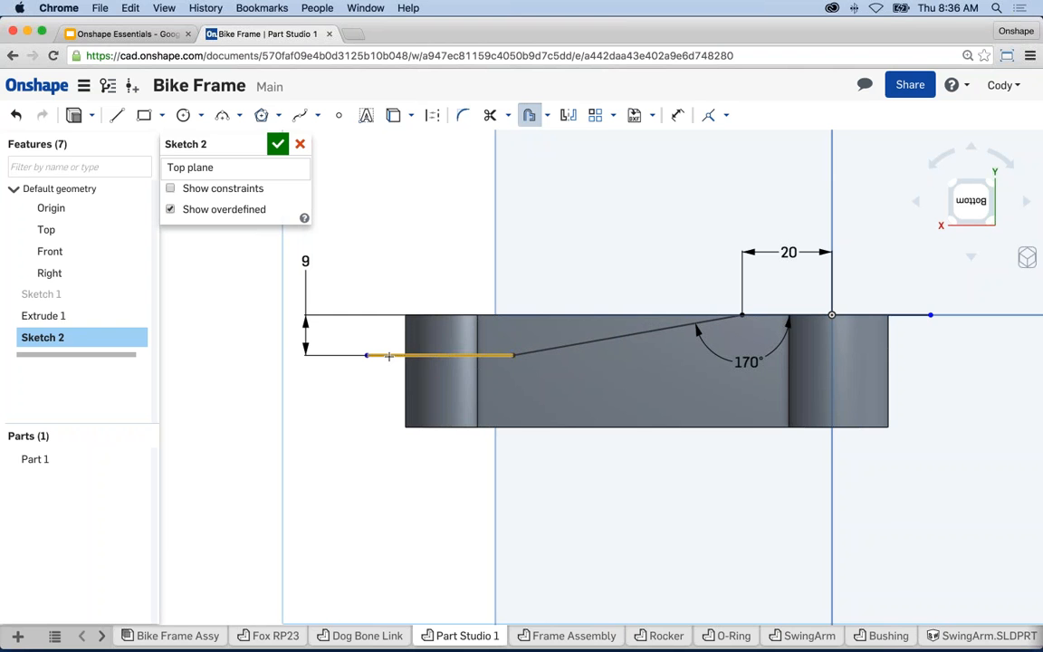
pyautogui.click(390, 356)
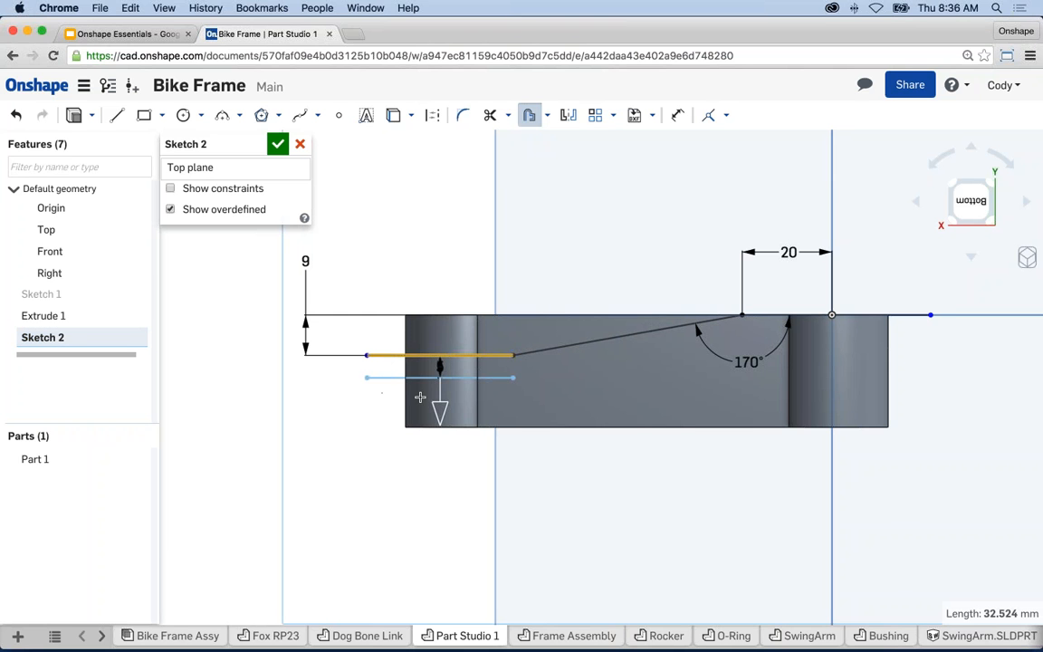
pyautogui.moveTo(438, 406)
pyautogui.mouseDown()
pyautogui.moveTo(438, 441)
pyautogui.moveTo(439, 416)
pyautogui.mouseUp()
pyautogui.press('Escape')
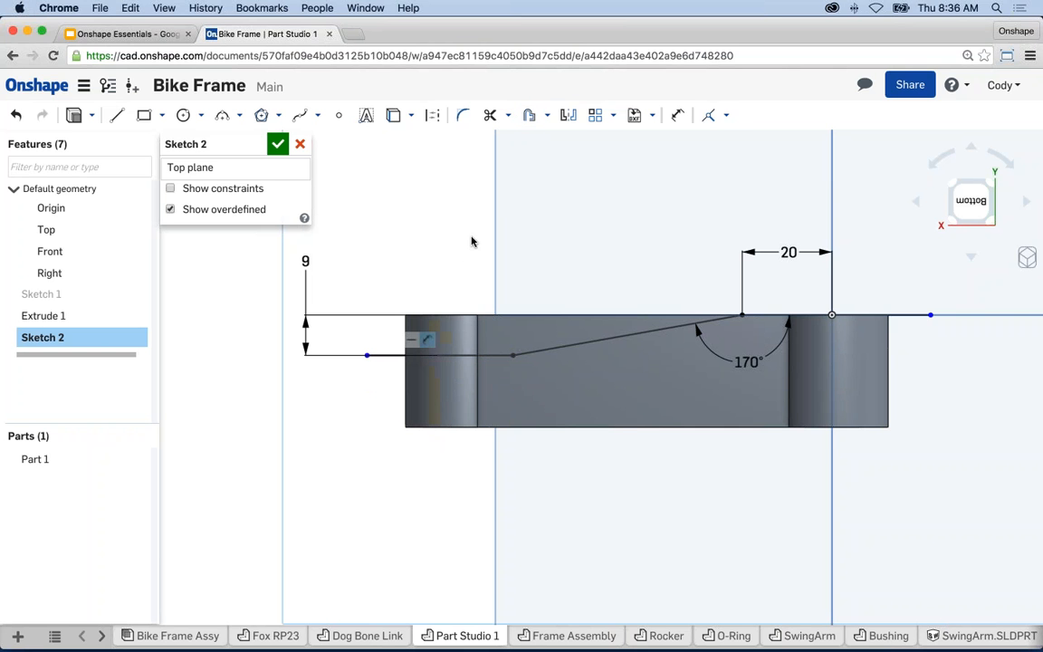
pyautogui.click(529, 115)
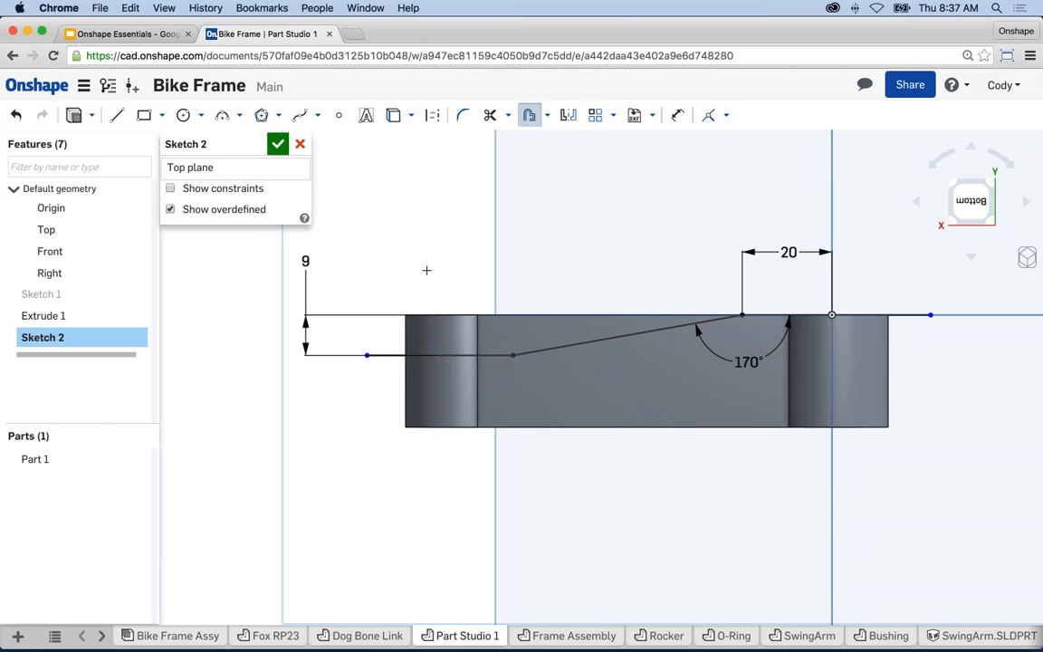
pyautogui.click(386, 354)
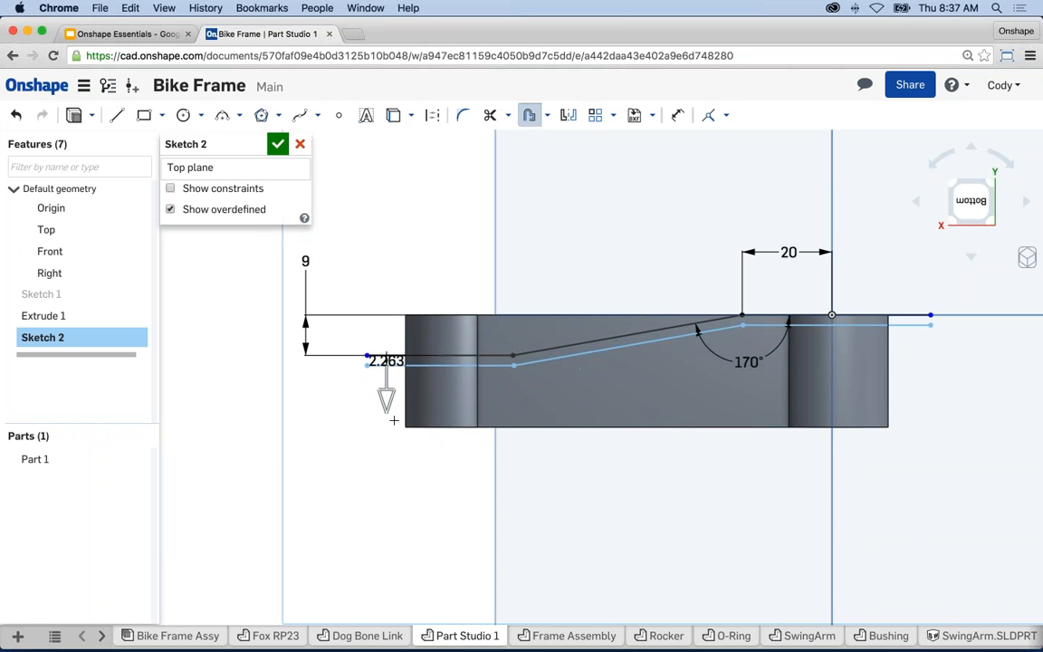
pyautogui.moveTo(393, 420); pyautogui.dragTo(392, 397)
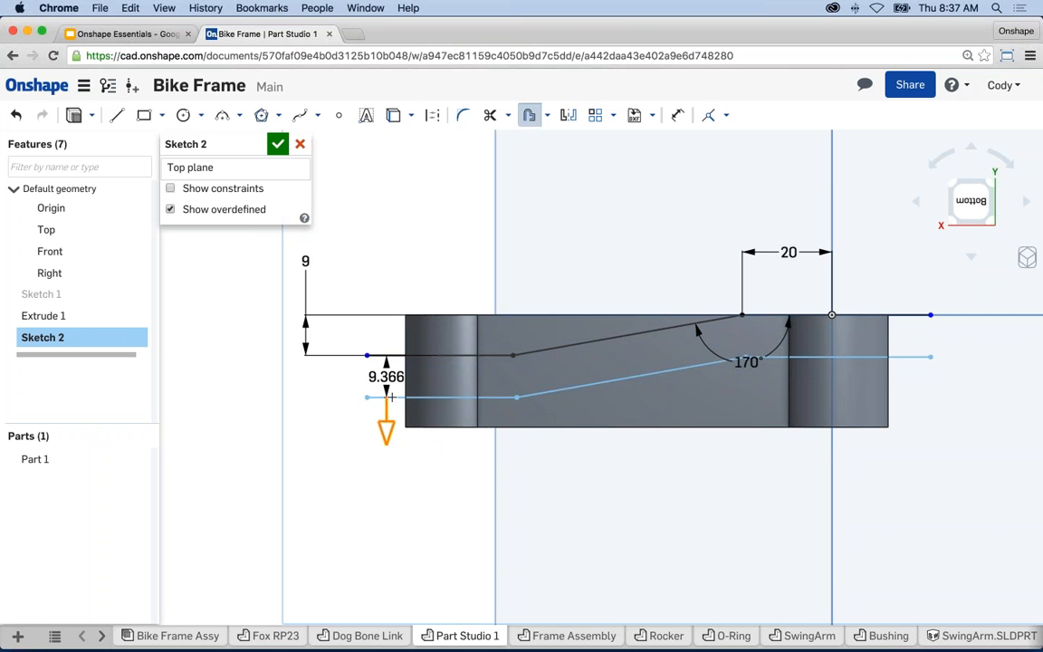
# - Fix the gap between the original and offset polylines at 8 mm
pyautogui.click(331, 396)
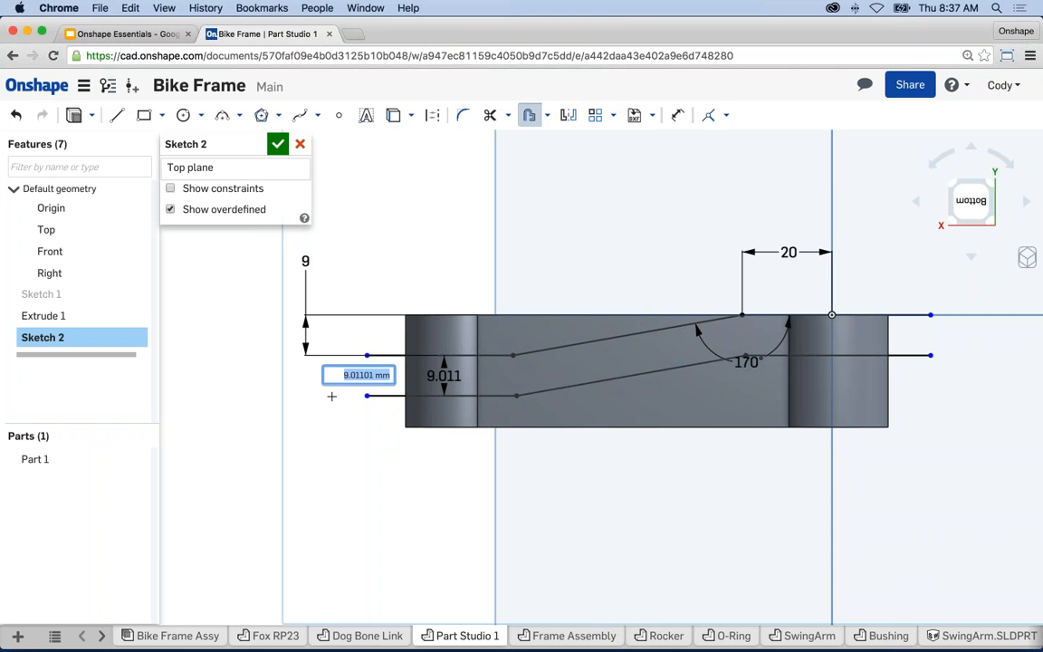
pyautogui.write('8')
pyautogui.press('Return')
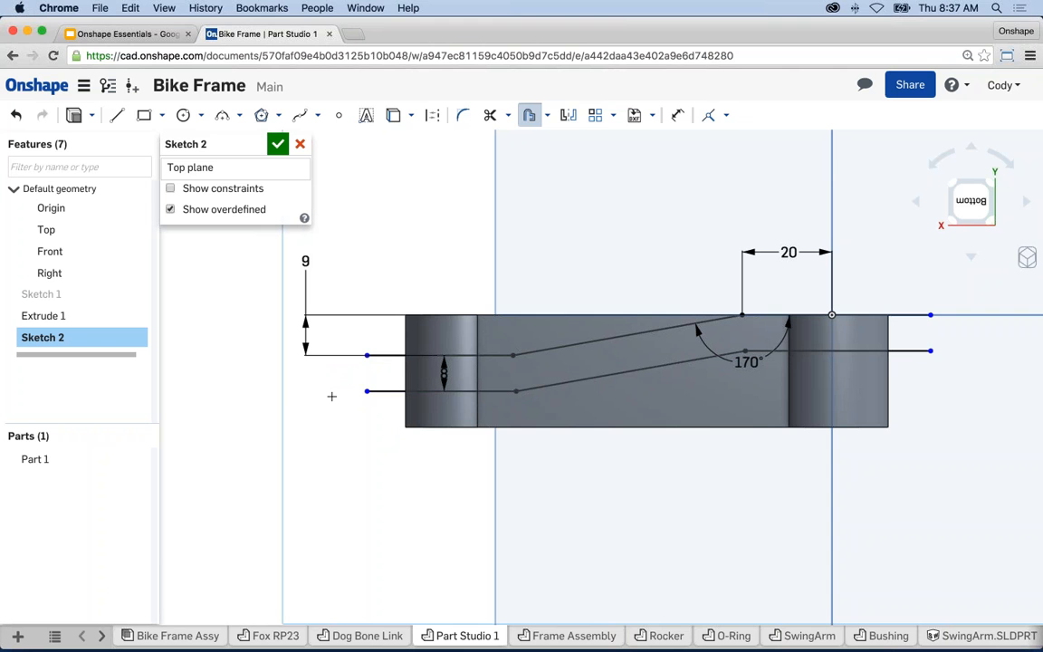
# - Close the band's left and right ends with short vertical lines joining the polylines
pyautogui.press('l')
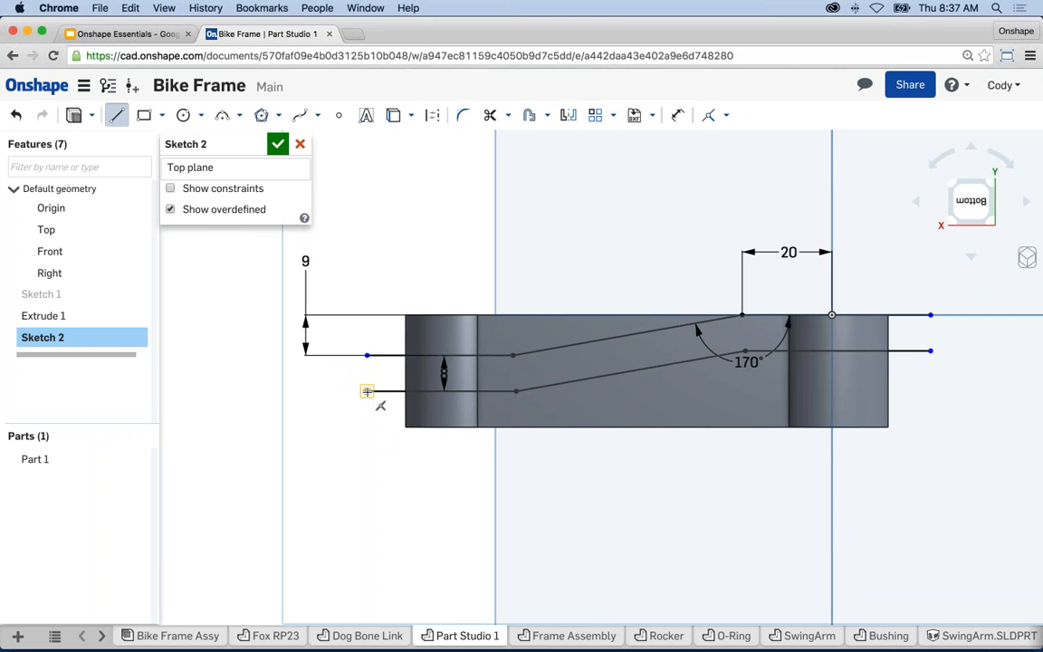
pyautogui.click(367, 355)
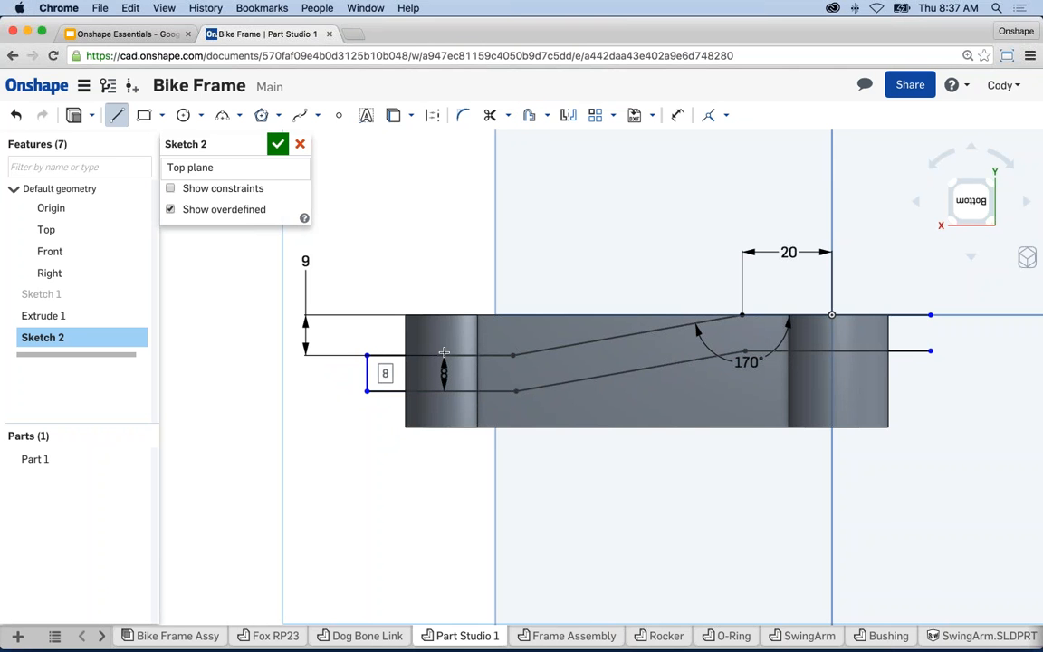
pyautogui.press('Escape')
pyautogui.press('l')
pyautogui.click(930, 350)
pyautogui.click(930, 314)
pyautogui.press('Escape')
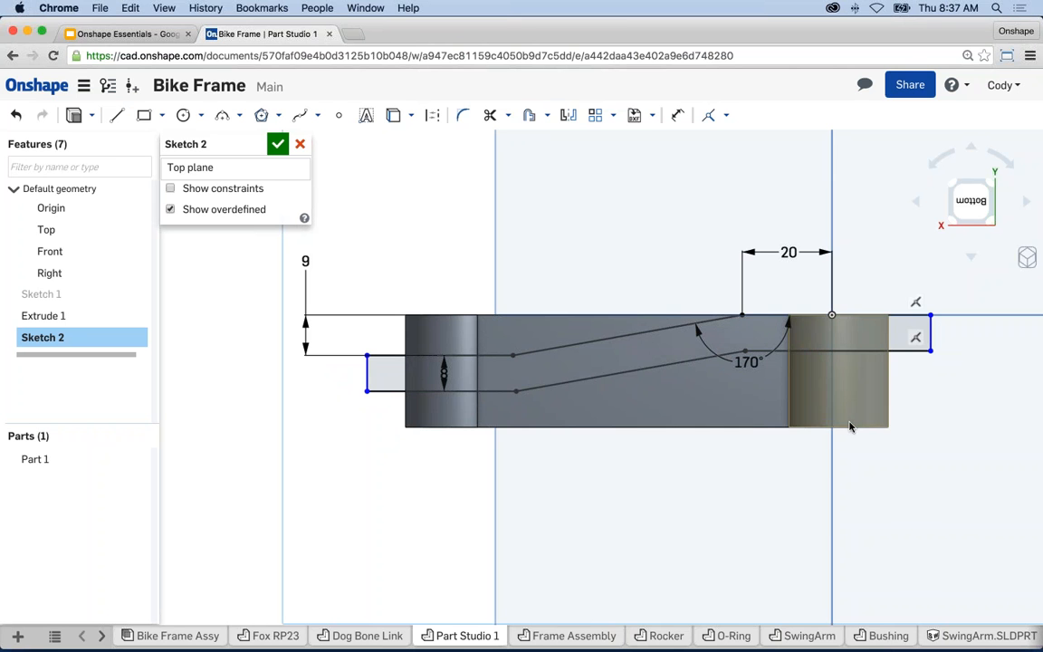
pyautogui.scroll(2, 675, 384)
pyautogui.moveTo(718, 418); pyautogui.dragTo(711, 429, button='middle')
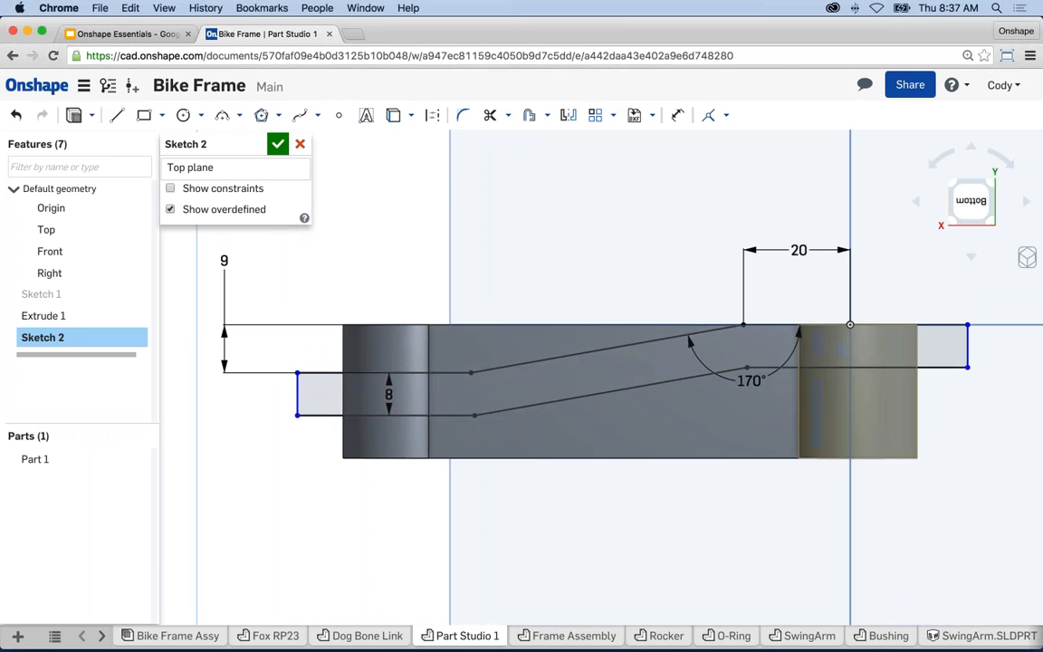
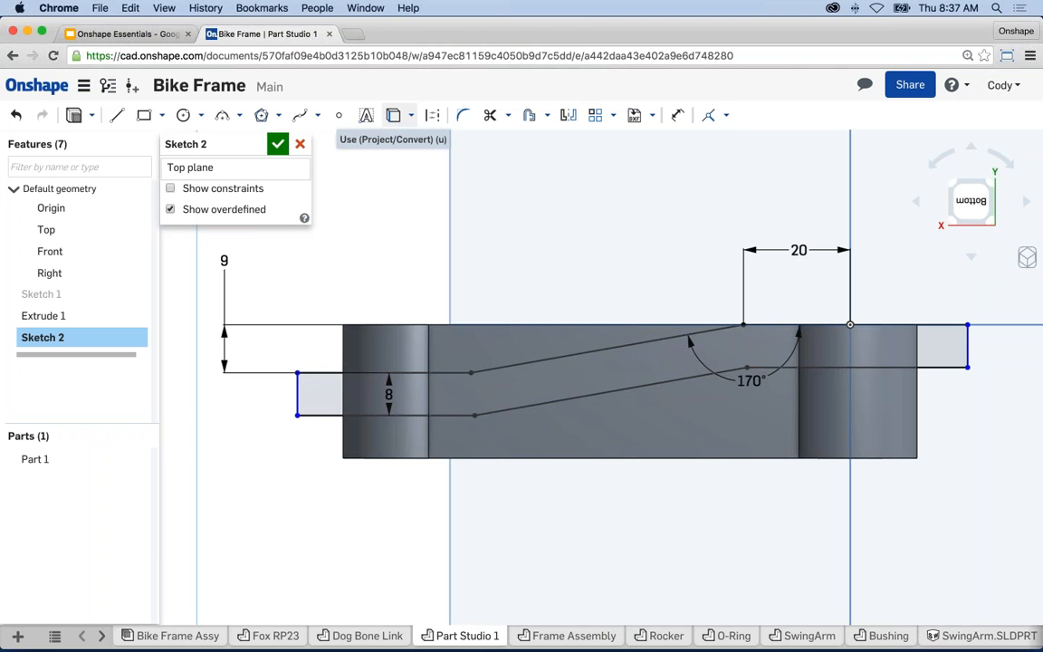
# - Project the part's left end edge into Sketch 2 and pair it with the short left sketch line
pyautogui.click(393, 117)
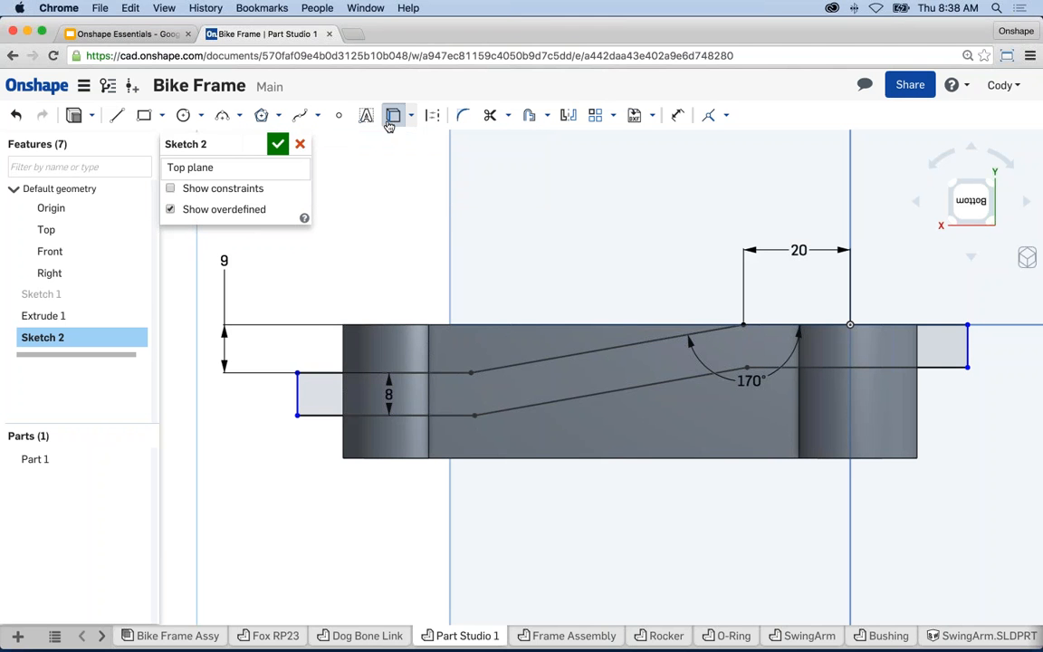
pyautogui.click(341, 340)
pyautogui.press('Escape')
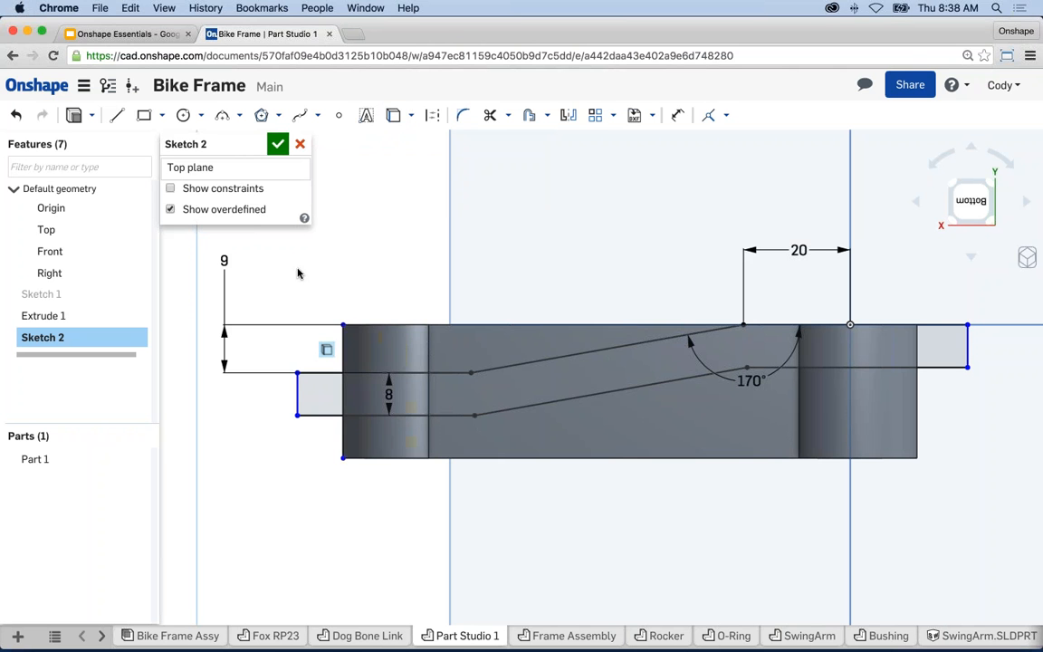
pyautogui.click(342, 363)
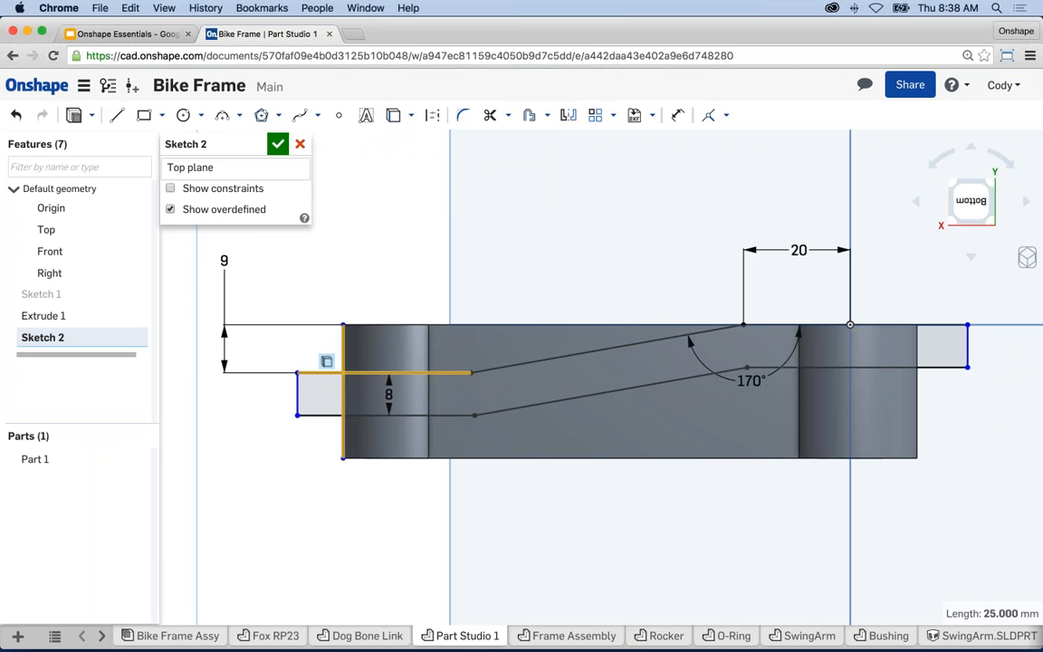
pyautogui.click(298, 391)
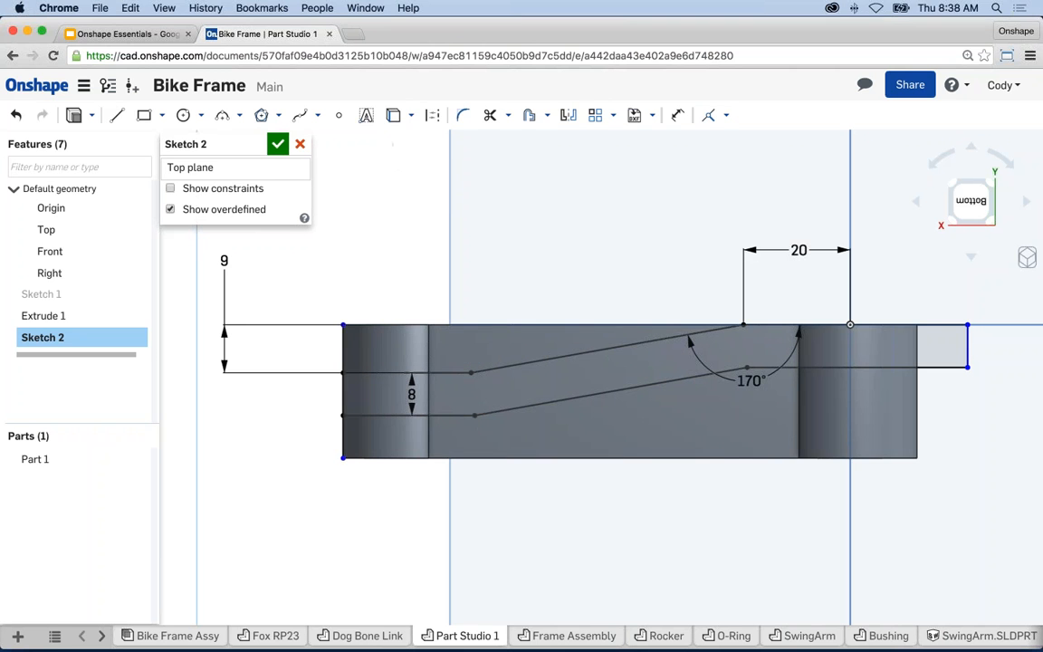
# - Project the right end edge and pair it with the right end sketch line
pyautogui.click(394, 118)
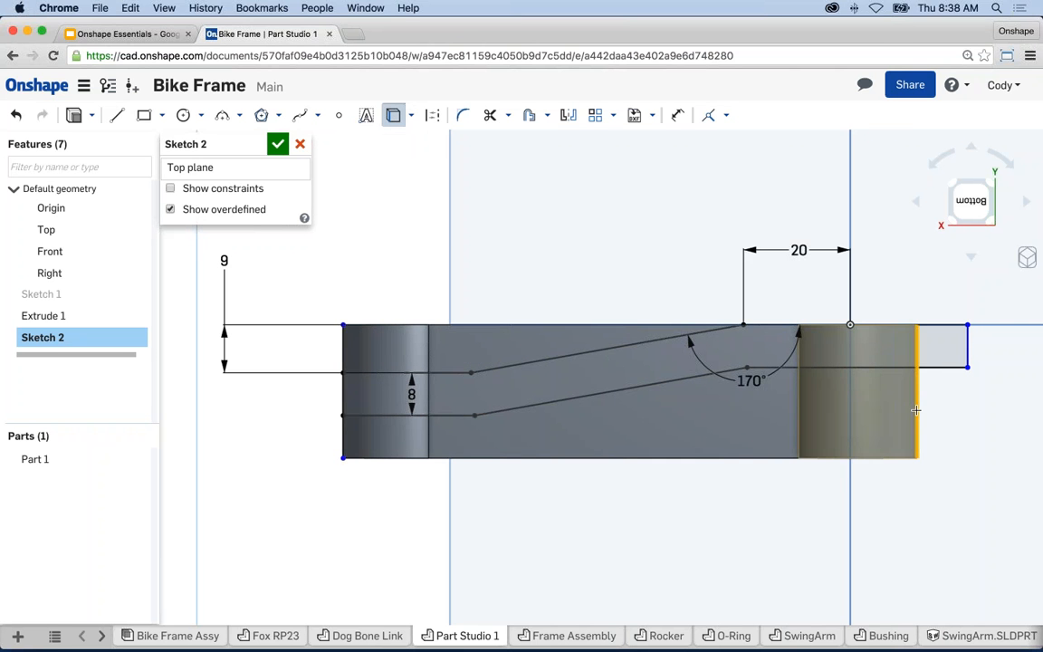
pyautogui.click(965, 353)
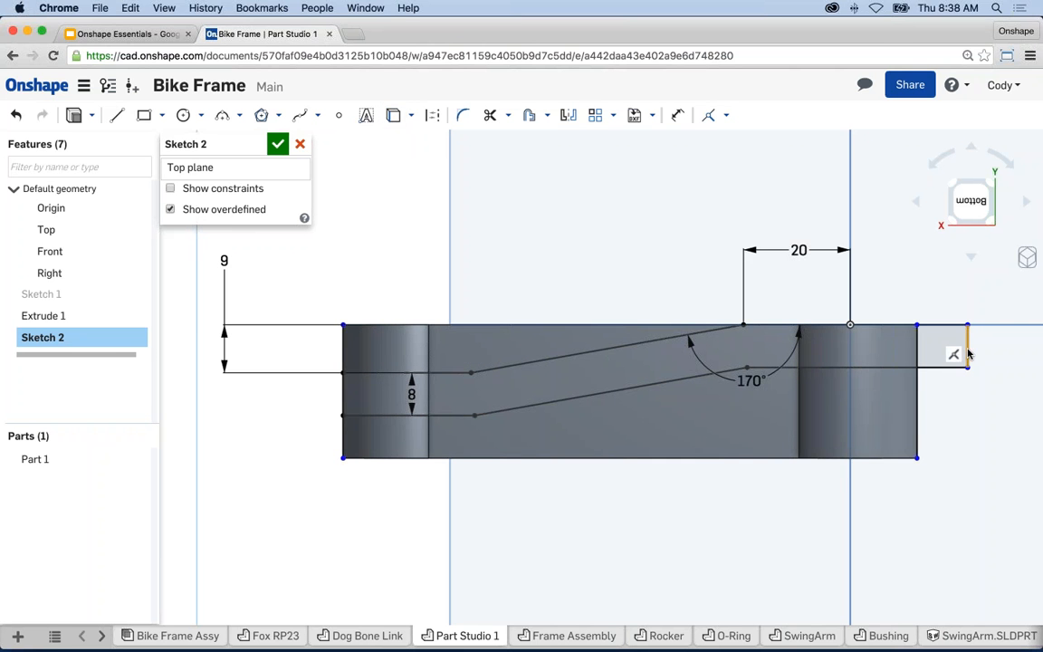
pyautogui.click(917, 395)
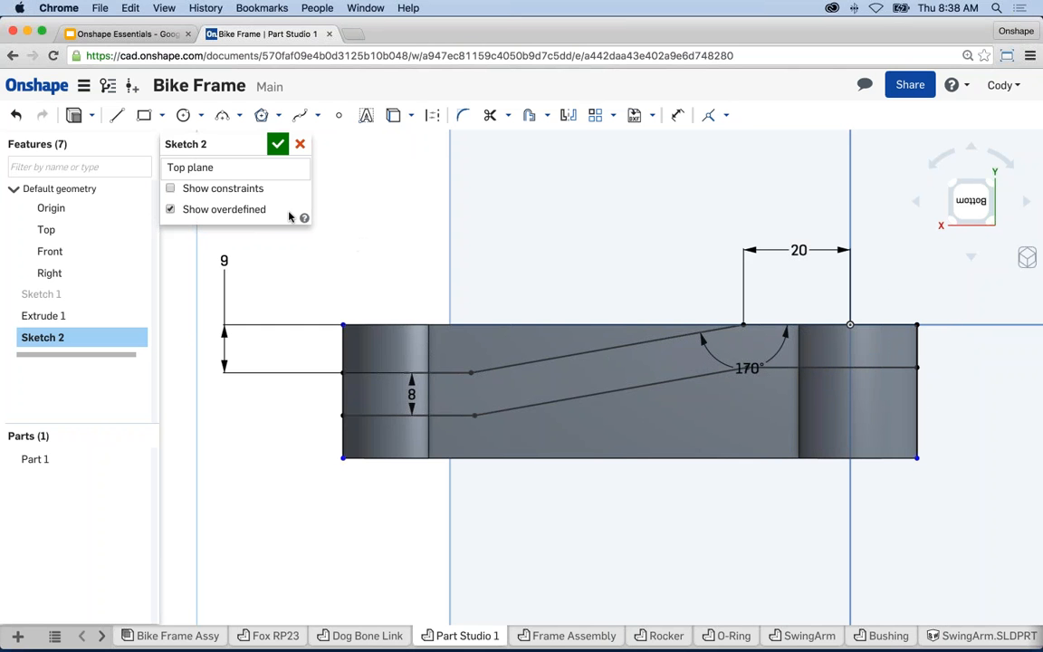
# - Create Extrude 2 from Sketch 2: Symmetric, 25 mm, Intersect with Part 1
pyautogui.click(80, 120)
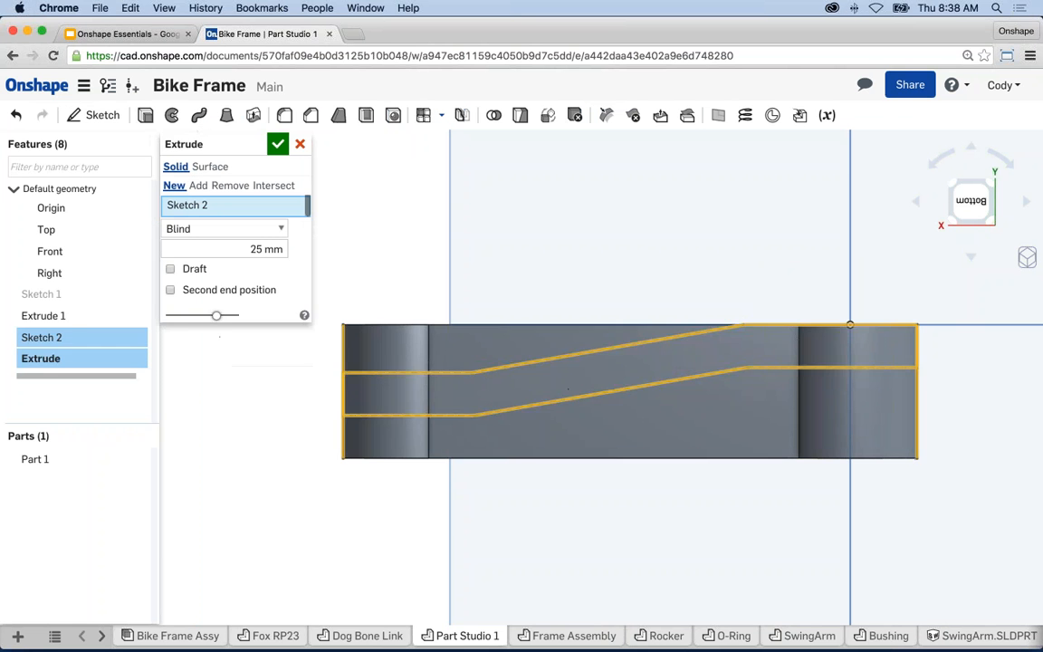
pyautogui.moveTo(345, 562)
pyautogui.mouseDown(button='right')
pyautogui.moveTo(345, 475)
pyautogui.moveTo(319, 493)
pyautogui.moveTo(286, 442)
pyautogui.mouseUp(button='right')
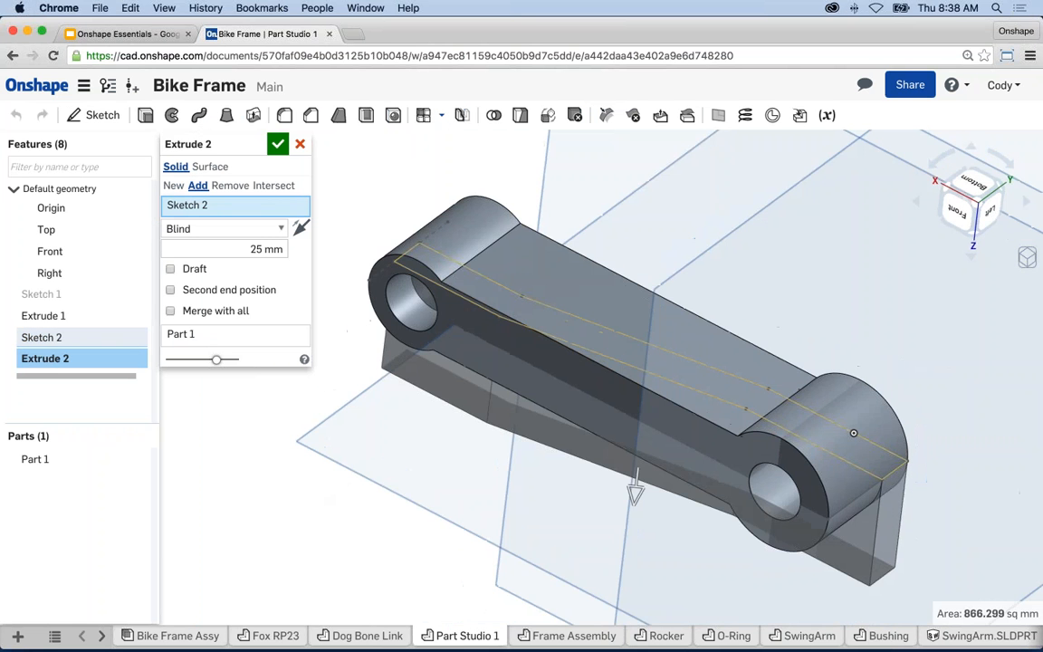
pyautogui.click(267, 231)
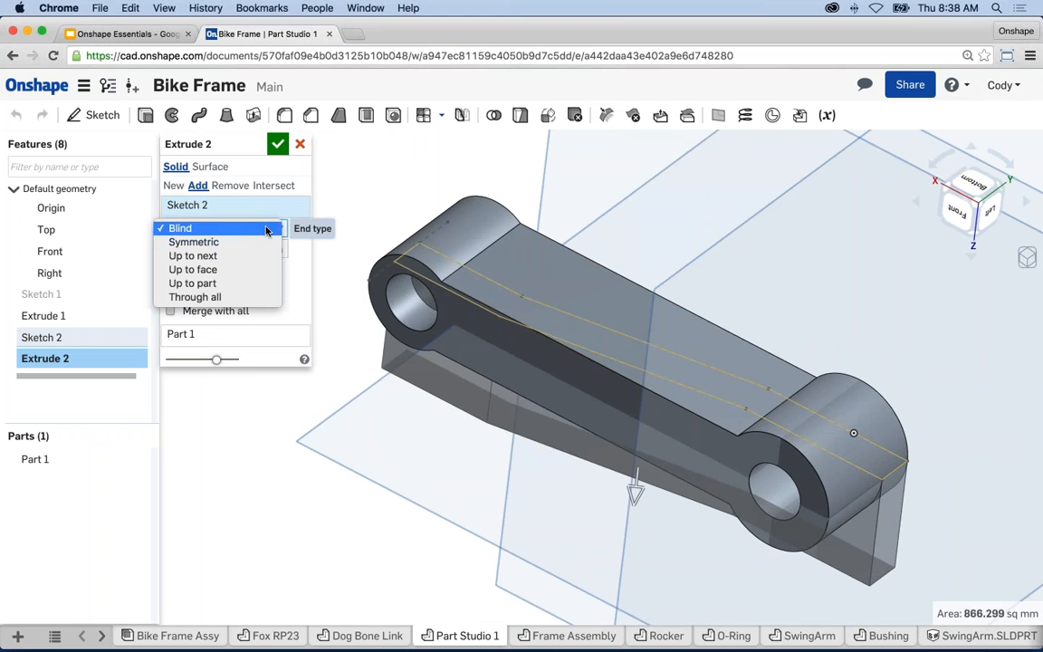
pyautogui.click(220, 243)
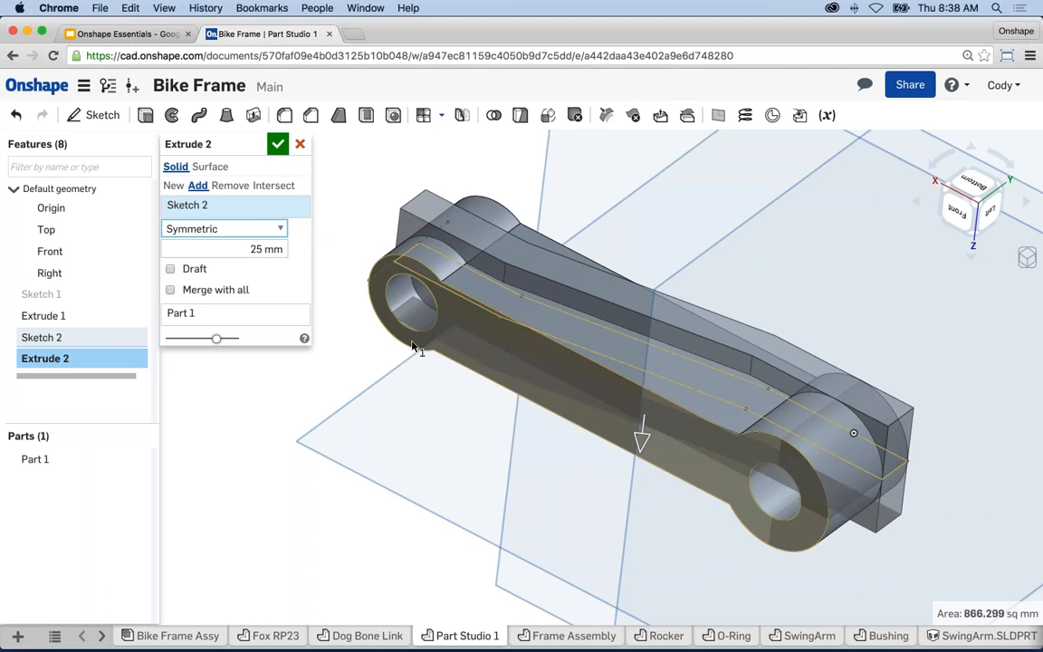
pyautogui.moveTo(362, 289)
pyautogui.mouseDown(button='right')
pyautogui.moveTo(466, 333)
pyautogui.moveTo(420, 364)
pyautogui.moveTo(380, 330)
pyautogui.mouseUp(button='right')
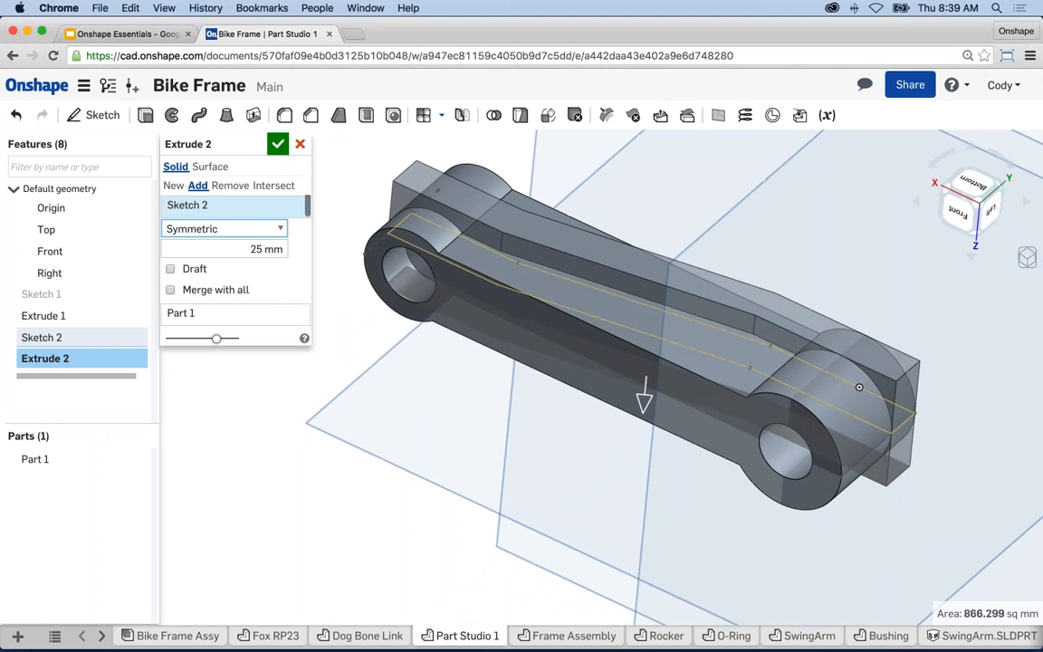
pyautogui.click(197, 190)
pyautogui.click(263, 188)
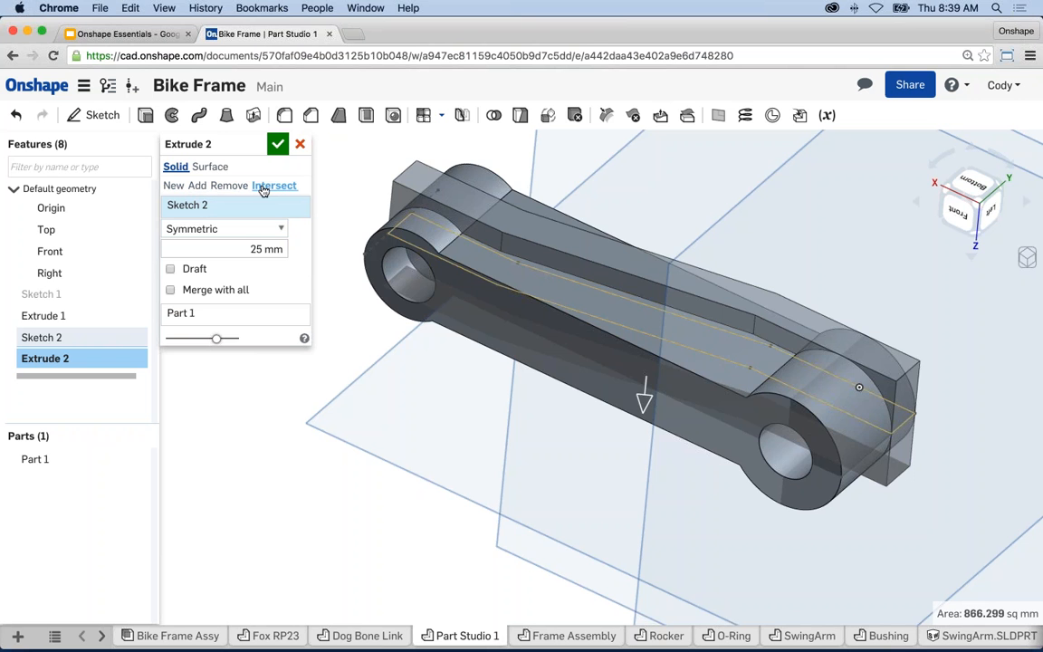
pyautogui.moveTo(567, 185); pyautogui.dragTo(355, 226, button='right')
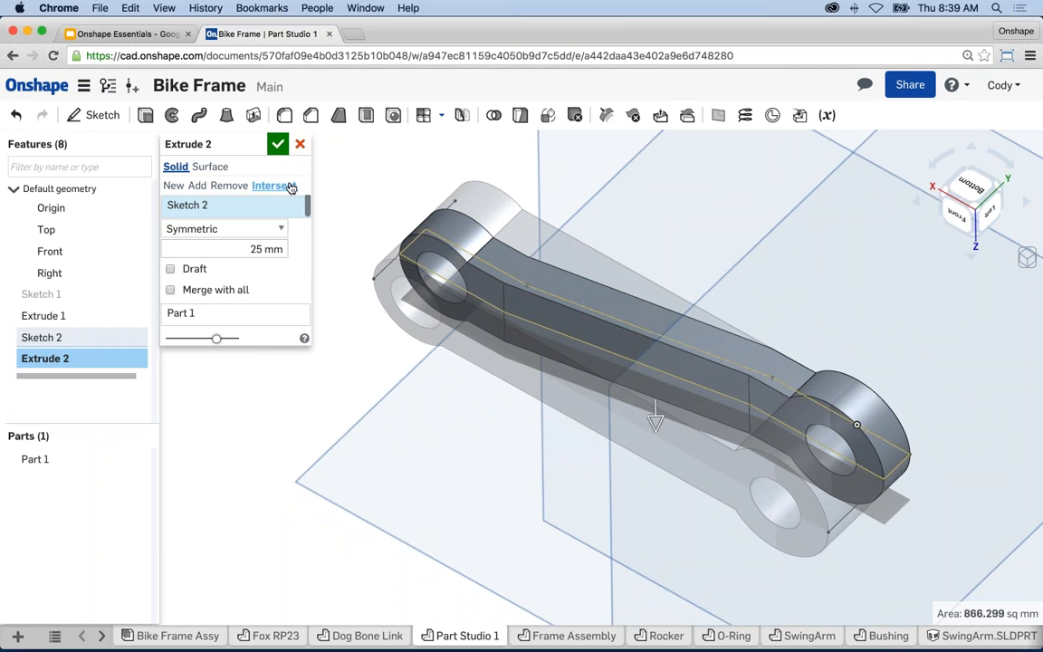
pyautogui.click(278, 147)
pyautogui.moveTo(354, 256)
pyautogui.mouseDown(button='right')
pyautogui.moveTo(354, 236)
pyautogui.moveTo(347, 262)
pyautogui.moveTo(335, 204)
pyautogui.moveTo(375, 221)
pyautogui.moveTo(310, 259)
pyautogui.moveTo(358, 237)
pyautogui.moveTo(340, 248)
pyautogui.moveTo(362, 242)
pyautogui.moveTo(308, 234)
pyautogui.moveTo(350, 270)
pyautogui.mouseUp(button='right')
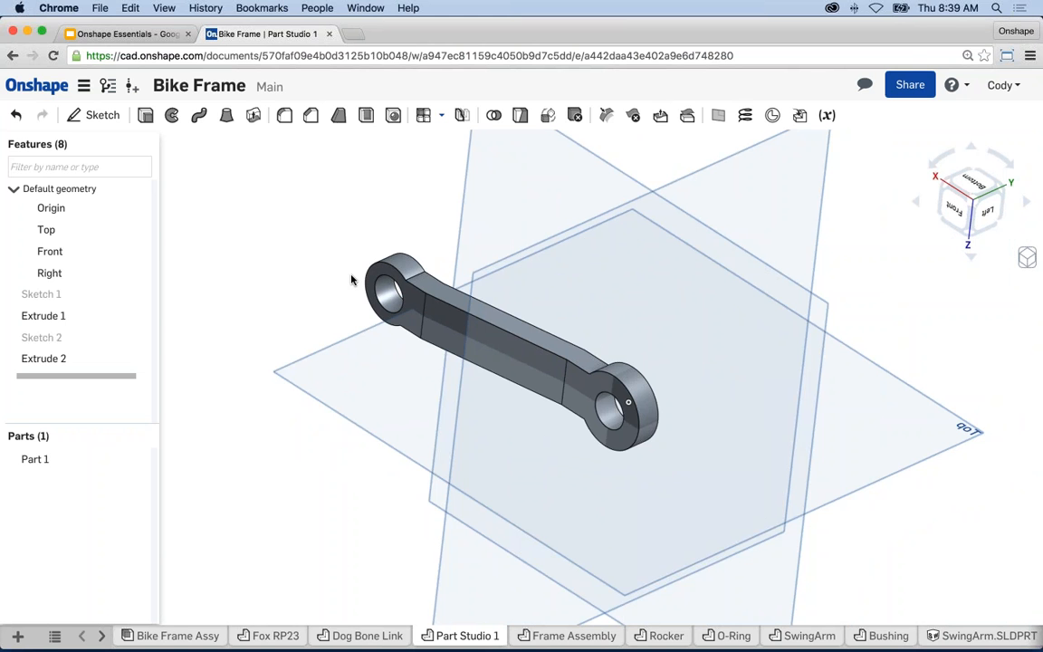
# - Hide the default planes with P and zoom in on the part
pyautogui.scroll(2, 444, 308)
pyautogui.press('p')
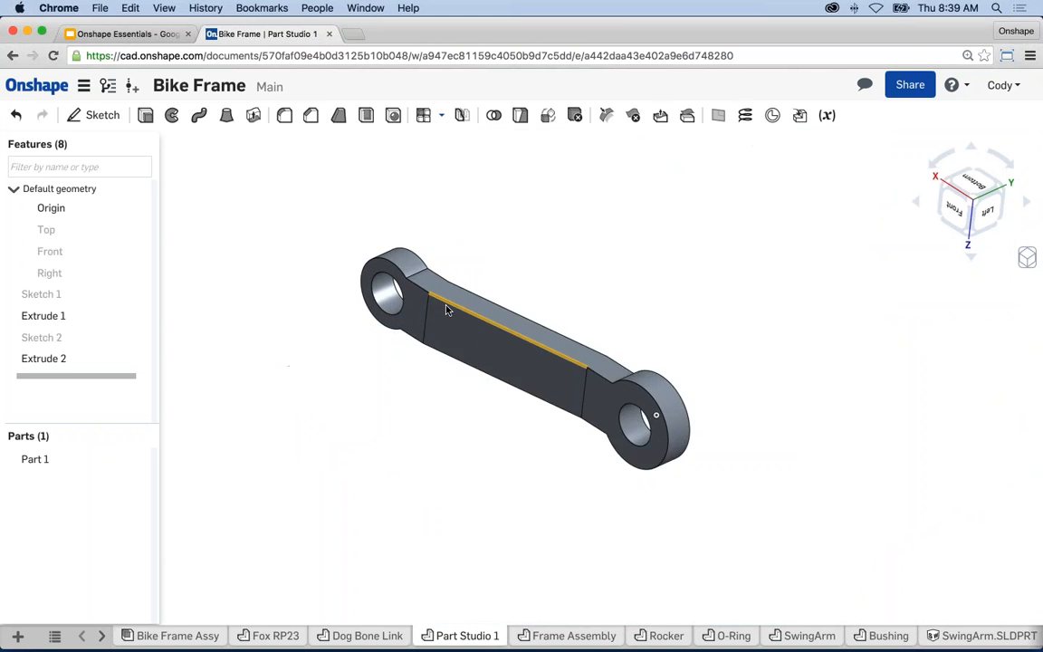
pyautogui.scroll(4, 447, 308)
pyautogui.moveTo(495, 372); pyautogui.dragTo(530, 382, button='middle')
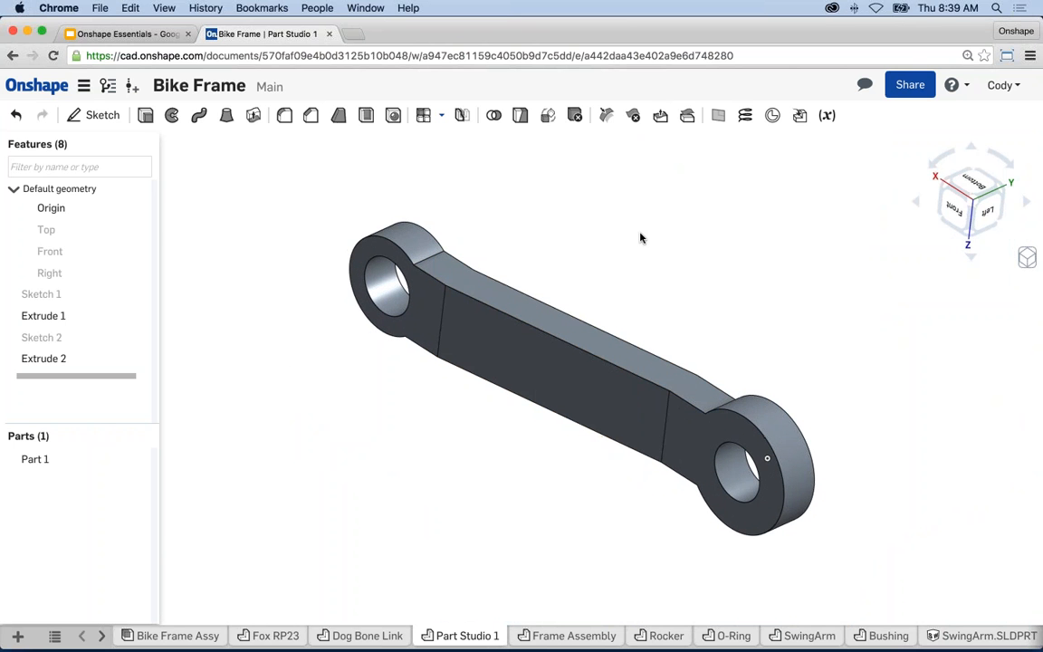
# - Add a 5 mm Fillet 1 to the four edges where the arm meets the end bosses
pyautogui.click(284, 118)
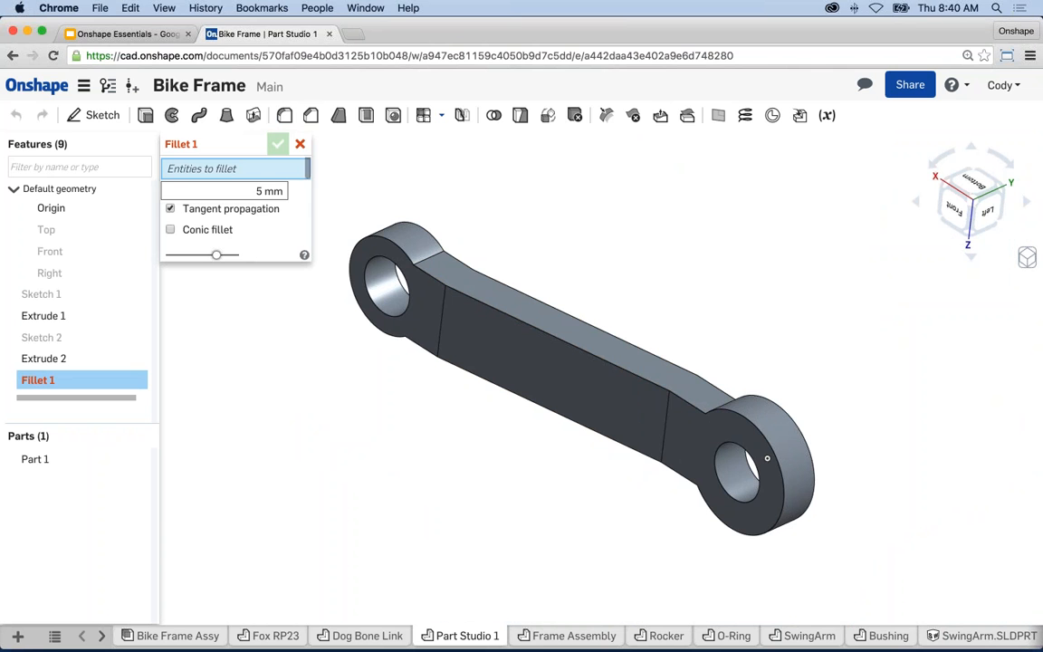
pyautogui.click(436, 257)
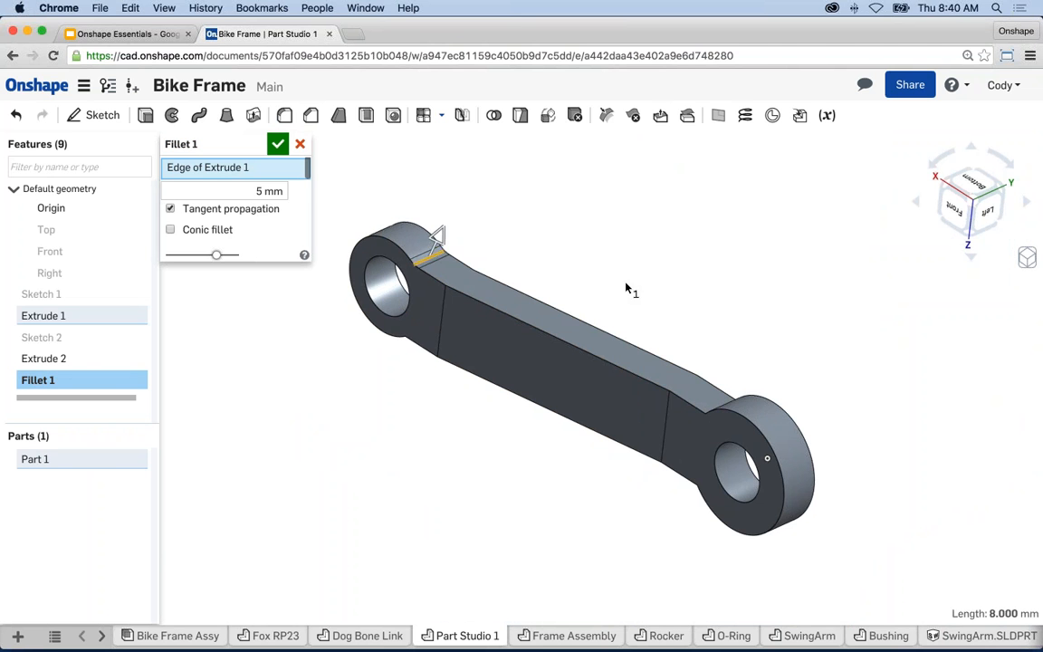
pyautogui.moveTo(623, 289); pyautogui.dragTo(682, 281, button='right')
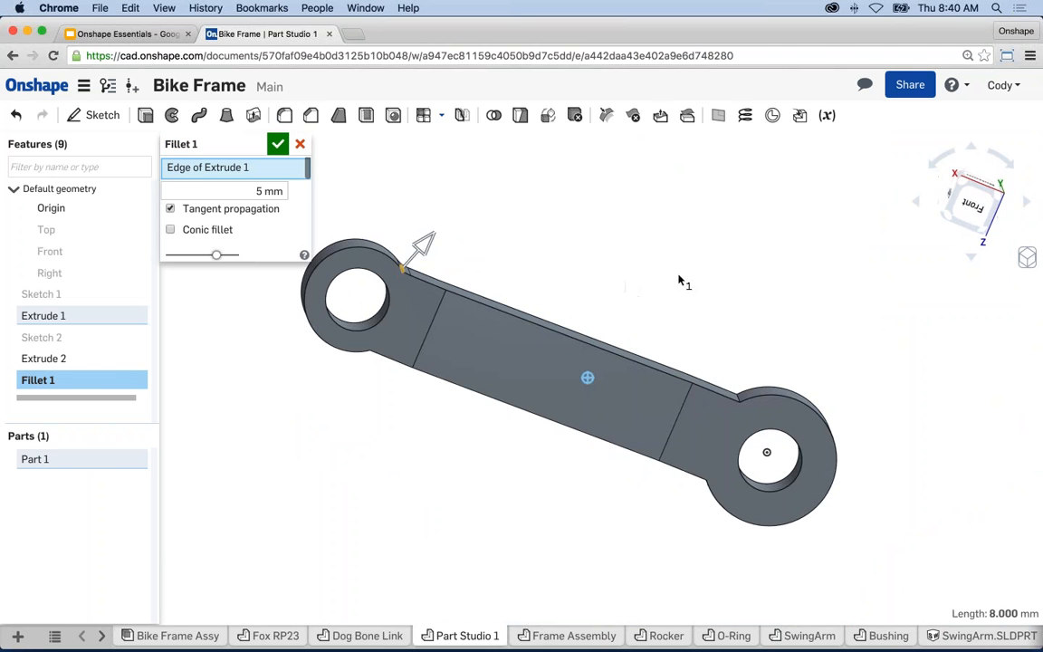
pyautogui.click(731, 393)
pyautogui.moveTo(732, 392); pyautogui.dragTo(684, 215, button='right')
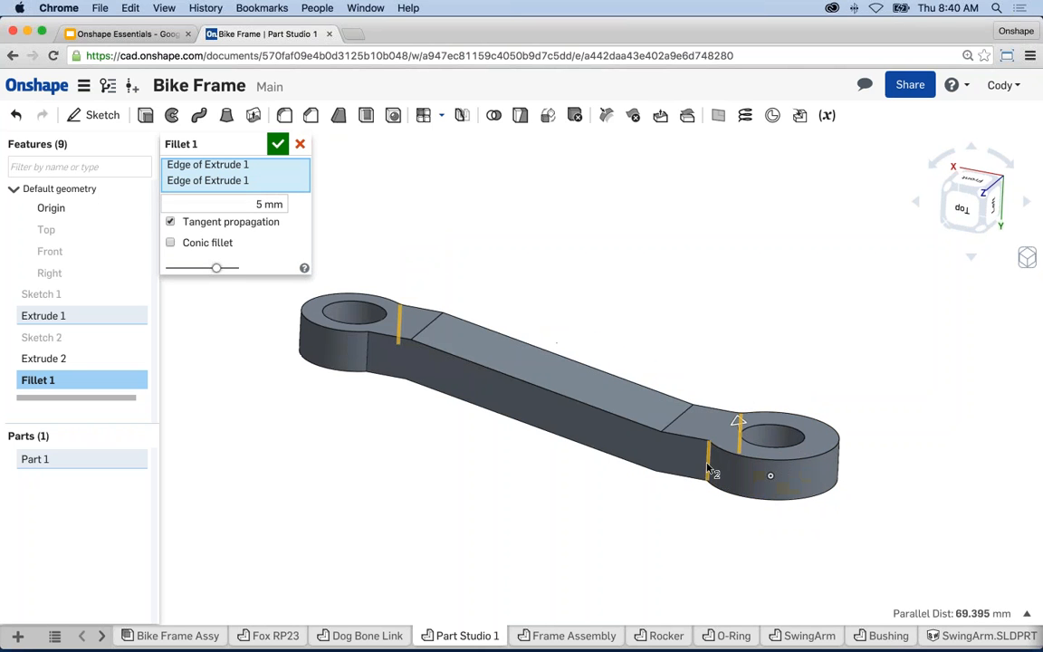
pyautogui.click(709, 465)
pyautogui.click(368, 360)
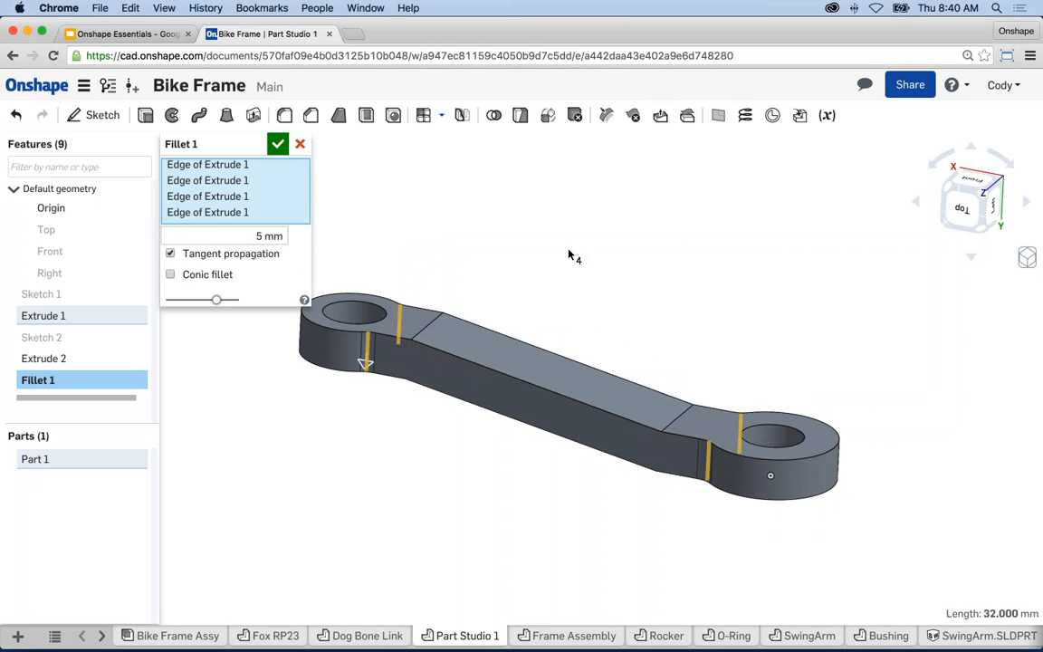
pyautogui.moveTo(573, 254); pyautogui.dragTo(586, 276, button='right')
pyautogui.click(278, 144)
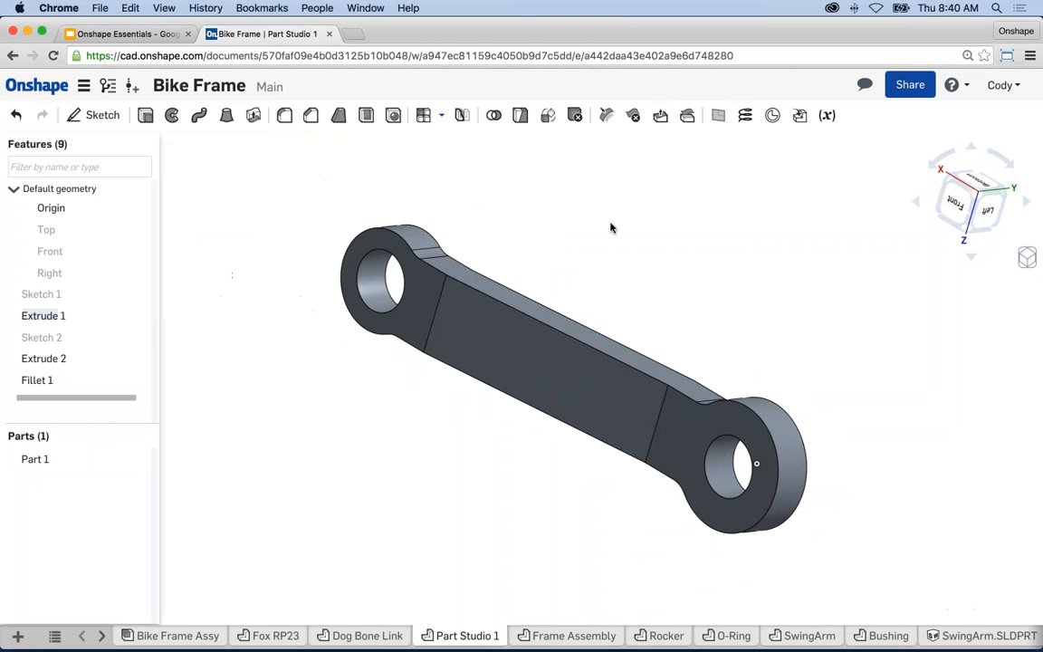
pyautogui.moveTo(695, 291); pyautogui.dragTo(704, 270, button='middle')
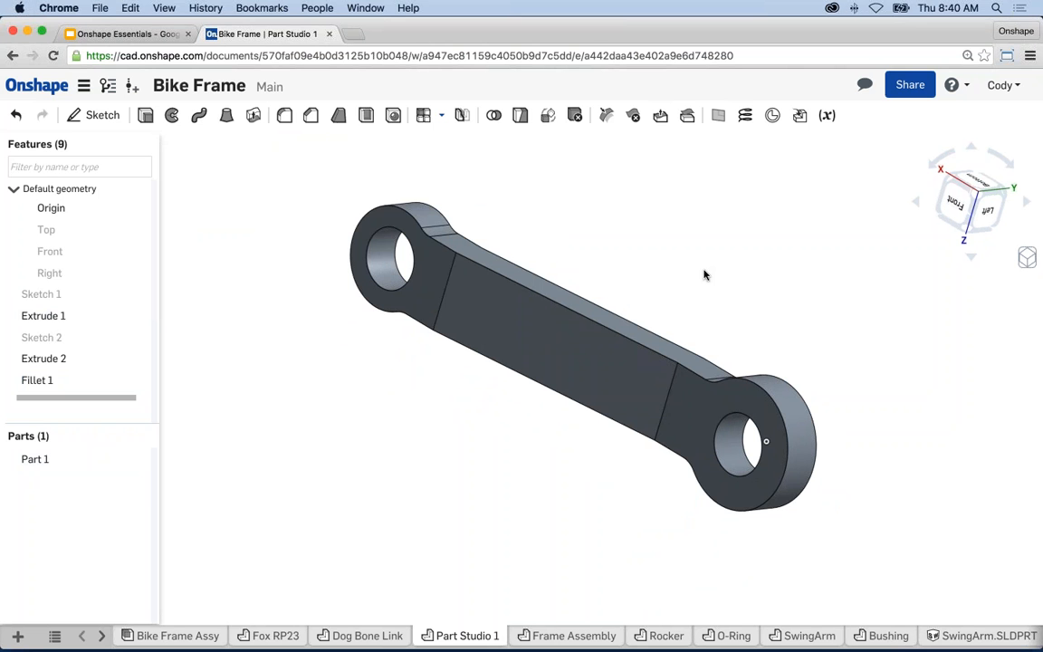
pyautogui.moveTo(690, 273); pyautogui.dragTo(691, 271, button='middle')
pyautogui.scroll(3, 674, 296)
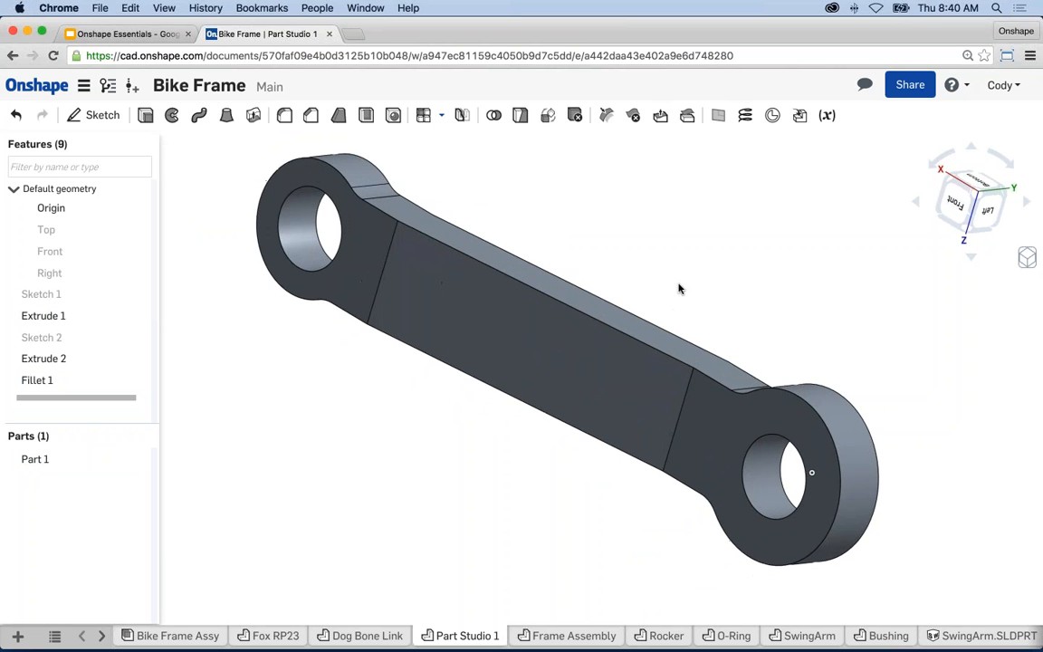
# - Share the document with the collaborator's e-mail at Can edit & share, then close the dialog
pyautogui.click(908, 86)
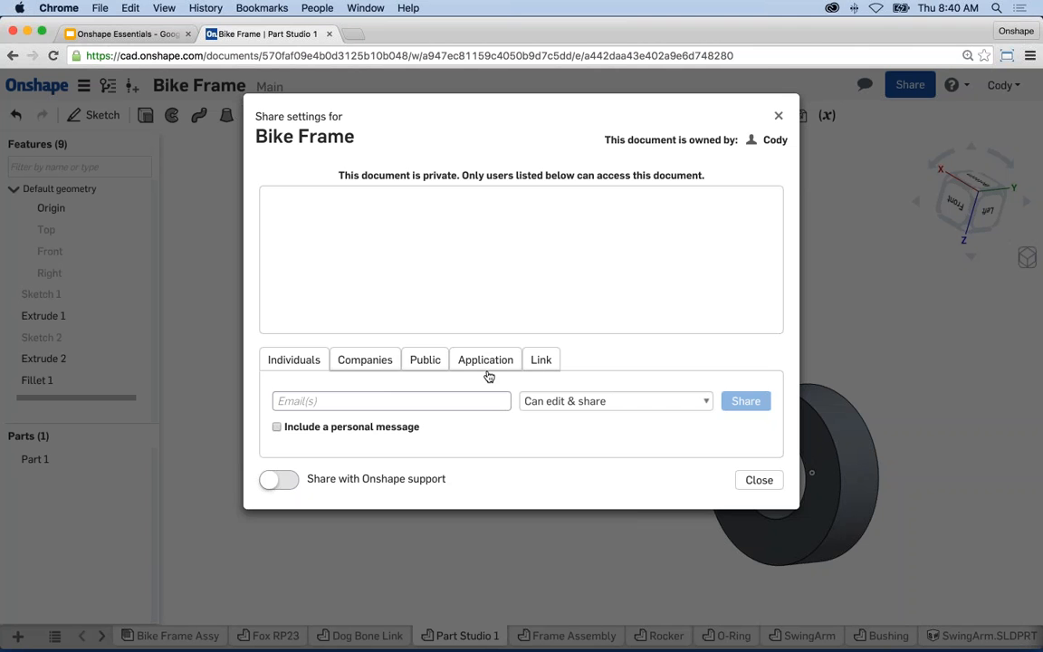
pyautogui.click(365, 404)
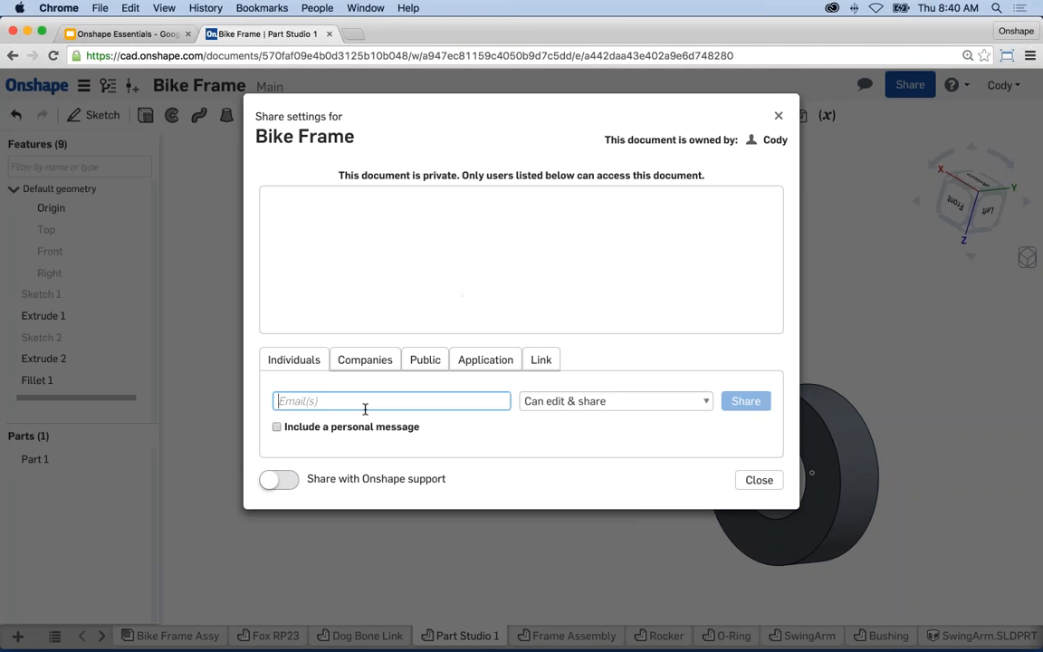
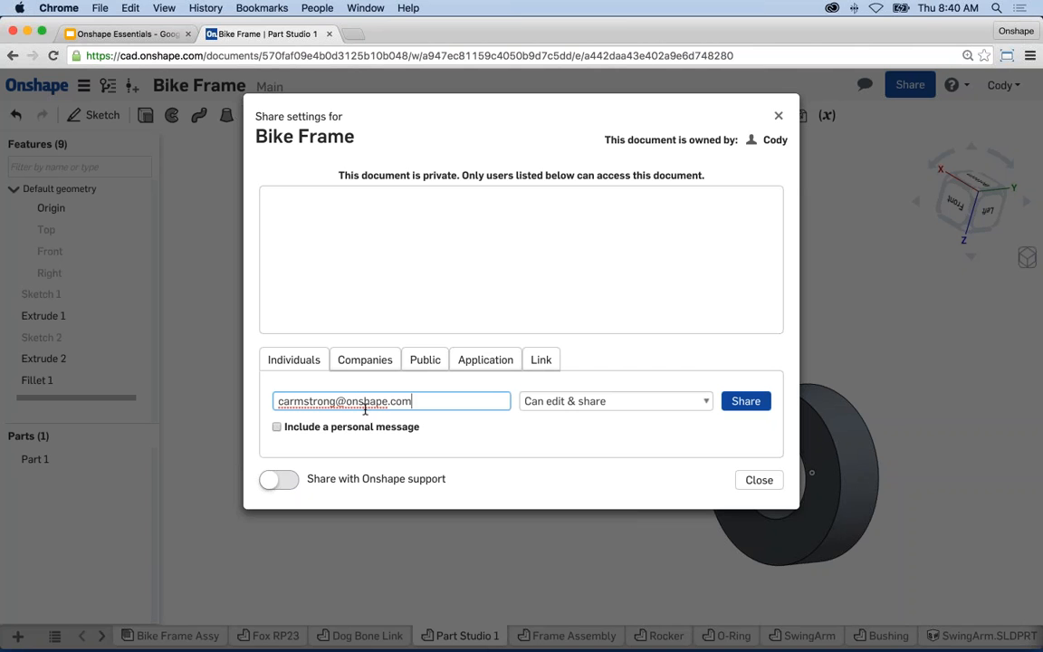
pyautogui.click(653, 401)
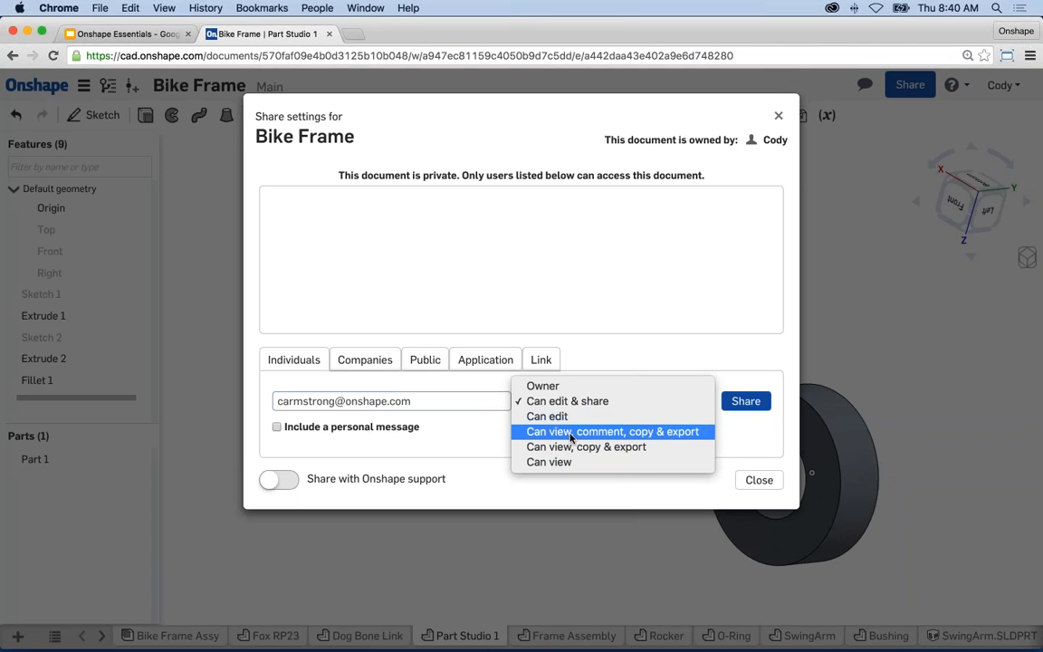
pyautogui.click(532, 489)
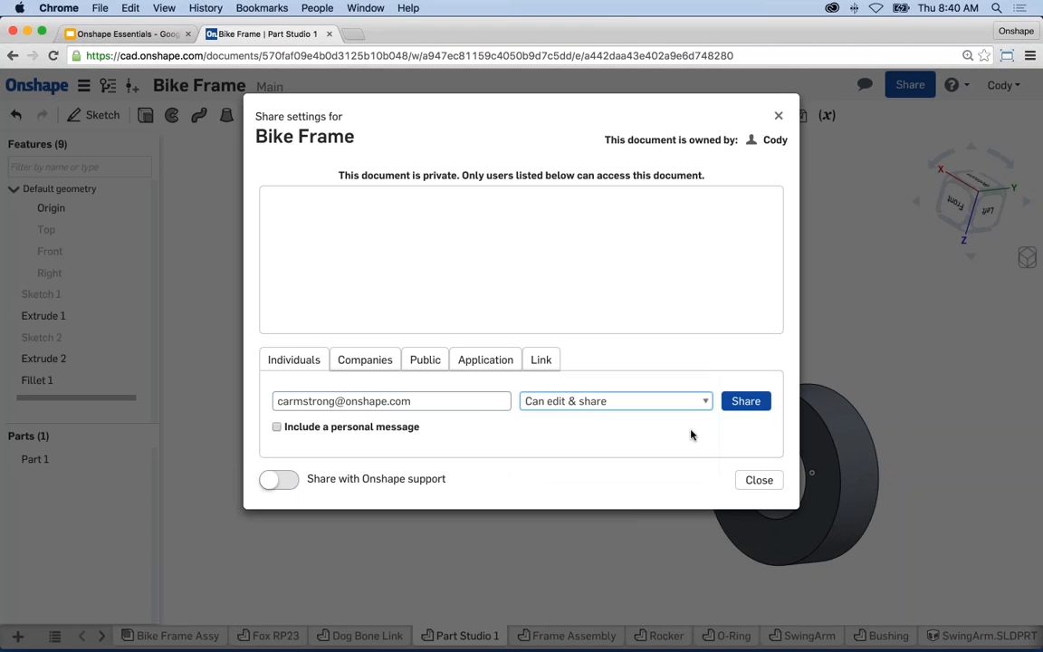
pyautogui.click(753, 403)
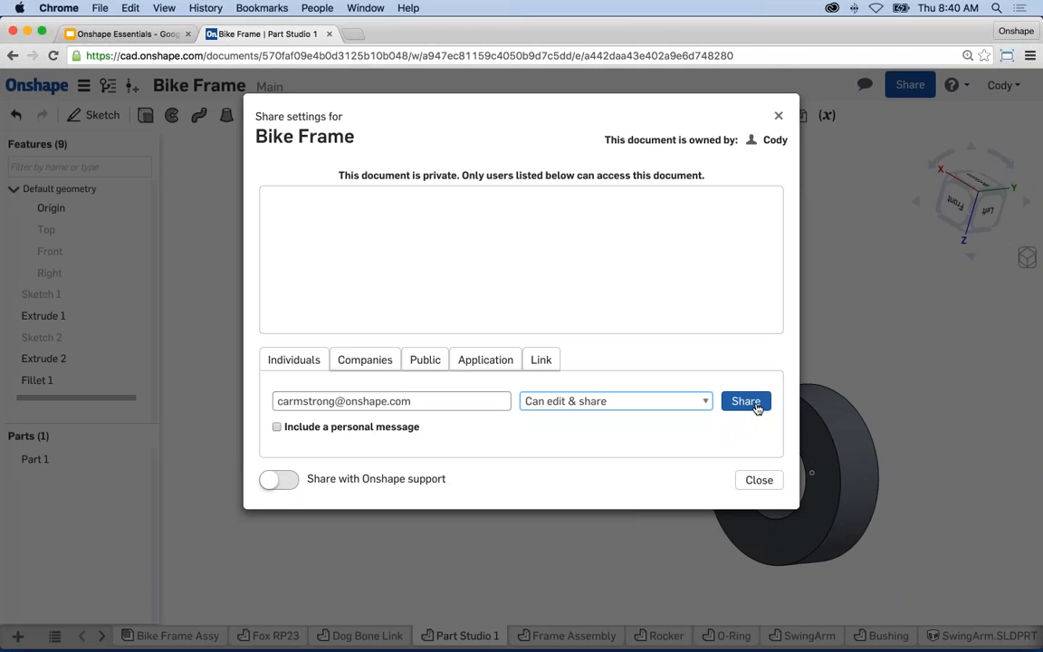
pyautogui.click(760, 480)
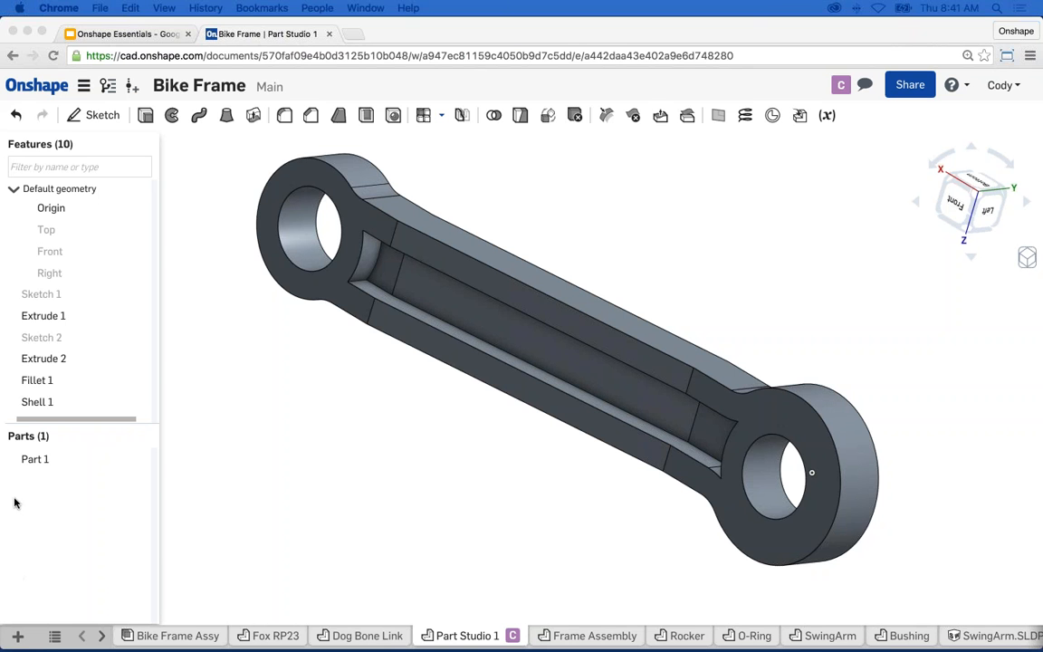
pyautogui.click(45, 401)
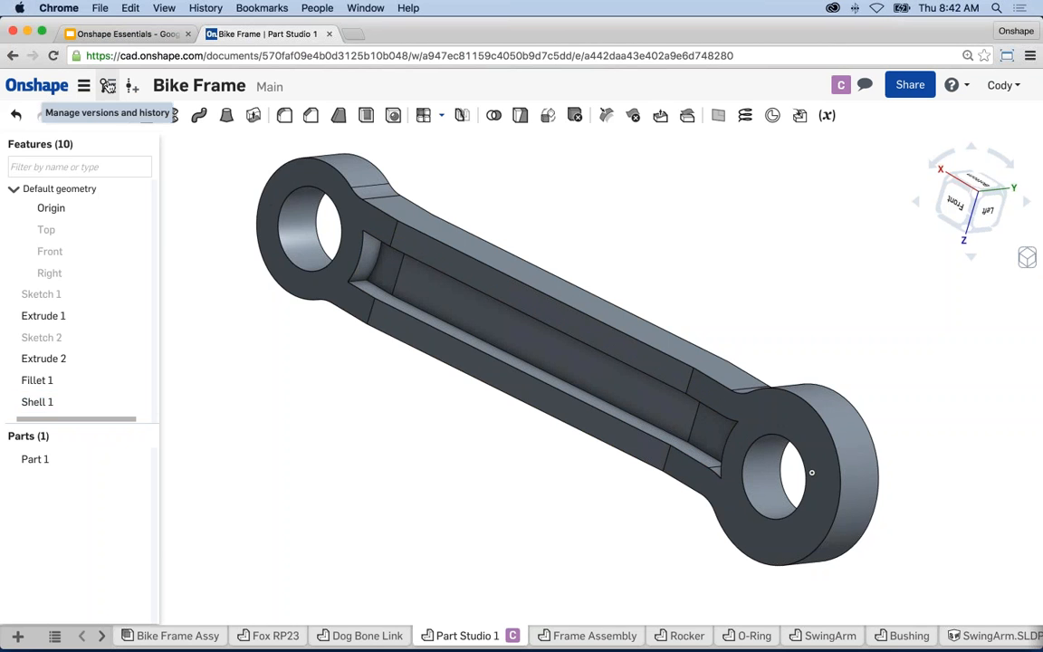
pyautogui.click(108, 86)
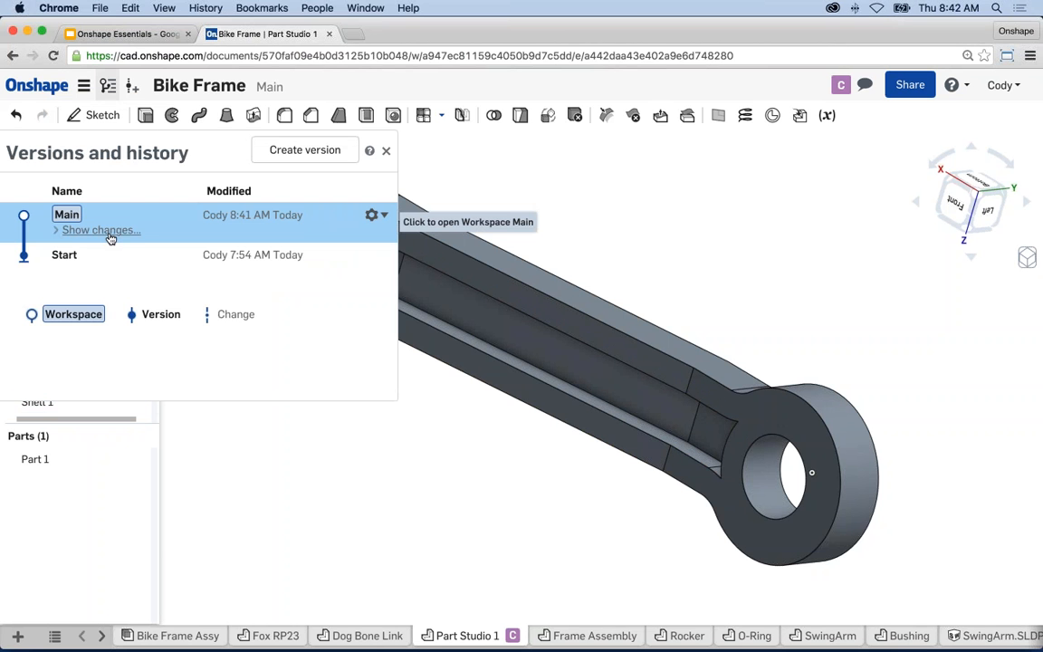
pyautogui.click(101, 231)
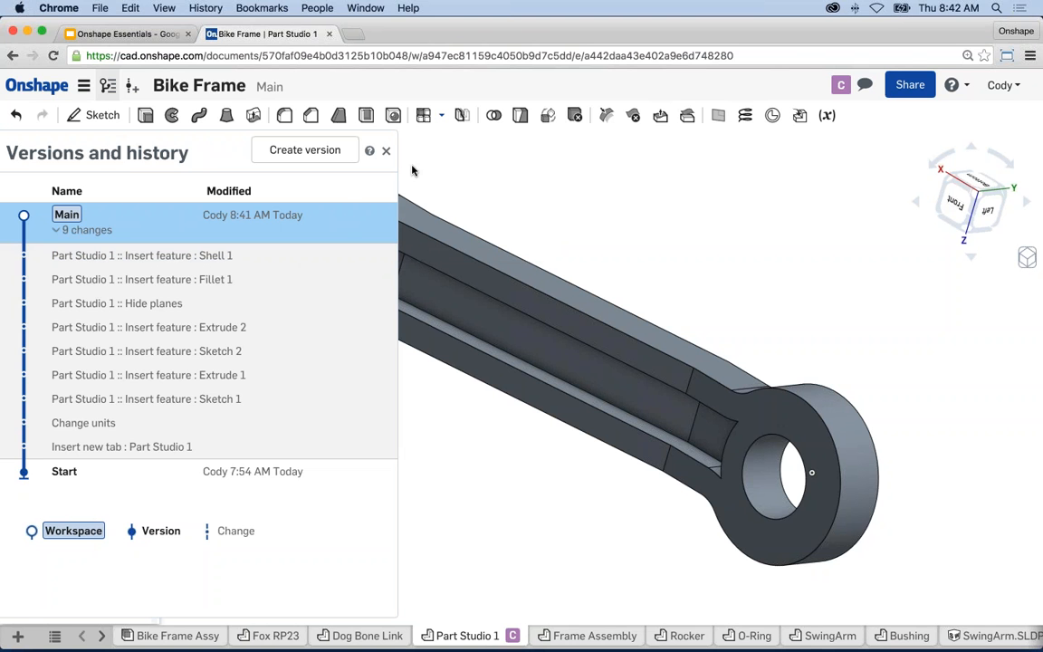
pyautogui.click(385, 150)
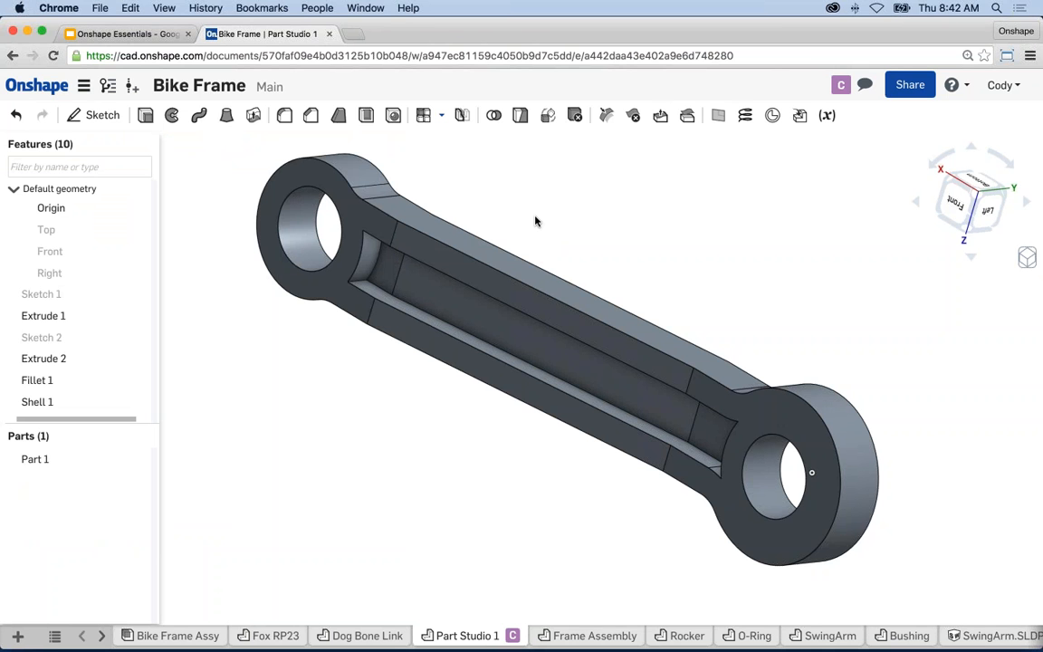
# - Comment 'Is this diameter correct?' on the left hole edge, read its 'yes' reply, and close Comments
pyautogui.moveTo(555, 226); pyautogui.dragTo(549, 222, button='middle')
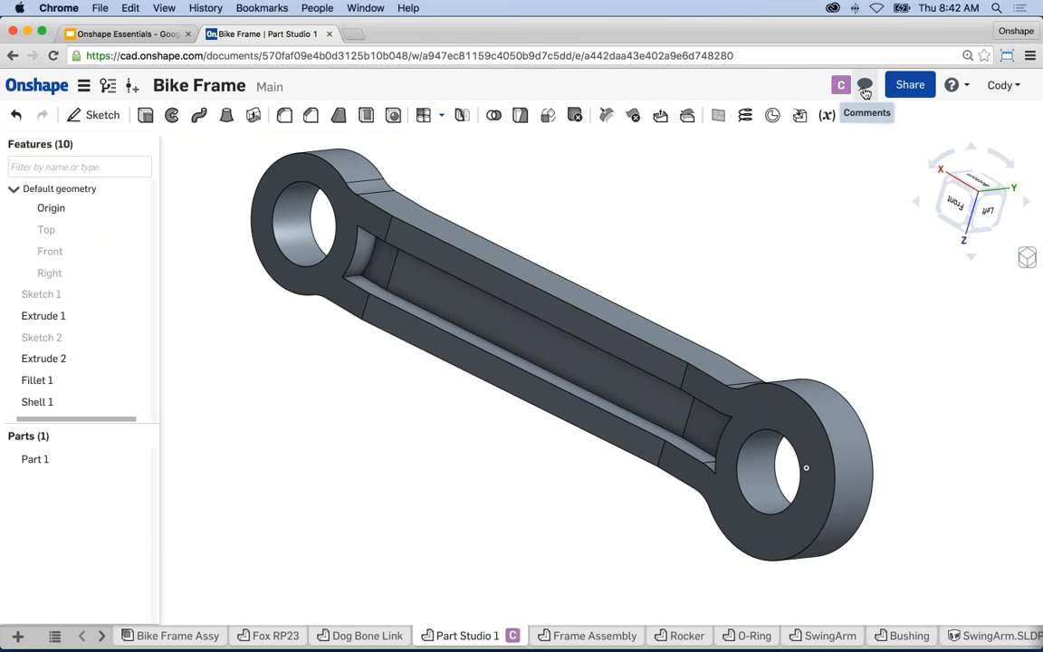
pyautogui.rightClick(310, 190)
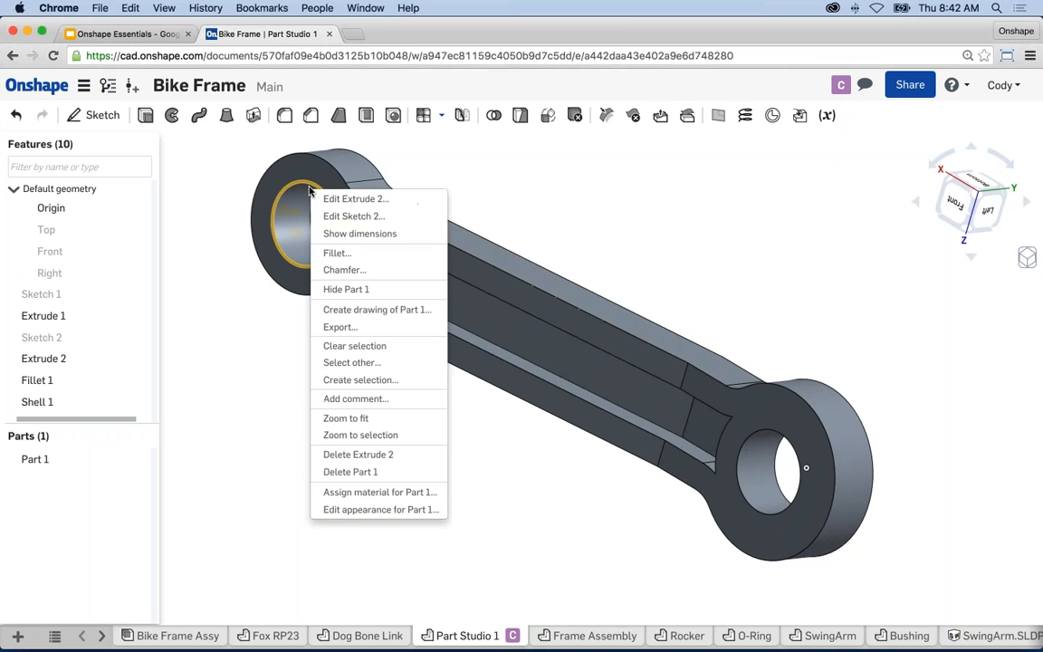
pyautogui.click(356, 398)
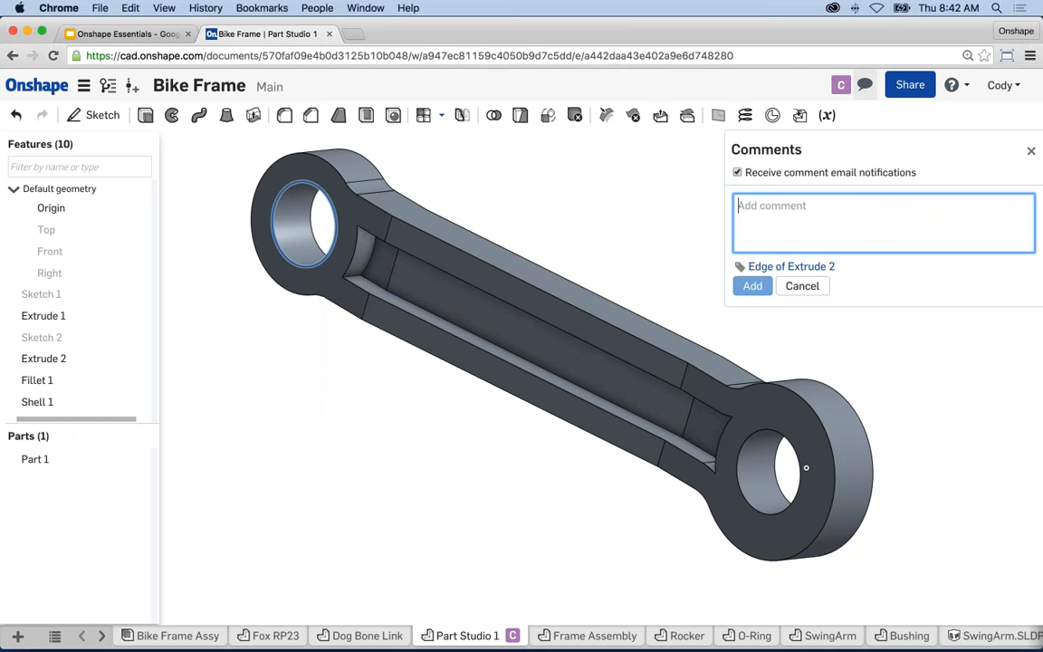
pyautogui.write('Is this dia')
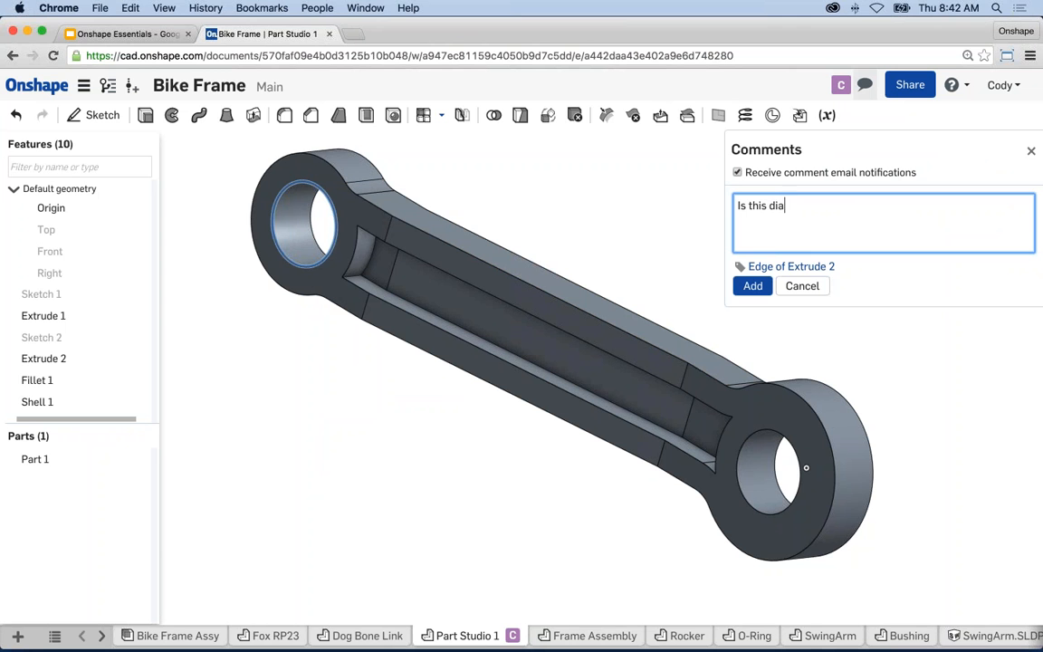
pyautogui.write('meter correct?')
pyautogui.click(753, 285)
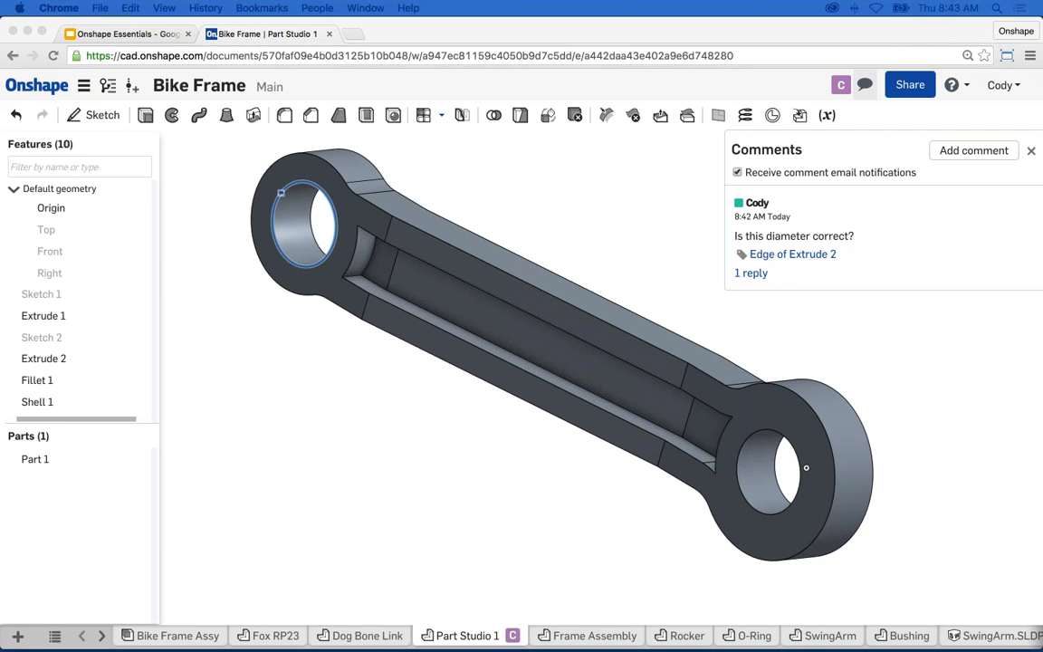
pyautogui.click(750, 273)
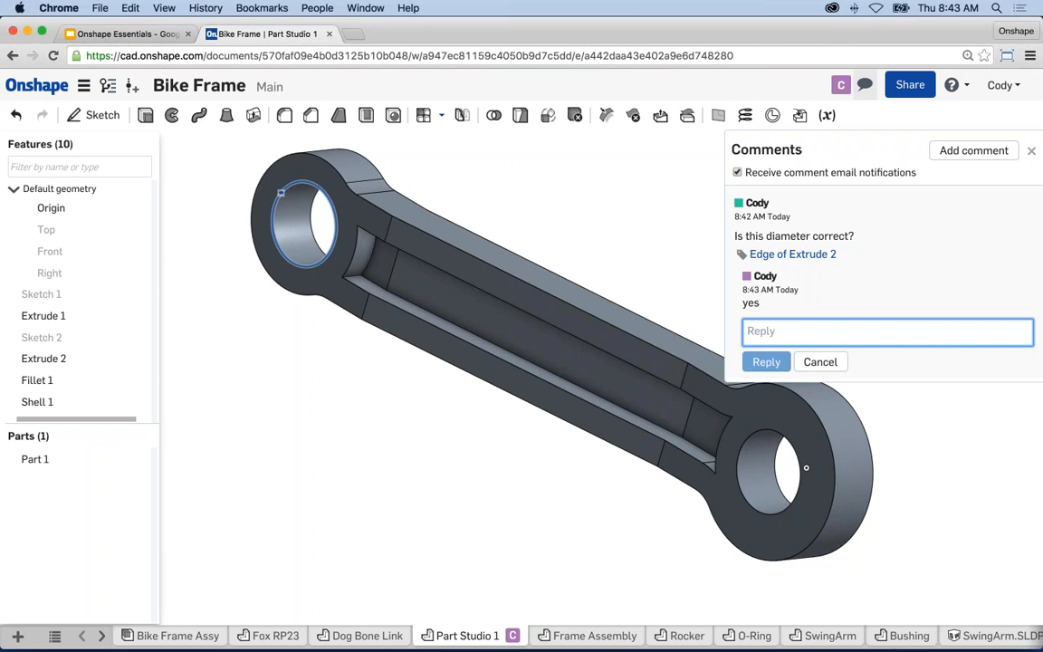
pyautogui.click(1031, 153)
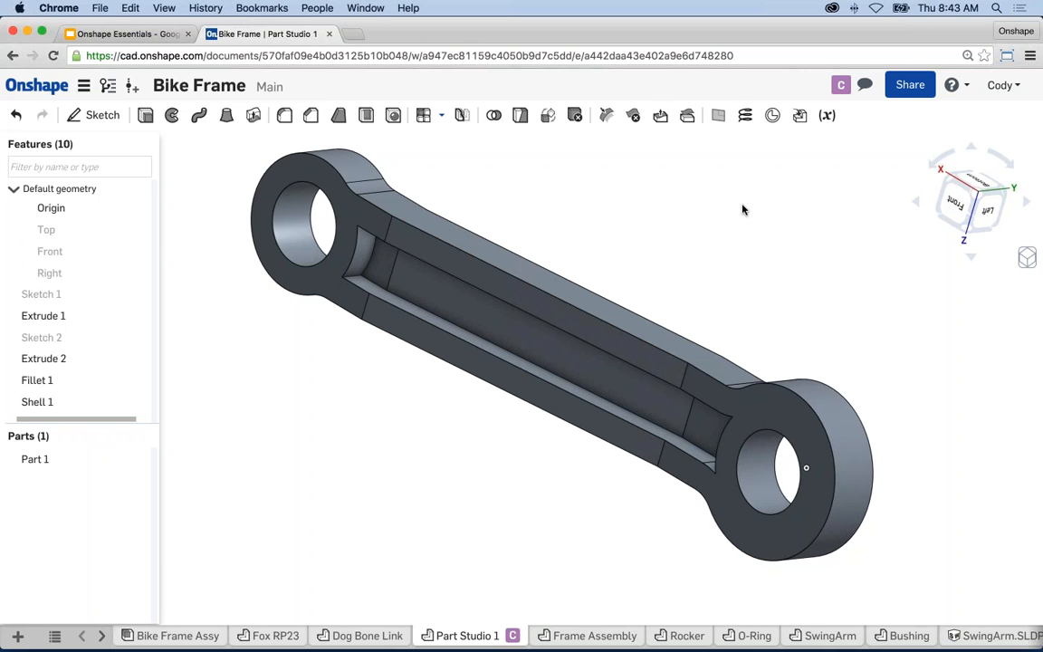
# - Briefly follow the collaborator's view, stop following, then open the Bike Frame Assy tab
pyautogui.click(840, 88)
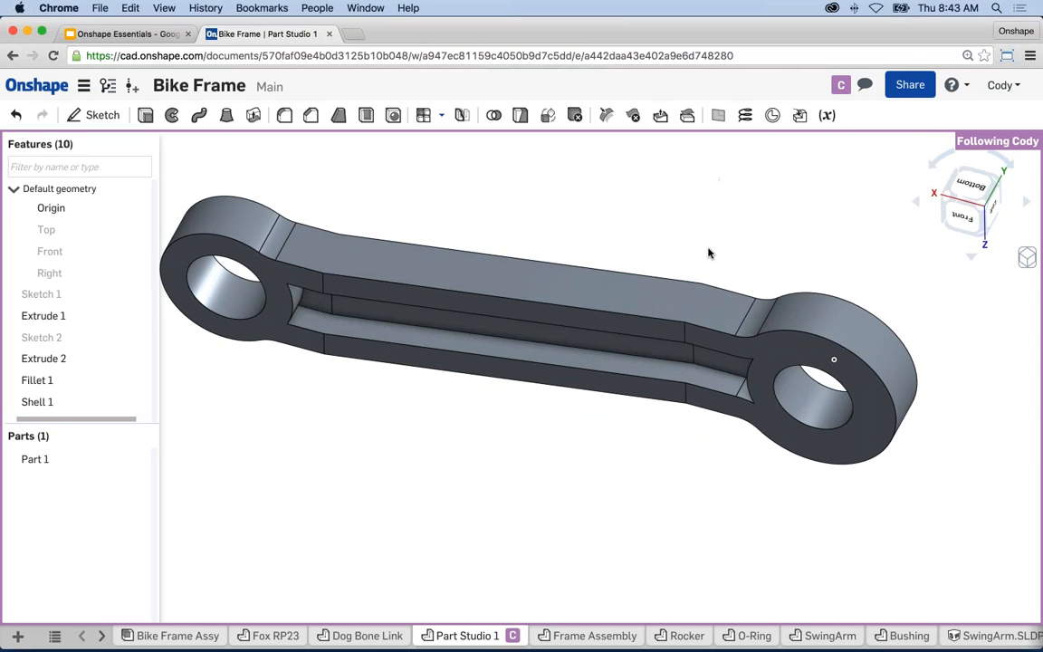
pyautogui.click(431, 194)
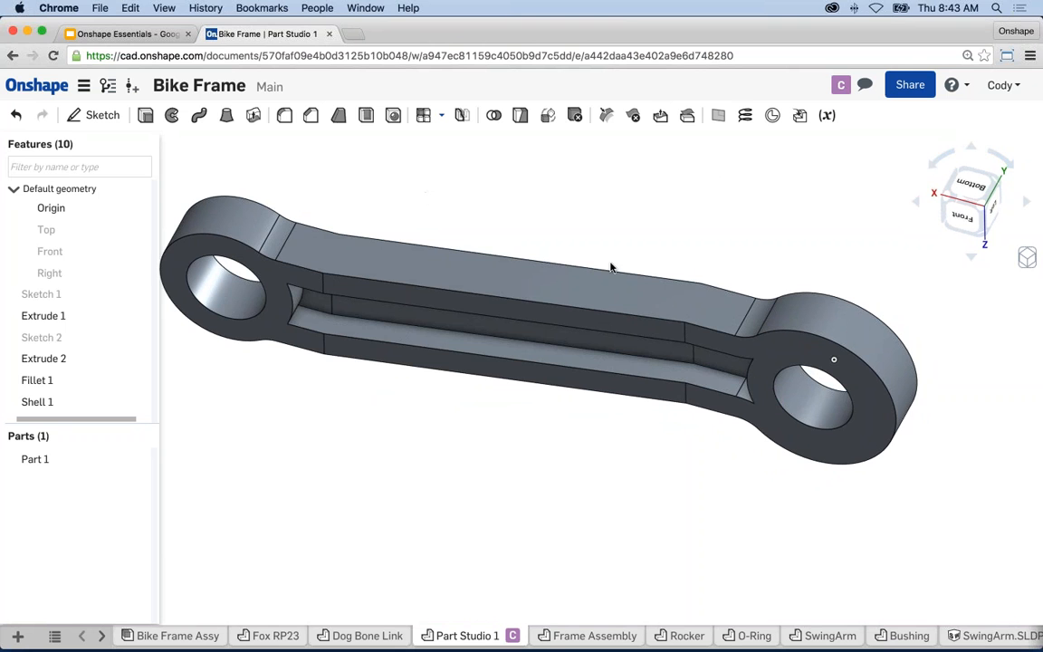
pyautogui.moveTo(608, 263); pyautogui.dragTo(650, 266, button='middle')
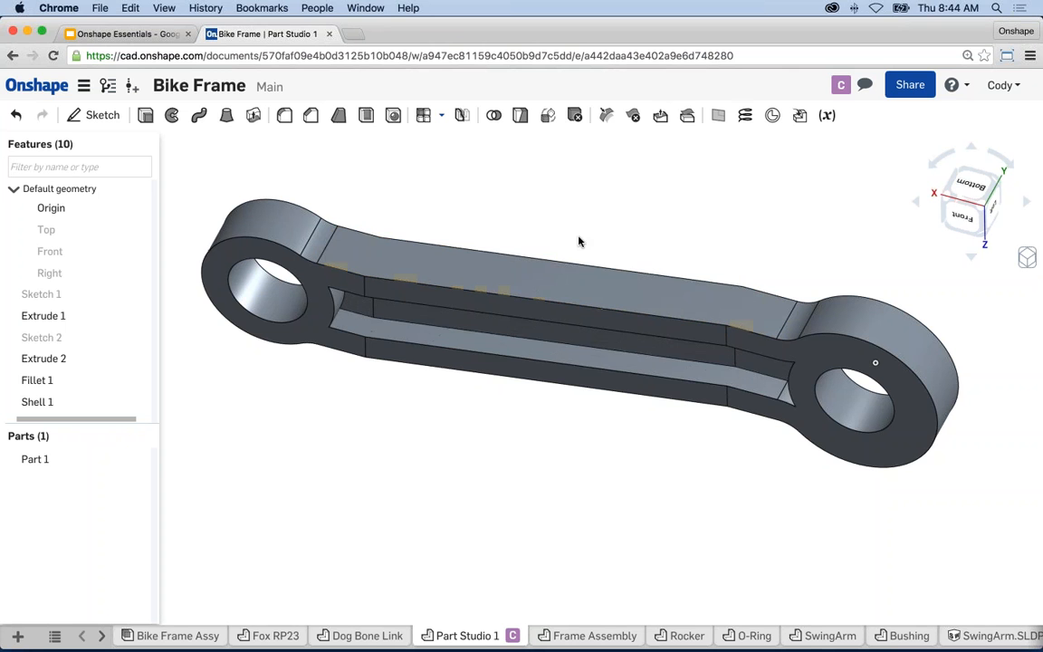
pyautogui.moveTo(586, 234); pyautogui.dragTo(609, 233, button='middle')
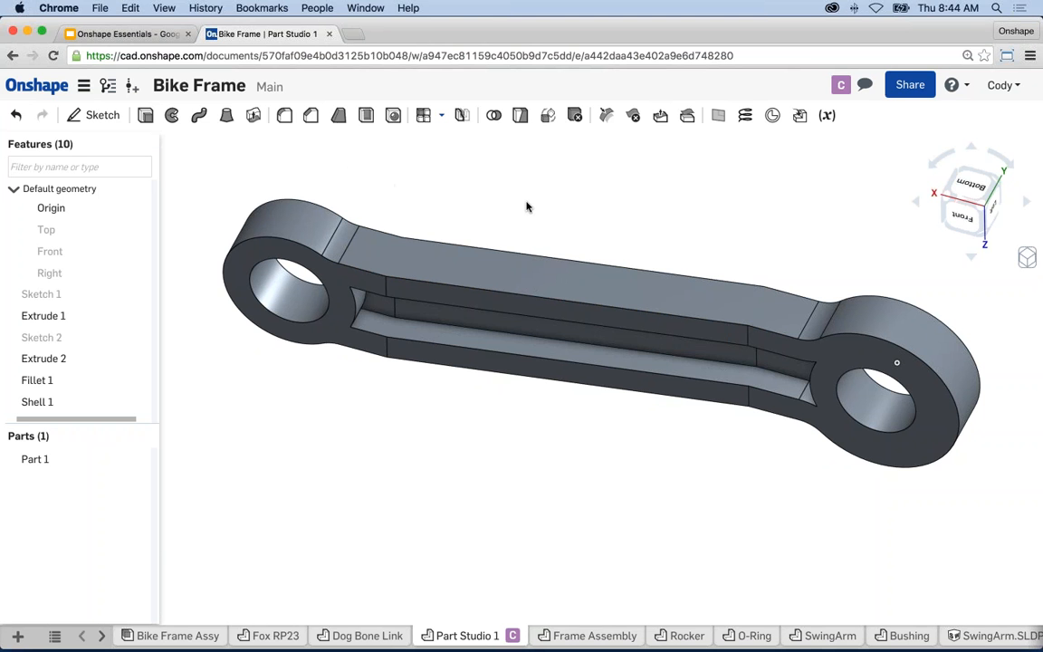
pyautogui.moveTo(526, 205); pyautogui.dragTo(513, 204, button='middle')
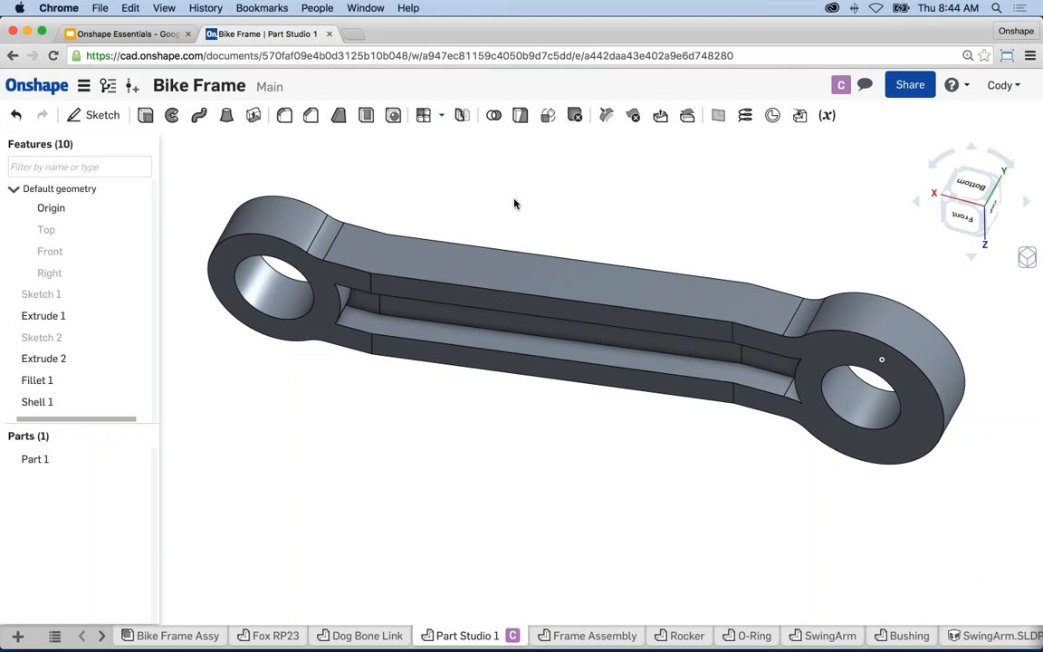
pyautogui.click(175, 634)
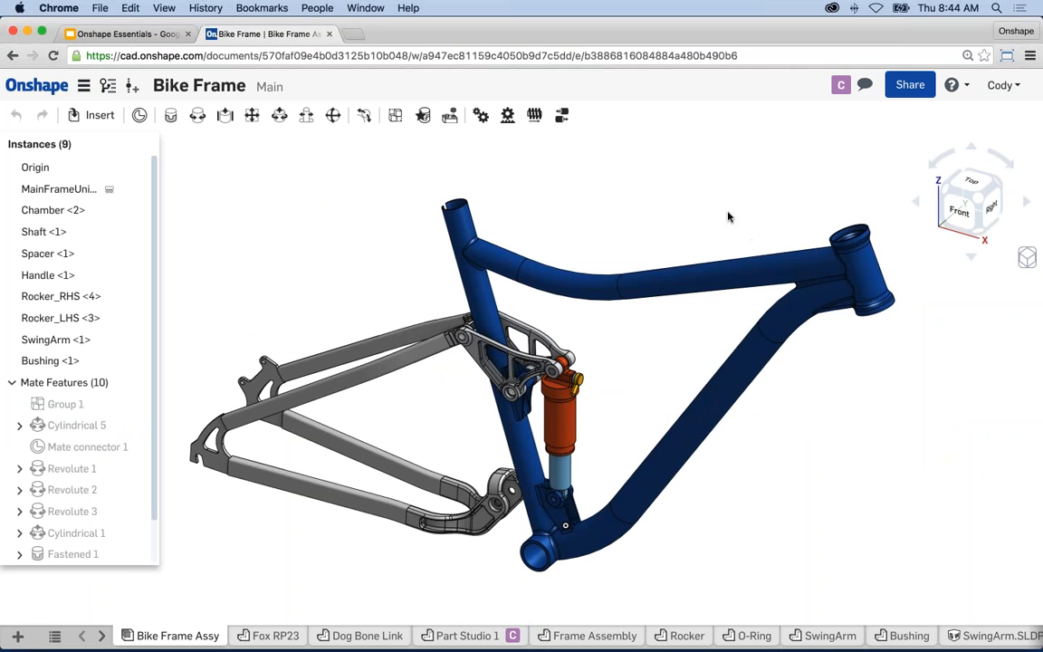
# - Reframe the bike assembly and open the Insert parts and assemblies panel
pyautogui.moveTo(711, 212); pyautogui.dragTo(711, 196, button='middle')
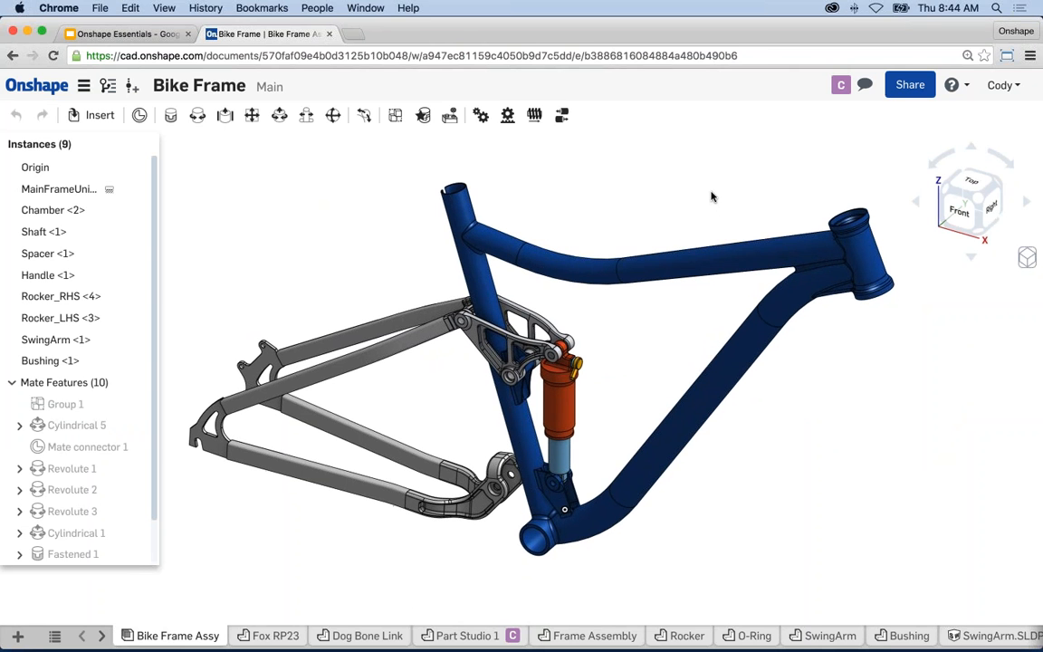
pyautogui.scroll(5, 543, 489)
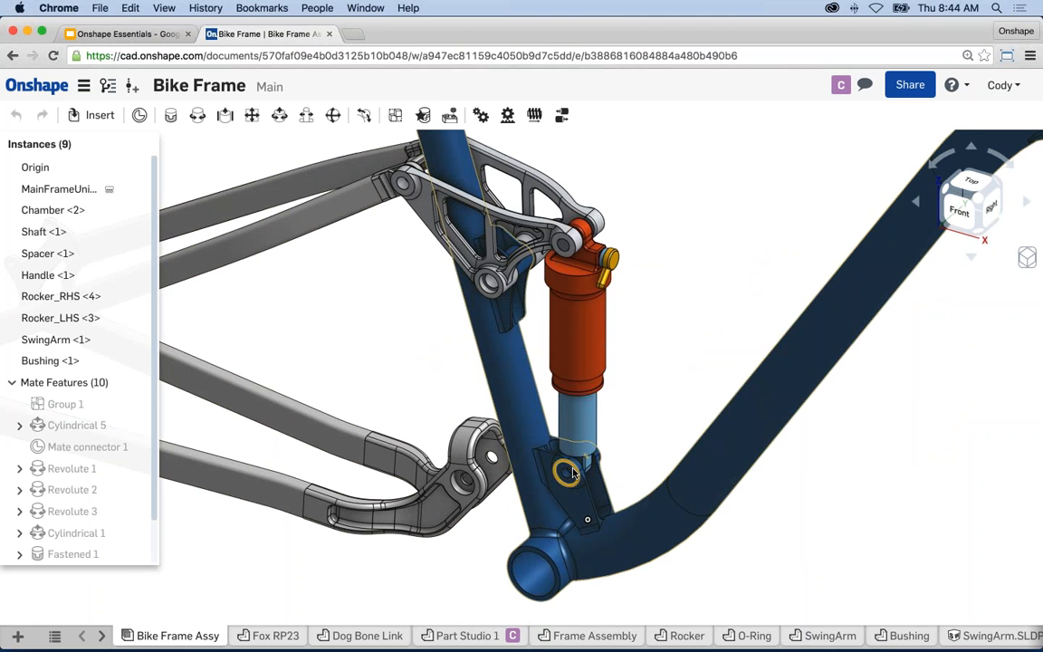
pyautogui.scroll(-5, 572, 472)
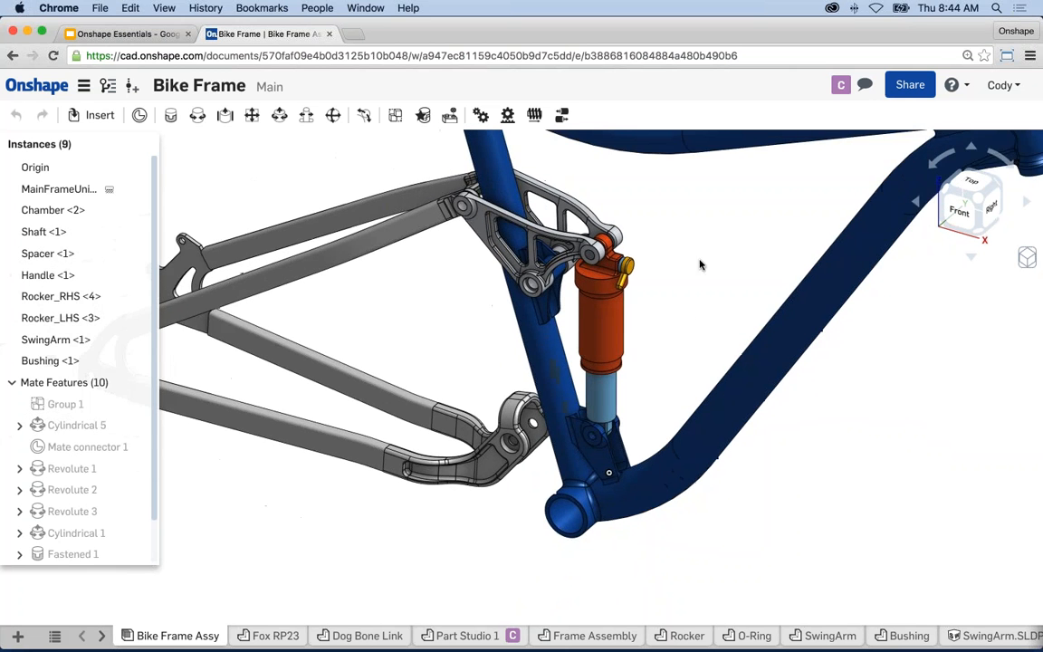
pyautogui.scroll(2, 696, 271)
pyautogui.moveTo(695, 272); pyautogui.dragTo(689, 287, button='middle')
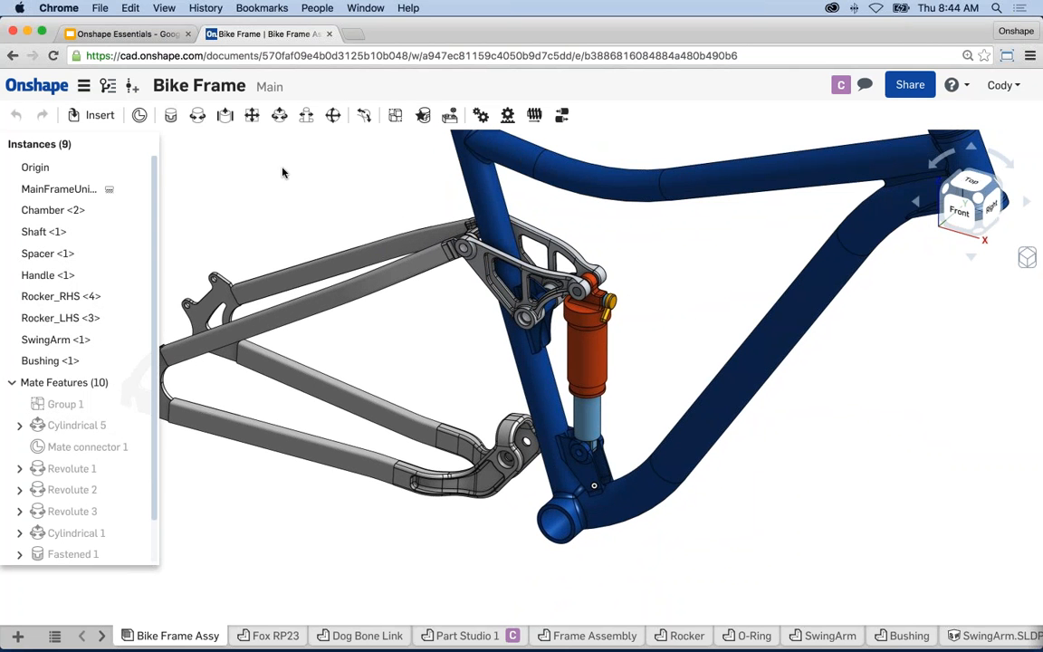
pyautogui.moveTo(256, 191); pyautogui.dragTo(261, 205, button='middle')
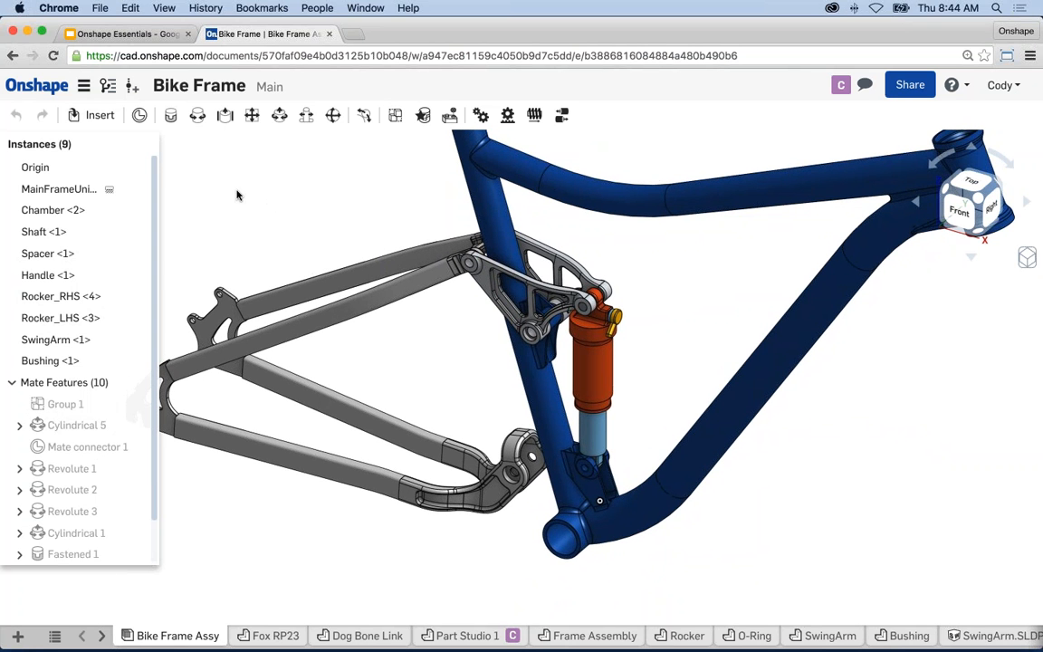
pyautogui.click(86, 120)
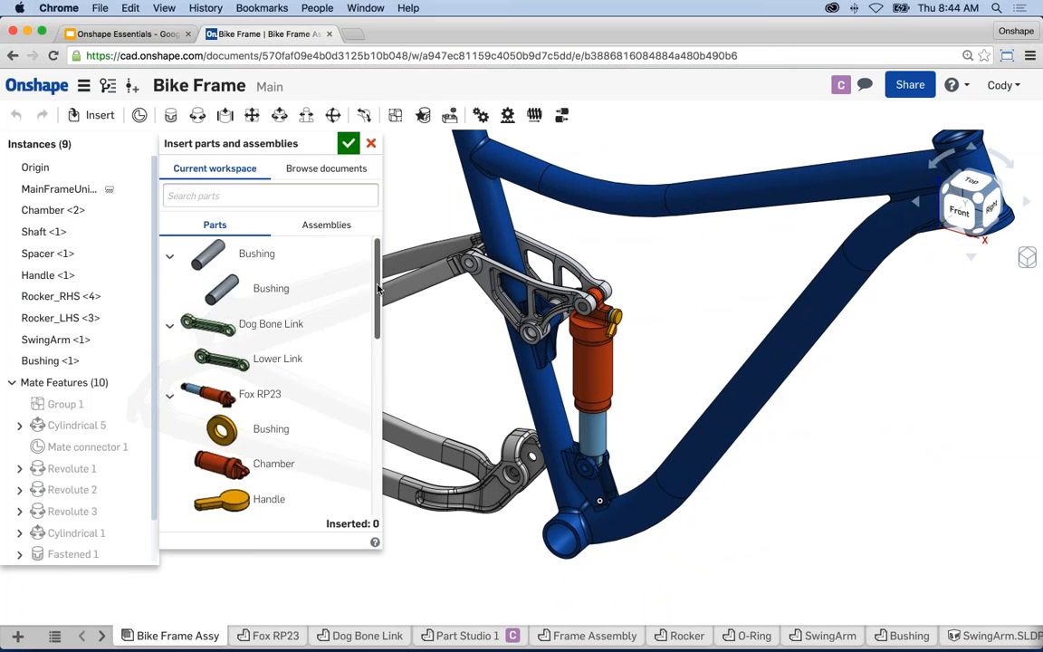
# - Insert Part 1 from Part Studio 1, placing it unmated beside the shock
pyautogui.moveTo(378, 288); pyautogui.dragTo(370, 435)
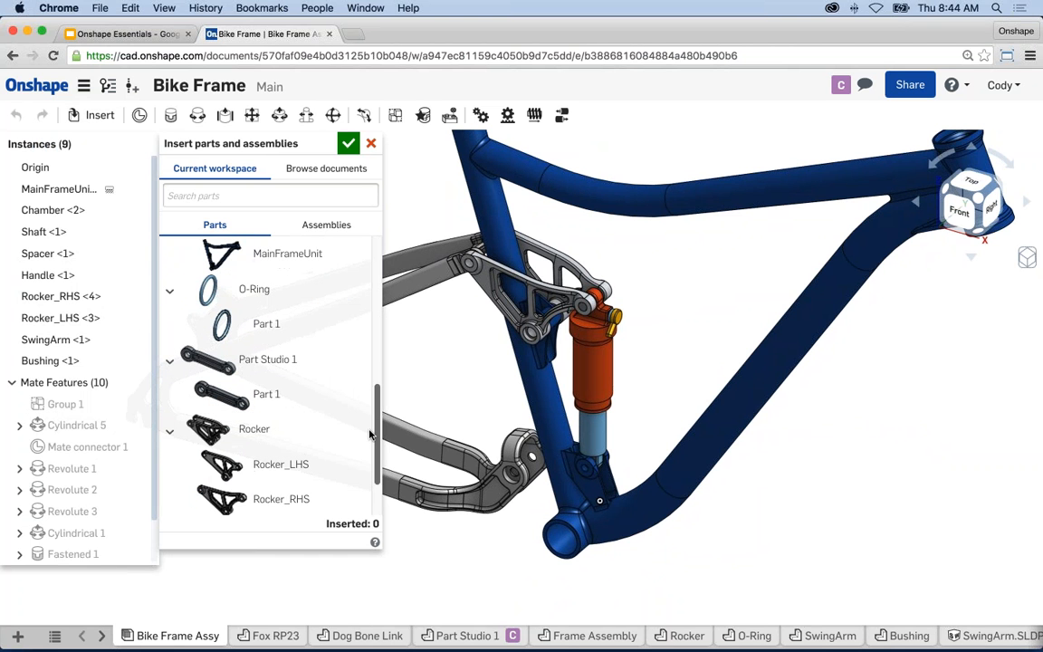
pyautogui.click(264, 399)
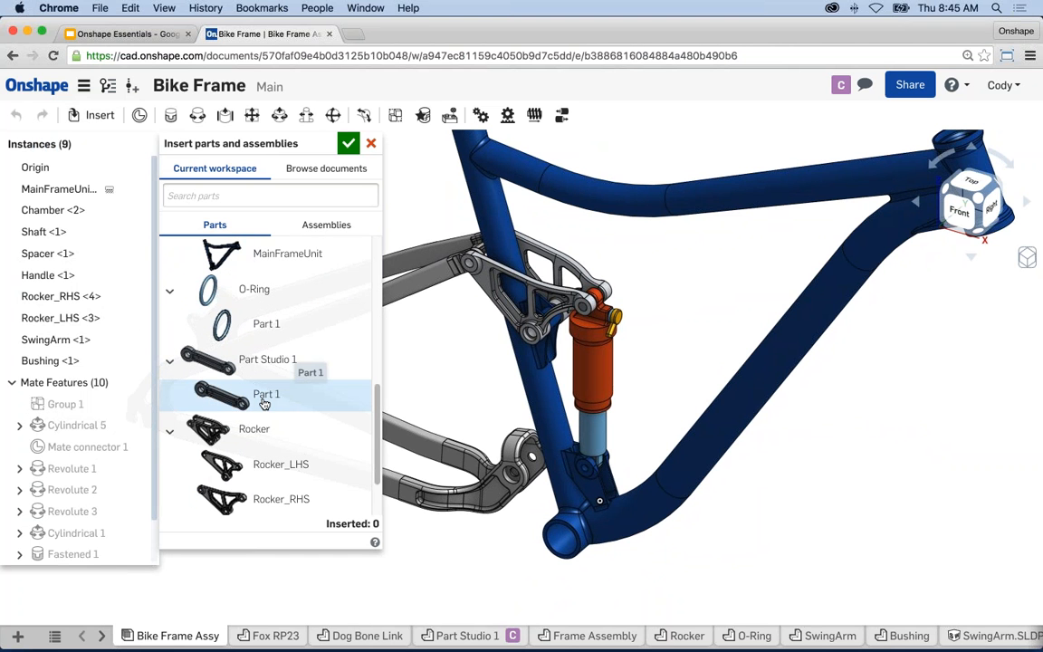
pyautogui.click(674, 315)
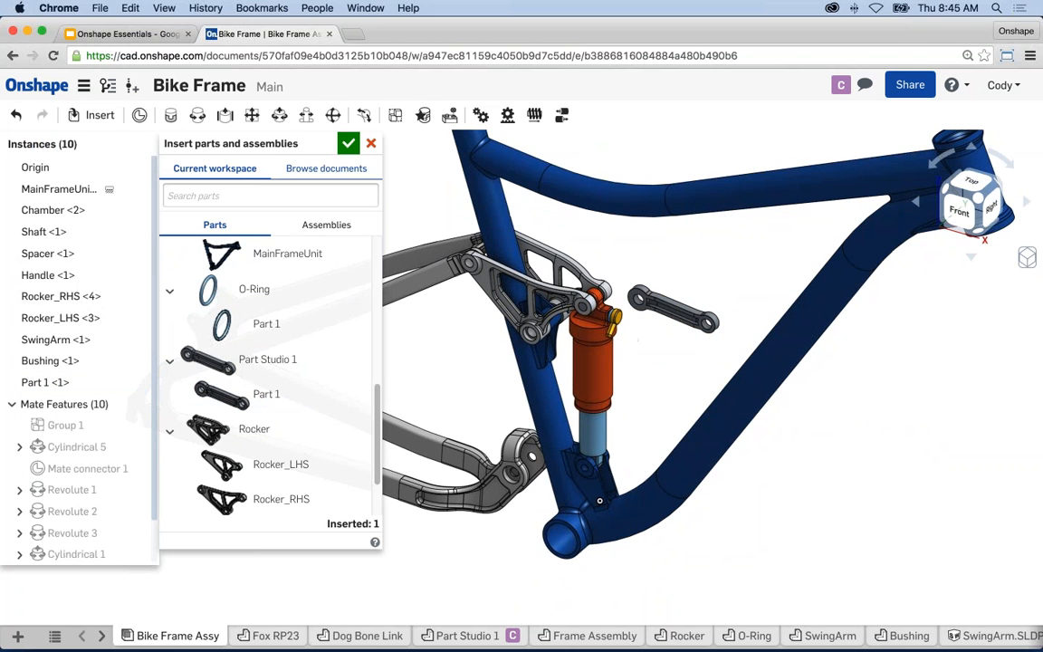
pyautogui.click(349, 143)
pyautogui.moveTo(658, 401)
pyautogui.mouseDown(button='right')
pyautogui.moveTo(656, 421)
pyautogui.moveTo(604, 430)
pyautogui.moveTo(623, 430)
pyautogui.moveTo(654, 394)
pyautogui.mouseUp(button='right')
pyautogui.scroll(3, 654, 394)
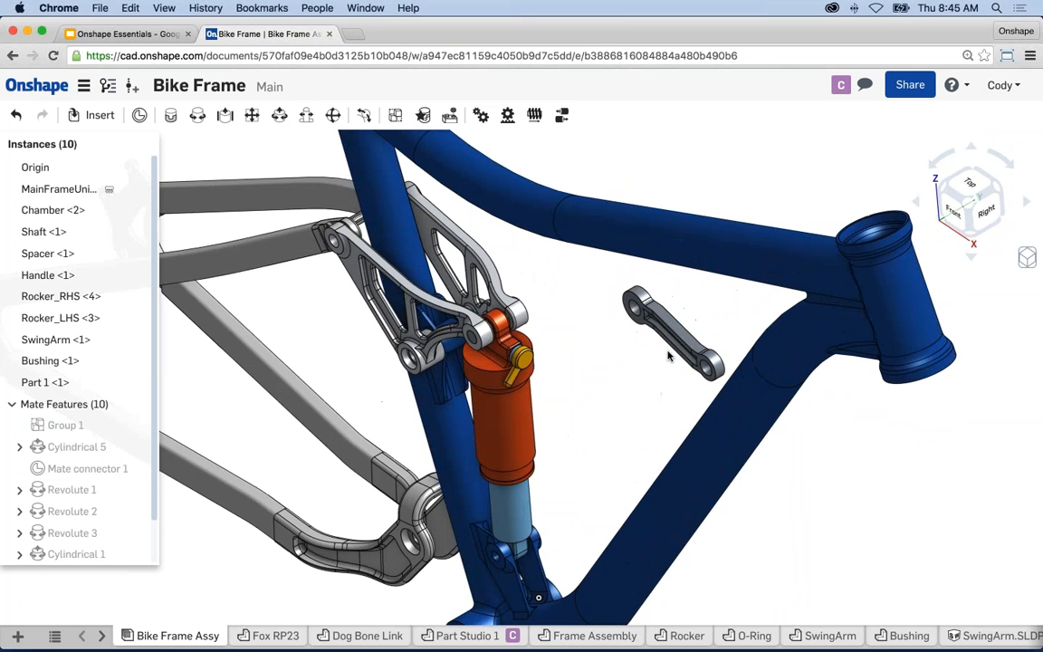
pyautogui.moveTo(631, 386); pyautogui.dragTo(679, 367)
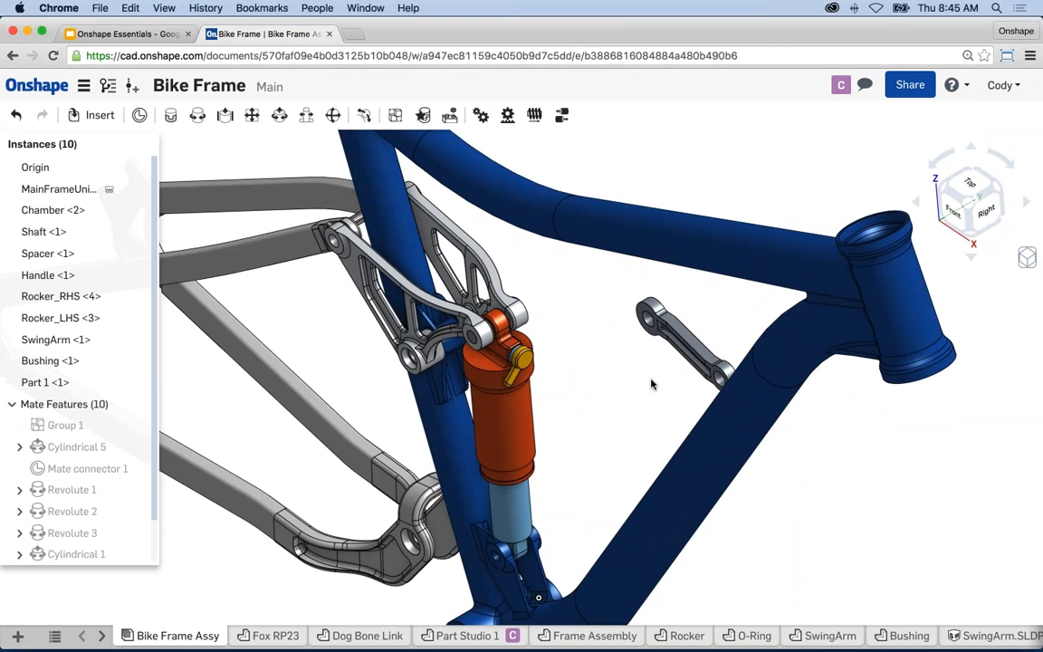
pyautogui.click(684, 338)
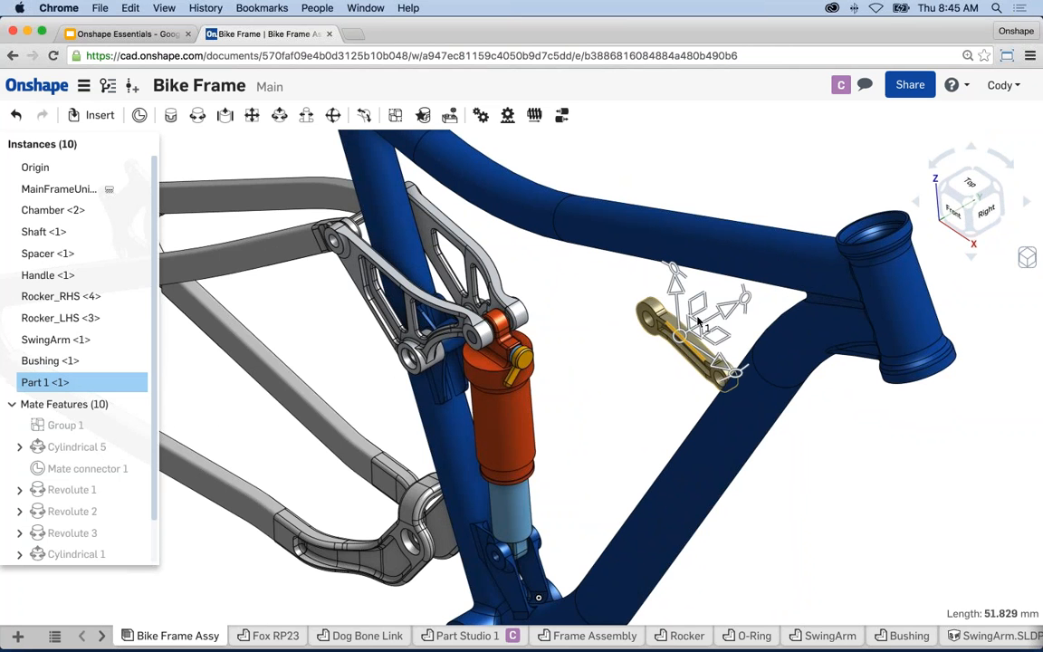
pyautogui.scroll(4, 697, 335)
pyautogui.moveTo(735, 314); pyautogui.dragTo(604, 375)
pyautogui.click(565, 487)
pyautogui.moveTo(566, 487); pyautogui.dragTo(593, 472, button='right')
pyautogui.moveTo(563, 474)
pyautogui.mouseDown(button='middle')
pyautogui.moveTo(577, 442)
pyautogui.moveTo(563, 409)
pyautogui.mouseUp(button='middle')
pyautogui.moveTo(562, 409)
pyautogui.mouseDown(button='right')
pyautogui.moveTo(549, 416)
pyautogui.moveTo(575, 421)
pyautogui.moveTo(550, 336)
pyautogui.mouseUp(button='right')
pyautogui.moveTo(633, 385)
pyautogui.mouseDown()
pyautogui.moveTo(618, 330)
pyautogui.moveTo(595, 380)
pyautogui.moveTo(623, 381)
pyautogui.mouseUp()
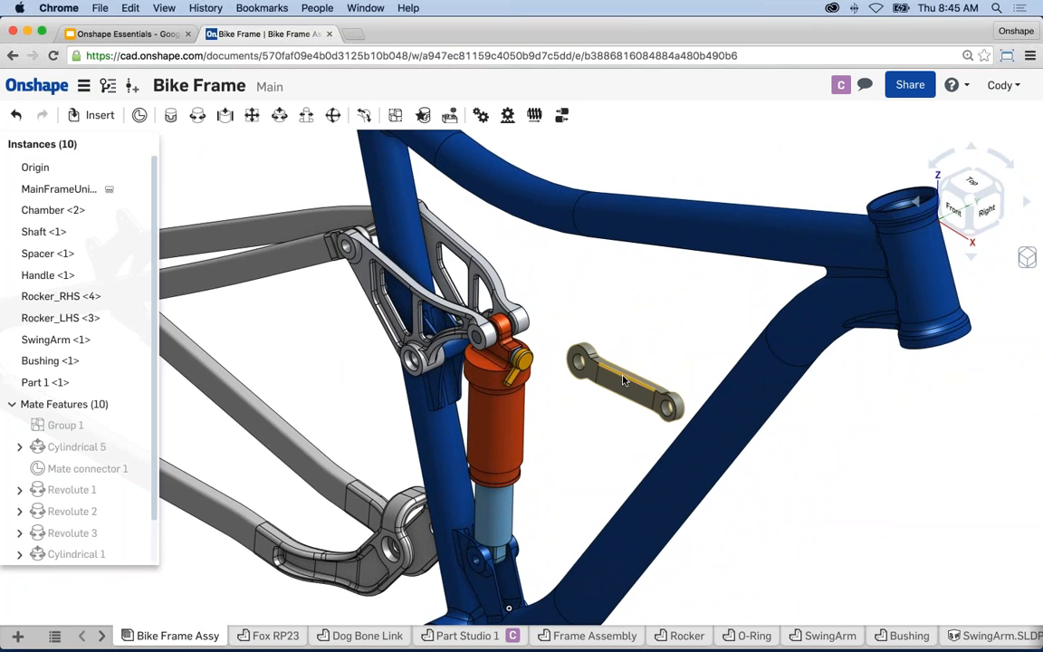
pyautogui.scroll(-2, 623, 380)
pyautogui.moveTo(630, 332); pyautogui.dragTo(676, 335, button='middle')
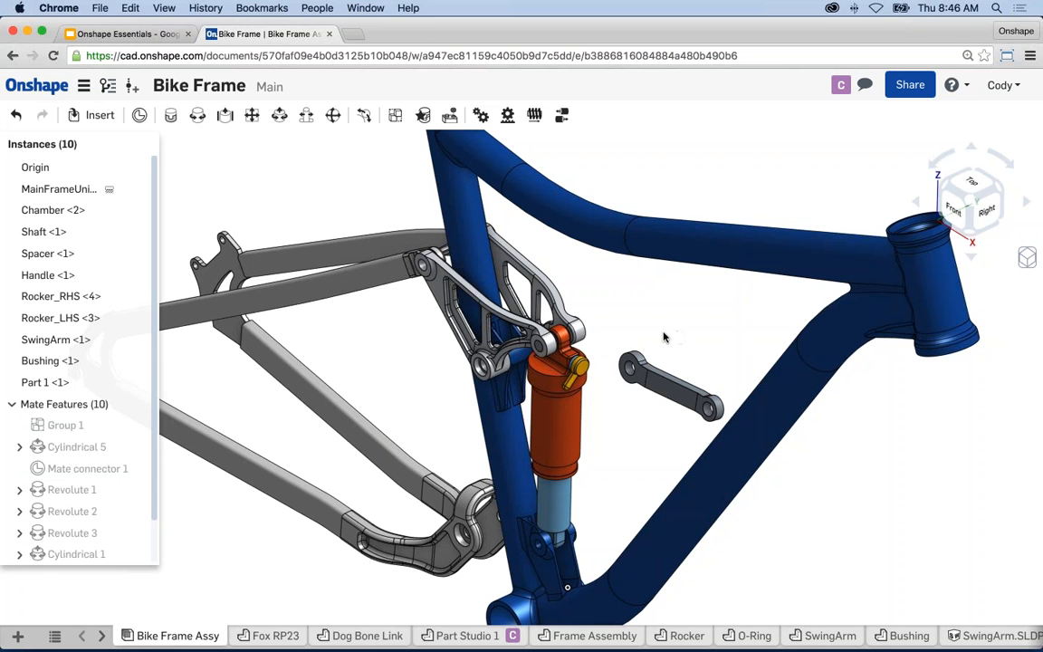
pyautogui.moveTo(663, 333)
pyautogui.mouseDown(button='right')
pyautogui.moveTo(654, 327)
pyautogui.moveTo(658, 337)
pyautogui.mouseUp(button='right')
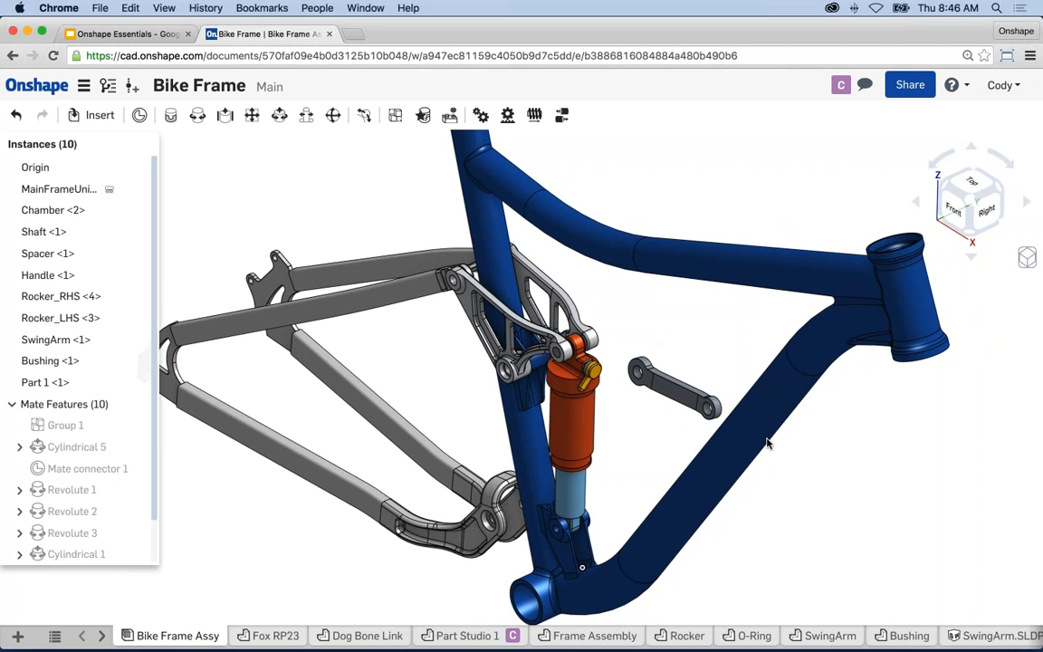
pyautogui.scroll(5, 624, 448)
pyautogui.moveTo(619, 432); pyautogui.dragTo(631, 386, button='middle')
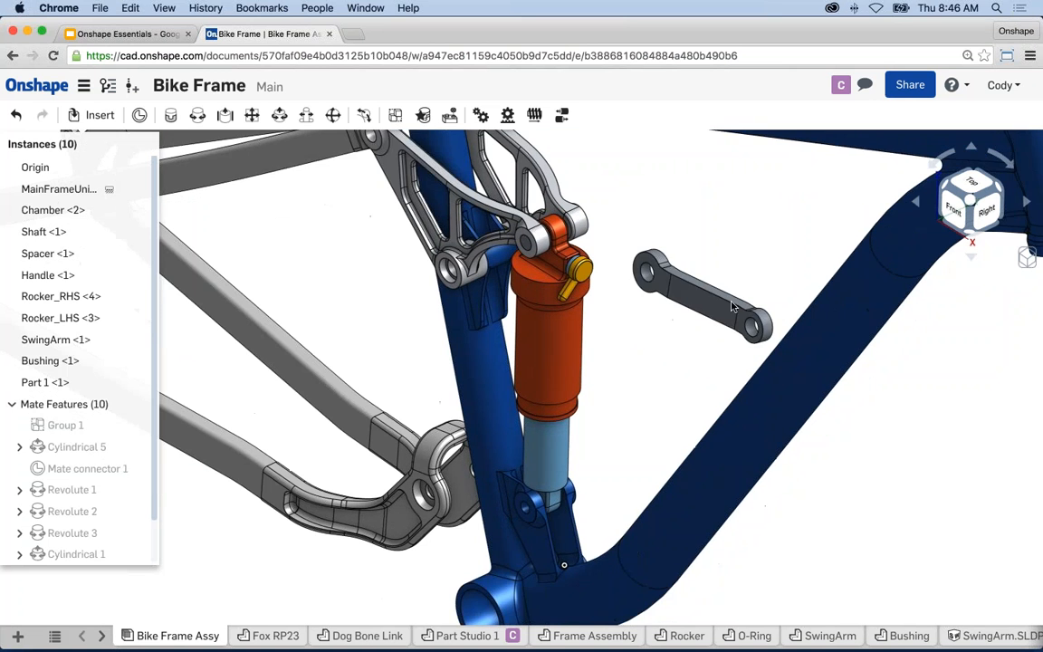
pyautogui.scroll(3, 521, 502)
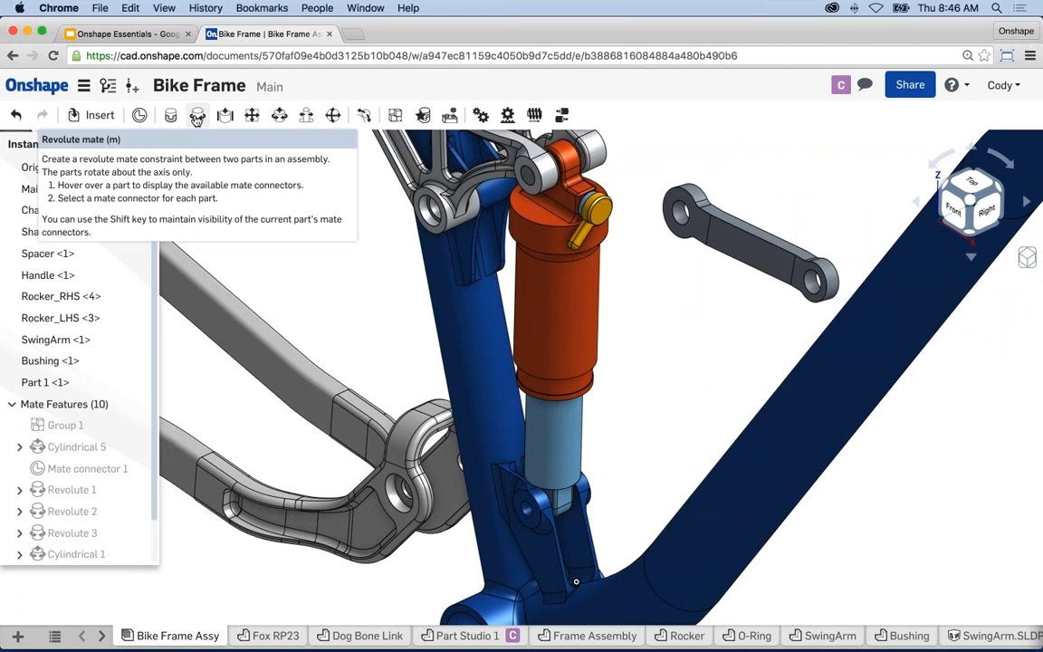
# - Start a Revolute mate and pick the mate connector at the link's end-hole centre
pyautogui.click(197, 117)
pyautogui.moveTo(636, 321); pyautogui.dragTo(634, 338, button='right')
pyautogui.scroll(5, 683, 273)
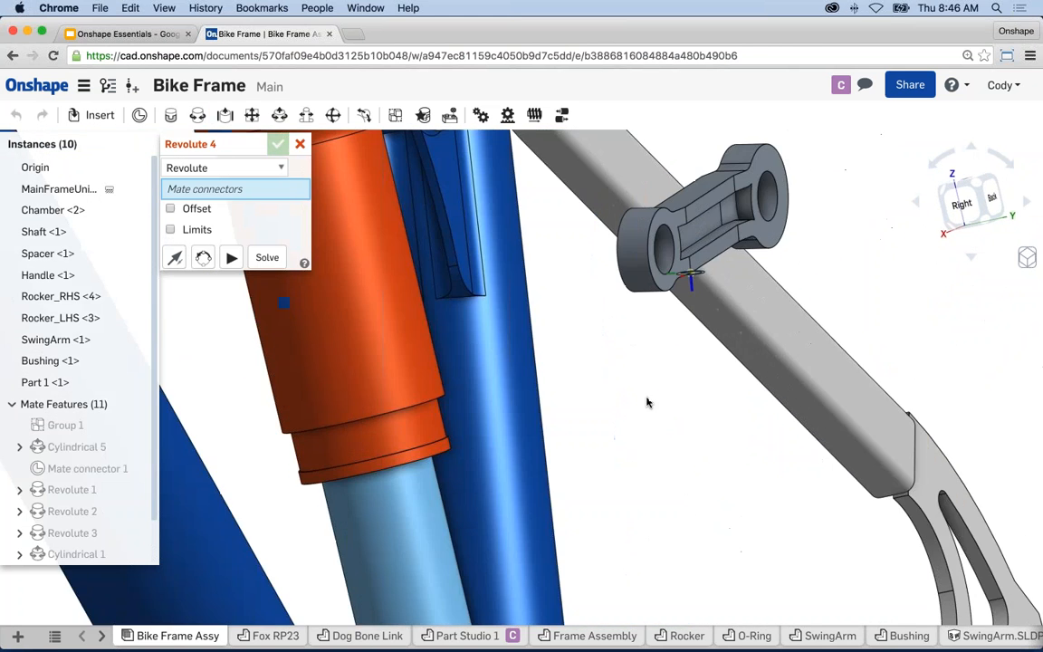
pyautogui.moveTo(647, 400)
pyautogui.mouseDown(button='right')
pyautogui.moveTo(632, 403)
pyautogui.moveTo(639, 416)
pyautogui.mouseUp(button='right')
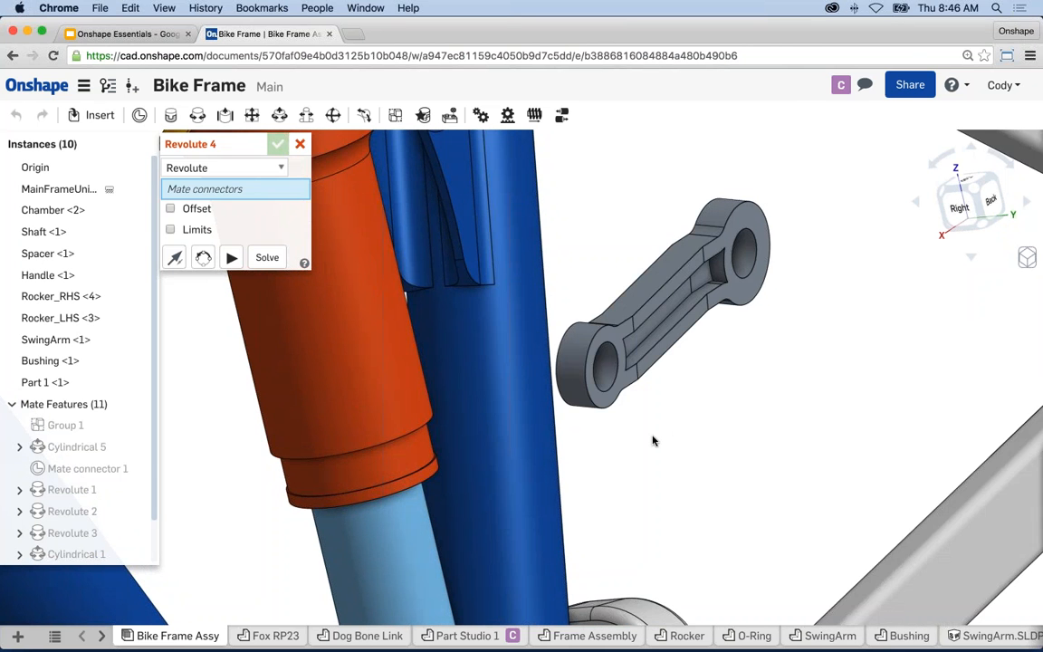
pyautogui.scroll(3, 640, 439)
pyautogui.scroll(1, 590, 336)
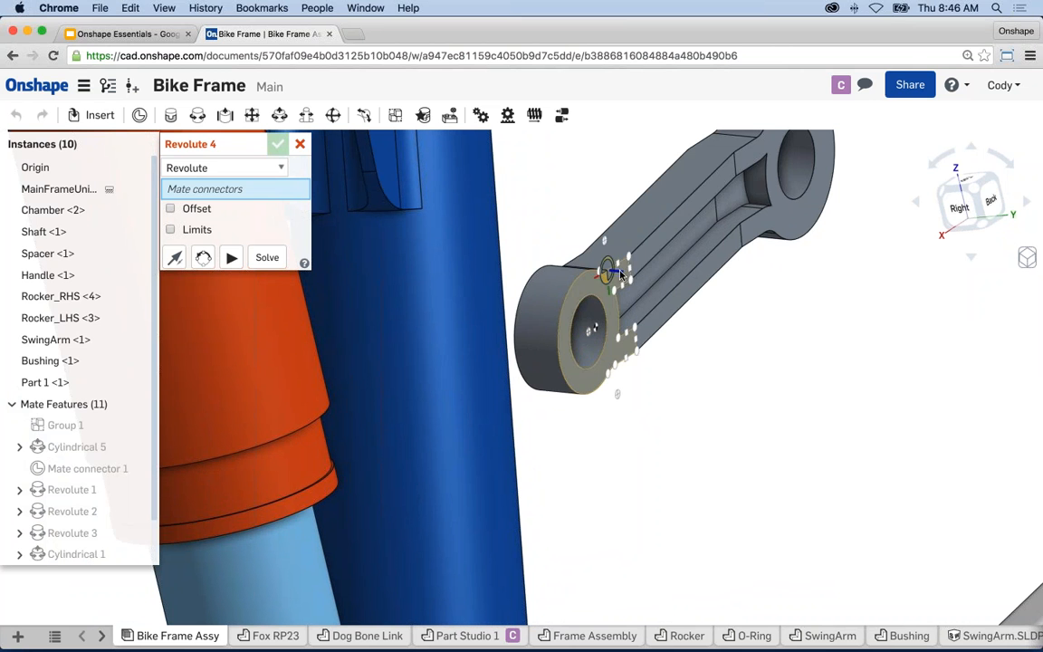
pyautogui.click(589, 336)
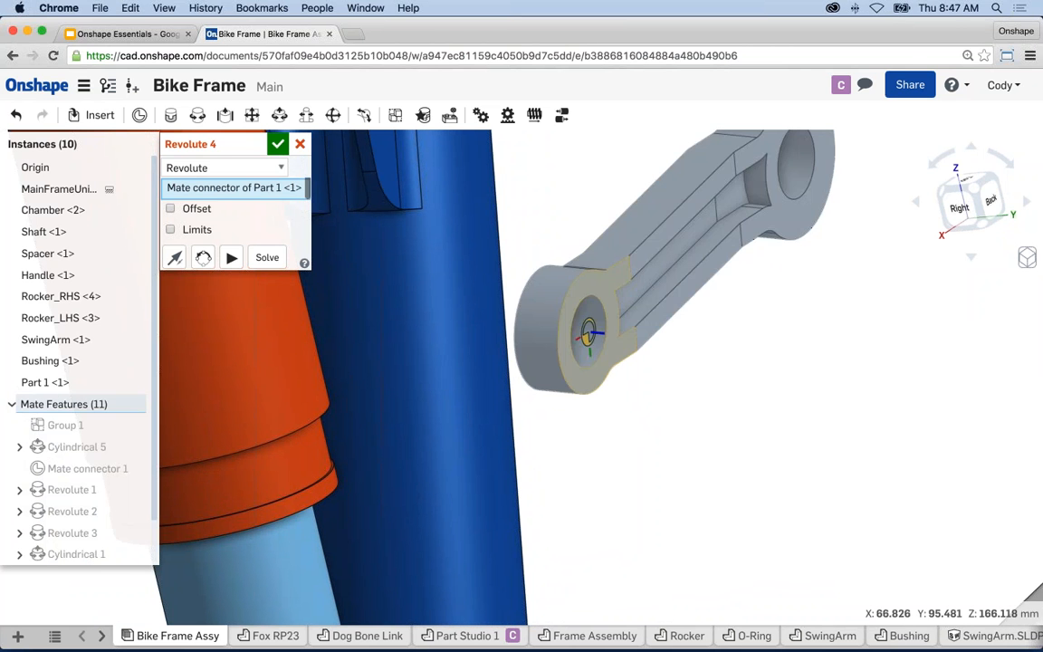
# - Pick the frame's lower shock mount connector and animate the link's rotation
pyautogui.scroll(-5, 644, 391)
pyautogui.moveTo(489, 480); pyautogui.dragTo(731, 444, button='right')
pyautogui.scroll(3, 574, 442)
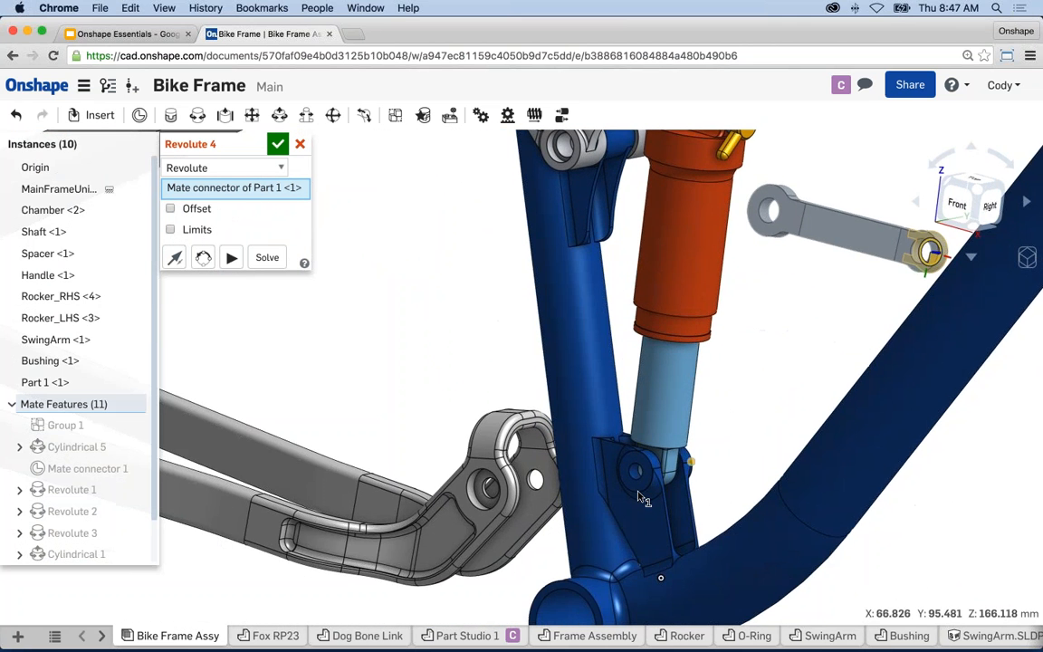
pyautogui.scroll(5, 639, 496)
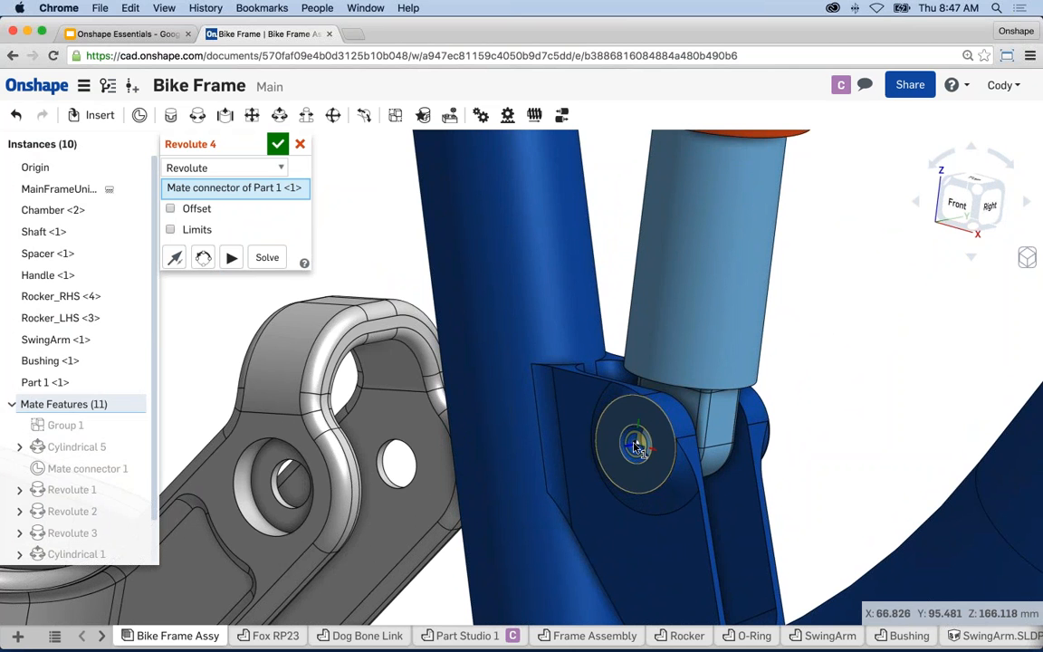
pyautogui.click(636, 447)
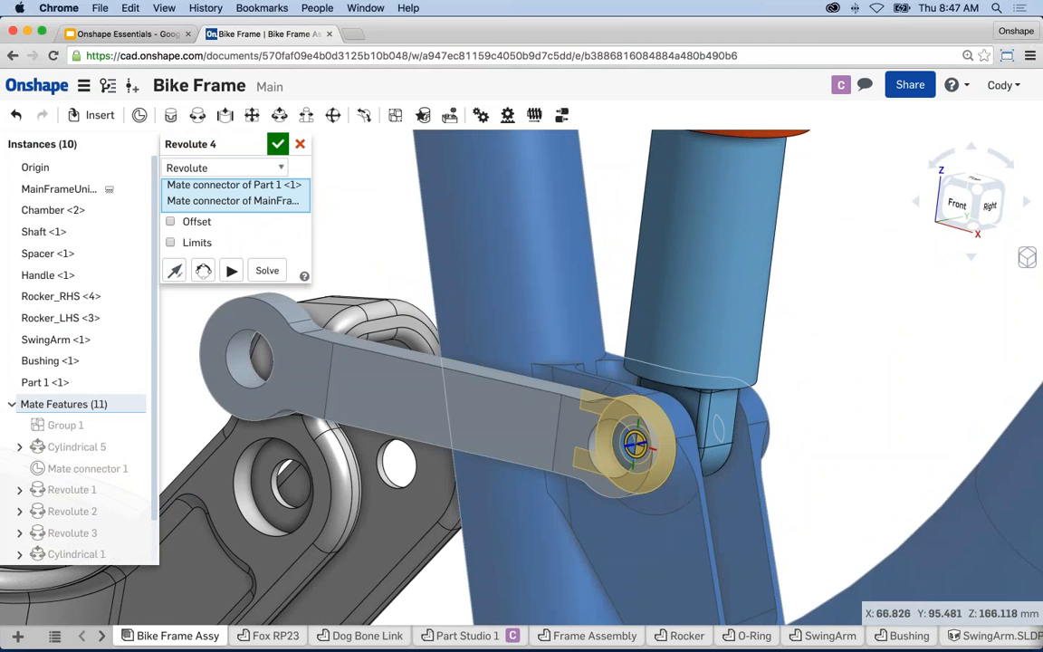
pyautogui.scroll(-5, 636, 447)
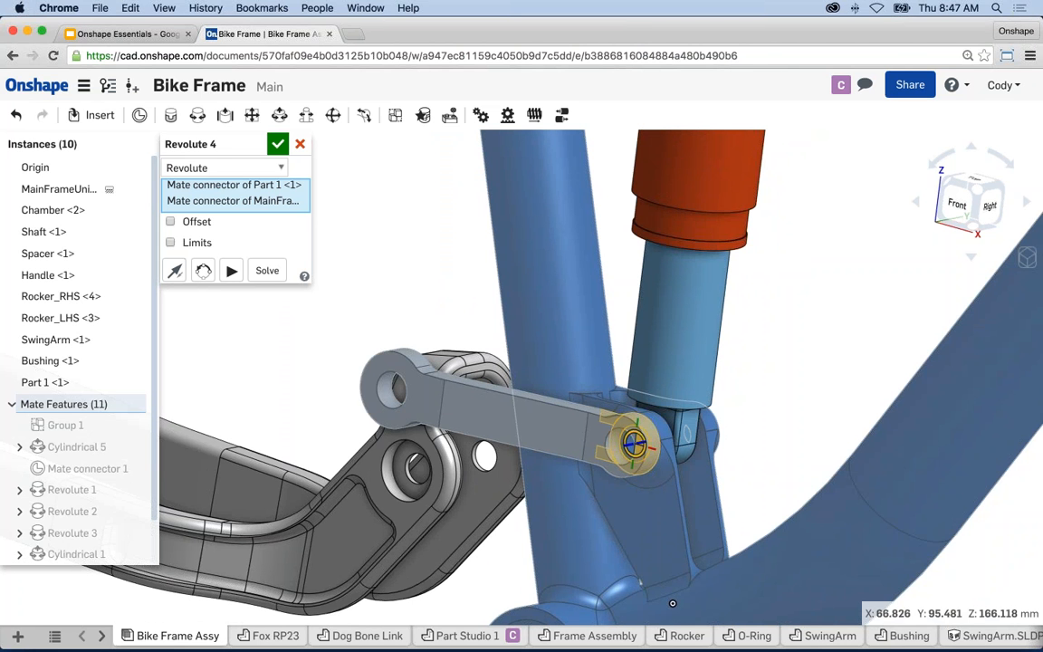
pyautogui.click(231, 271)
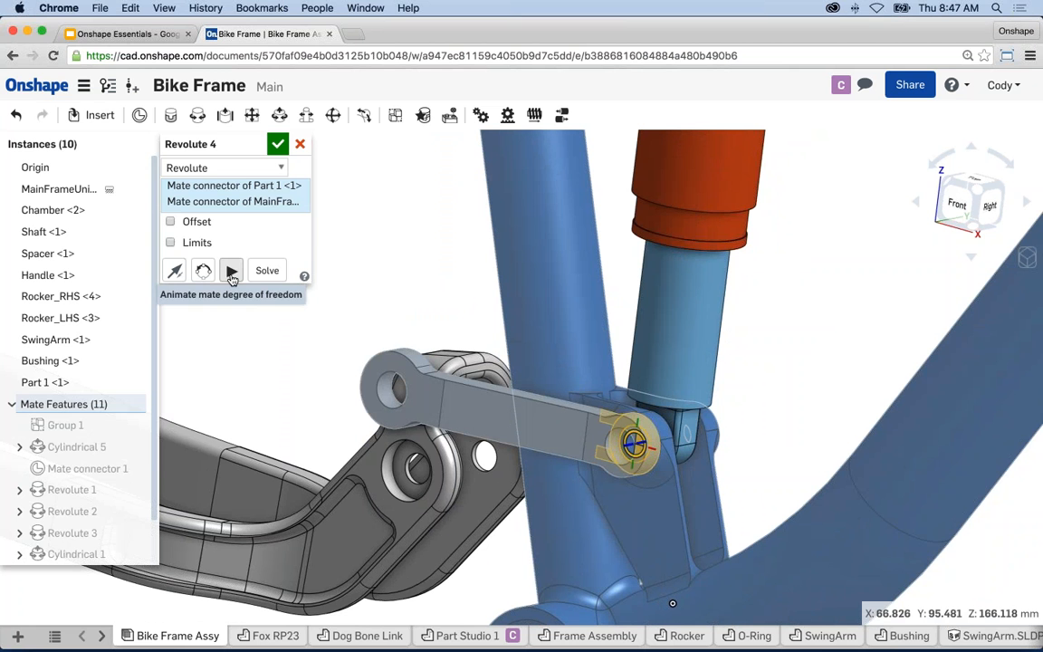
pyautogui.click(242, 167)
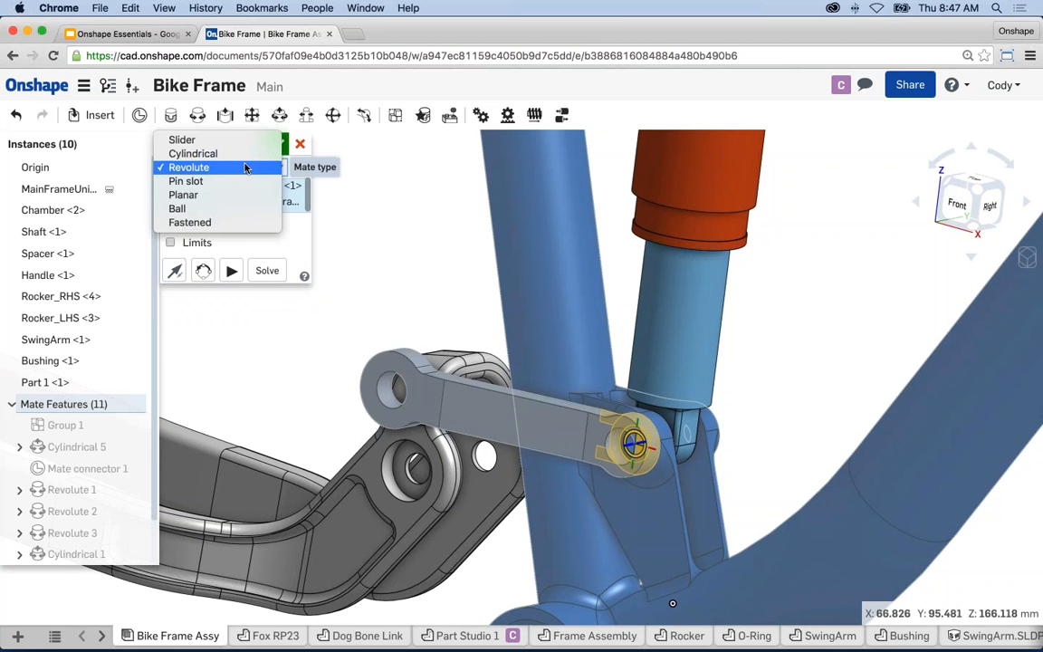
pyautogui.click(213, 155)
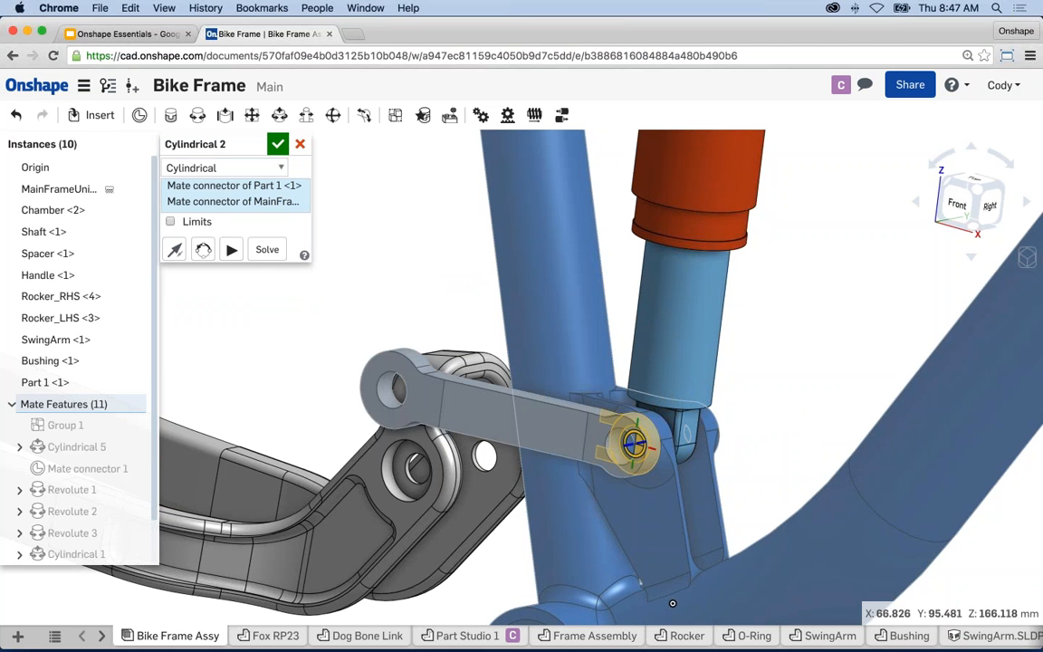
pyautogui.click(241, 167)
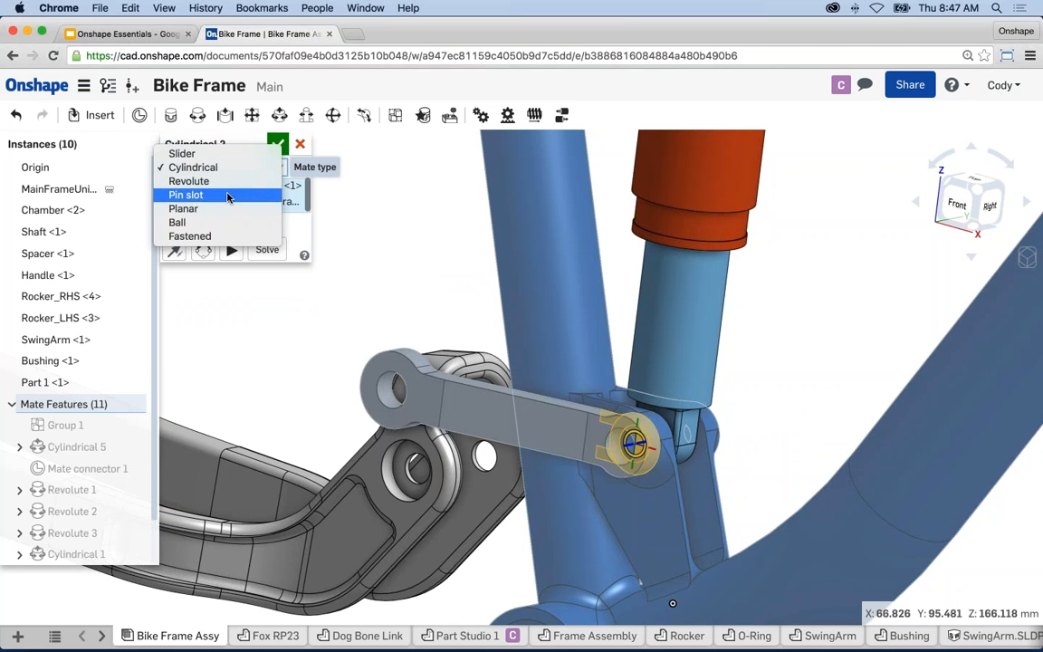
pyautogui.click(204, 223)
pyautogui.click(230, 229)
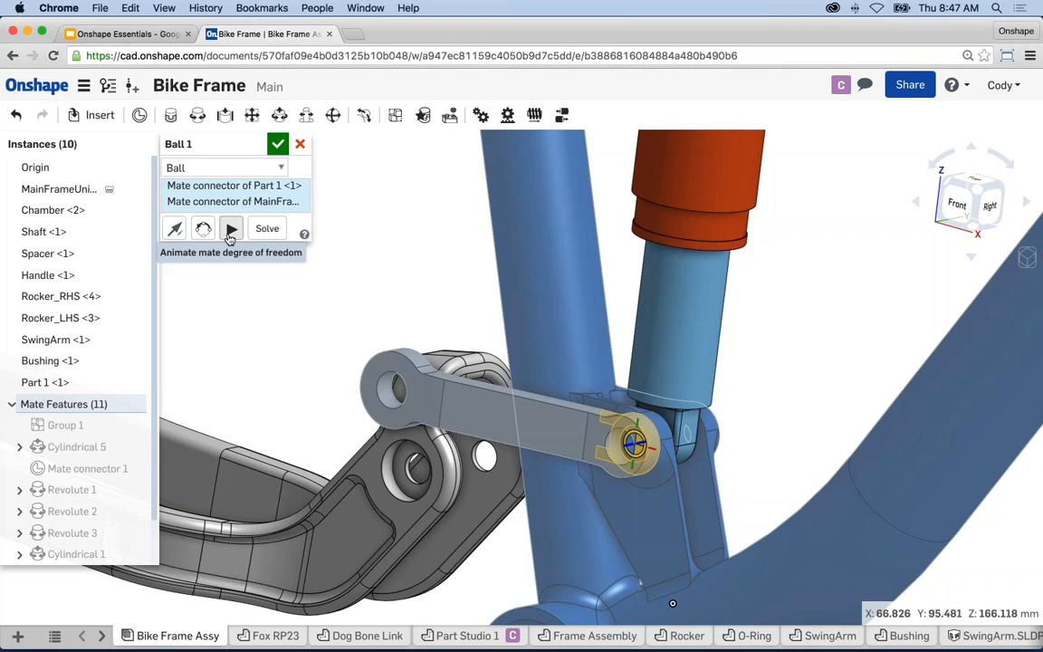
pyautogui.click(240, 167)
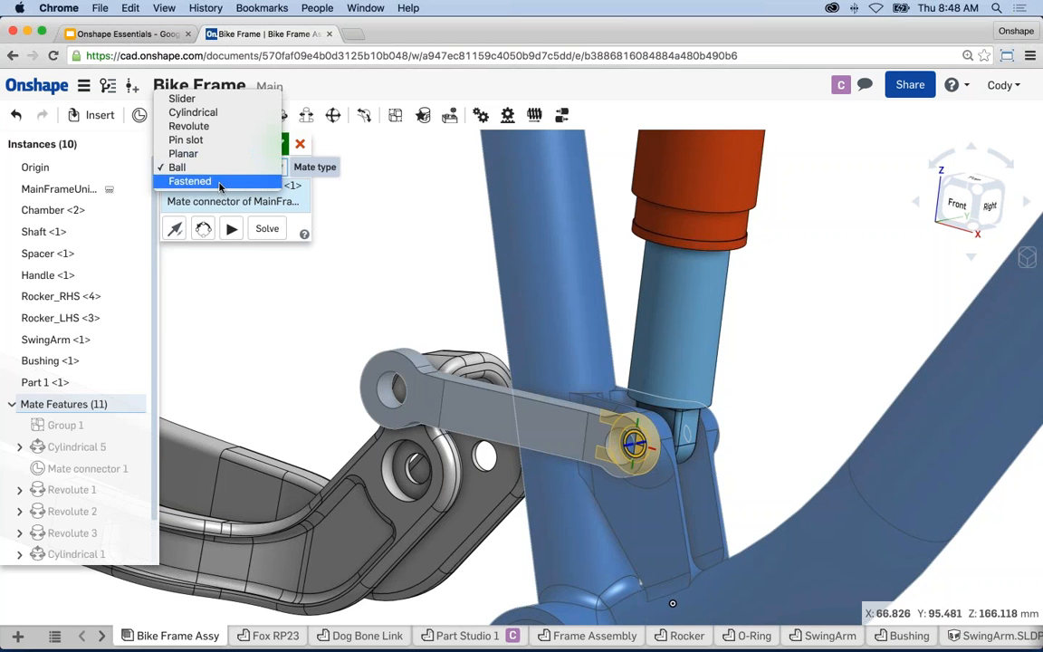
pyautogui.click(200, 181)
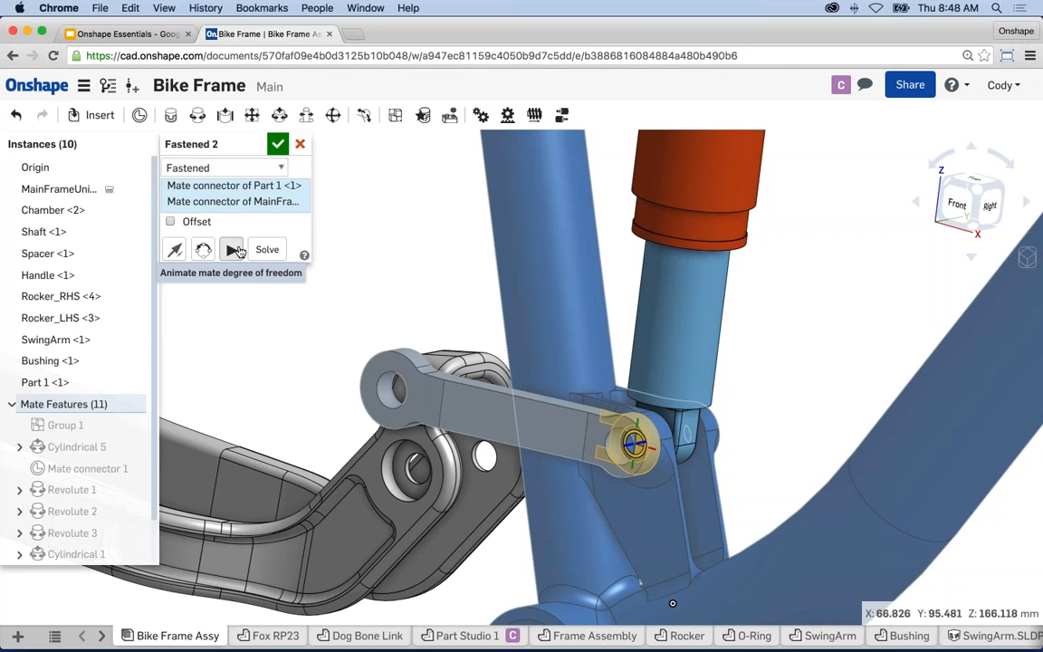
pyautogui.click(270, 168)
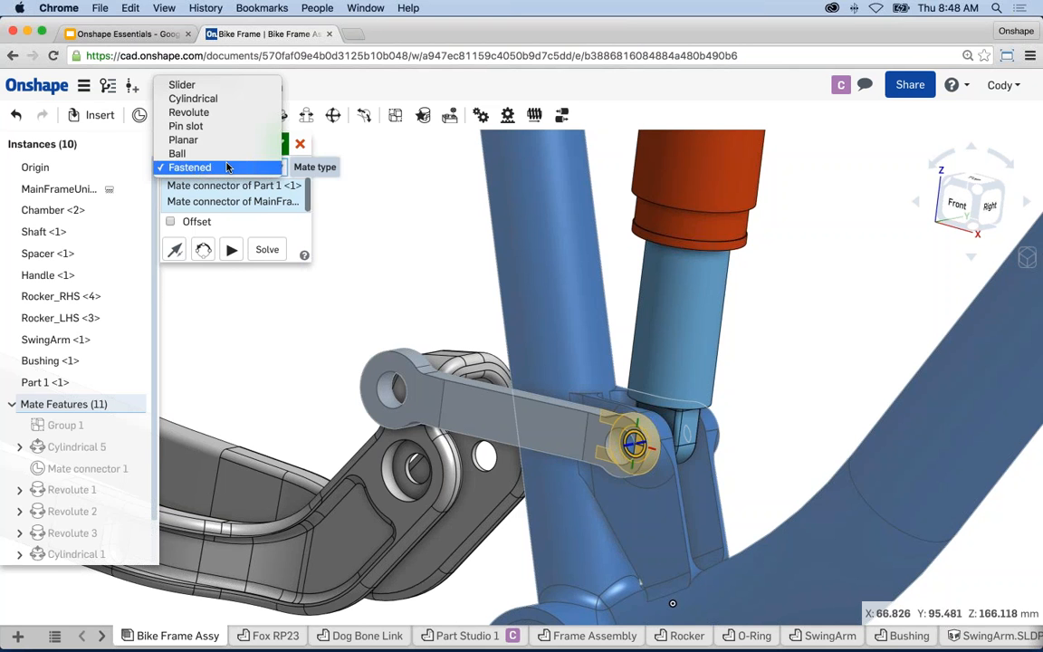
pyautogui.click(212, 116)
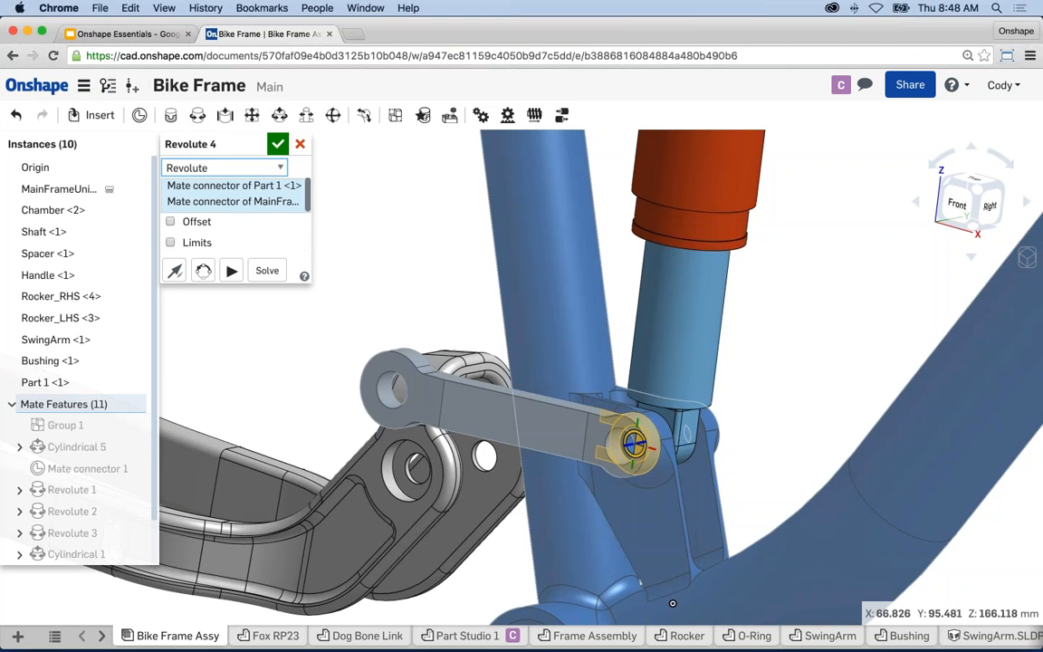
# - Accept Revolute 4 and drag the link to test it pivoting at the shock mount
pyautogui.click(278, 145)
pyautogui.scroll(-3, 390, 225)
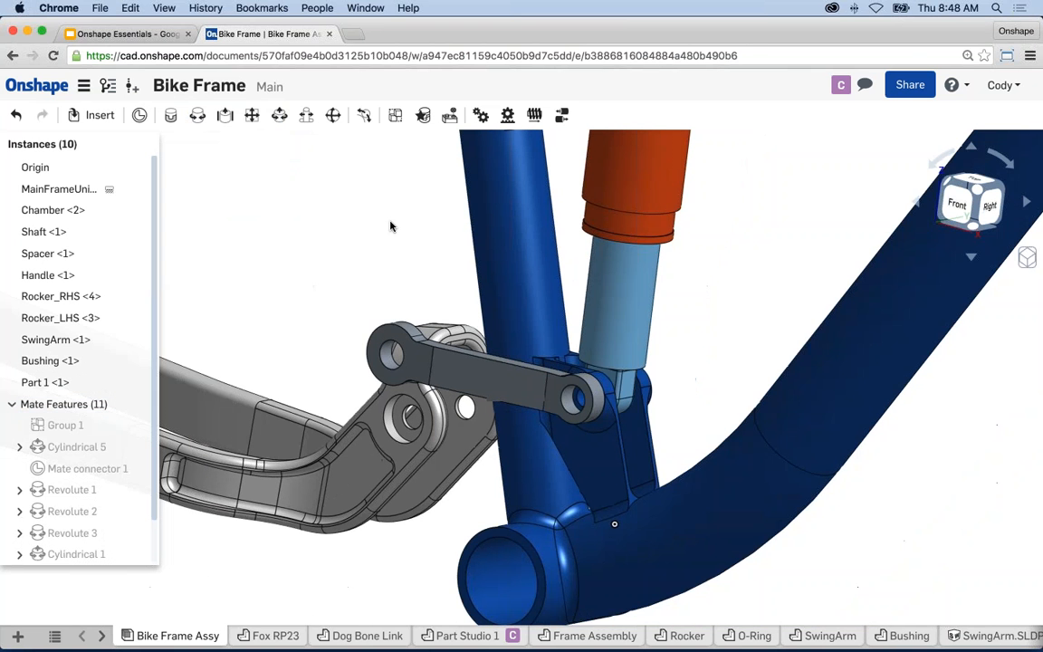
pyautogui.moveTo(391, 225); pyautogui.dragTo(404, 236, button='middle')
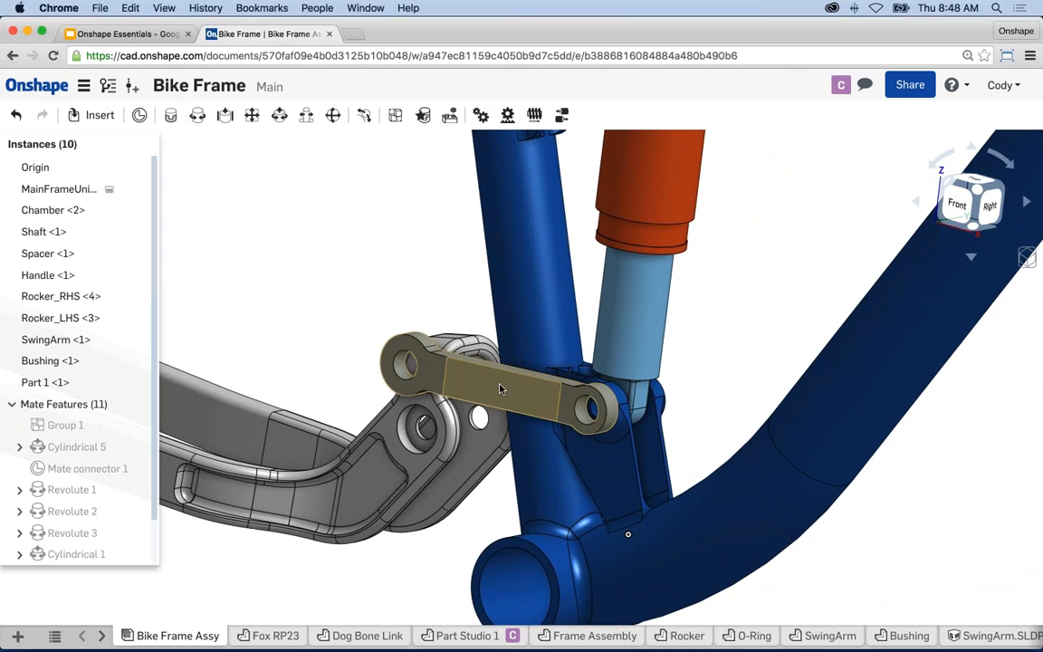
pyautogui.moveTo(502, 389); pyautogui.dragTo(498, 328)
pyautogui.scroll(3, 607, 412)
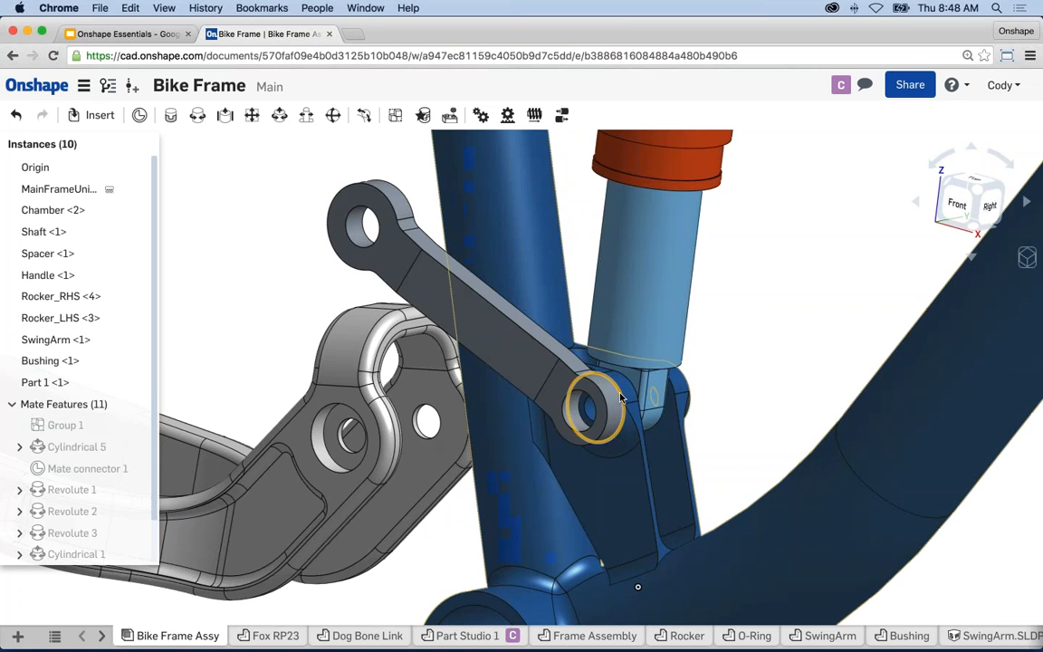
pyautogui.moveTo(410, 260); pyautogui.dragTo(394, 283)
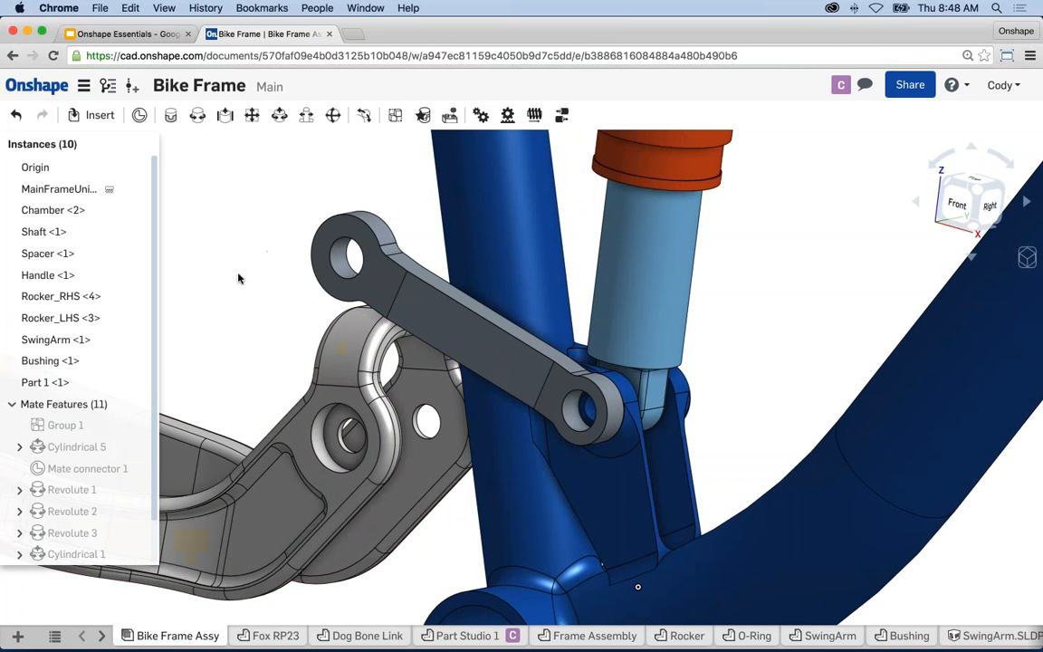
pyautogui.scroll(-2, 237, 278)
pyautogui.moveTo(236, 278); pyautogui.dragTo(266, 275, button='middle')
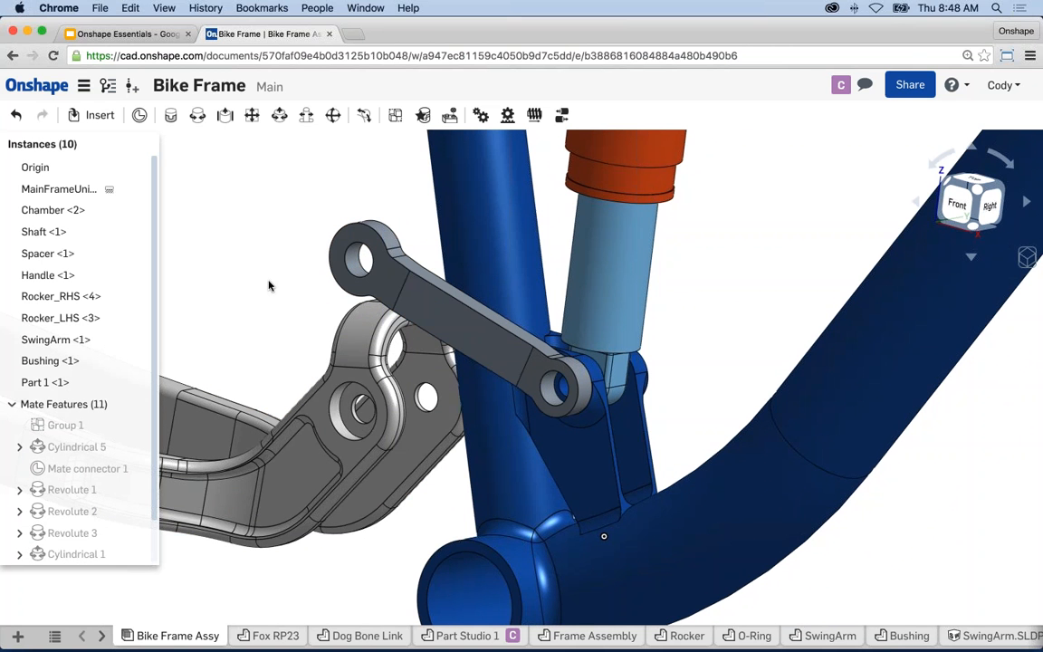
# - Start a cylindrical mate and pick the mate connector on the link's other hole
pyautogui.click(279, 114)
pyautogui.scroll(-6, 412, 223)
pyautogui.moveTo(412, 222); pyautogui.dragTo(274, 230, button='right')
pyautogui.scroll(10, 438, 214)
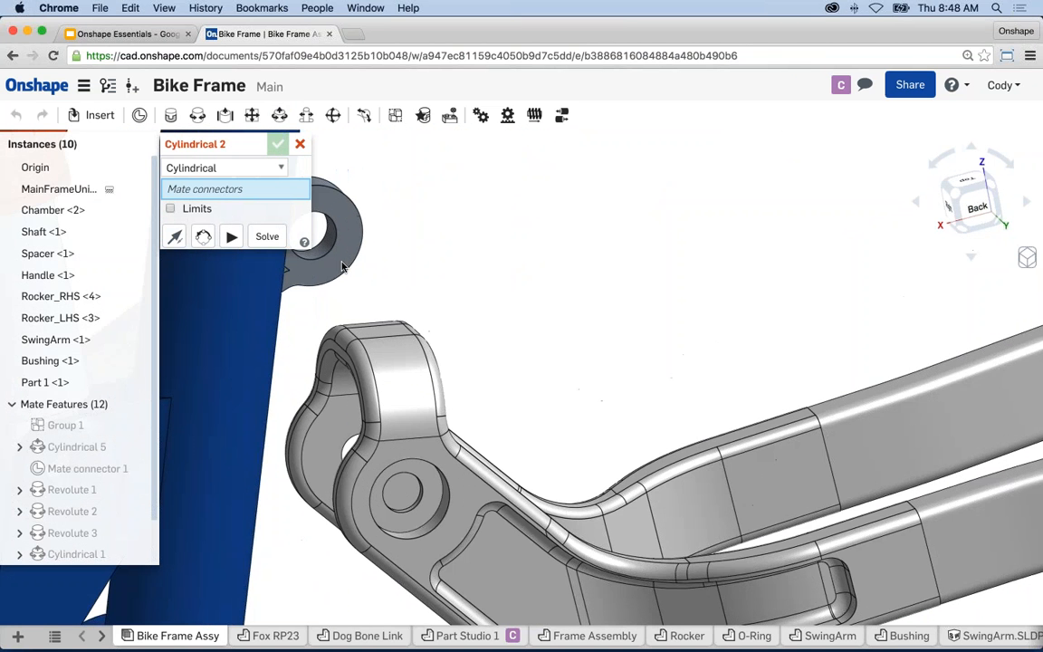
pyautogui.click(288, 223)
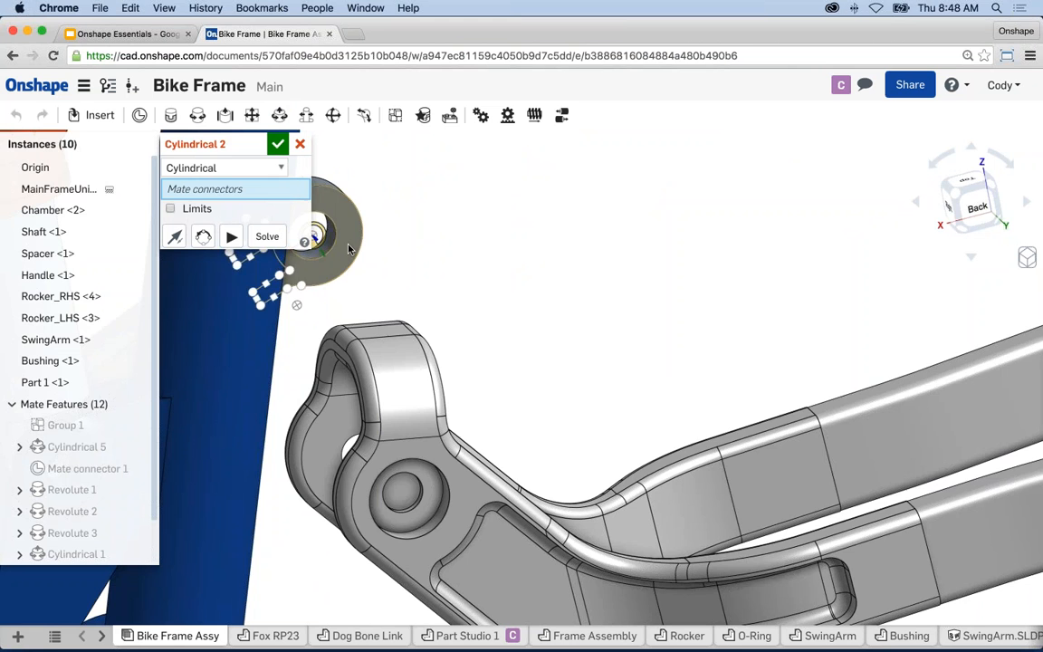
pyautogui.scroll(-6, 484, 285)
pyautogui.moveTo(486, 284); pyautogui.dragTo(619, 282, button='right')
pyautogui.scroll(8, 436, 365)
pyautogui.moveTo(420, 335); pyautogui.dragTo(434, 331, button='right')
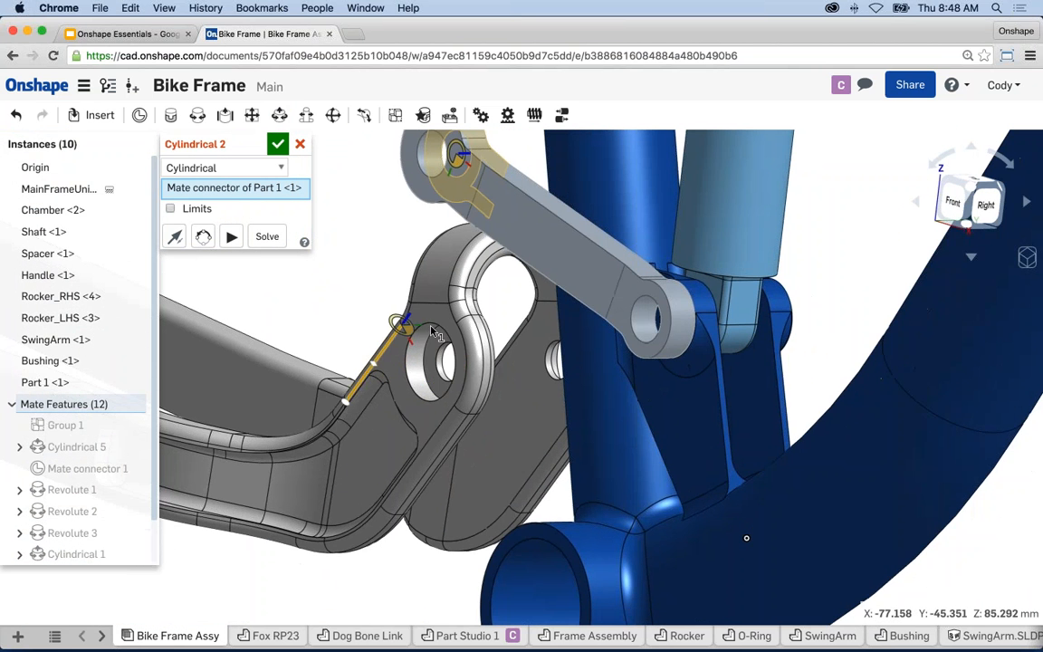
pyautogui.scroll(5, 443, 348)
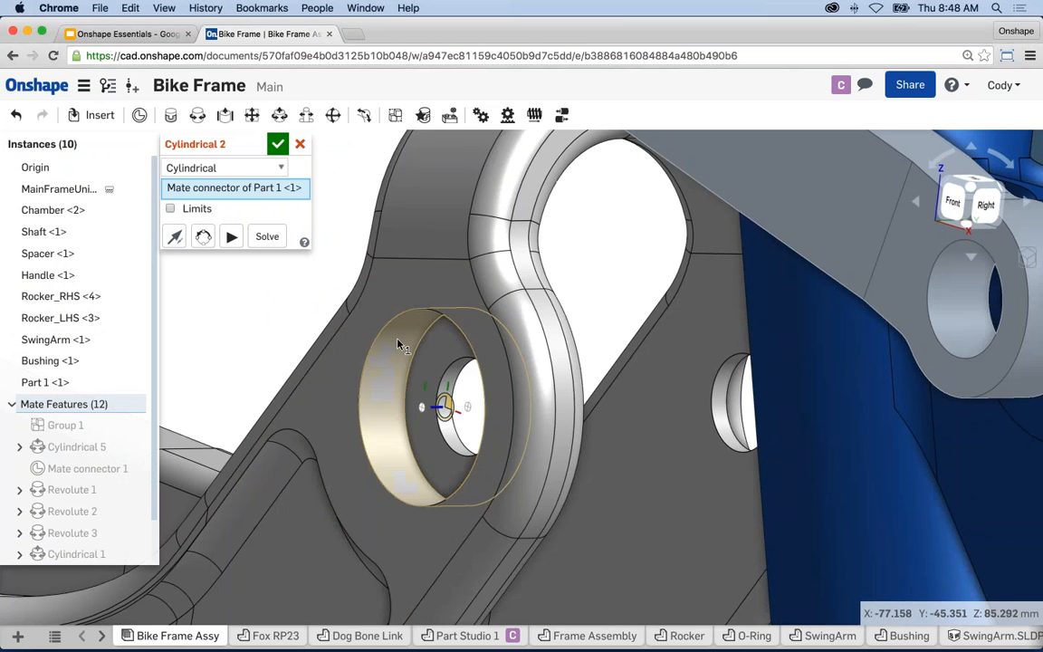
# - Pick the swing-arm pivot hole centre and solve so the link swings into position
pyautogui.click(360, 385)
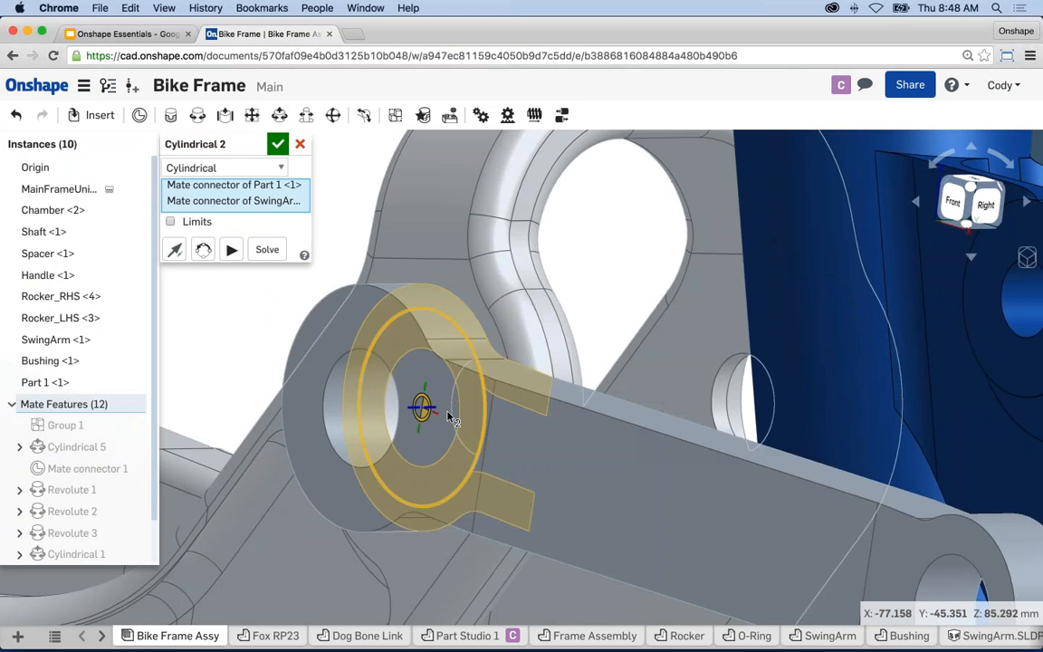
pyautogui.scroll(-4, 448, 411)
pyautogui.scroll(-4, 448, 417)
pyautogui.moveTo(534, 532); pyautogui.dragTo(482, 508, button='middle')
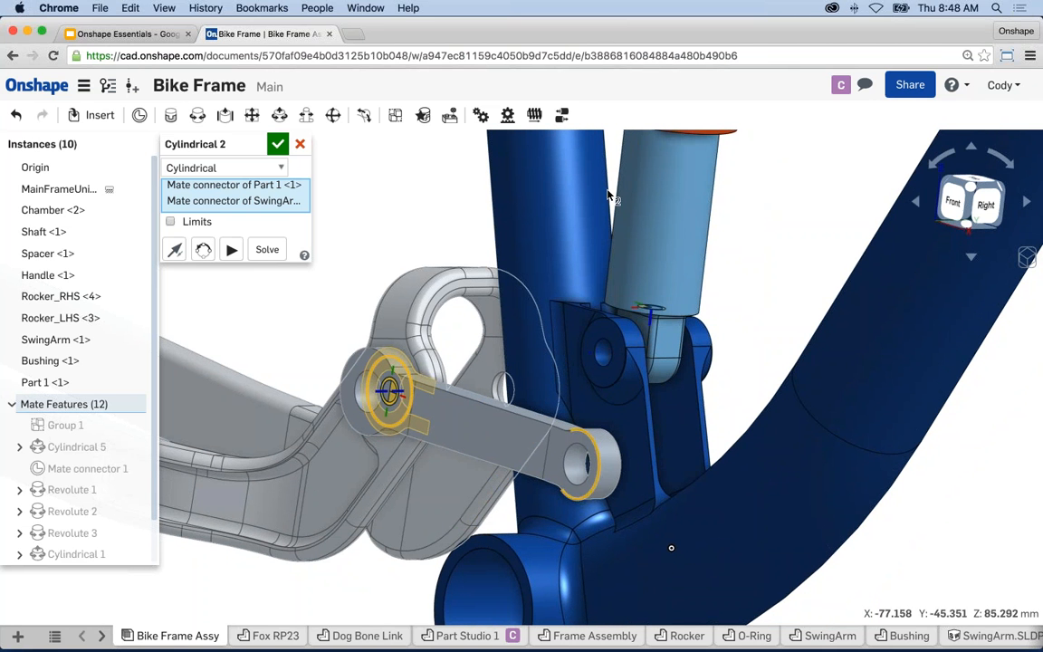
pyautogui.scroll(-2, 405, 198)
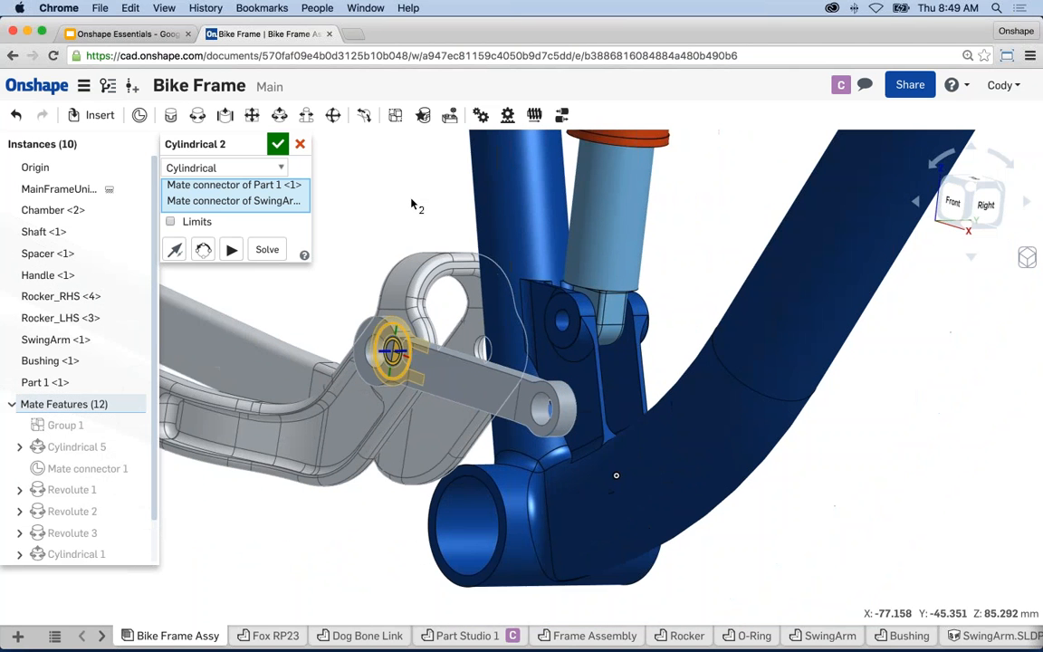
pyautogui.moveTo(412, 200); pyautogui.dragTo(424, 200, button='middle')
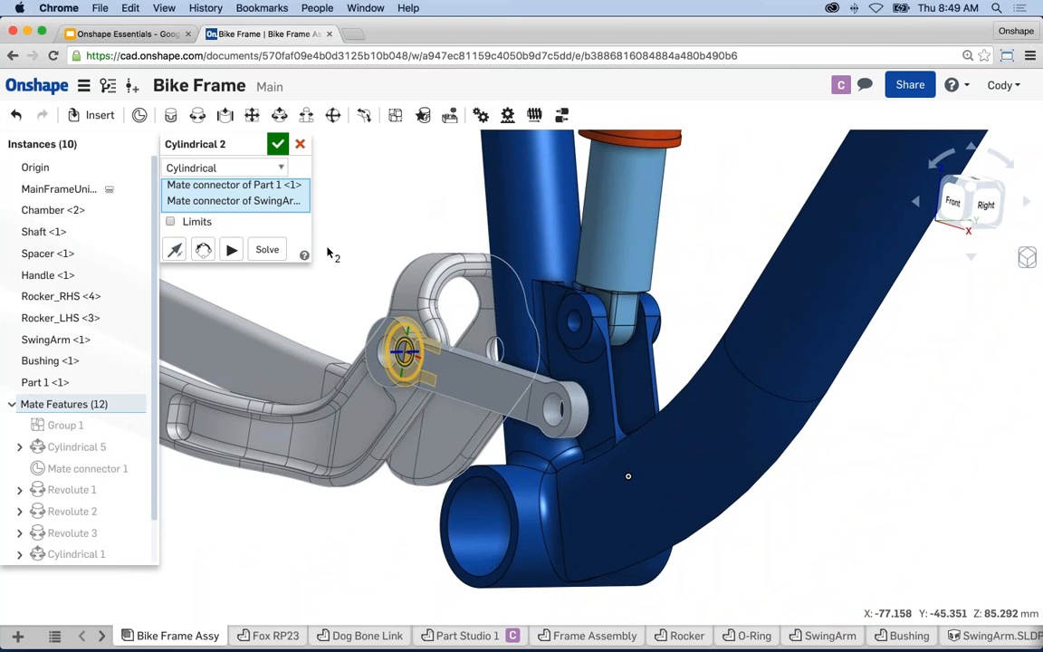
pyautogui.click(262, 251)
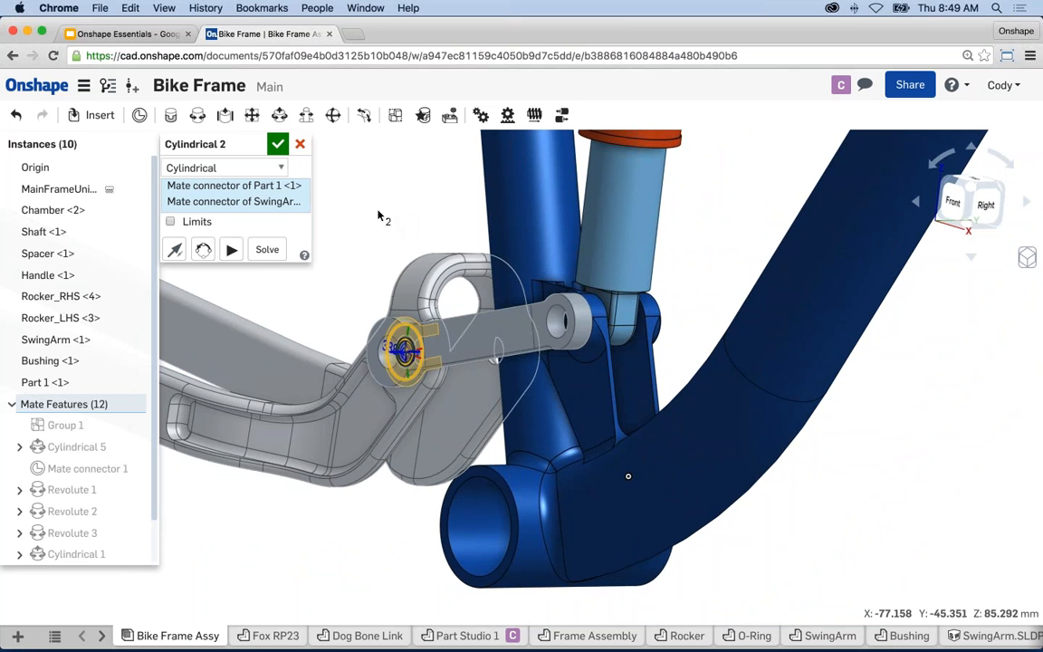
# - Commit the Cylindrical 2 mate and zoom out to see the whole frame
pyautogui.click(277, 144)
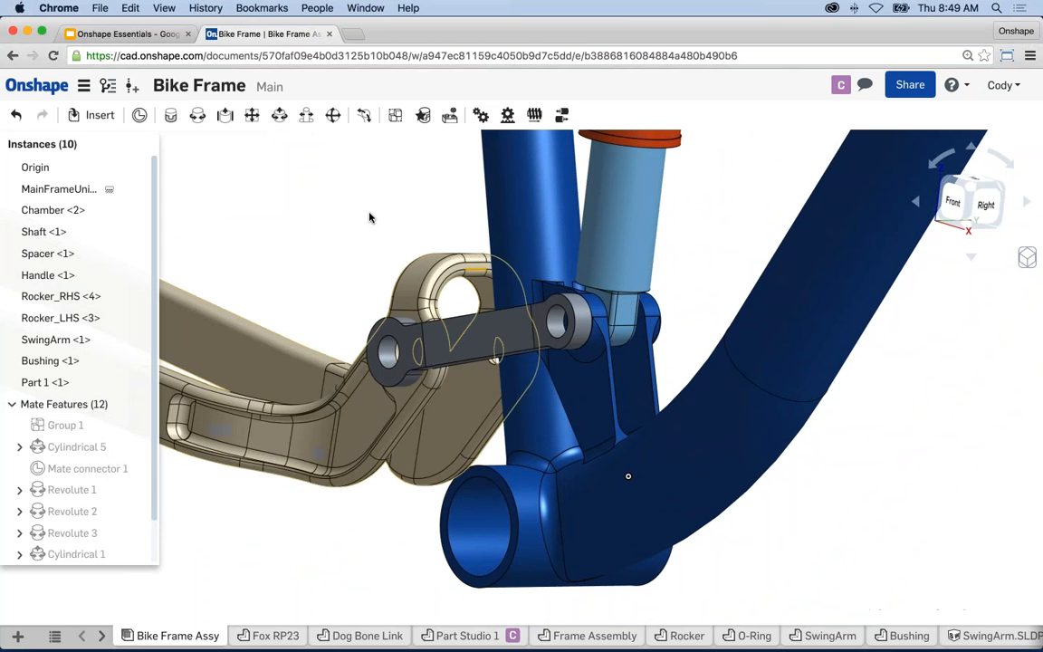
pyautogui.scroll(-3, 468, 241)
pyautogui.moveTo(454, 243); pyautogui.dragTo(491, 283, button='middle')
pyautogui.scroll(-3, 489, 288)
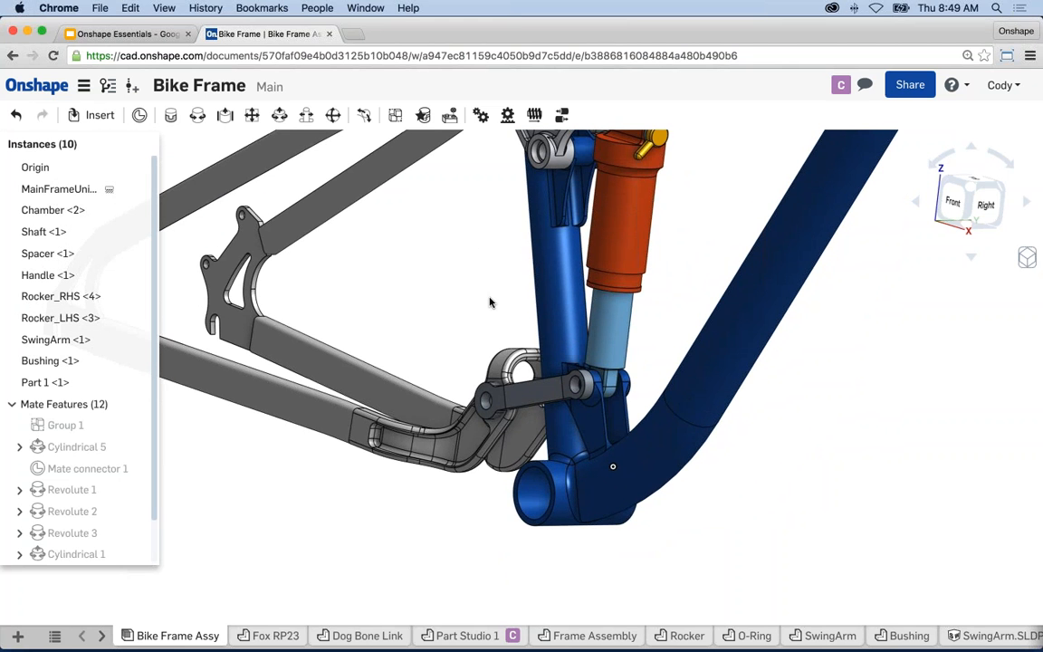
pyautogui.scroll(-5, 489, 303)
pyautogui.moveTo(477, 354); pyautogui.dragTo(456, 387, button='middle')
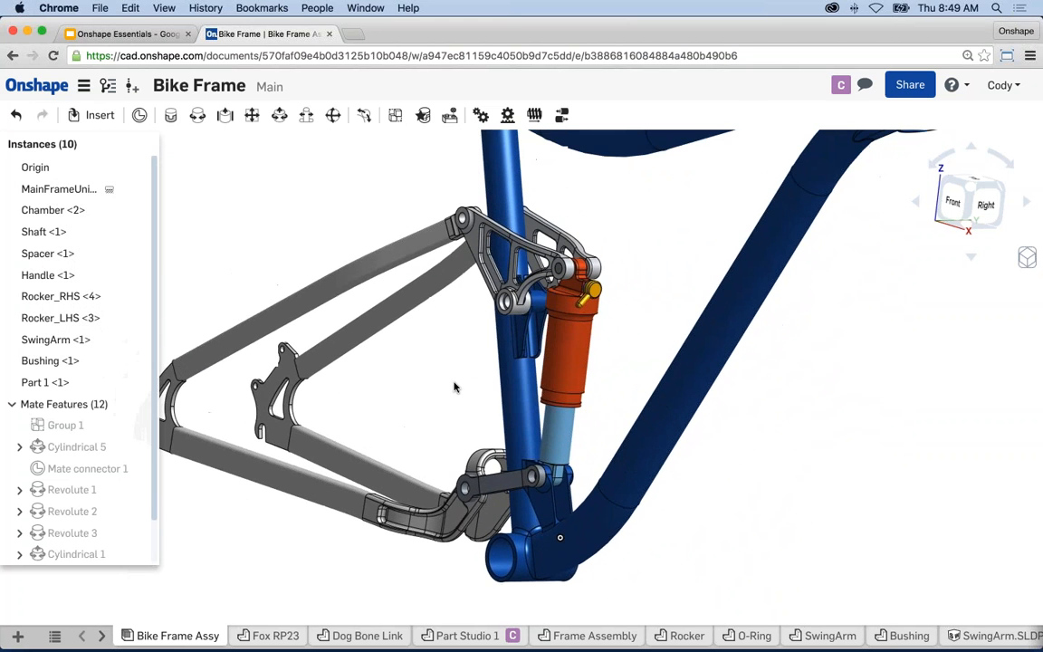
pyautogui.scroll(-5, 449, 351)
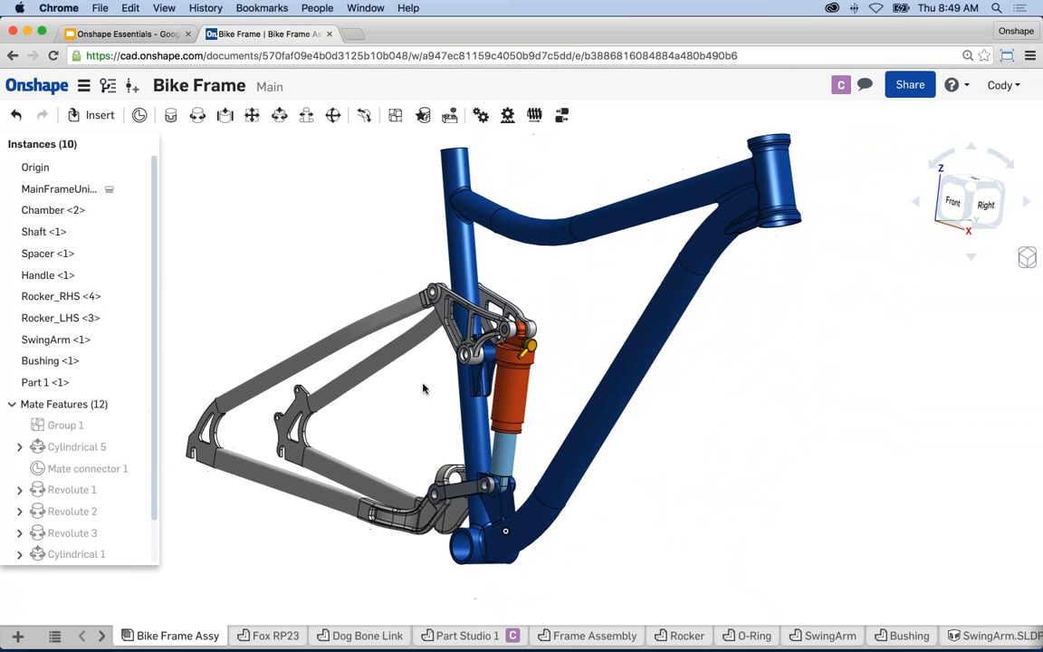
# - Drag the swingarm down to compress the shock, then recentre the bike frame
pyautogui.moveTo(307, 489); pyautogui.dragTo(319, 277)
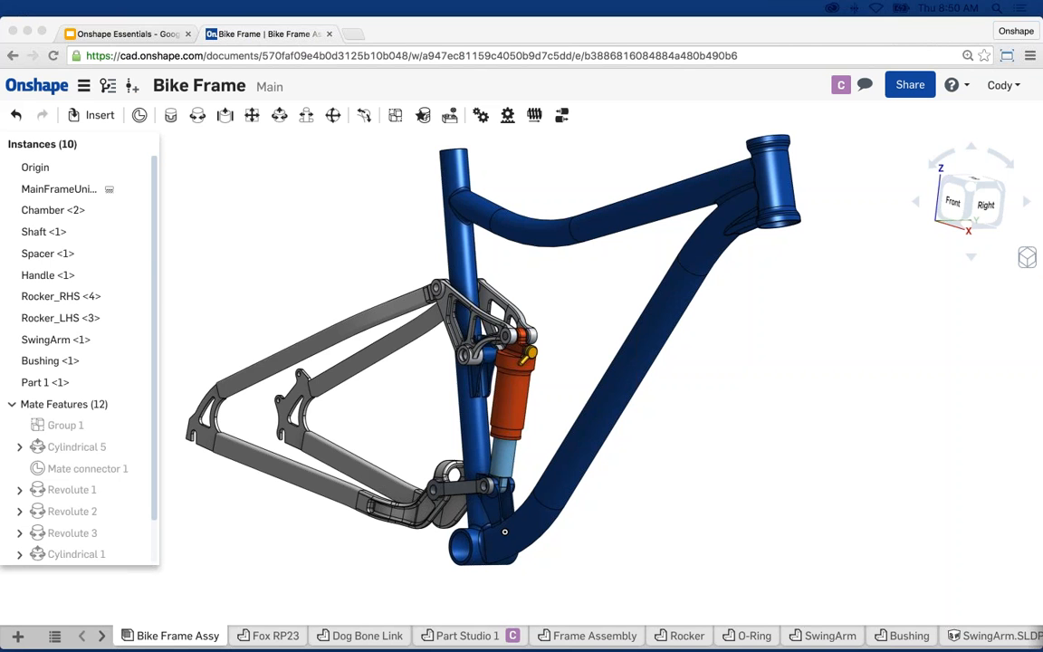
pyautogui.click(807, 404)
pyautogui.scroll(-1, 807, 404)
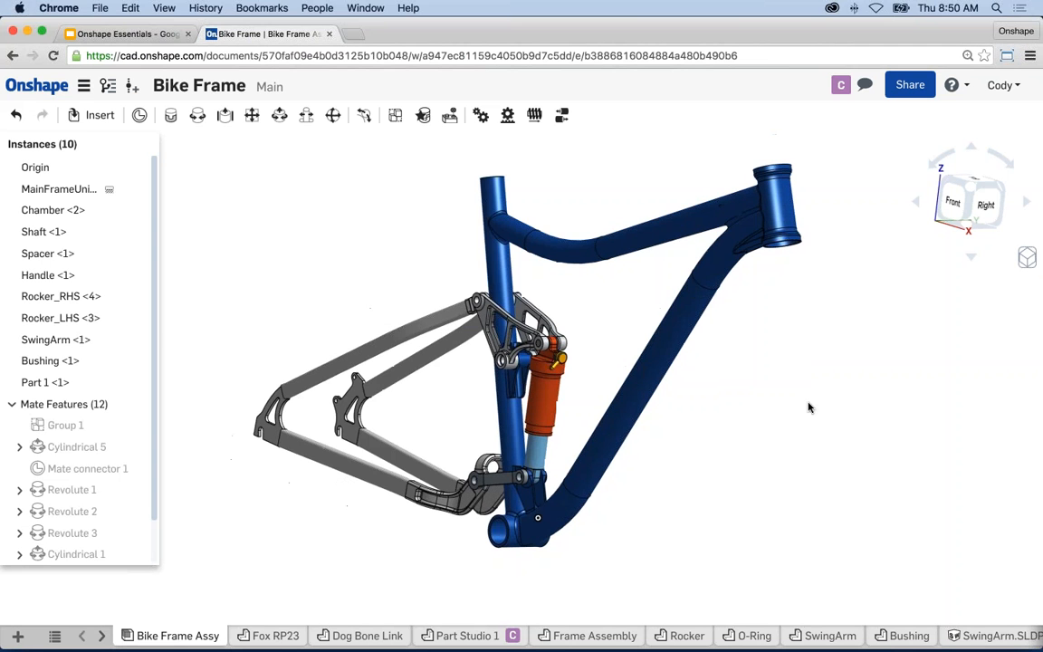
pyautogui.moveTo(807, 404); pyautogui.dragTo(796, 413, button='middle')
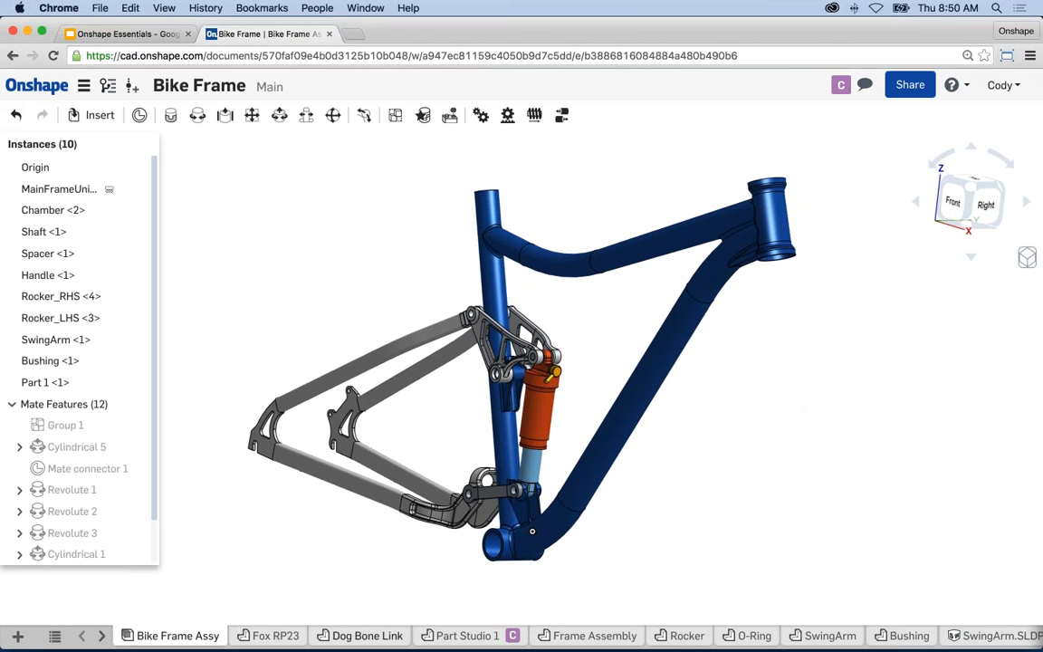
pyautogui.click(276, 636)
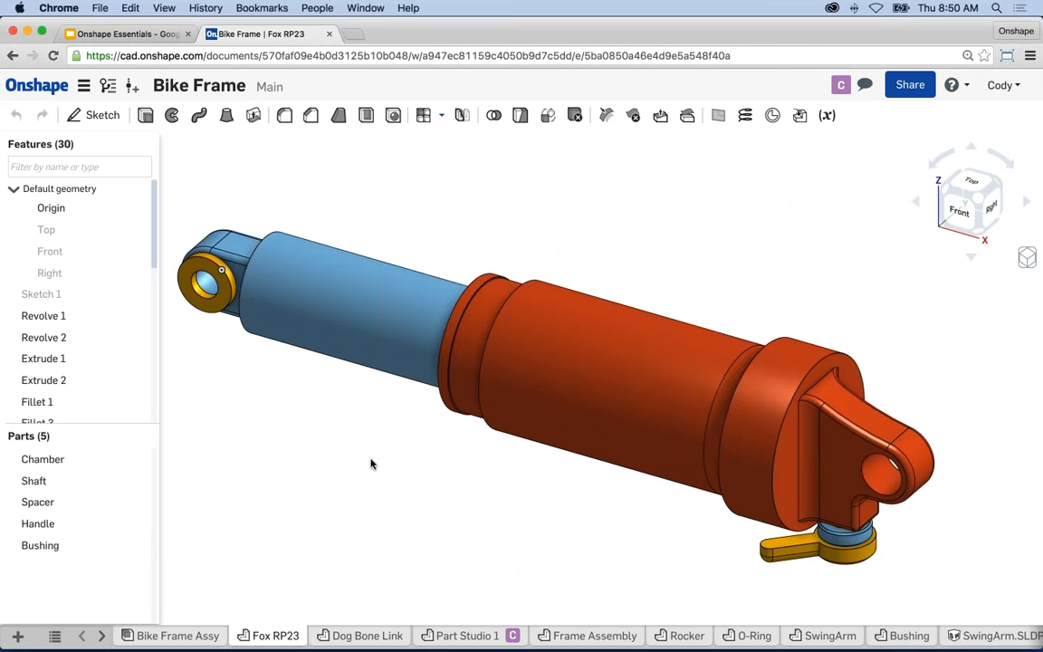
pyautogui.scroll(-3, 396, 472)
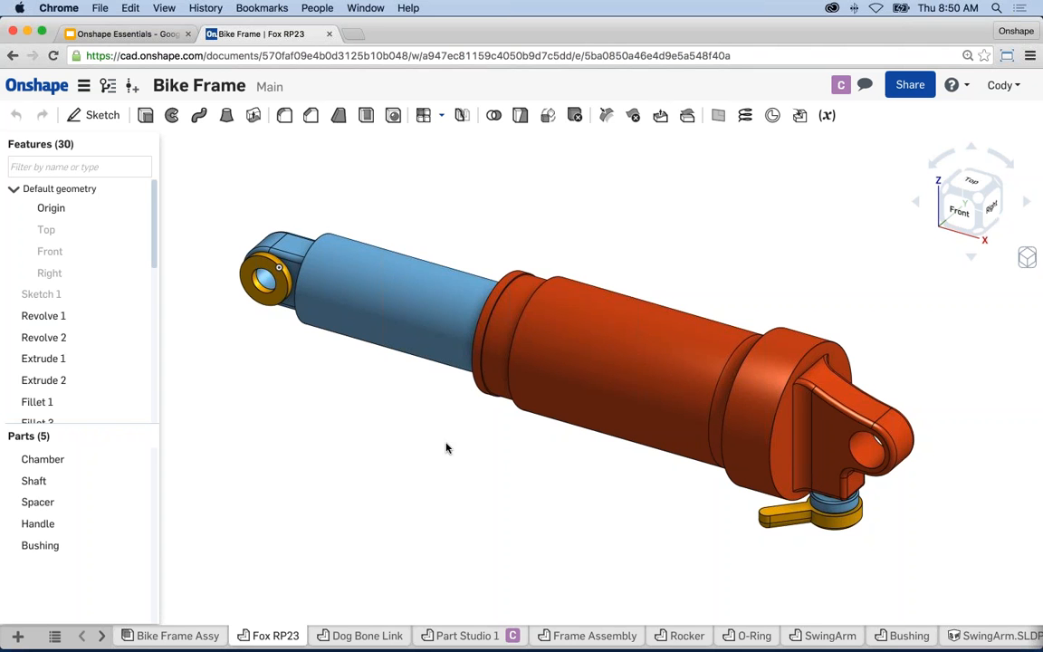
pyautogui.moveTo(598, 372); pyautogui.dragTo(573, 373, button='middle')
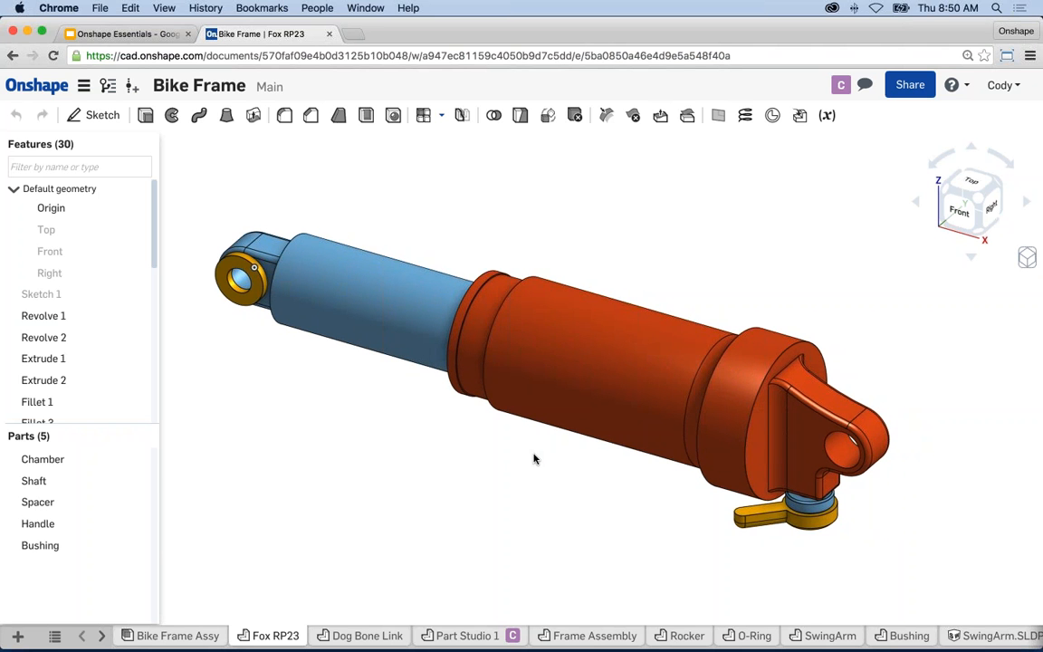
pyautogui.scroll(-1, 534, 459)
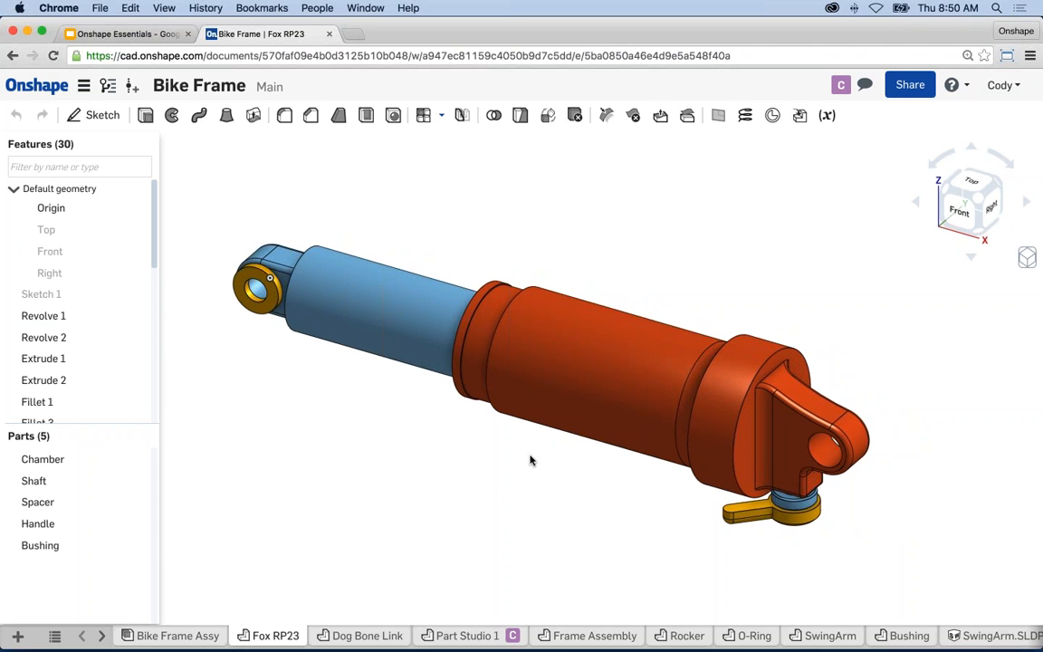
pyautogui.click(177, 635)
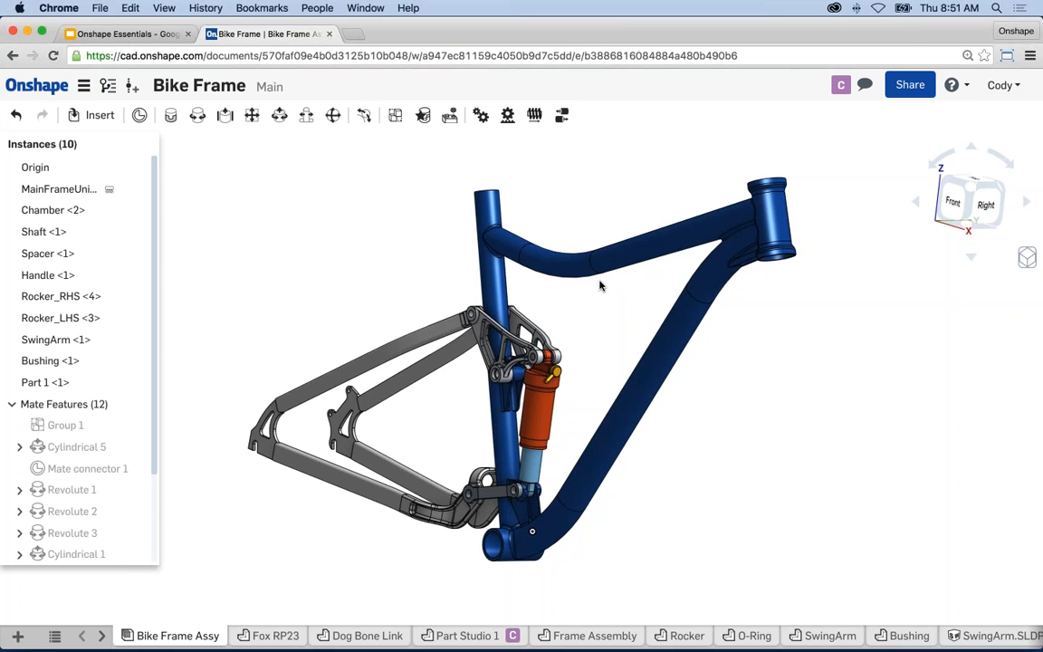
# - Create a new drawing from the bottom-left + menu
pyautogui.click(17, 637)
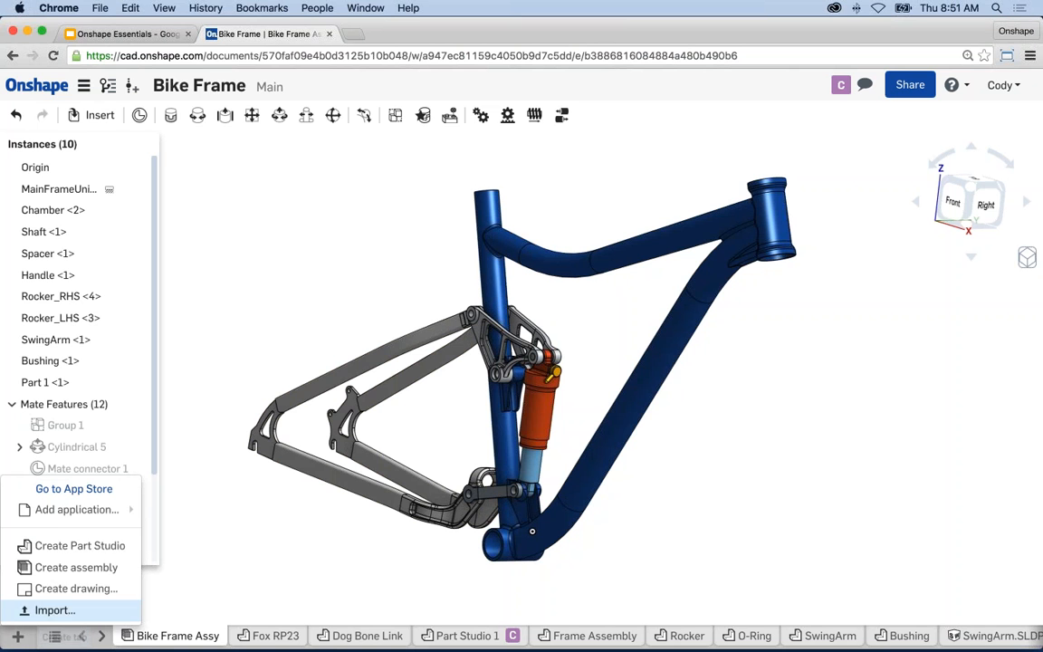
pyautogui.click(78, 589)
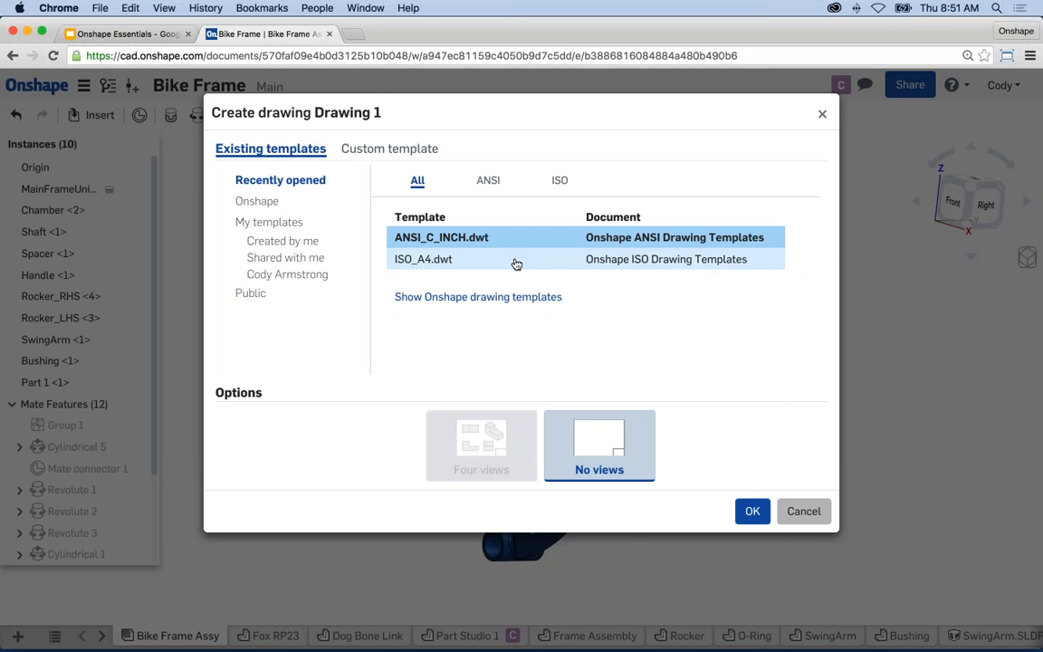
# - Create Drawing 1 from Onshape's standard ISO_A4.dwt template
pyautogui.click(253, 202)
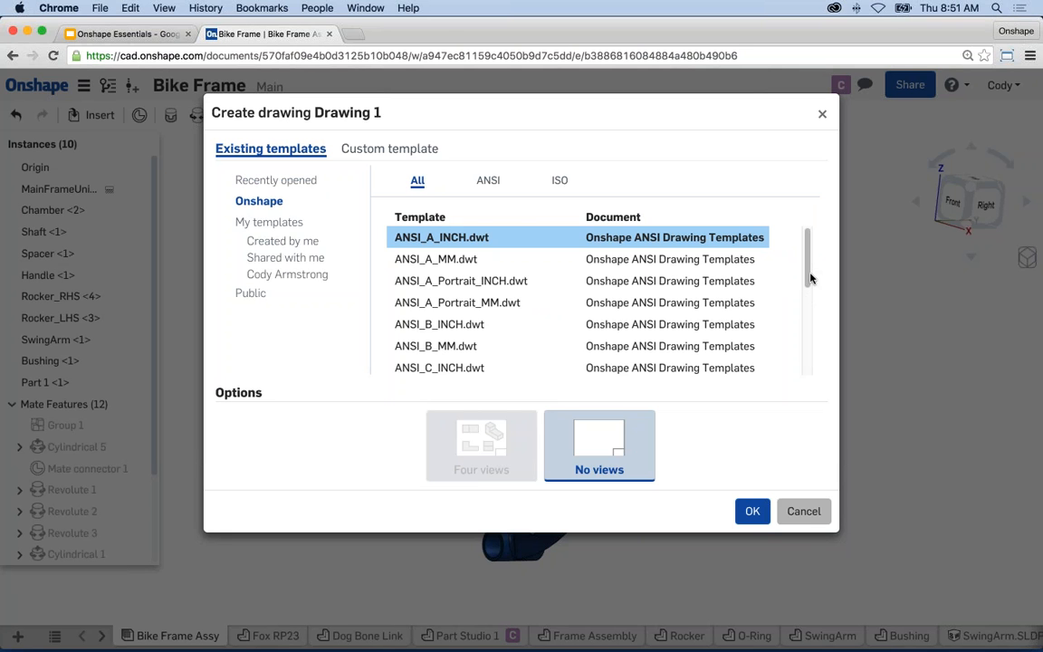
pyautogui.moveTo(810, 277); pyautogui.dragTo(801, 366)
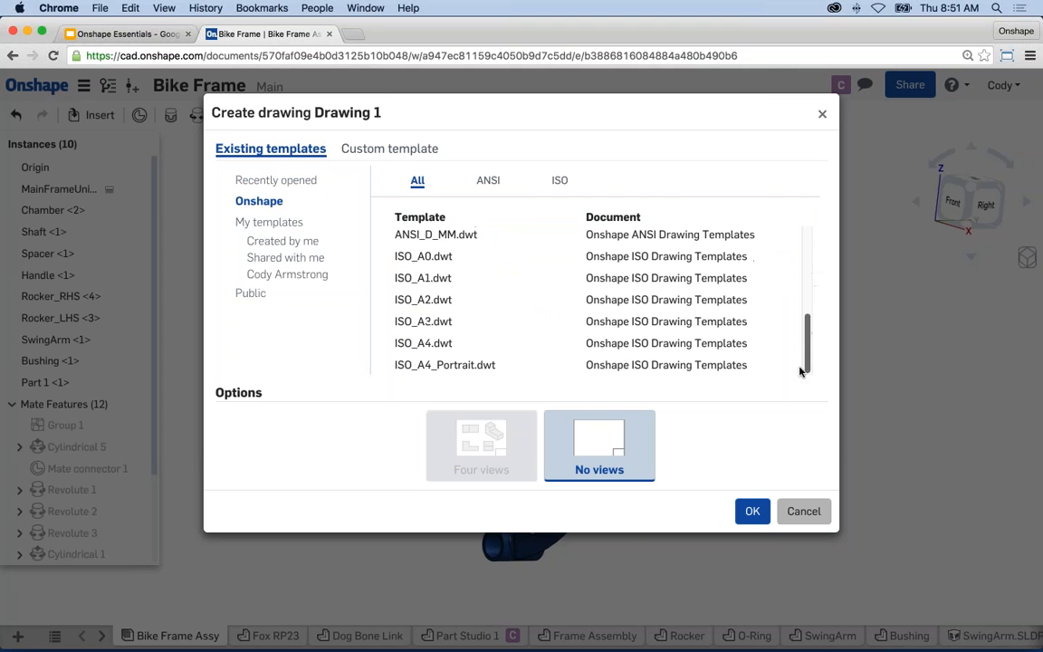
pyautogui.click(444, 344)
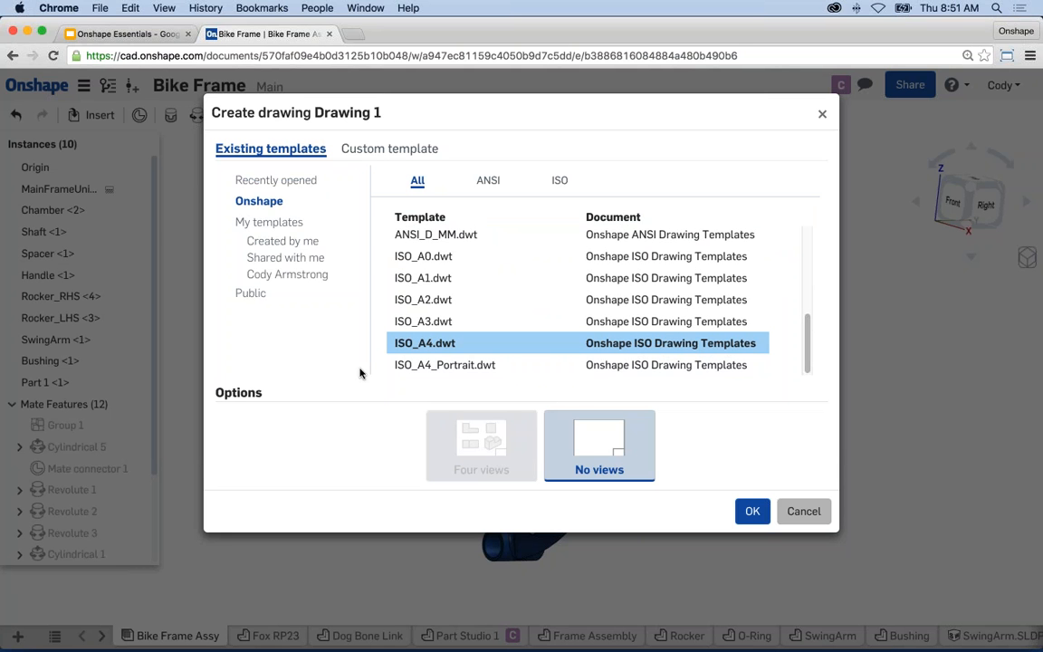
pyautogui.moveTo(811, 345); pyautogui.dragTo(809, 254)
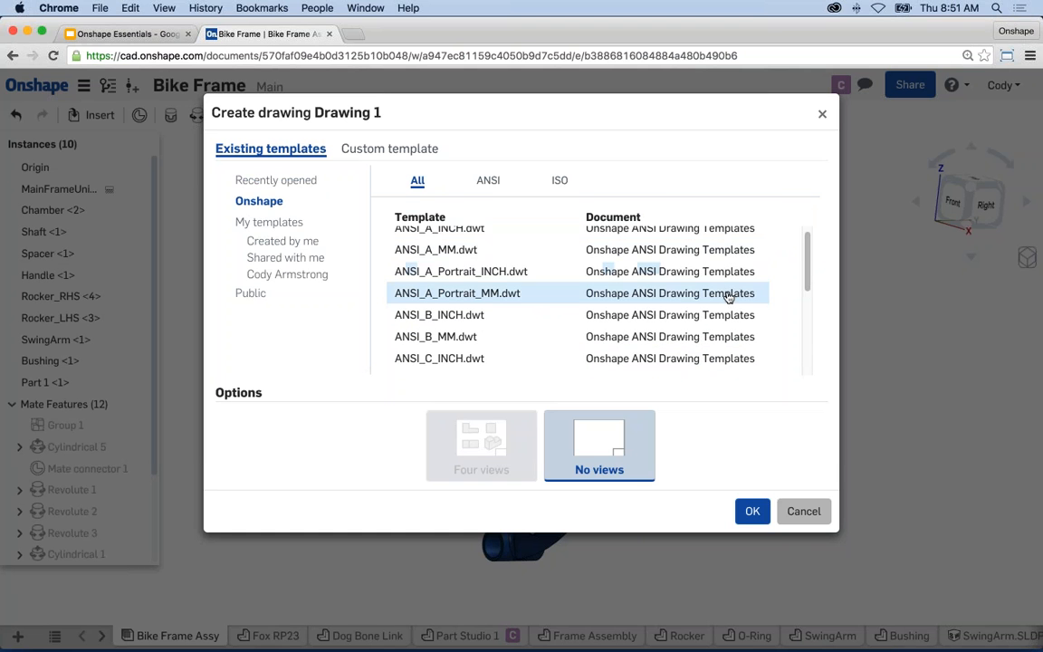
pyautogui.scroll(1, 798, 260)
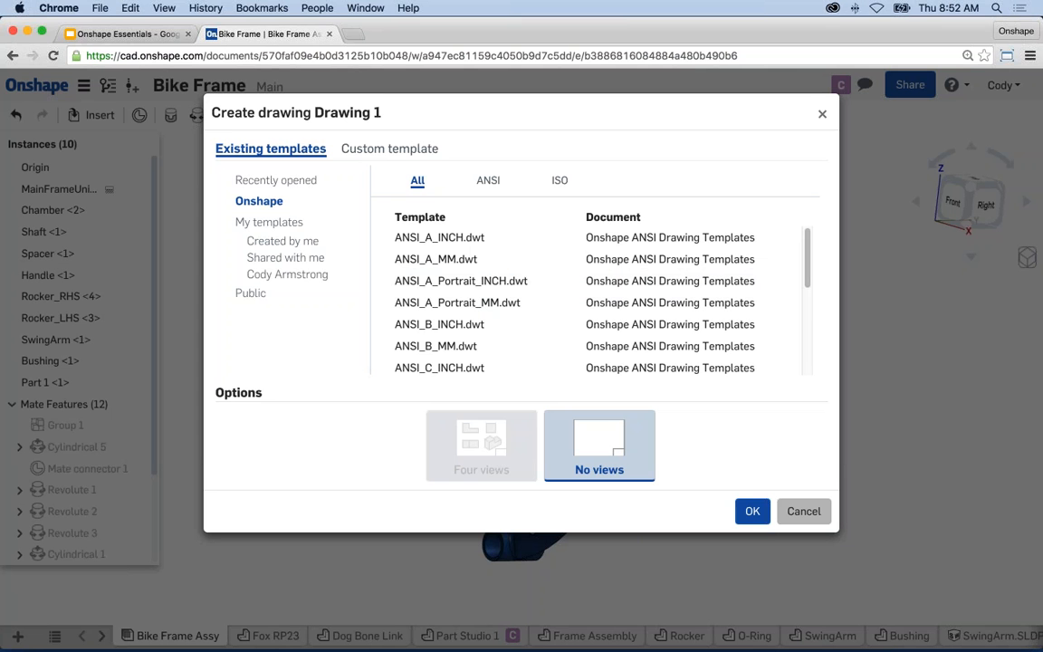
pyautogui.moveTo(807, 273); pyautogui.dragTo(808, 359)
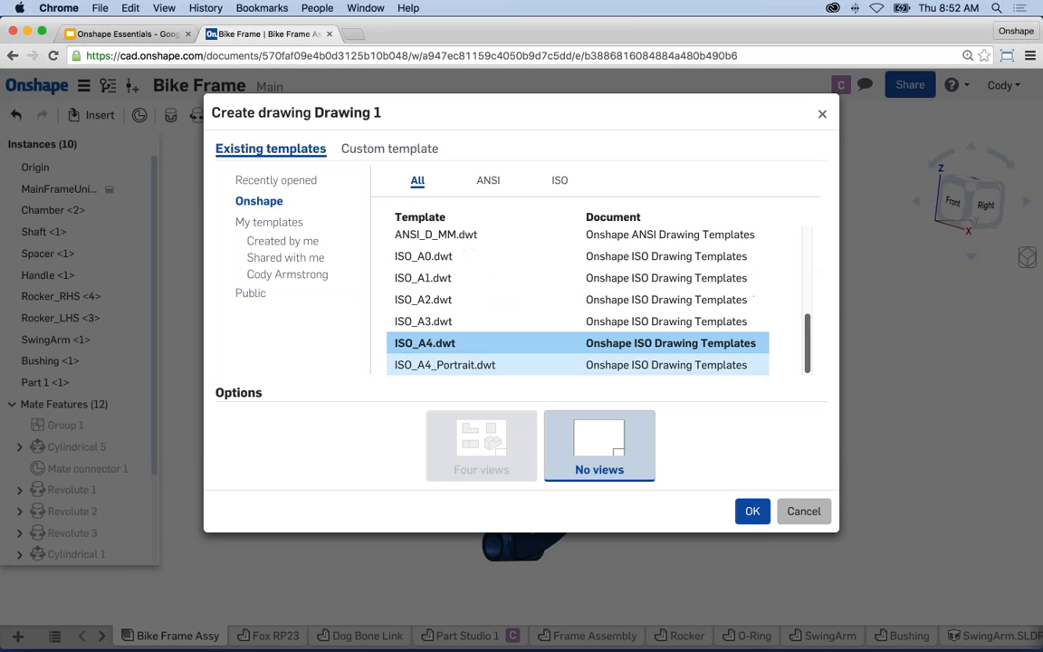
pyautogui.click(751, 510)
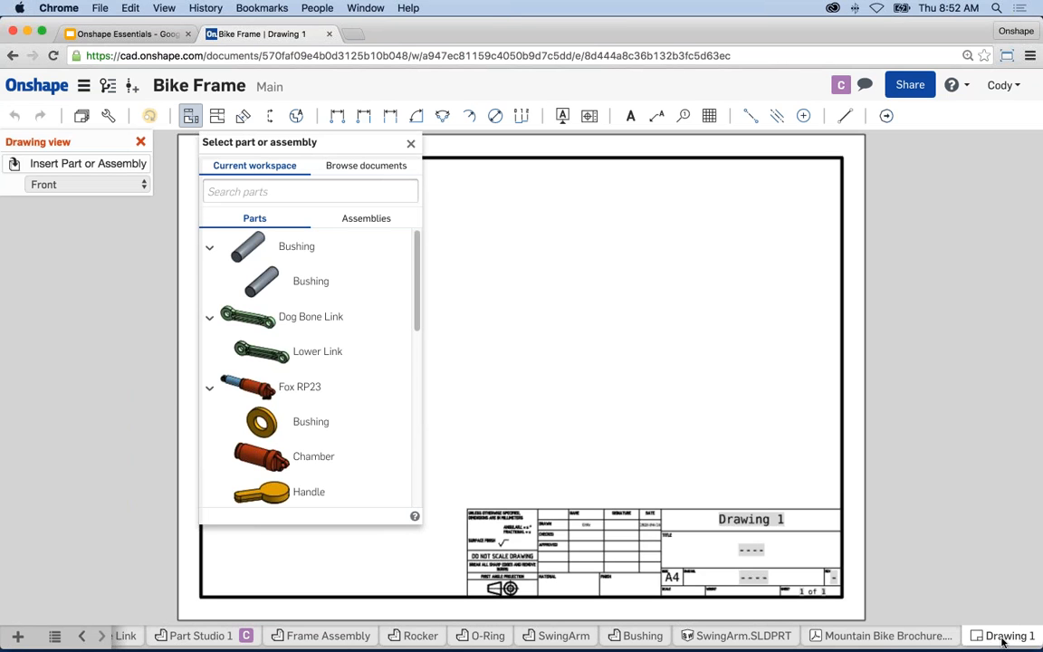
# - Place a front view of Part Studio 1's Part 1 on the sheet
pyautogui.moveTo(418, 280); pyautogui.dragTo(412, 433)
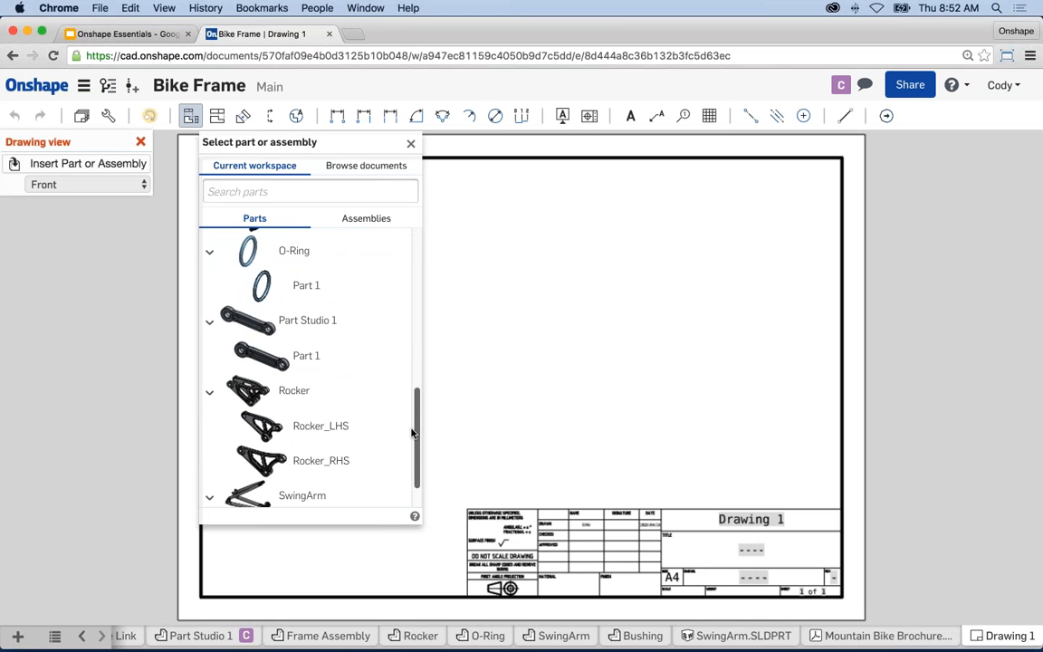
pyautogui.click(307, 355)
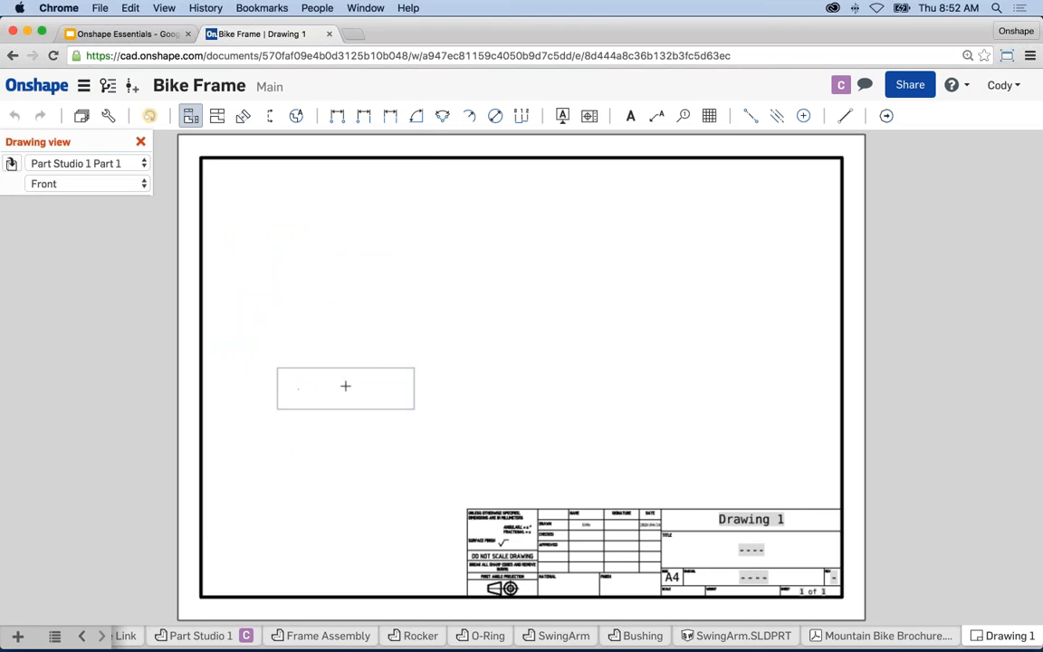
pyautogui.click(344, 386)
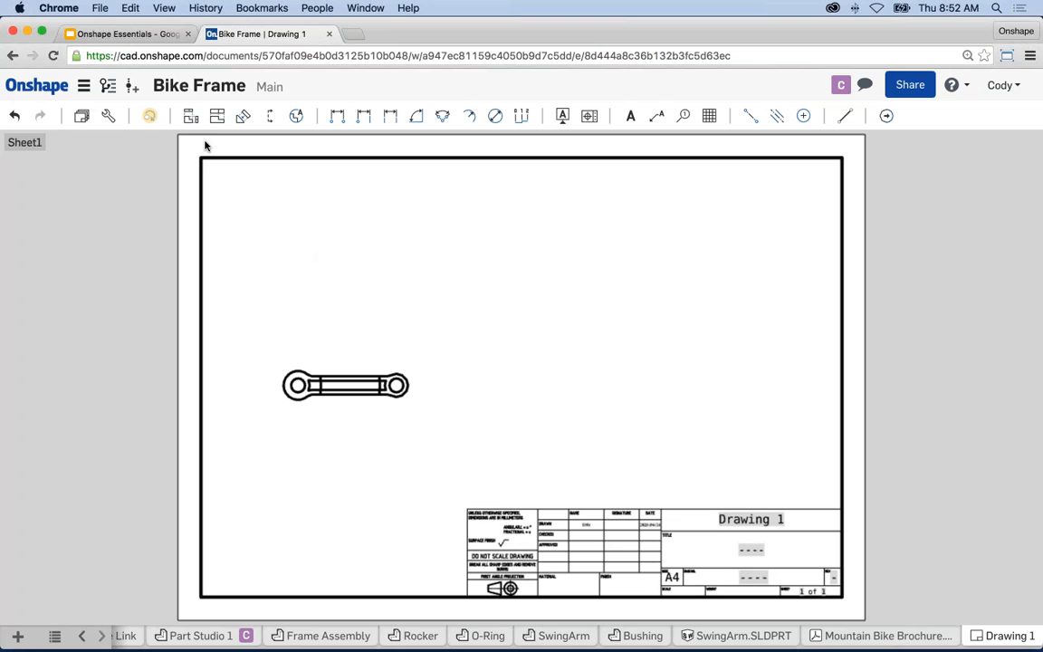
# - Project top, right-side and isometric views from the front view
pyautogui.click(218, 116)
pyautogui.click(333, 371)
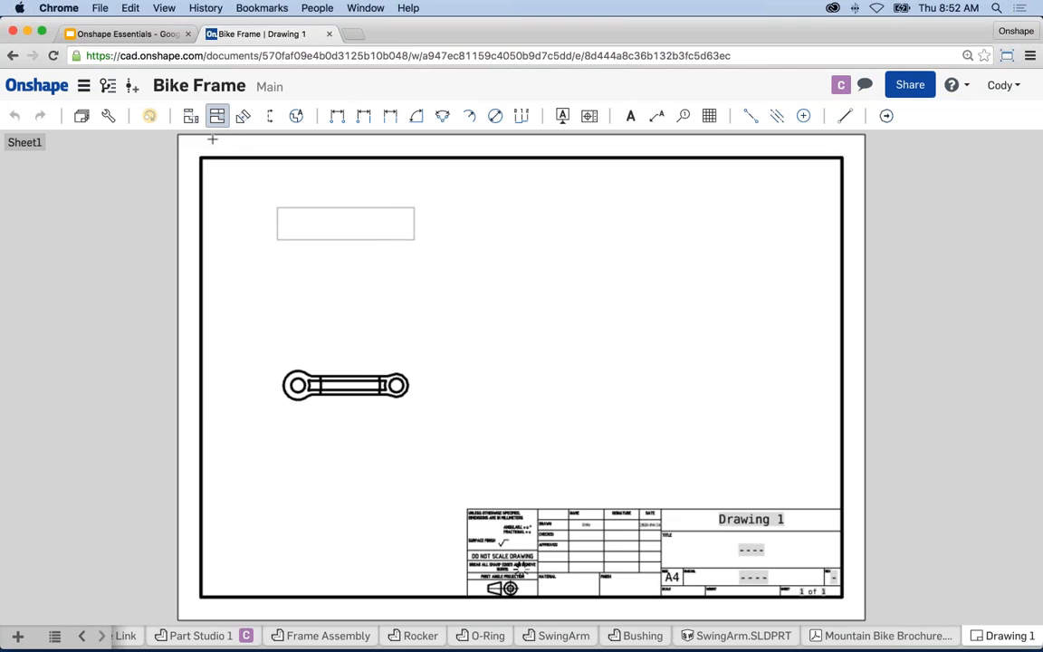
pyautogui.click(217, 116)
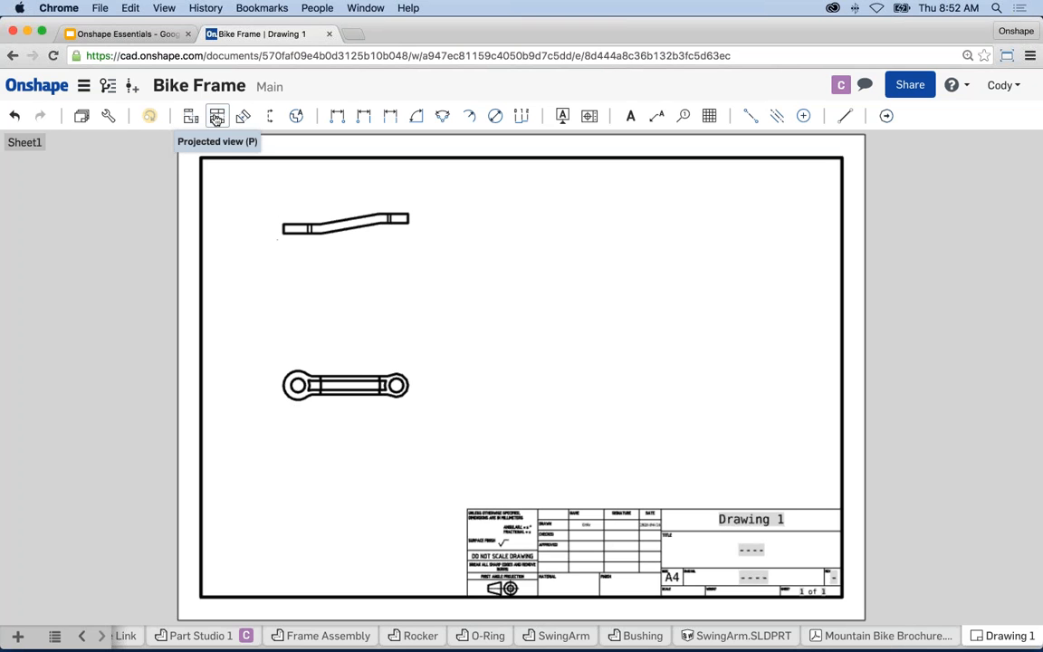
pyautogui.click(368, 367)
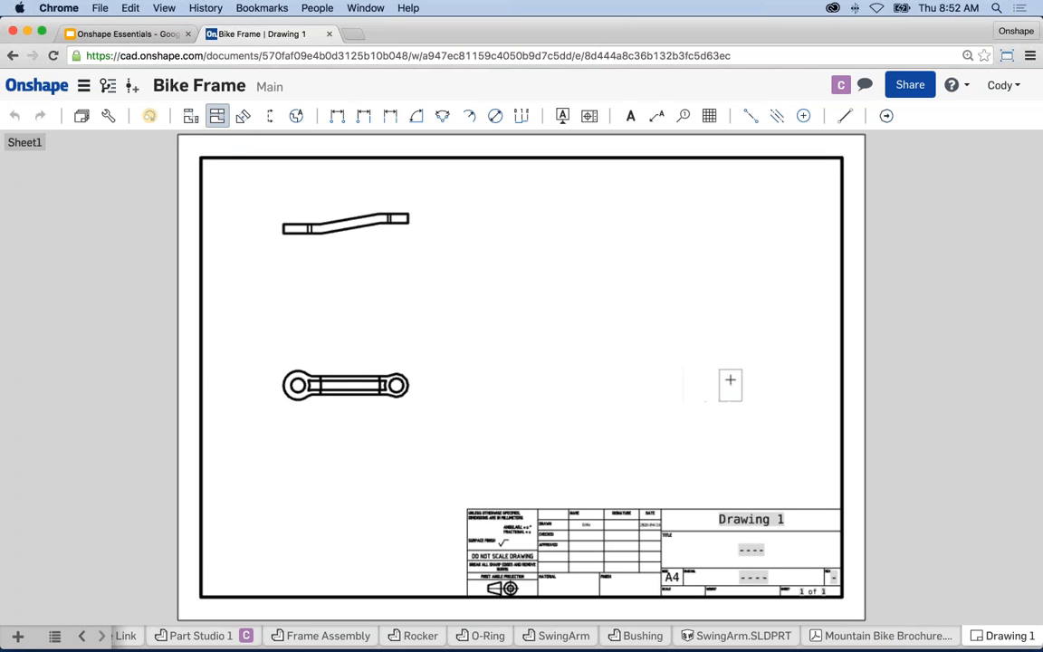
pyautogui.click(730, 380)
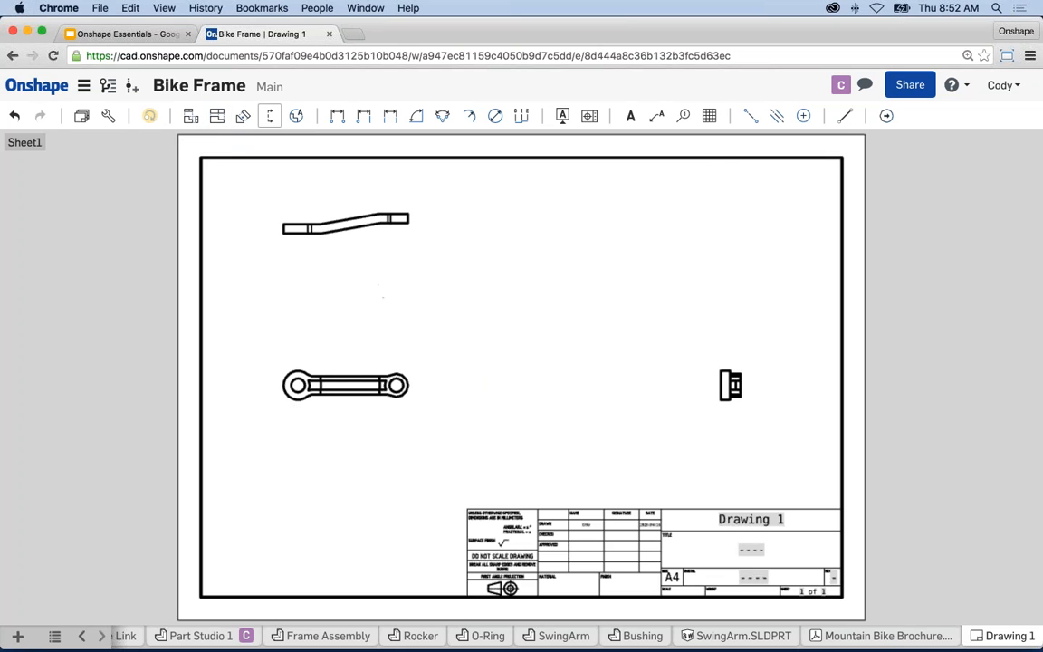
pyautogui.click(218, 116)
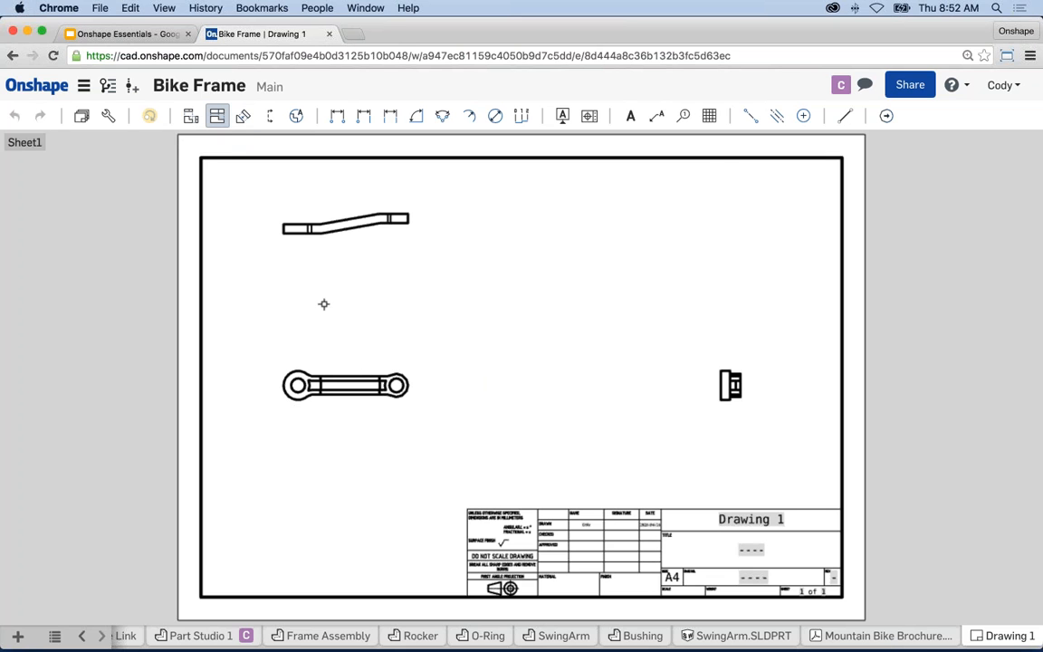
pyautogui.click(362, 368)
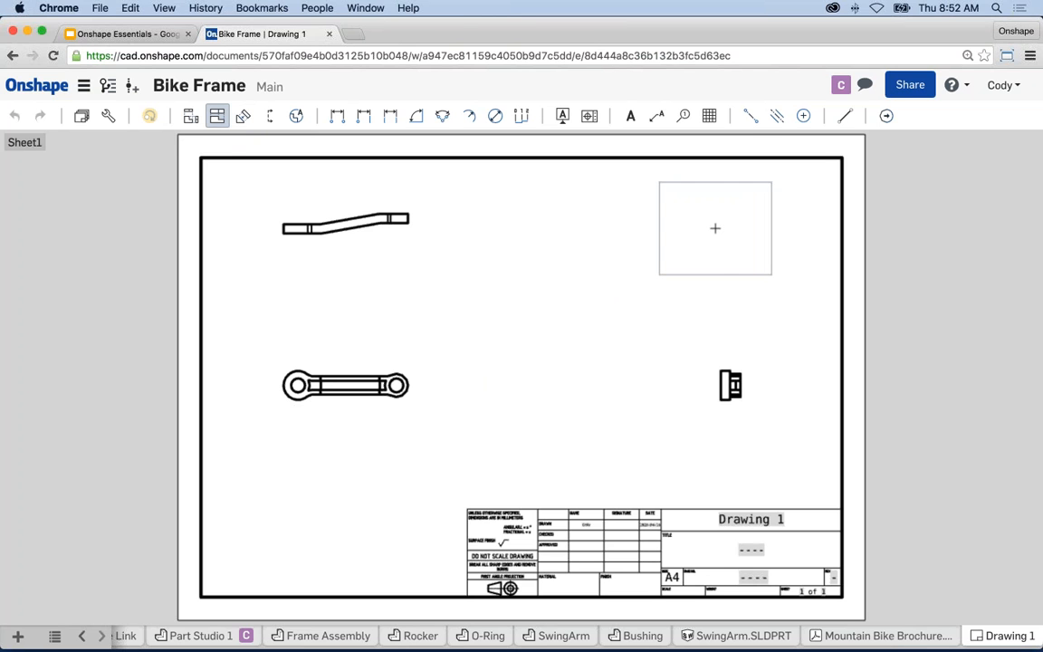
pyautogui.click(714, 226)
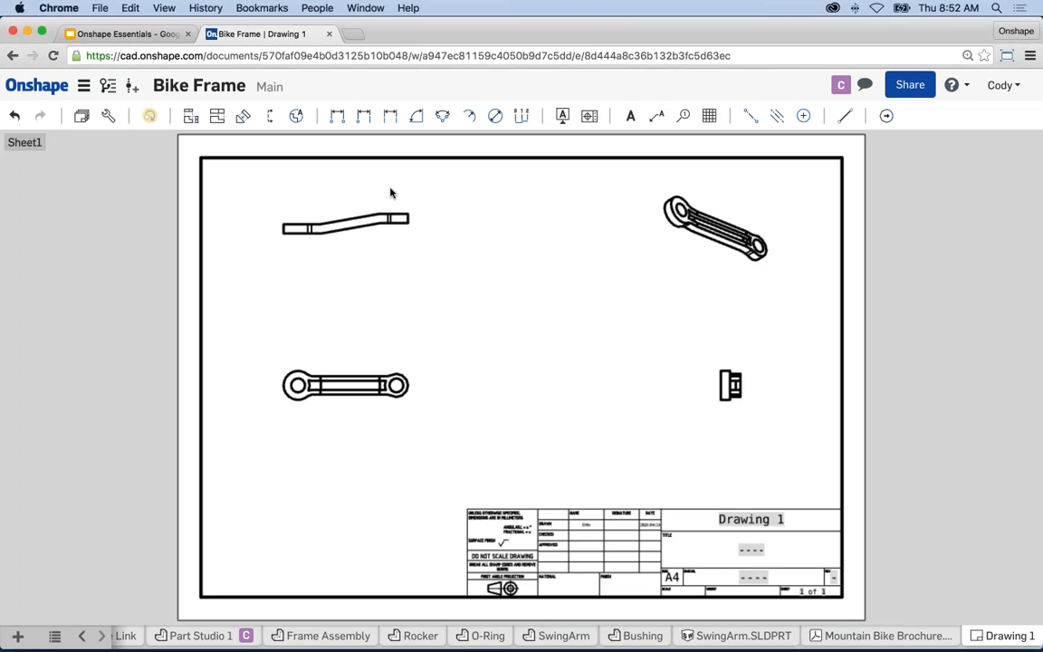
# - Add 1:1 detail view A of the right hole and place it between the top views
pyautogui.click(296, 116)
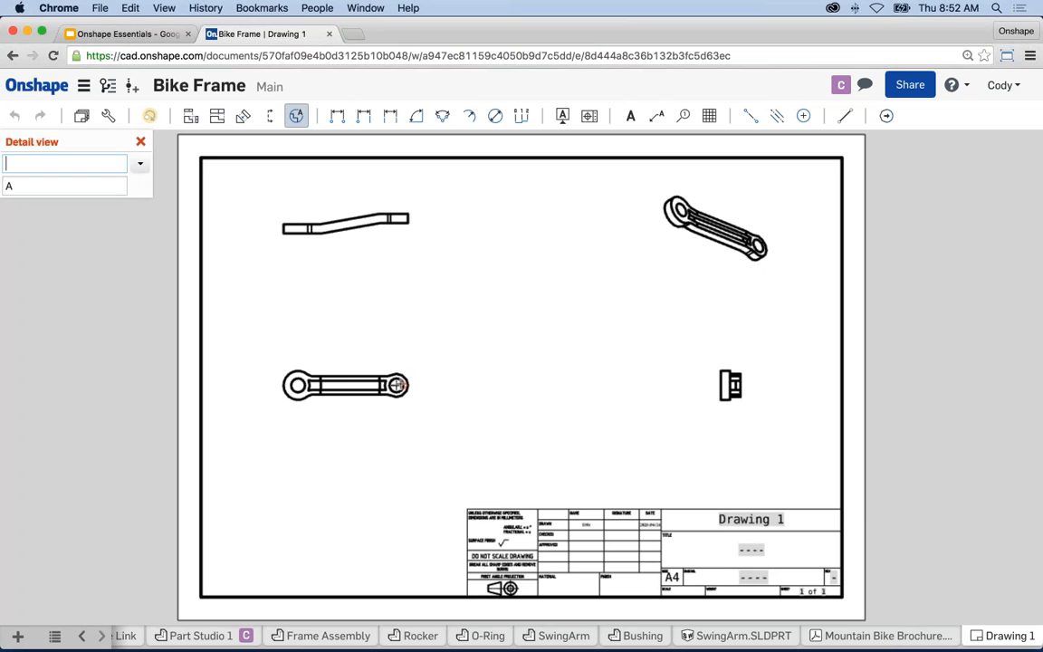
pyautogui.click(396, 385)
pyautogui.click(375, 364)
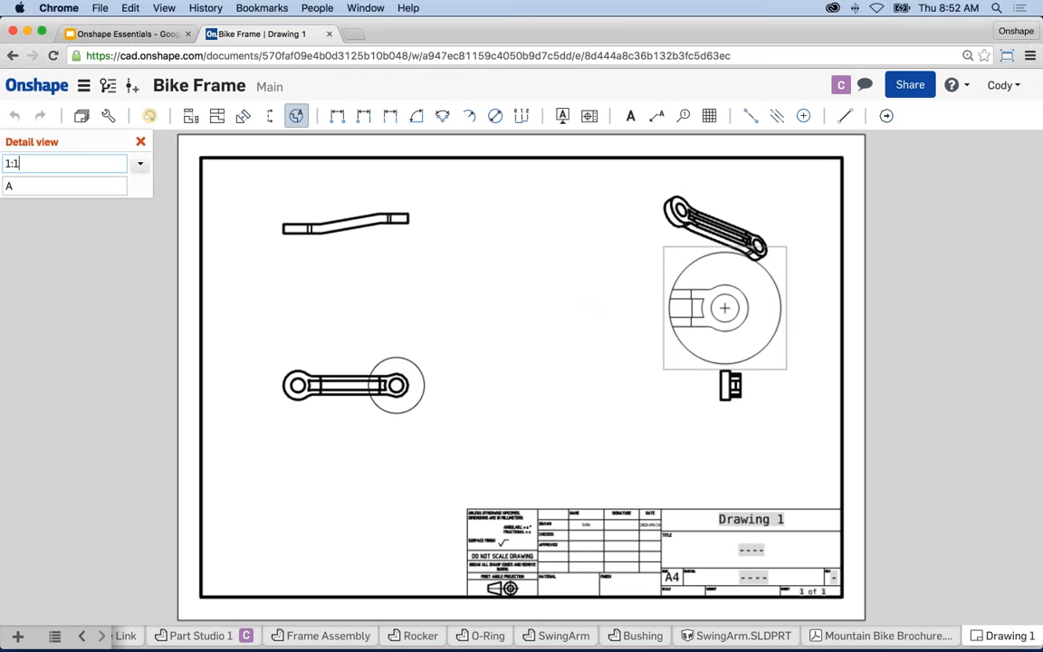
pyautogui.click(671, 356)
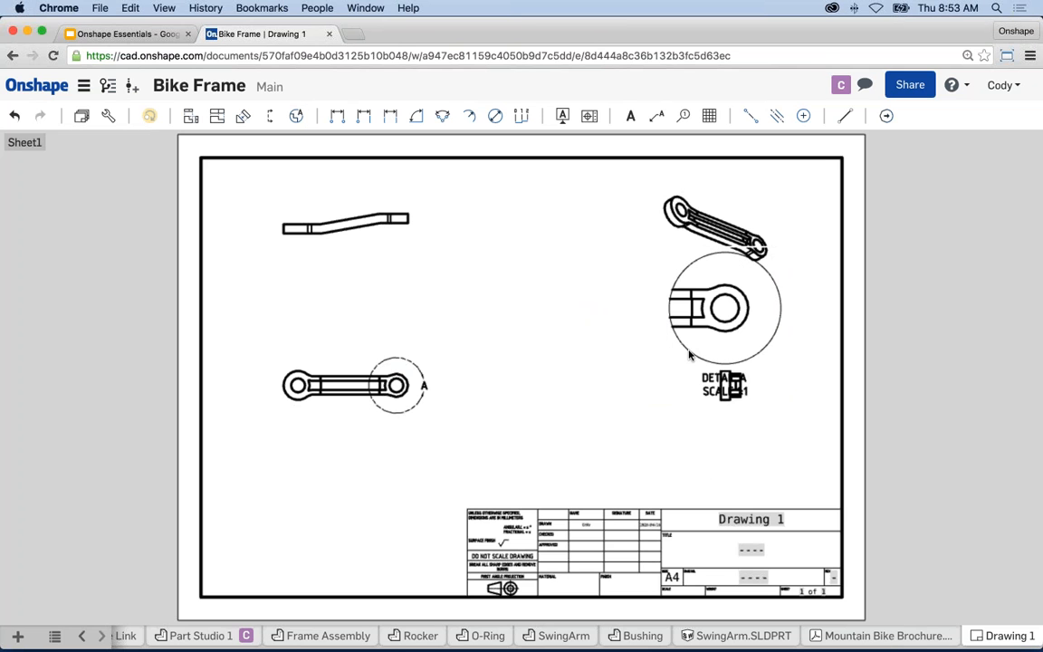
pyautogui.moveTo(671, 356); pyautogui.dragTo(537, 342)
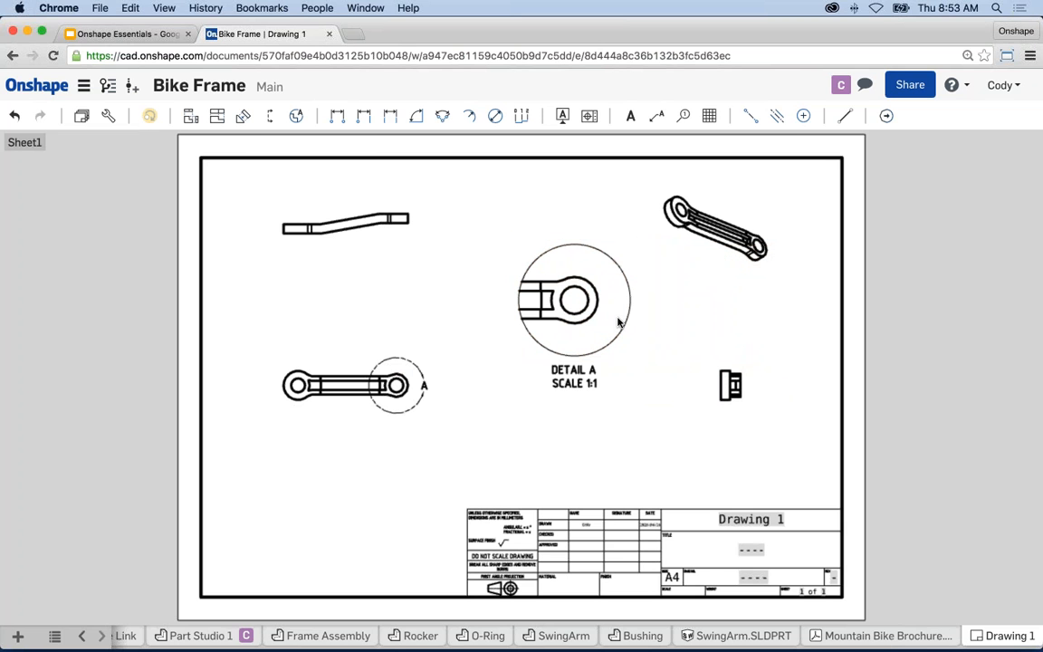
# - Add linear dimensions: 85 between hole centres and 107,5 overall length
pyautogui.click(337, 115)
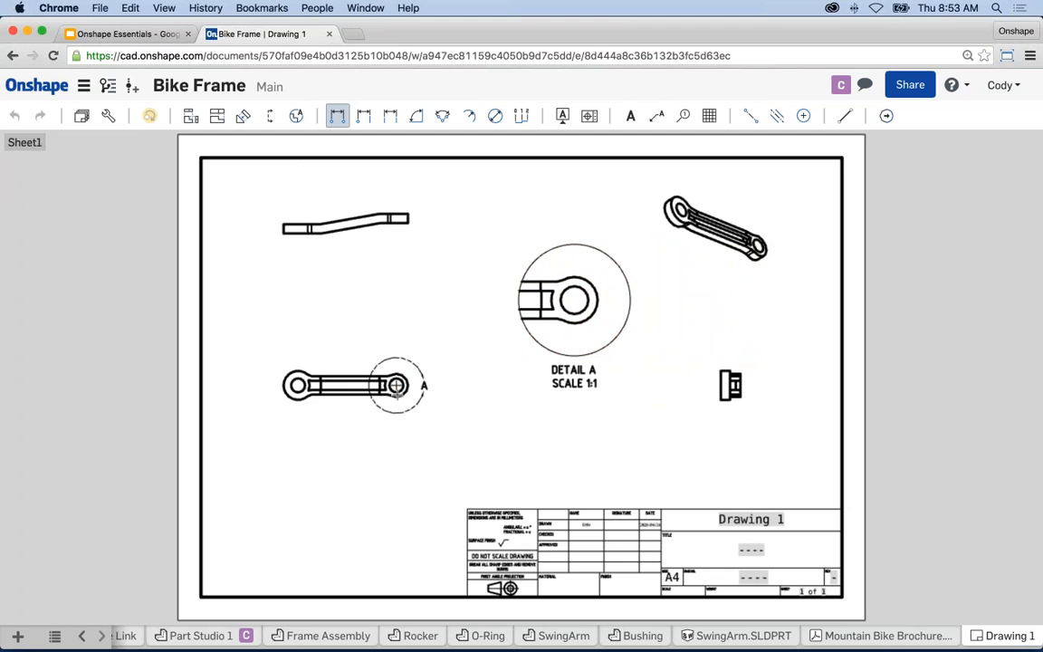
pyautogui.click(298, 385)
pyautogui.click(396, 386)
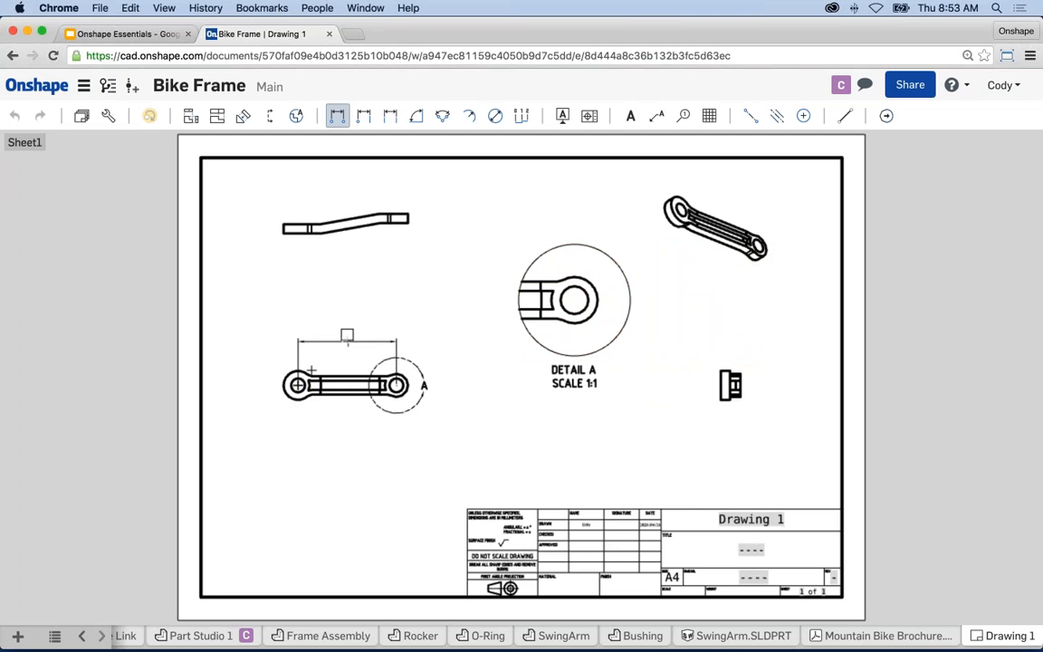
pyautogui.click(347, 336)
pyautogui.click(282, 229)
pyautogui.click(408, 222)
pyautogui.click(340, 279)
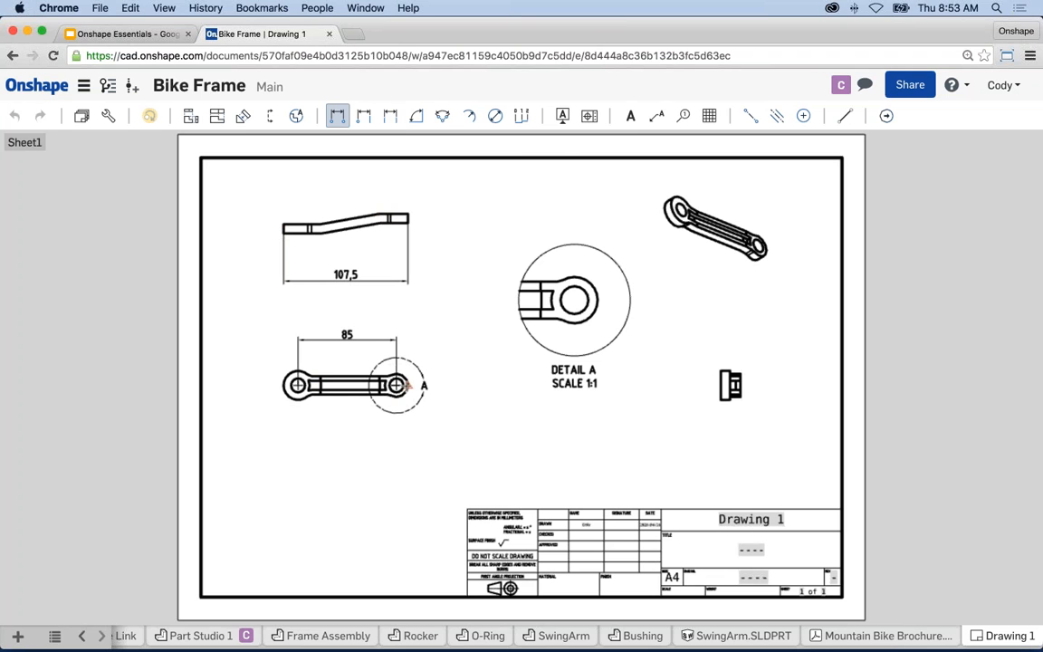
# - Dimension both holes as ⌀12 and the right end arc as R10
pyautogui.click(495, 115)
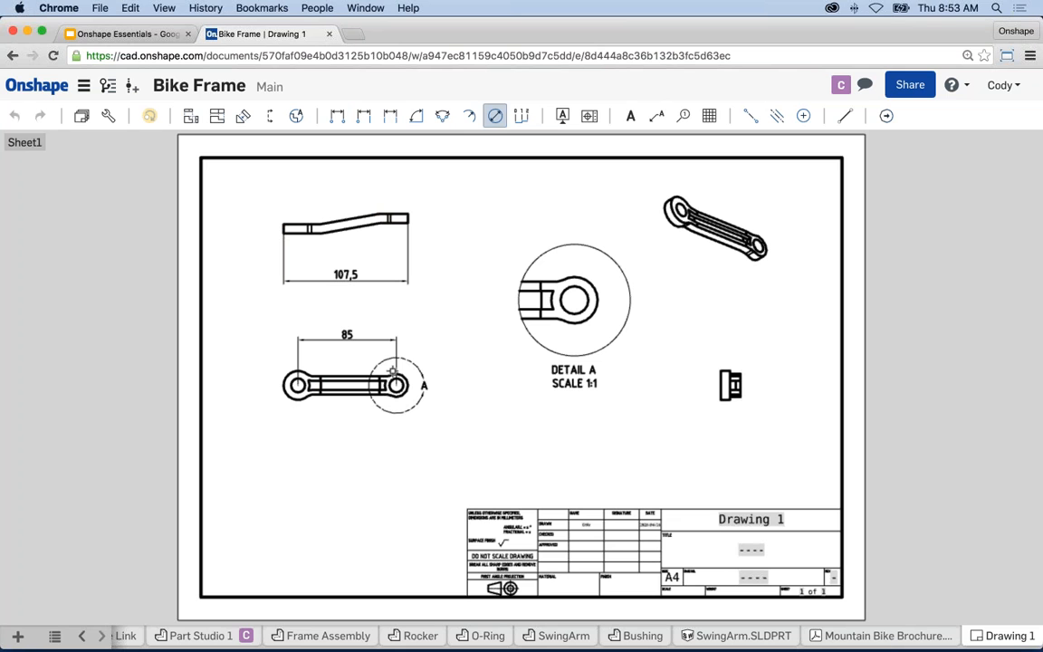
pyautogui.click(399, 379)
pyautogui.click(429, 355)
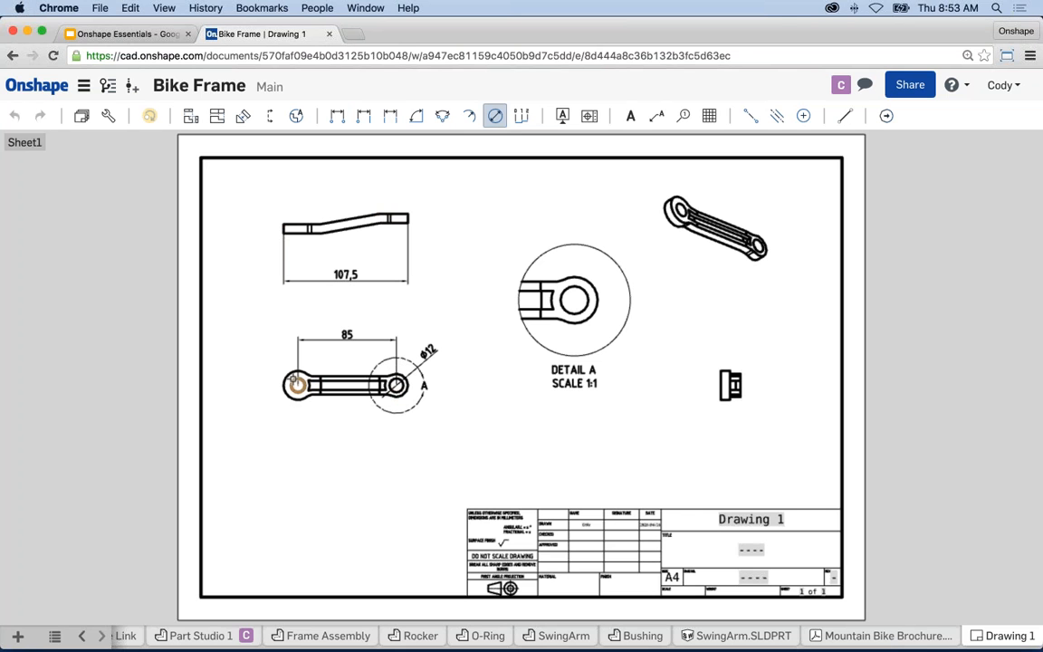
pyautogui.click(292, 379)
pyautogui.click(255, 358)
pyautogui.click(468, 115)
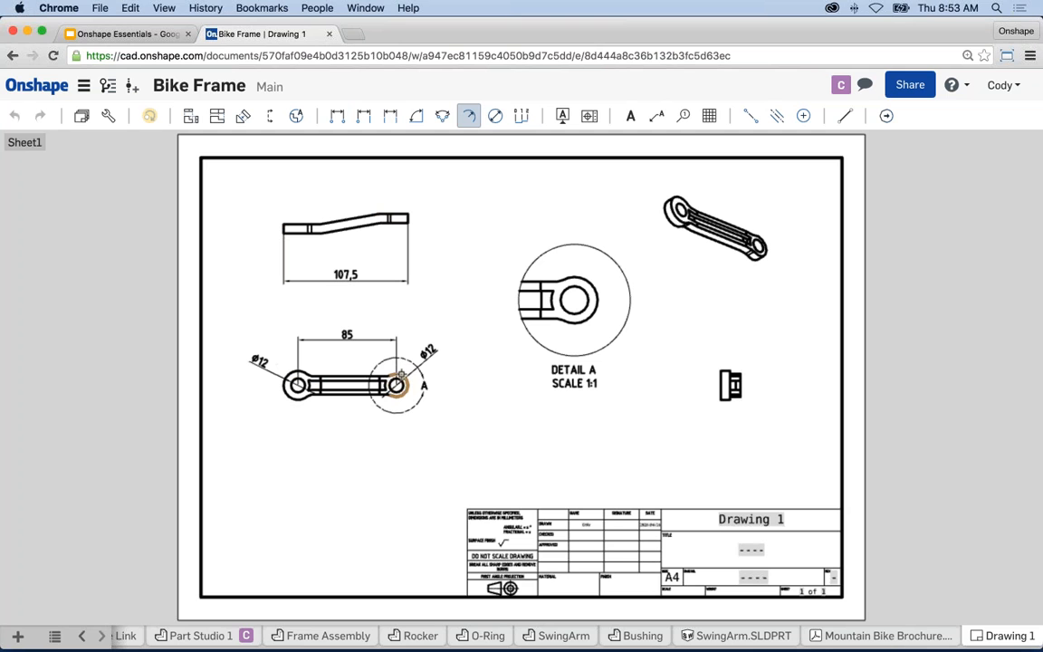
pyautogui.click(396, 385)
pyautogui.click(419, 327)
pyautogui.press('Escape')
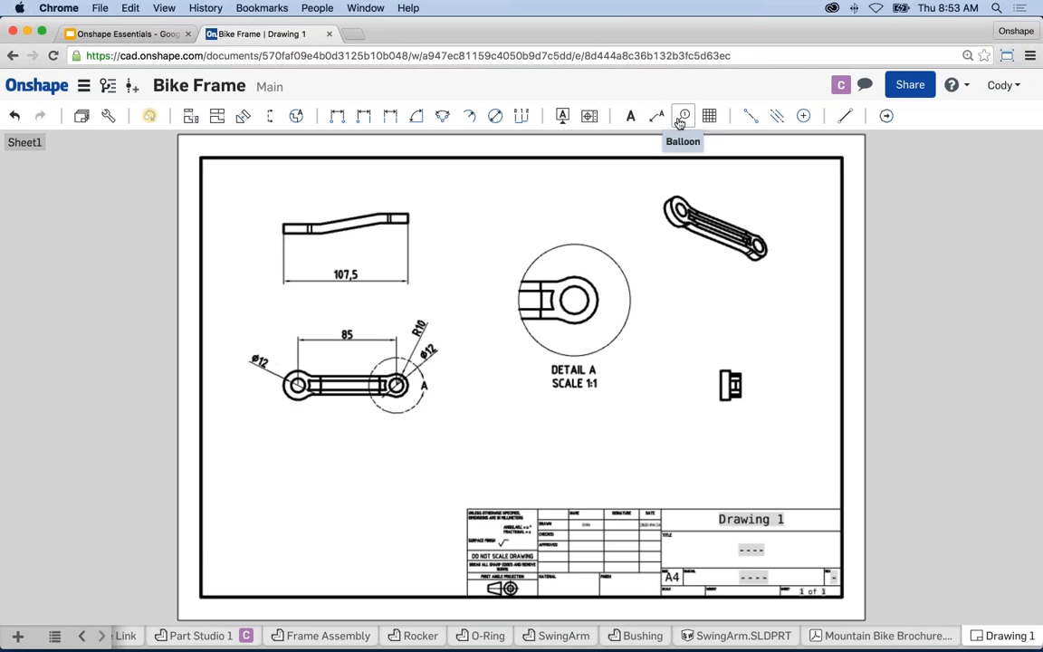
# - Replace 'Drawing 1' in the title block with 'Onshape'
pyautogui.moveTo(742, 472); pyautogui.dragTo(731, 465, button='middle')
pyautogui.scroll(5, 751, 512)
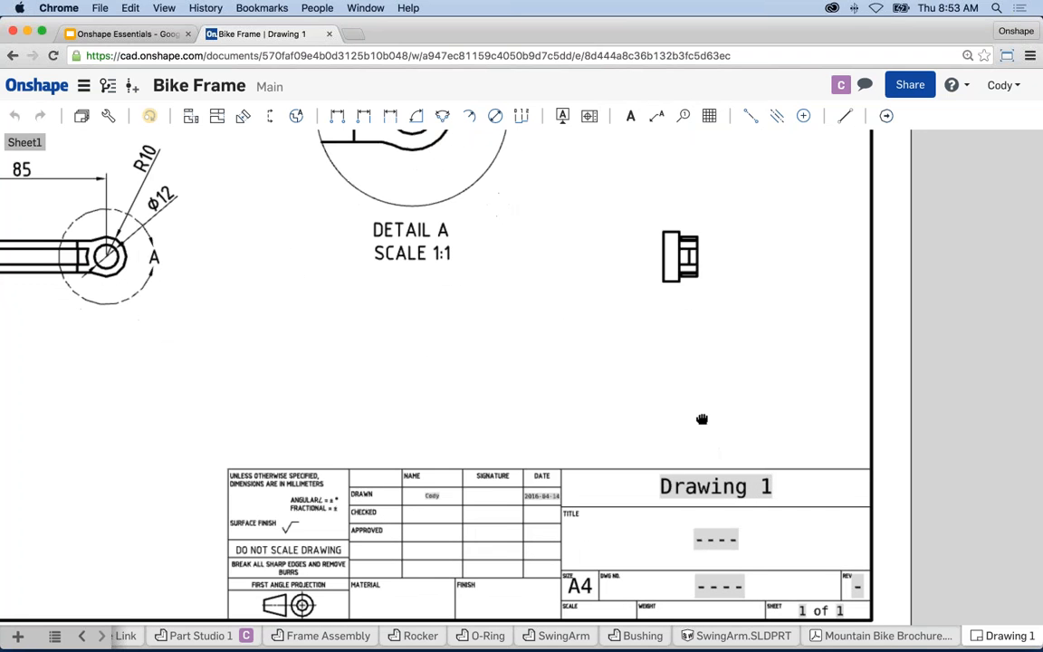
pyautogui.doubleClick(735, 485)
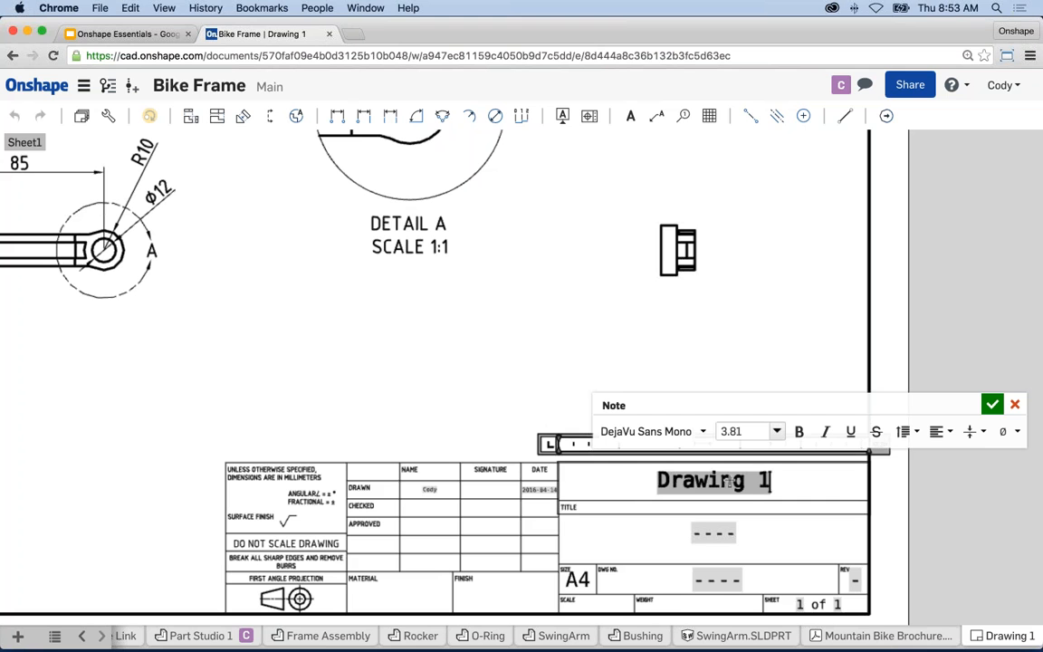
pyautogui.write('0ns')
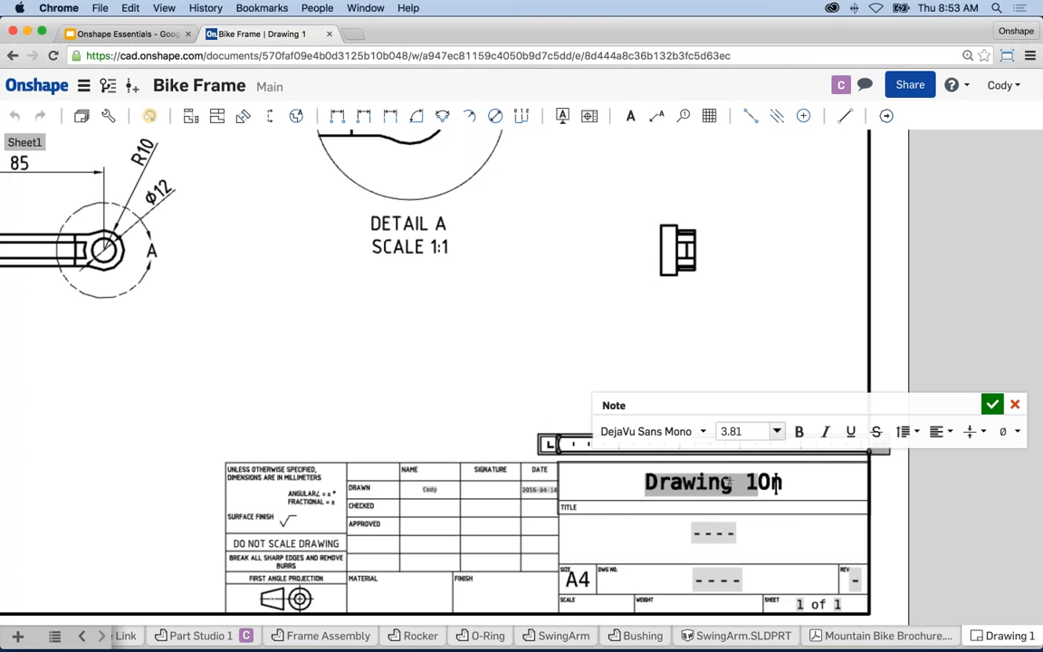
pyautogui.press('BackSpace')
pyautogui.press('BackSpace')
pyautogui.press('BackSpace')
pyautogui.press('BackSpace')
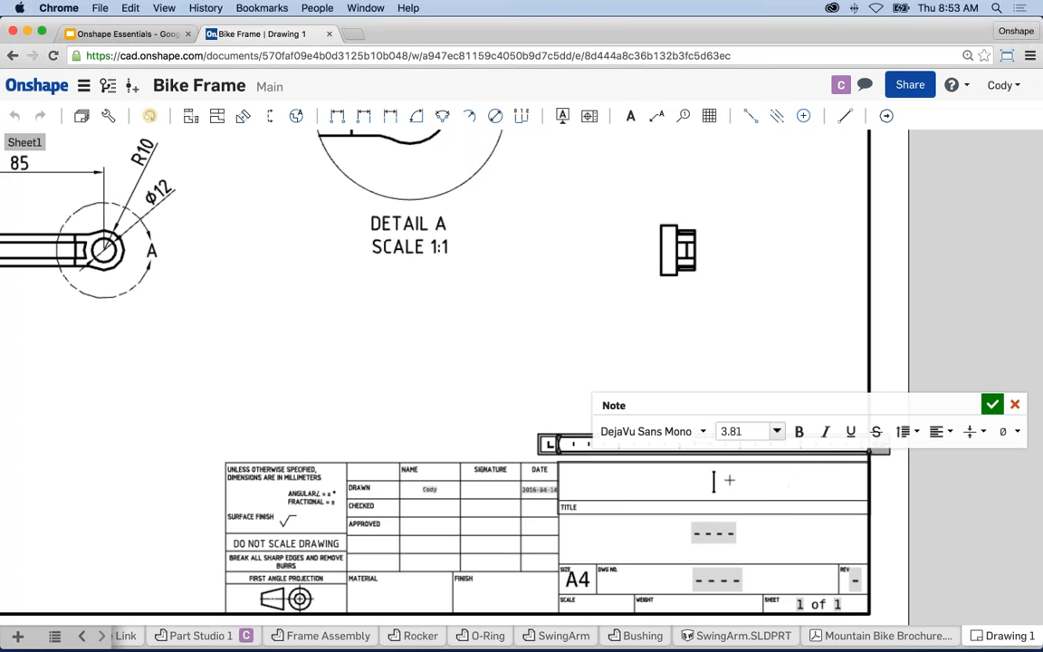
pyautogui.write('Onshape')
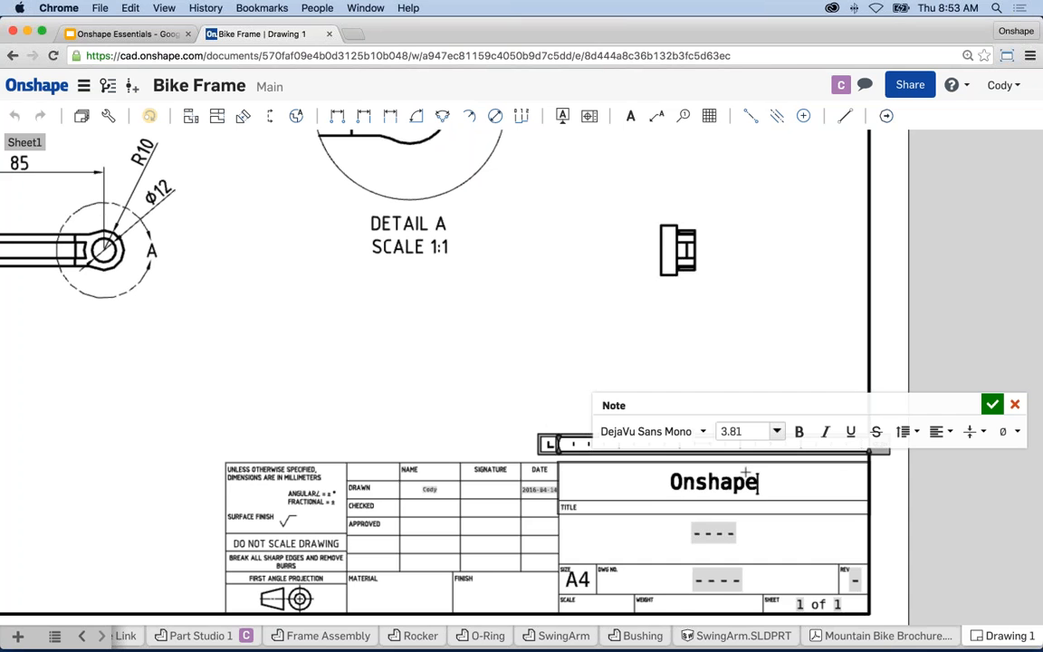
pyautogui.click(992, 406)
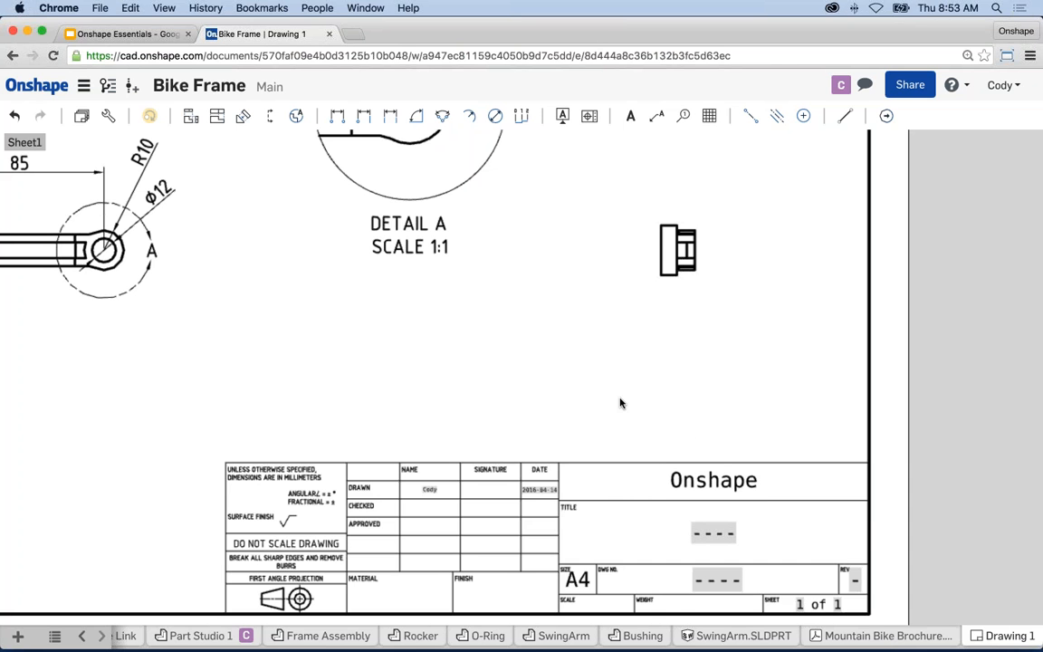
pyautogui.scroll(-2, 619, 402)
pyautogui.scroll(-1, 568, 396)
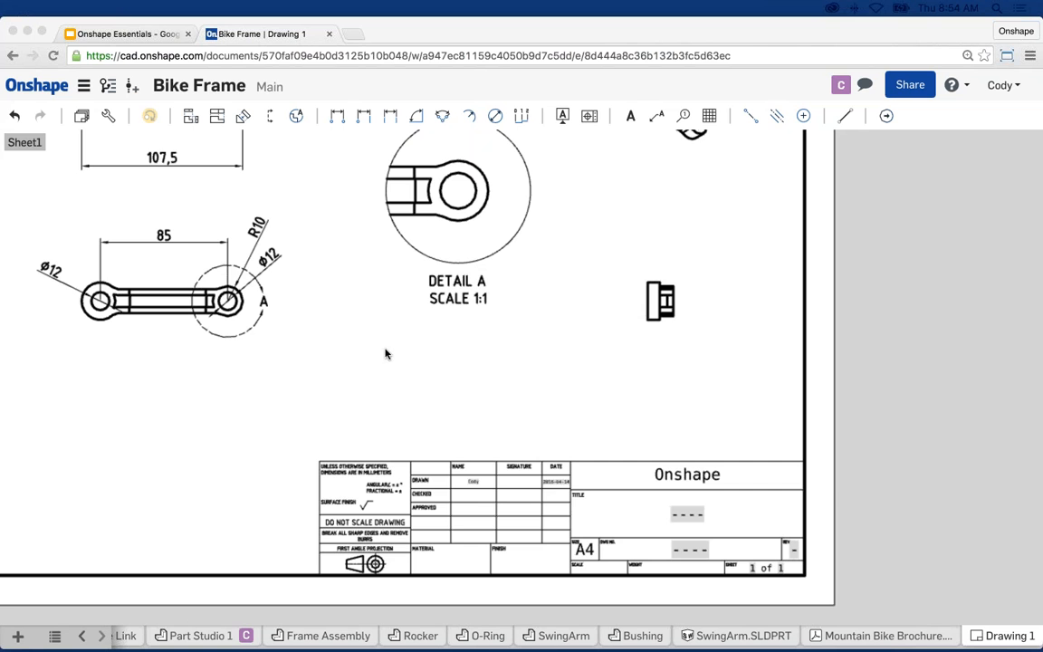
pyautogui.scroll(-2, 389, 335)
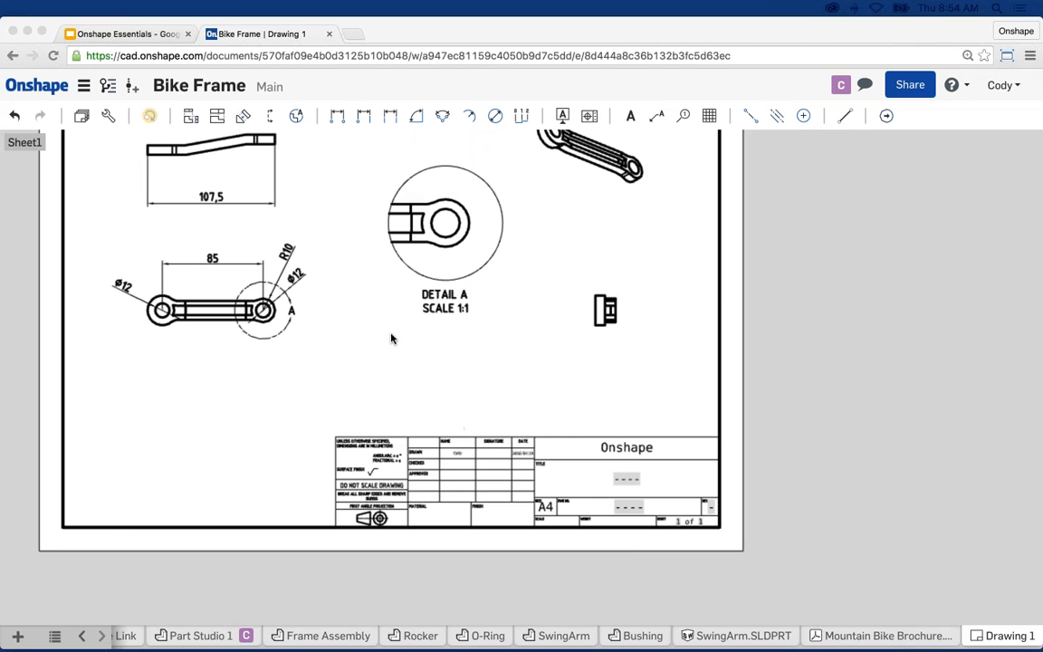
pyautogui.moveTo(359, 280)
pyautogui.mouseDown(button='middle')
pyautogui.moveTo(464, 418)
pyautogui.moveTo(461, 365)
pyautogui.mouseUp(button='middle')
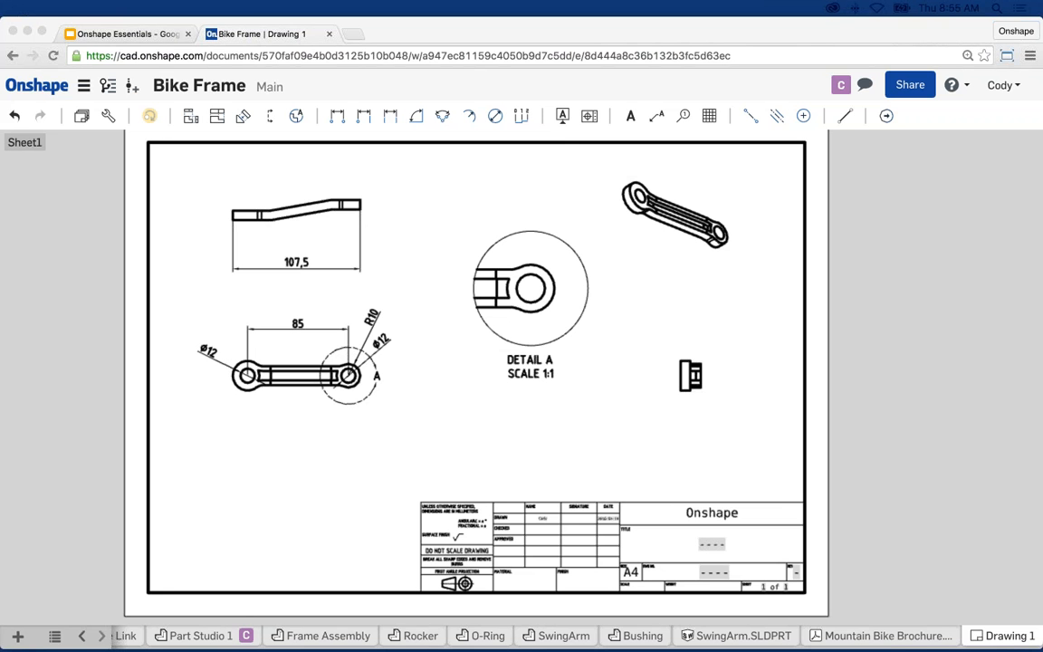
pyautogui.click(755, 307)
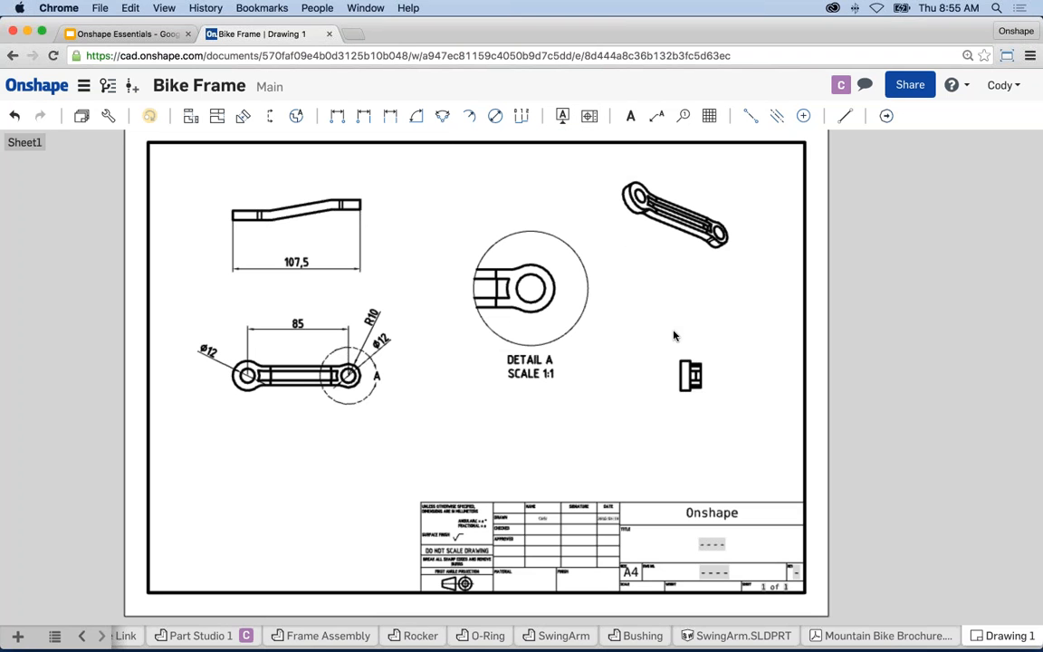
pyautogui.rightClick(999, 638)
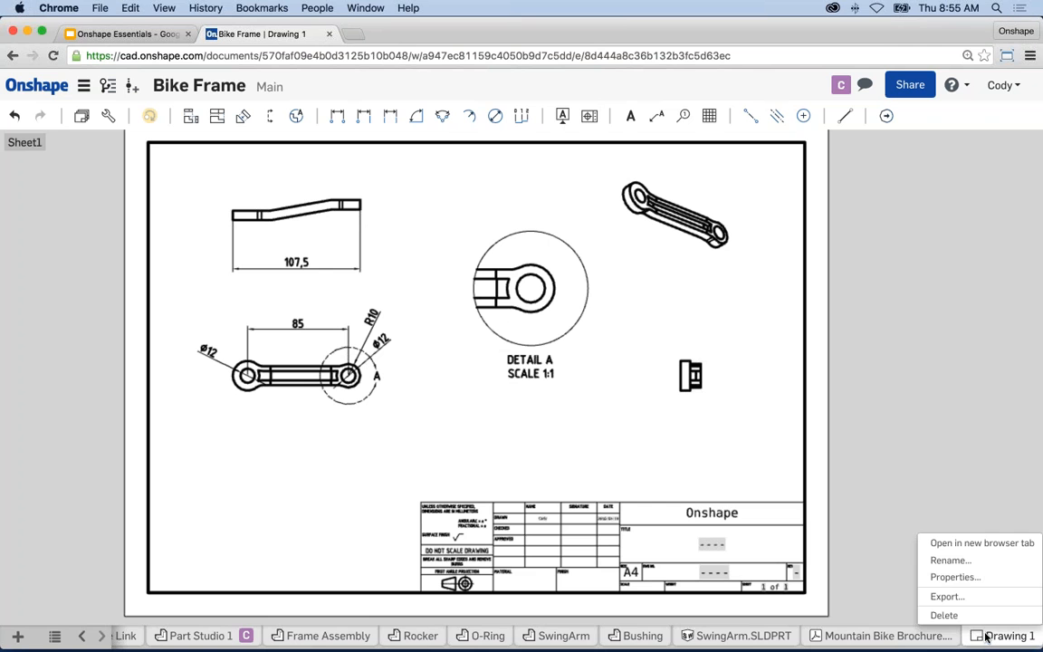
pyautogui.click(944, 596)
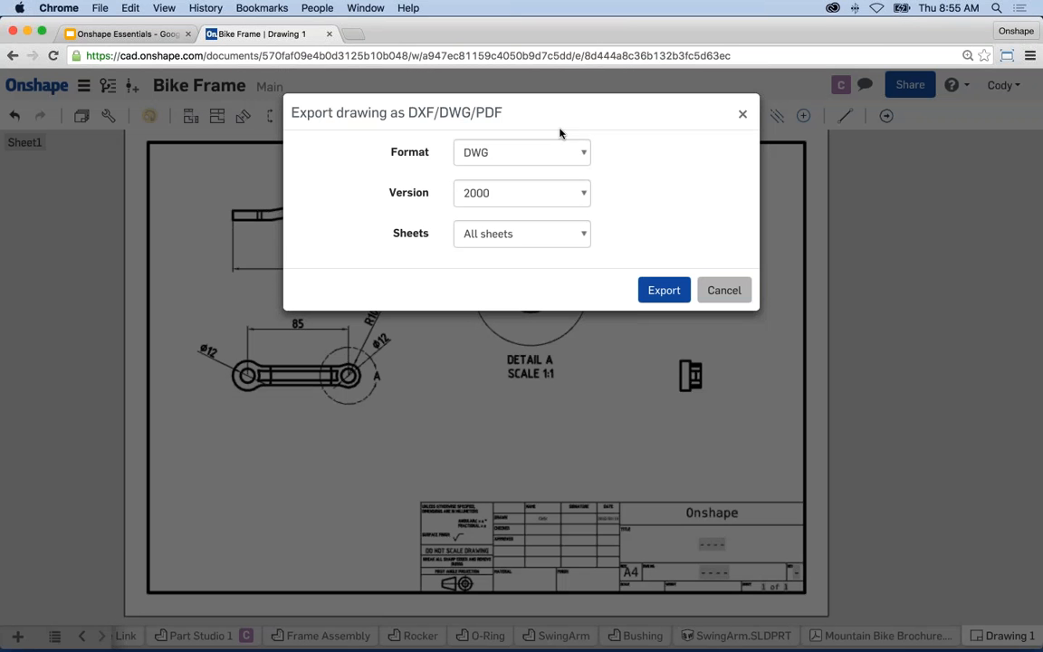
pyautogui.click(532, 154)
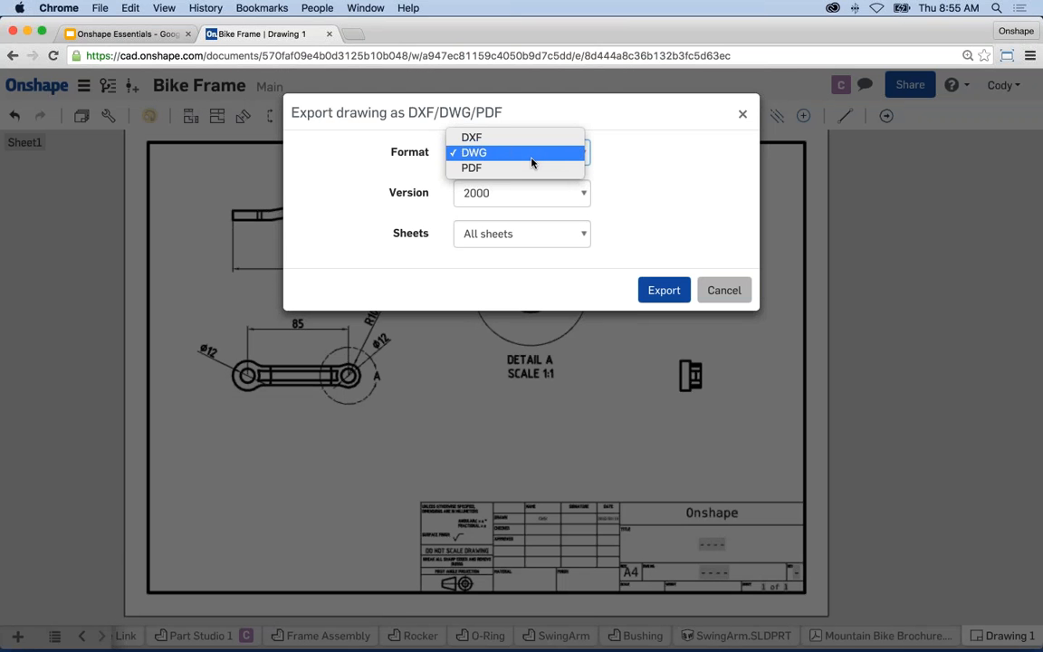
pyautogui.click(726, 292)
pyautogui.click(726, 292)
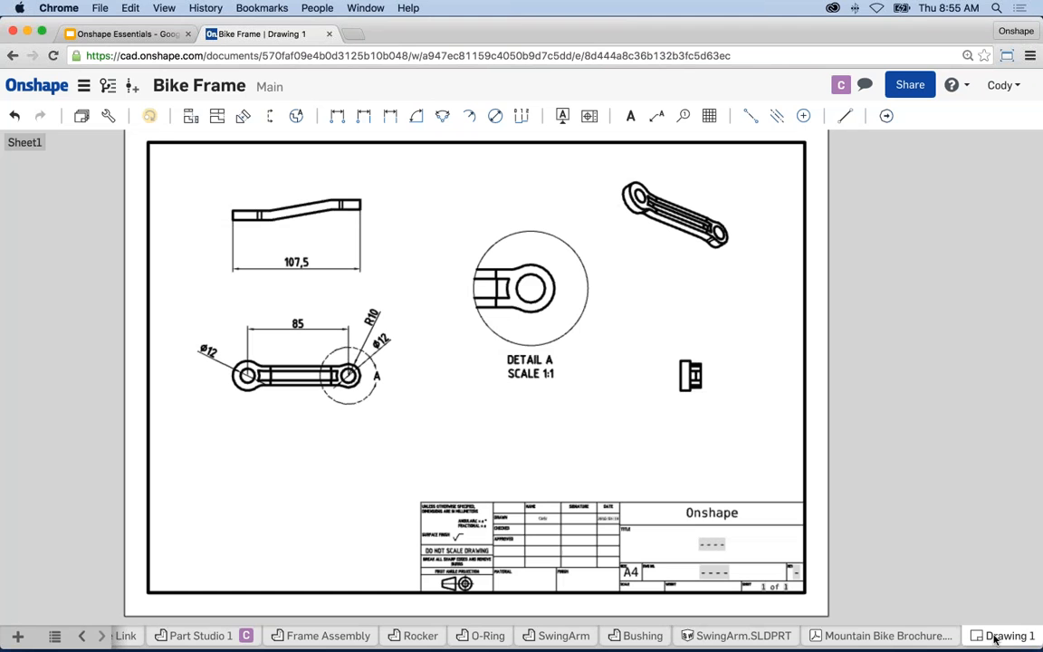
pyautogui.rightClick(995, 639)
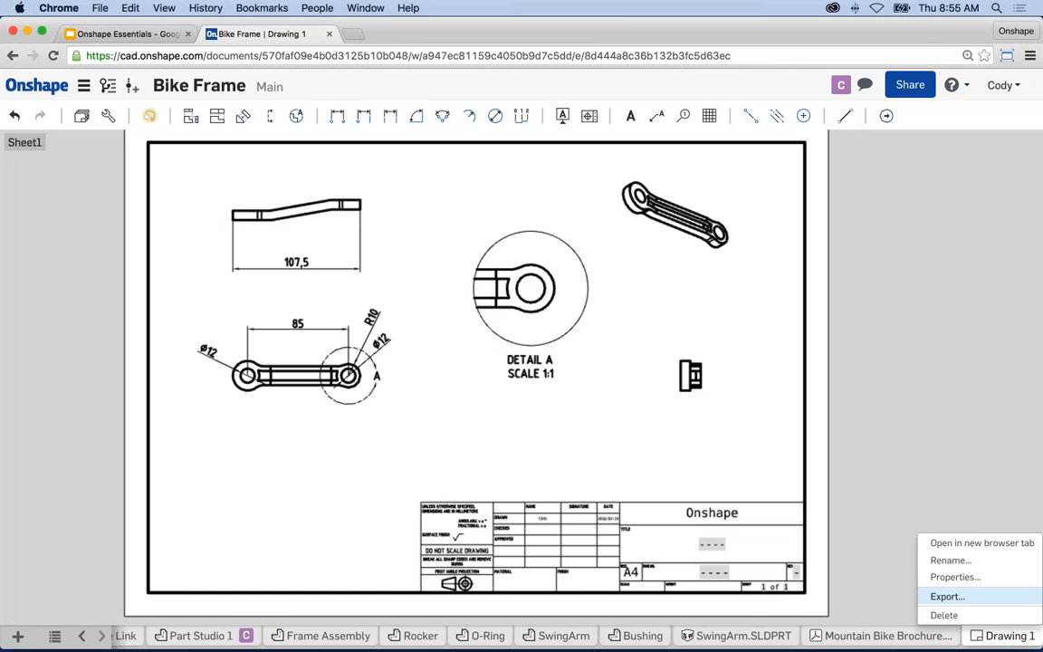
pyautogui.click(641, 425)
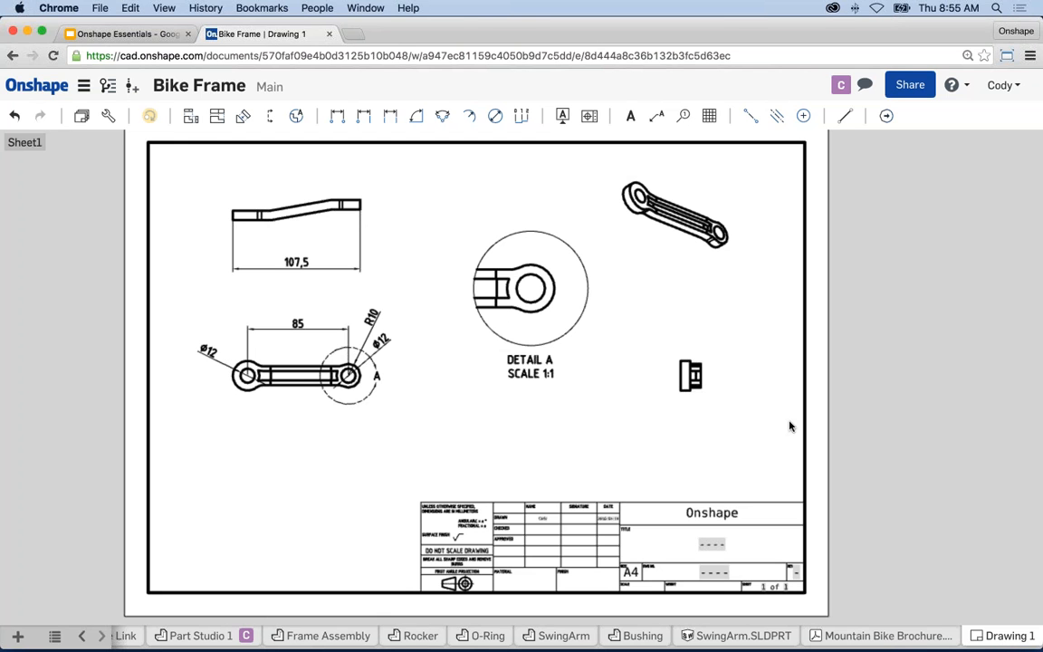
# - Check the Sheets panel, then return to Part Studio 1
pyautogui.click(81, 120)
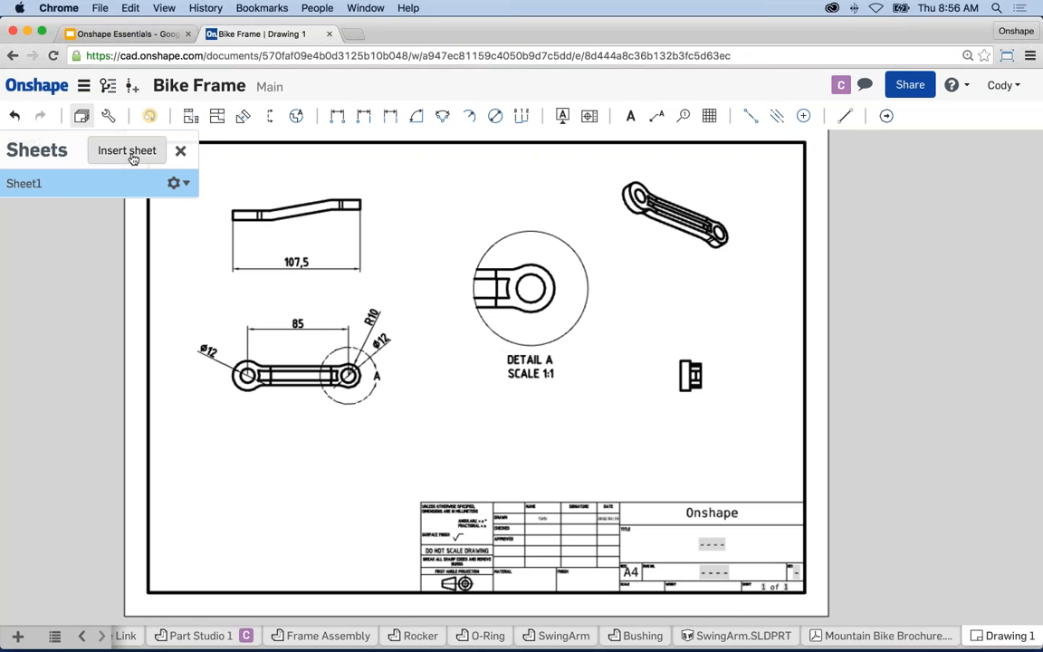
pyautogui.click(181, 152)
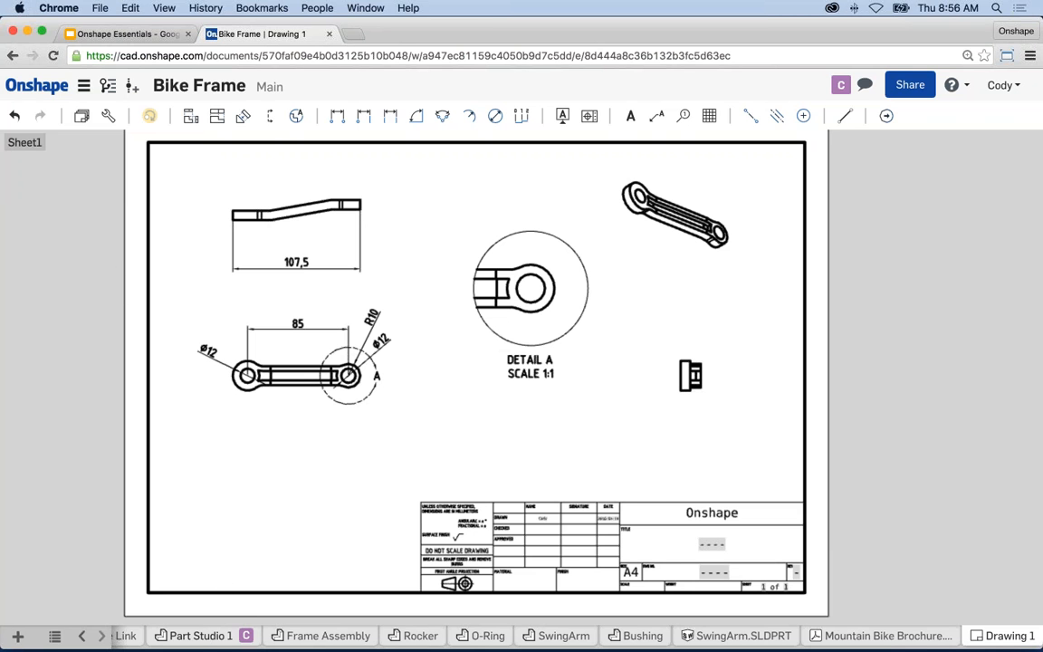
pyautogui.click(201, 635)
# - Present slide 7, 'Next Steps', of the Onshape Essentials deck full screen
pyautogui.click(136, 35)
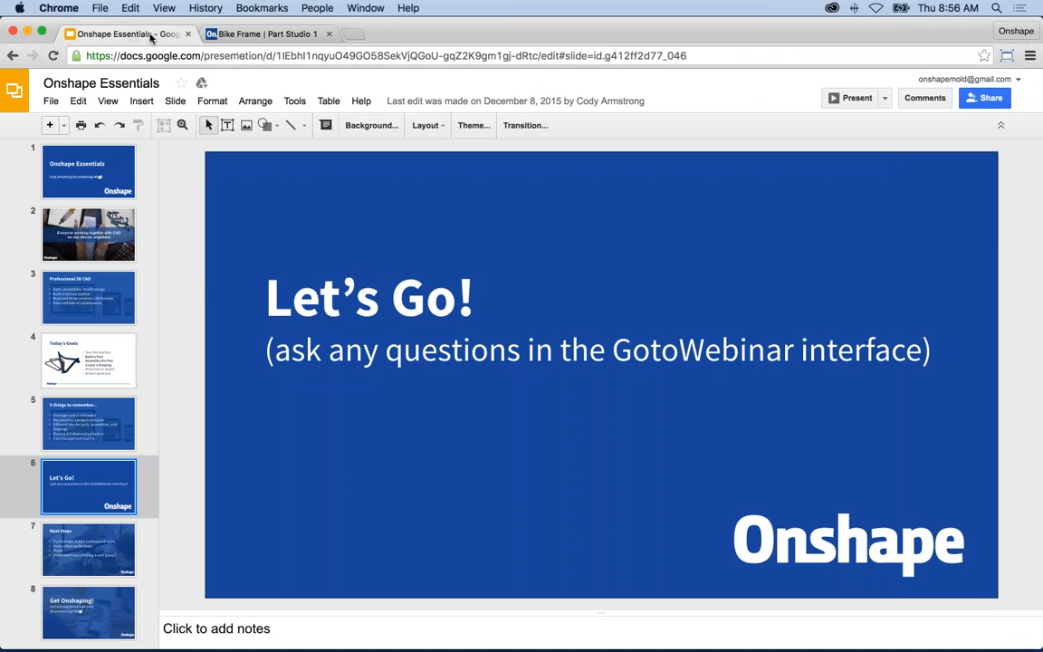
pyautogui.click(88, 543)
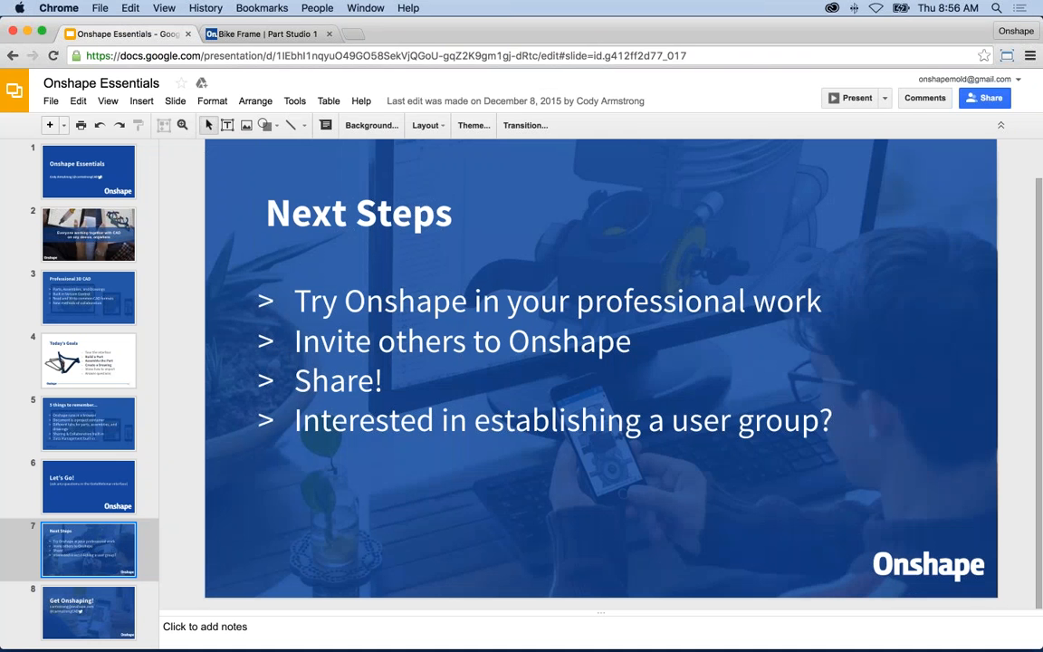
pyautogui.click(856, 98)
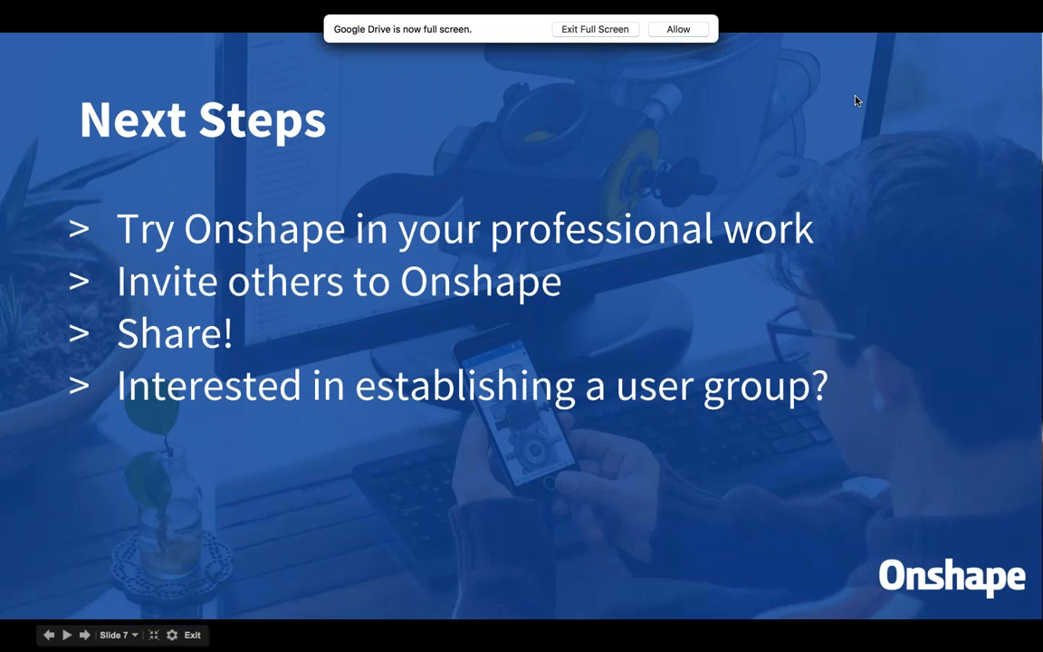